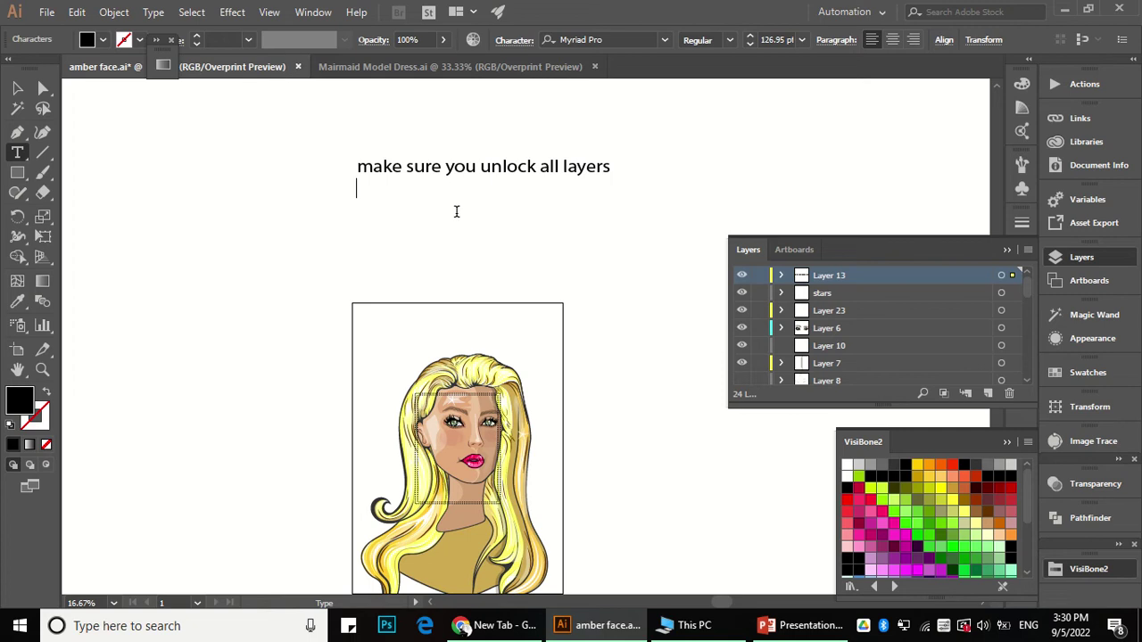
# Step: Finish editing the note about unlocking layers and hide Layer 13, which contains it
pyautogui.press('Escape')
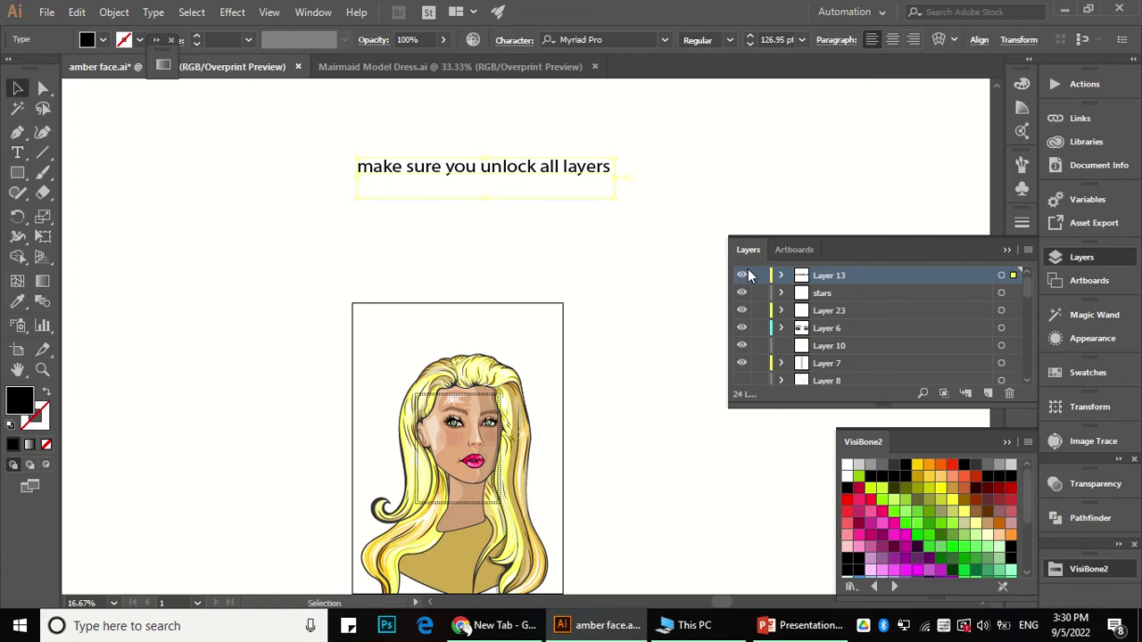
pyautogui.click(743, 276)
pyautogui.scroll(-3, 624, 313)
pyautogui.scroll(3, 572, 396)
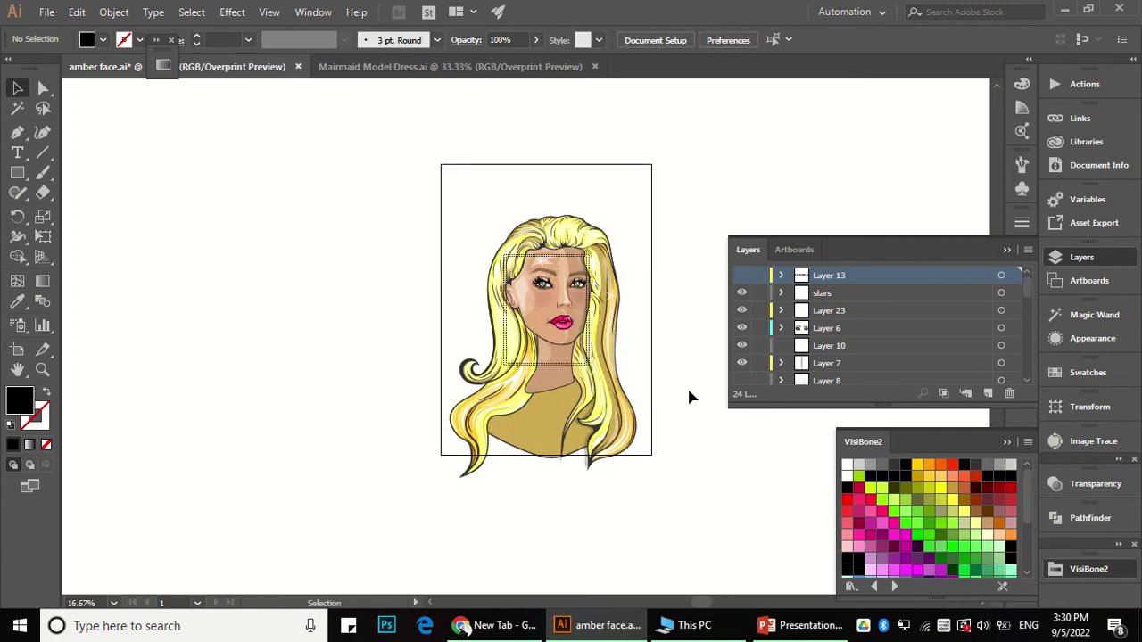
# Step: Find the layer holding the tan body shape and lock it (Layer 4)
pyautogui.hotkey('ctrl', 'a')
pyautogui.moveTo(707, 483); pyautogui.dragTo(581, 523)
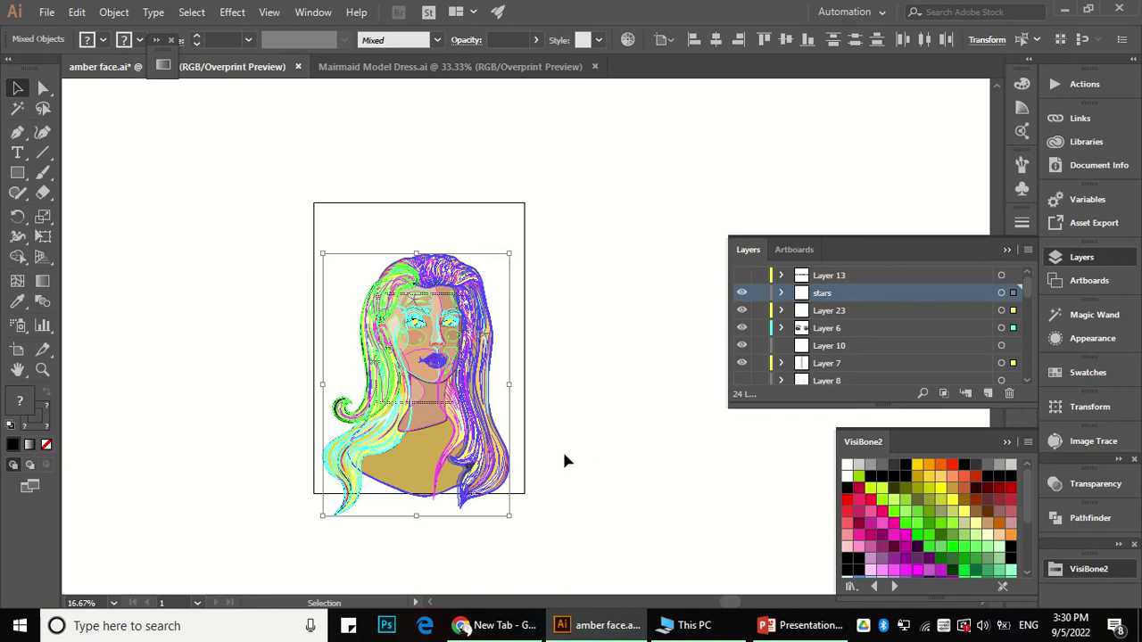
pyautogui.click(411, 464)
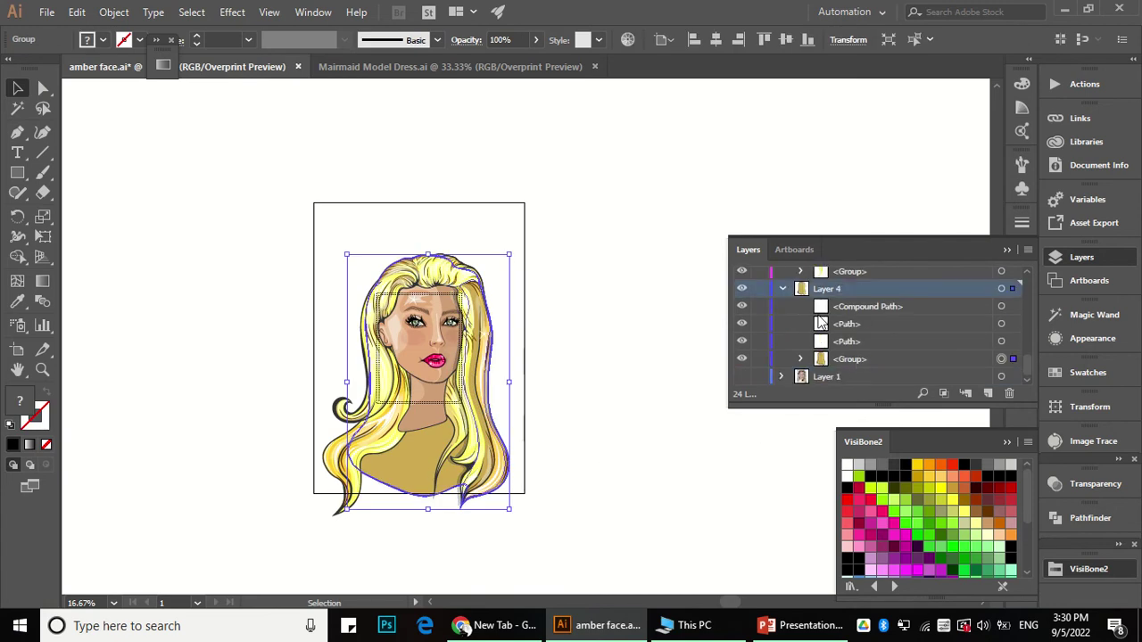
pyautogui.click(759, 288)
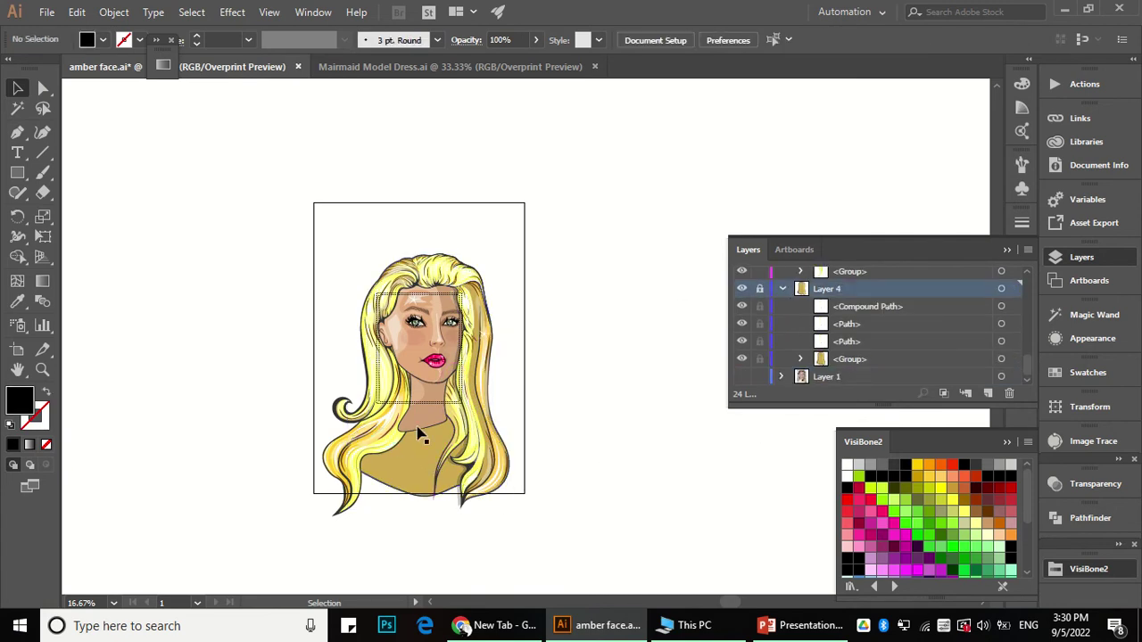
# Step: Copy all the unlocked face and hair artwork and switch to the Mairmaid Model Dress.ai document
pyautogui.scroll(2, 420, 423)
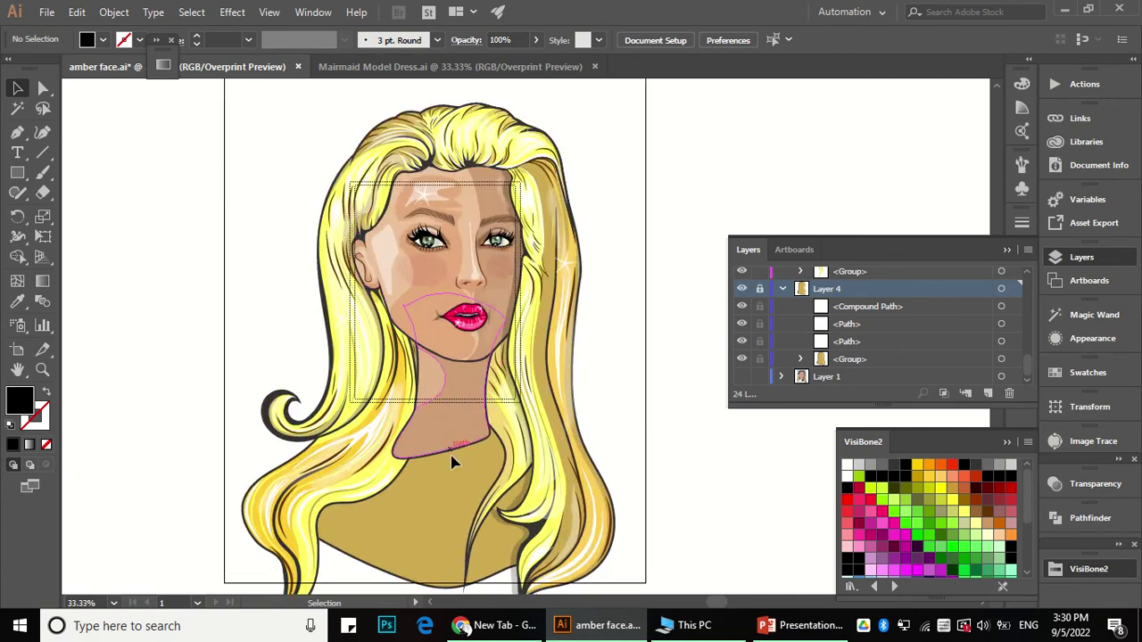
pyautogui.scroll(-2, 408, 412)
pyautogui.hotkey('ctrl', 'a')
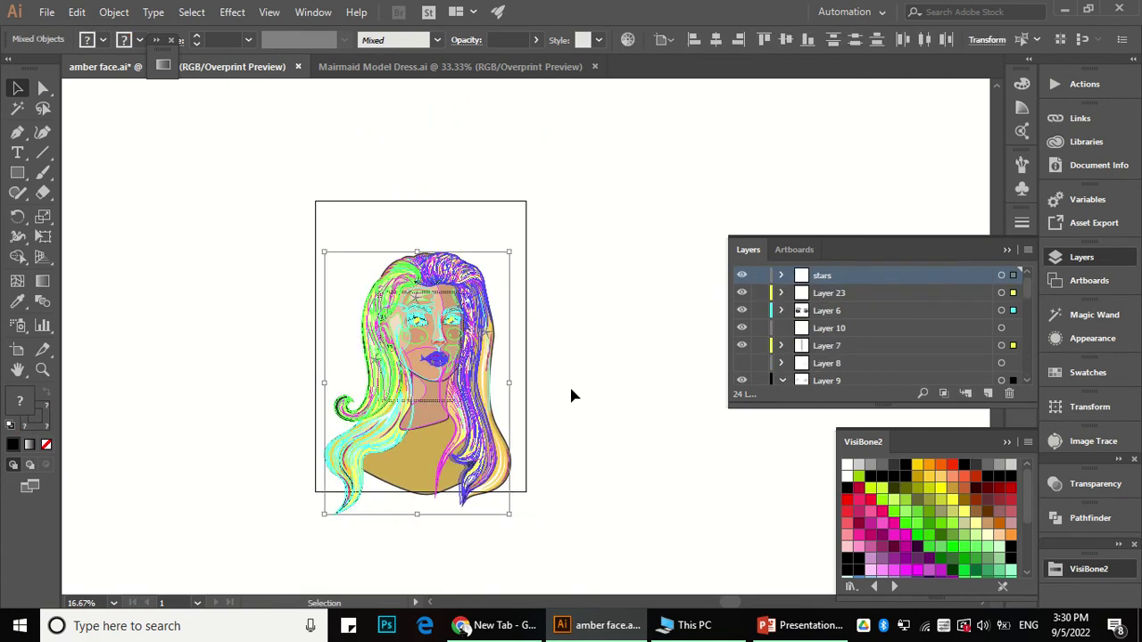
pyautogui.hotkey('ctrl', 'c')
pyautogui.click(510, 71)
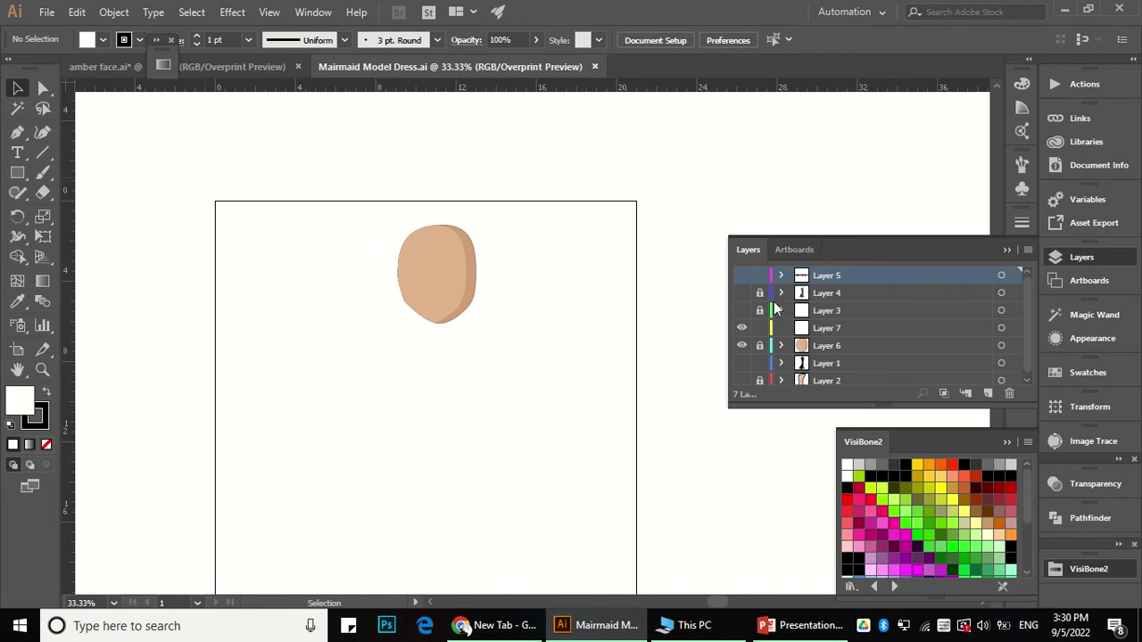
# Step: Show Layers 4, 3 and 1, hide the skin-toned head on Layer 6, and lock Layer 7
pyautogui.click(812, 293)
pyautogui.click(741, 309)
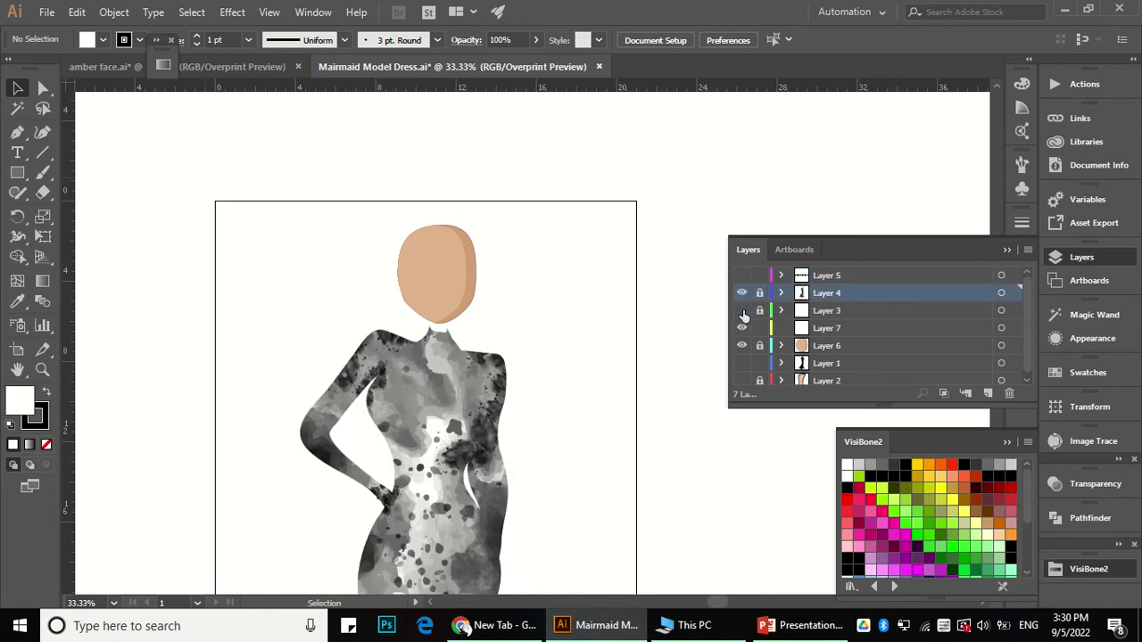
pyautogui.scroll(-1, 609, 298)
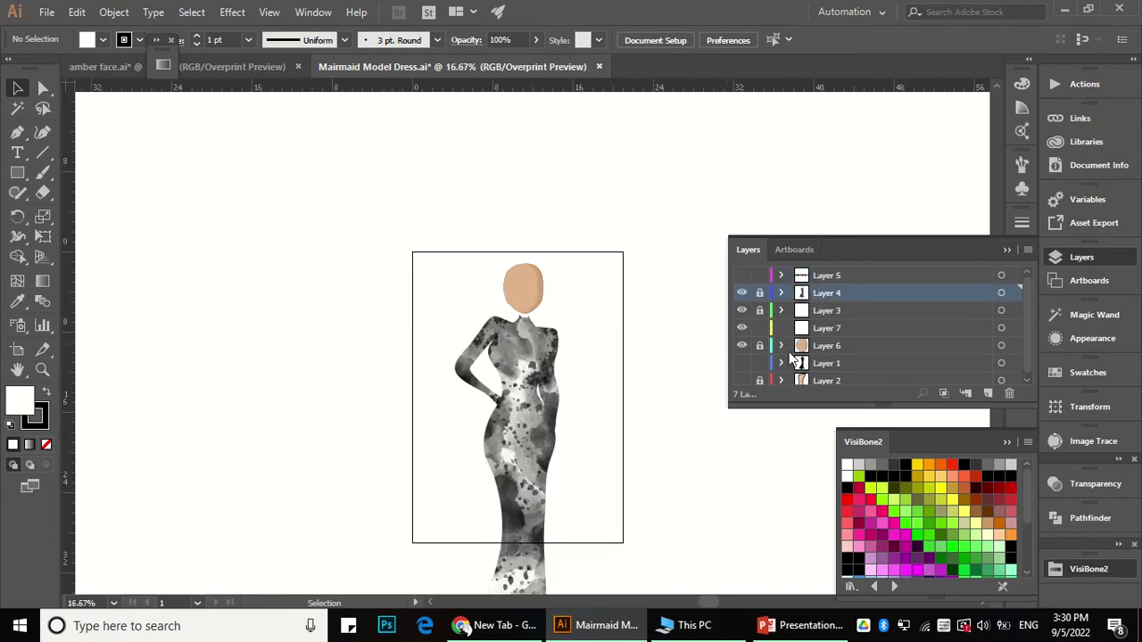
pyautogui.click(741, 345)
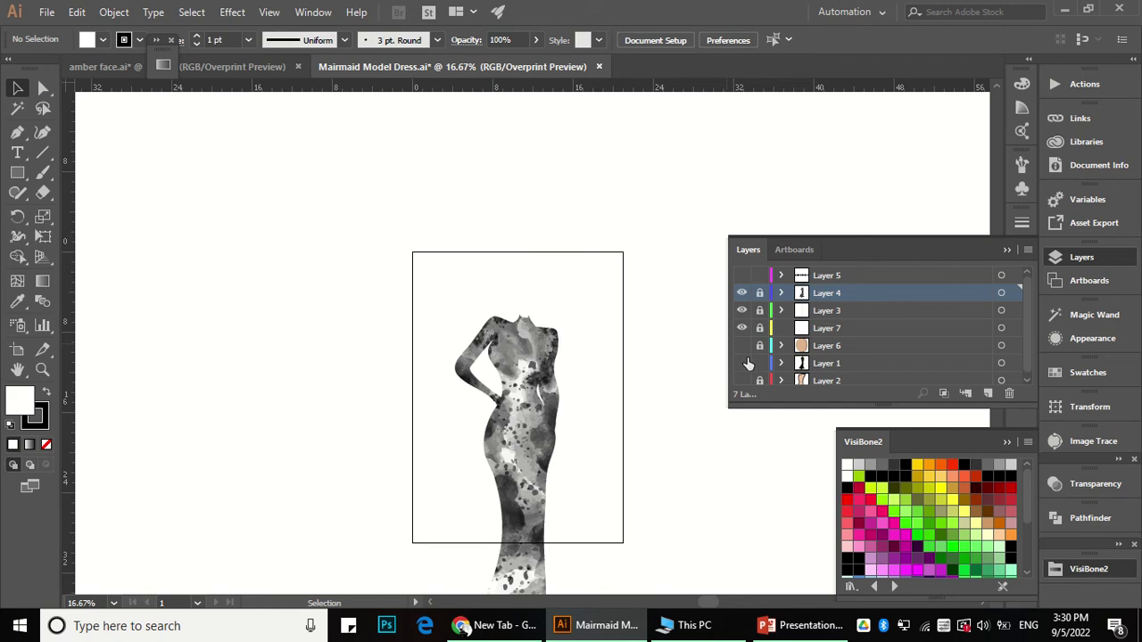
pyautogui.click(741, 363)
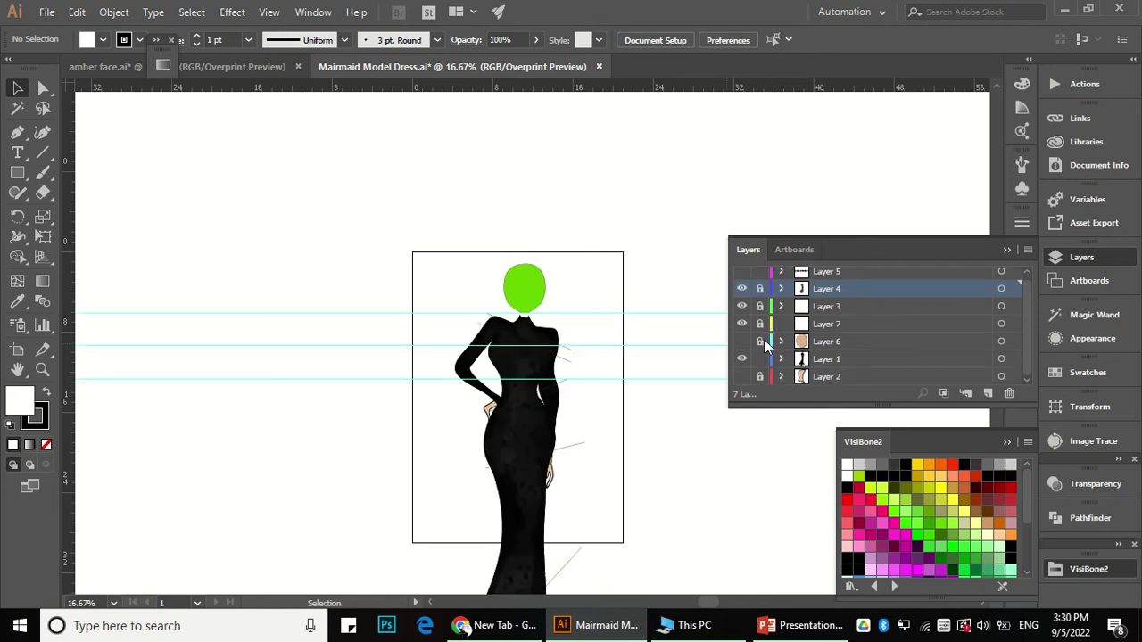
# Step: Hide the green head path and the distance lines inside Layer 1, and lock Layer 1
pyautogui.click(792, 364)
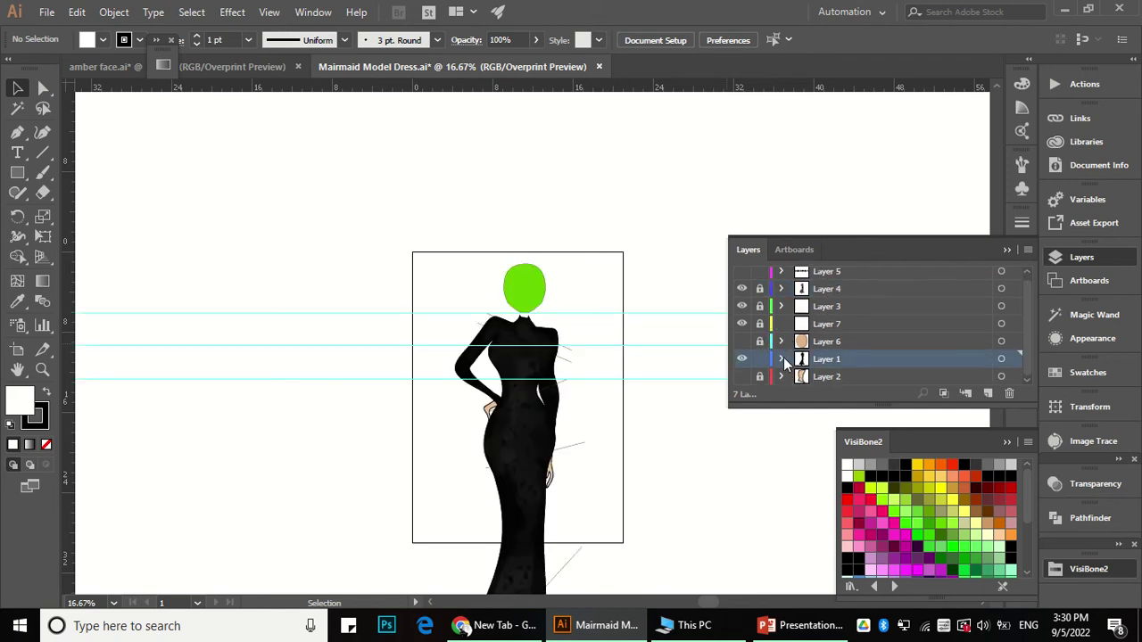
pyautogui.click(782, 358)
pyautogui.scroll(-2, 808, 328)
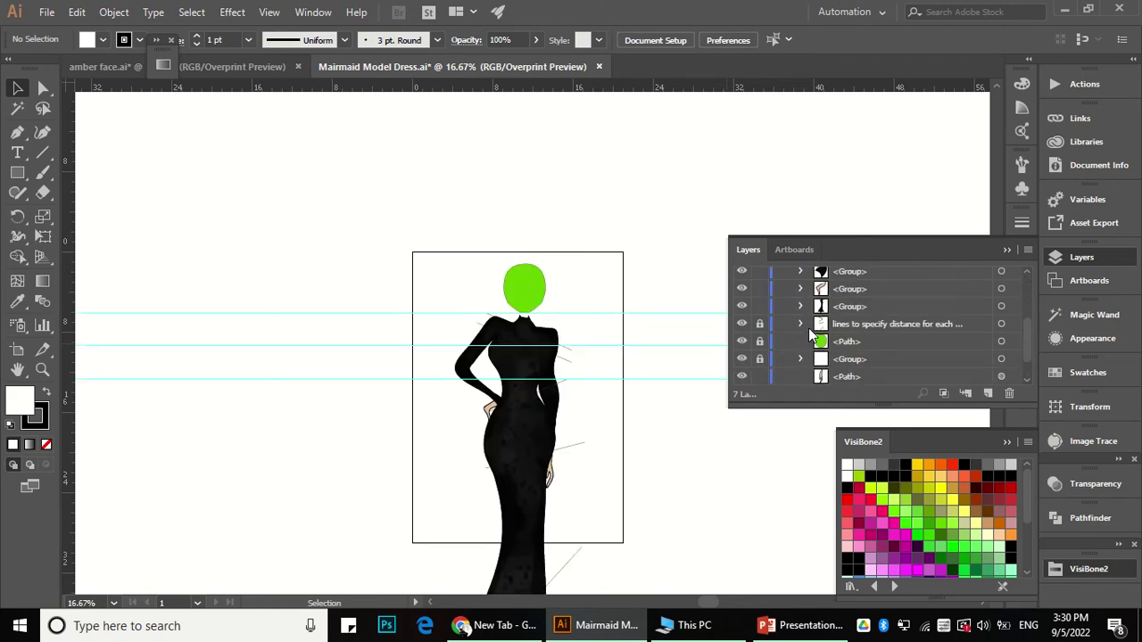
pyautogui.click(739, 341)
pyautogui.hotkey('ctrl', '-')
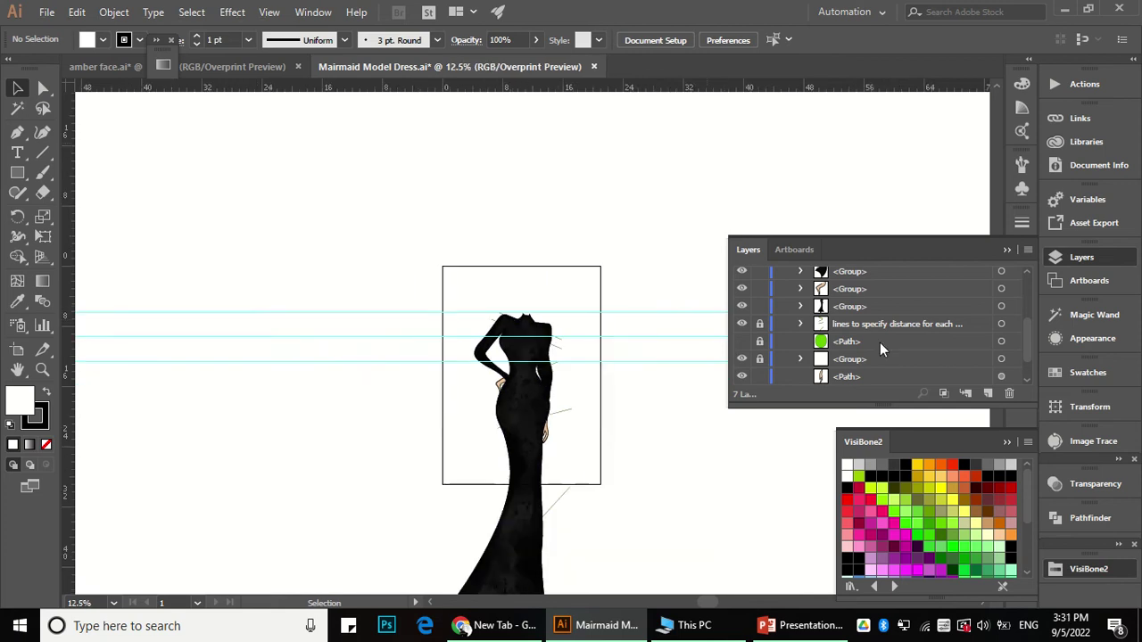
pyautogui.scroll(-2, 526, 272)
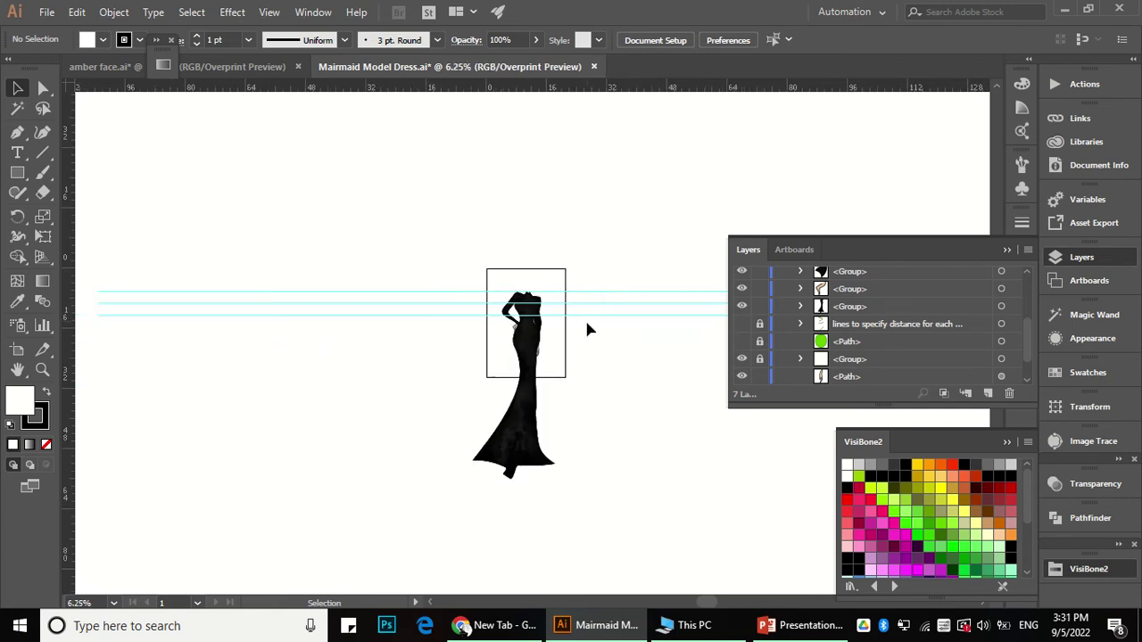
pyautogui.scroll(3, 833, 309)
pyautogui.click(781, 363)
pyautogui.click(760, 364)
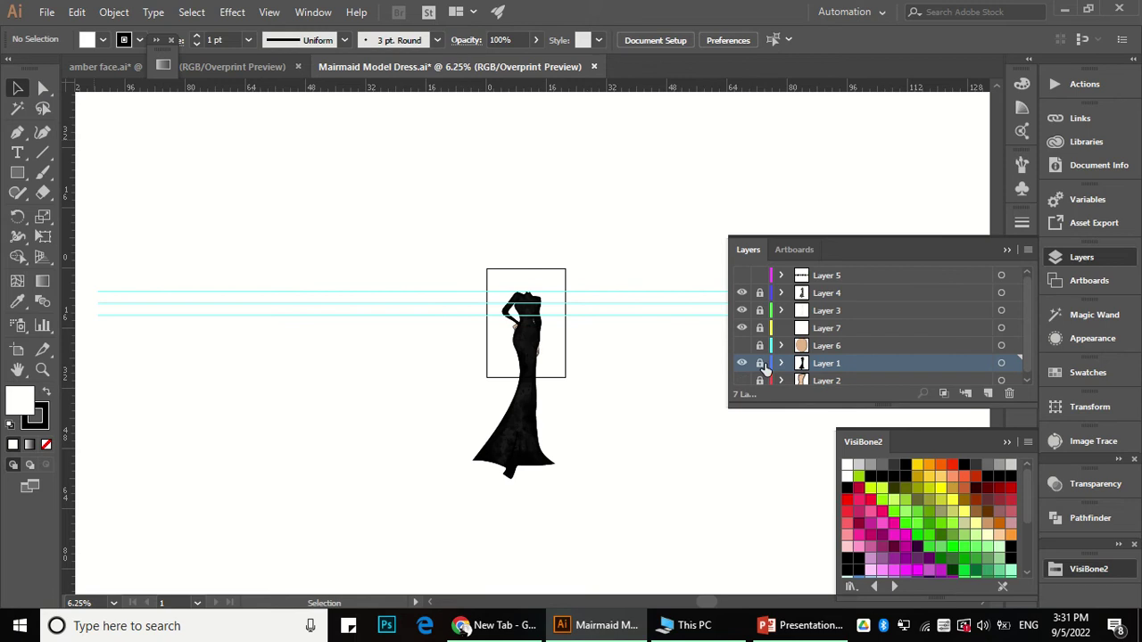
# Step: Create a new layer directly above Layer 4 and paste the copied face artwork in front on it
pyautogui.click(838, 291)
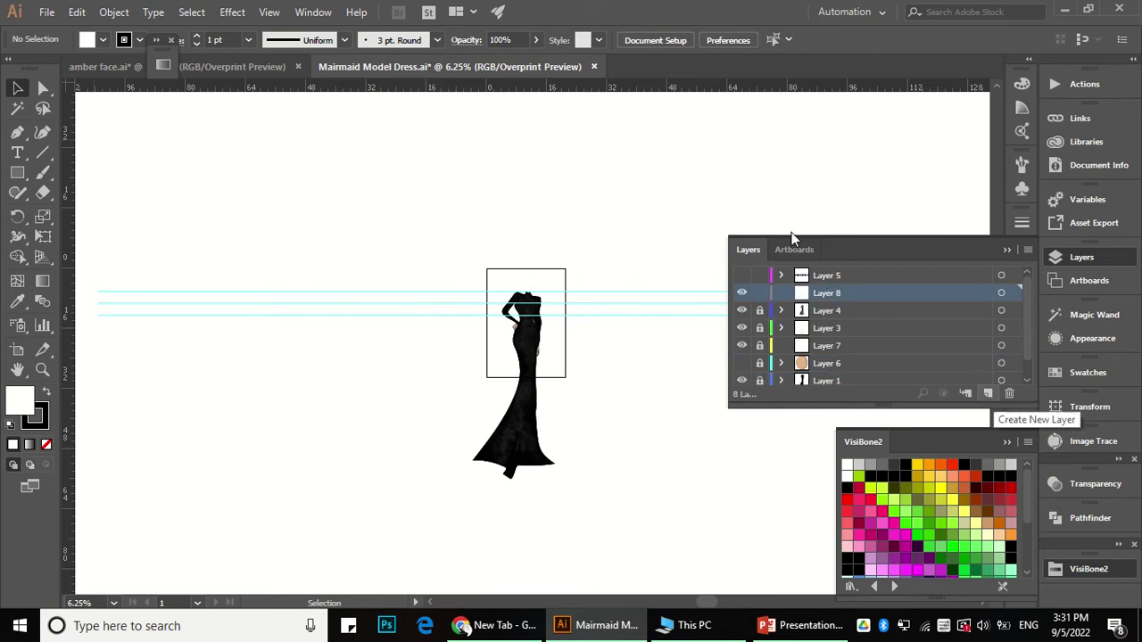
pyautogui.click(987, 394)
pyautogui.click(114, 11)
pyautogui.moveTo(77, 12)
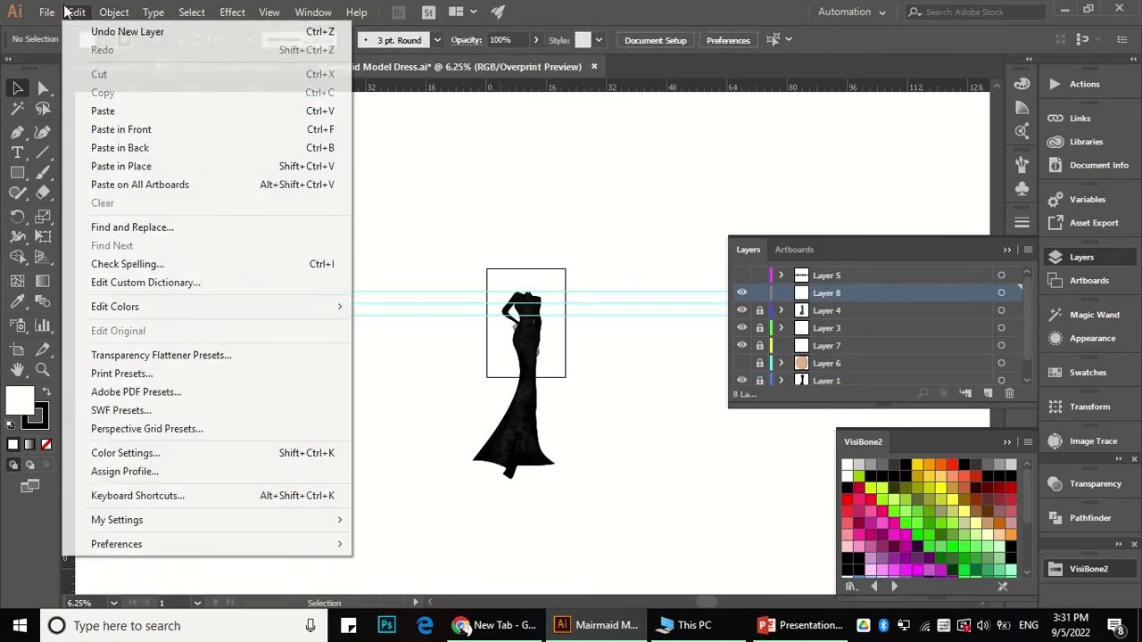
pyautogui.click(158, 134)
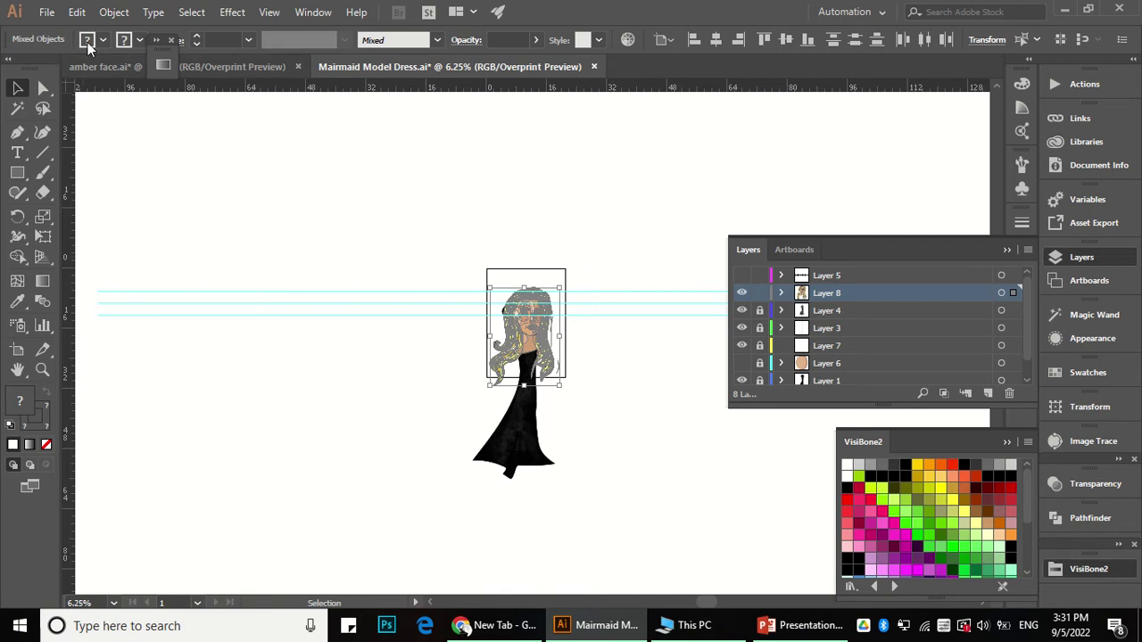
# Step: Group the pasted face and hair artwork and deselect it
pyautogui.click(114, 12)
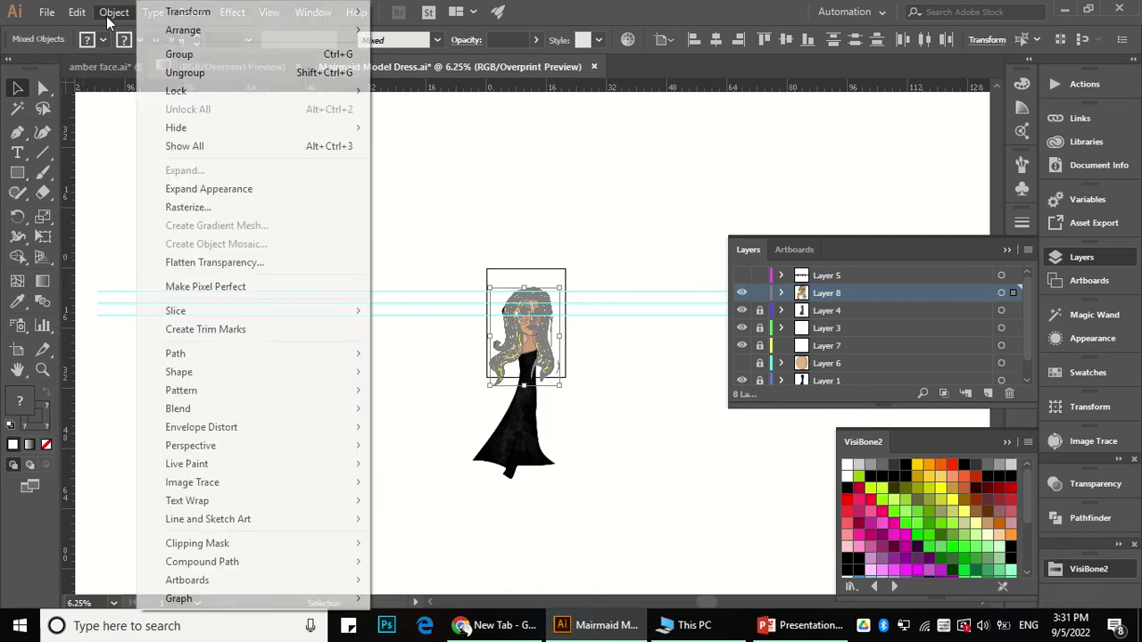
pyautogui.click(338, 56)
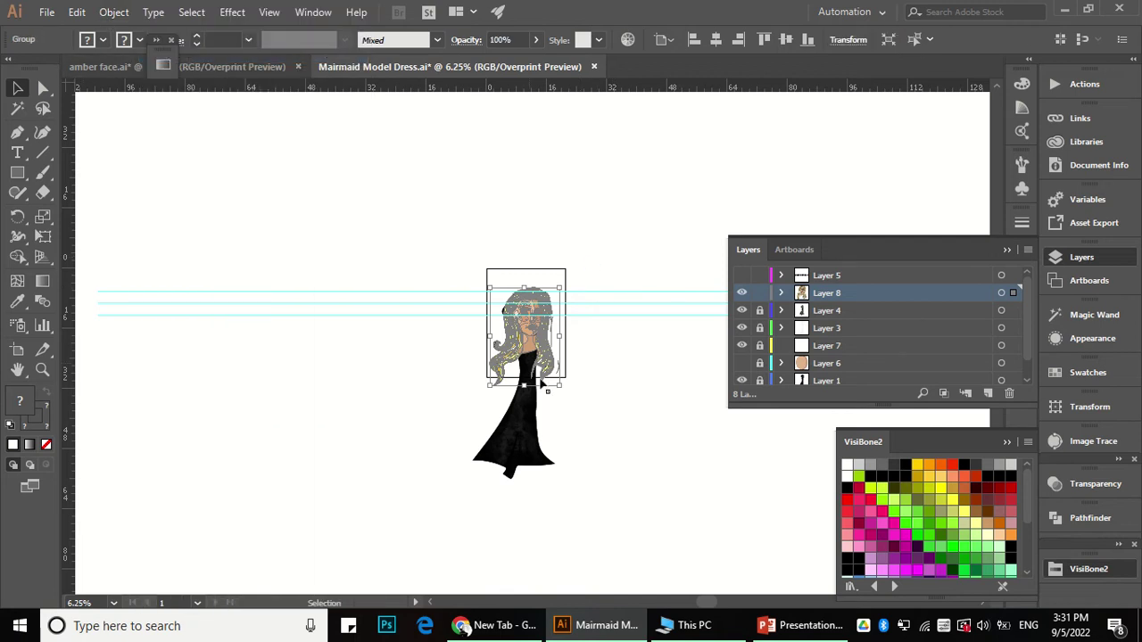
pyautogui.click(600, 260)
# Step: Try adding a new layer above Layer 2 with Layer 8 locked, and undo back past the face artwork's grouping
pyautogui.scroll(1, 571, 306)
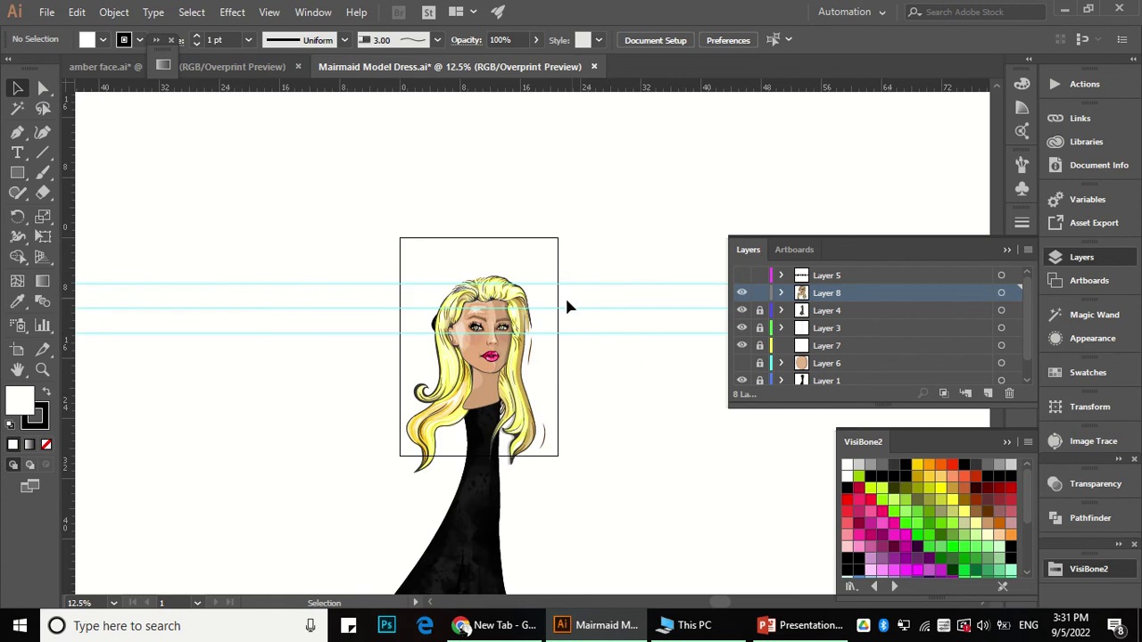
pyautogui.hotkey('ctrl', 'a')
pyautogui.click(627, 362)
pyautogui.click(838, 312)
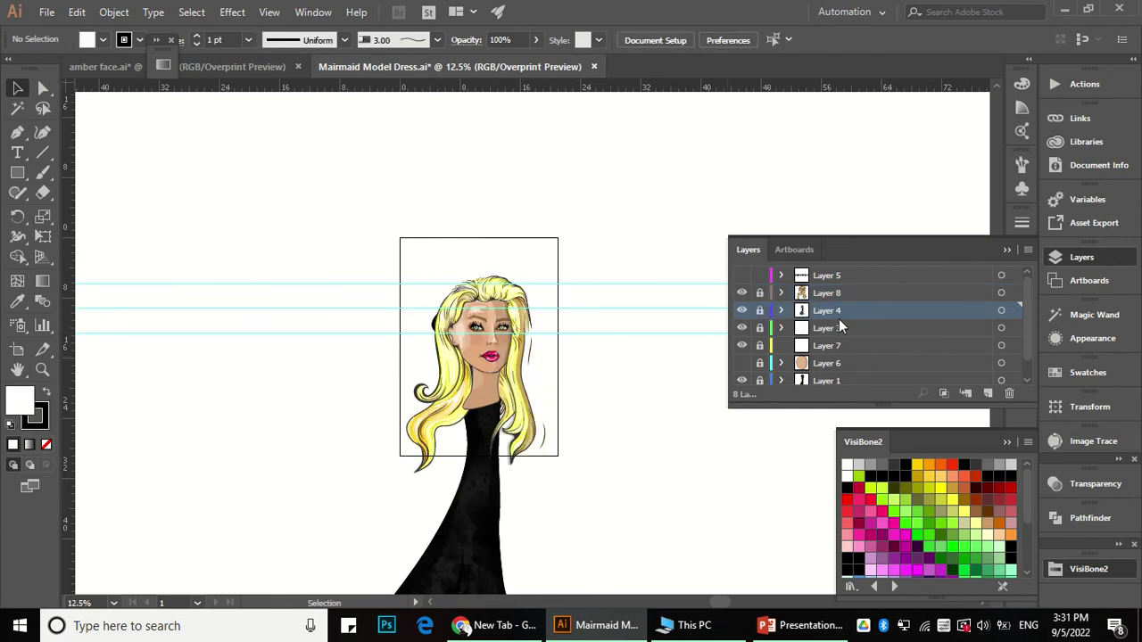
pyautogui.scroll(-1, 847, 352)
pyautogui.click(839, 376)
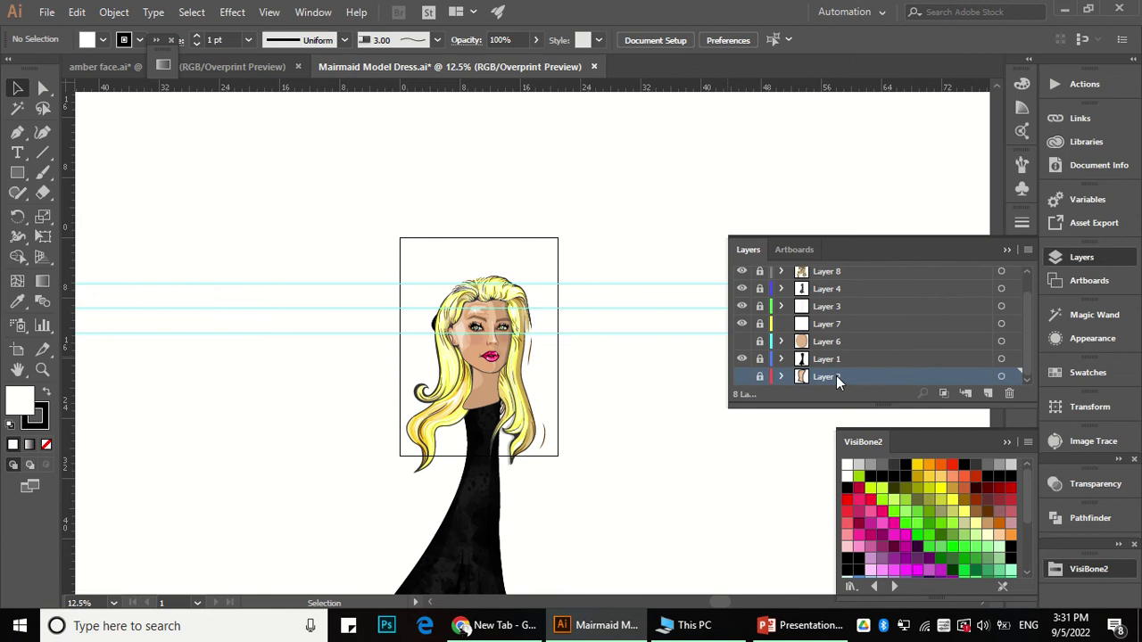
pyautogui.click(987, 393)
pyautogui.hotkey('ctrl', 'z')
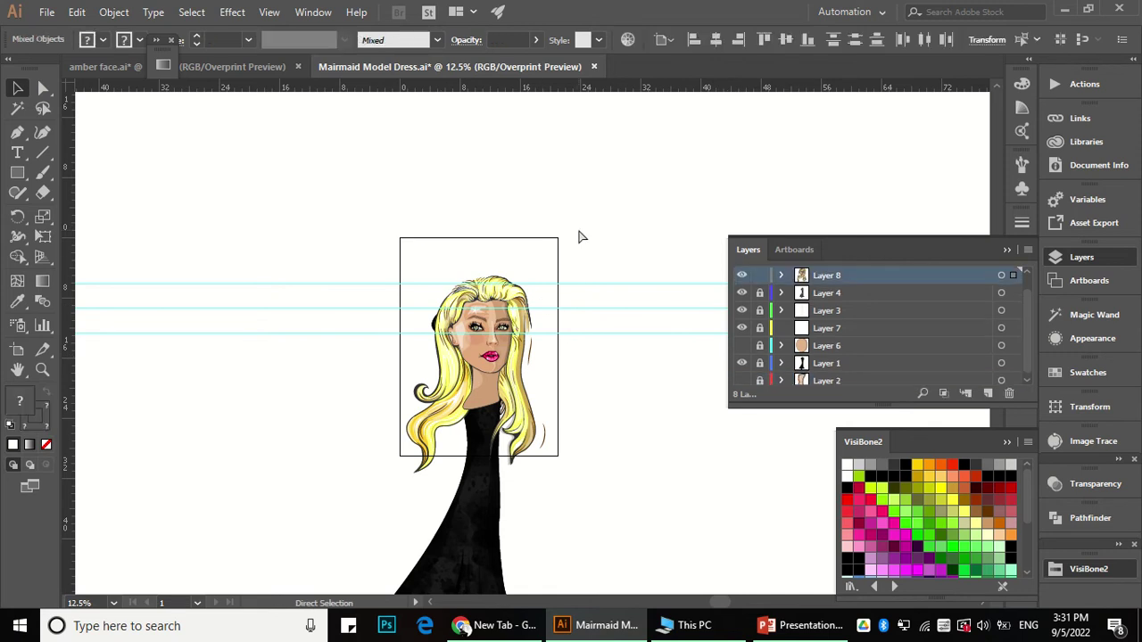
pyautogui.hotkey('ctrl', 'z')
# Step: Switch back to amber face.ai and lock the neck's Layer 11 plus the PART D and Layer 12 layers
pyautogui.click(226, 72)
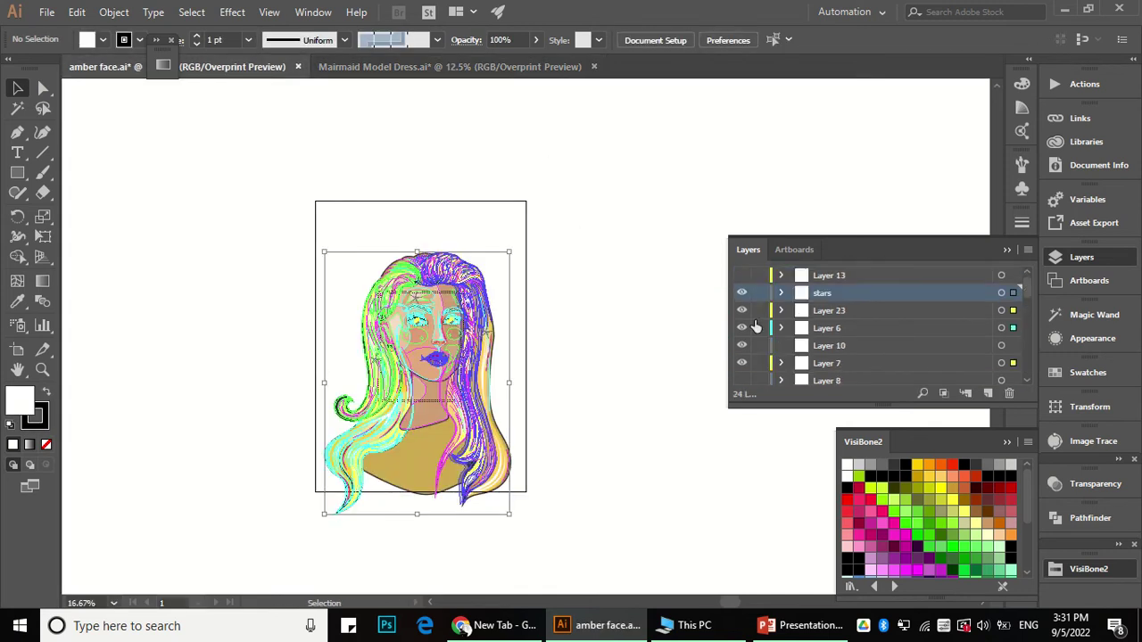
pyautogui.click(433, 409)
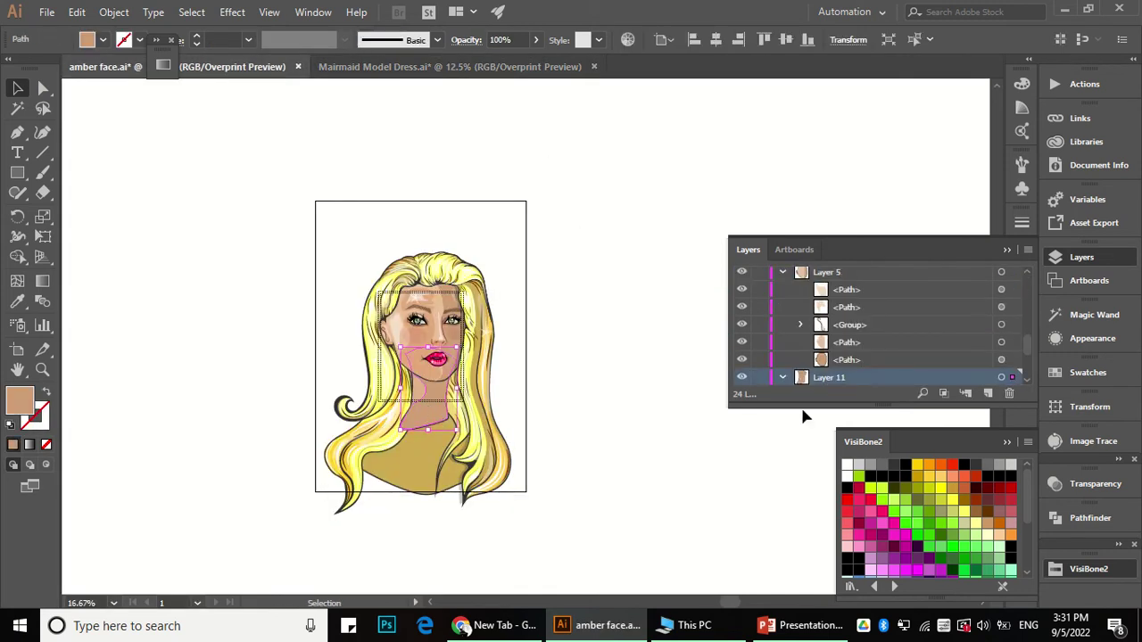
pyautogui.click(782, 376)
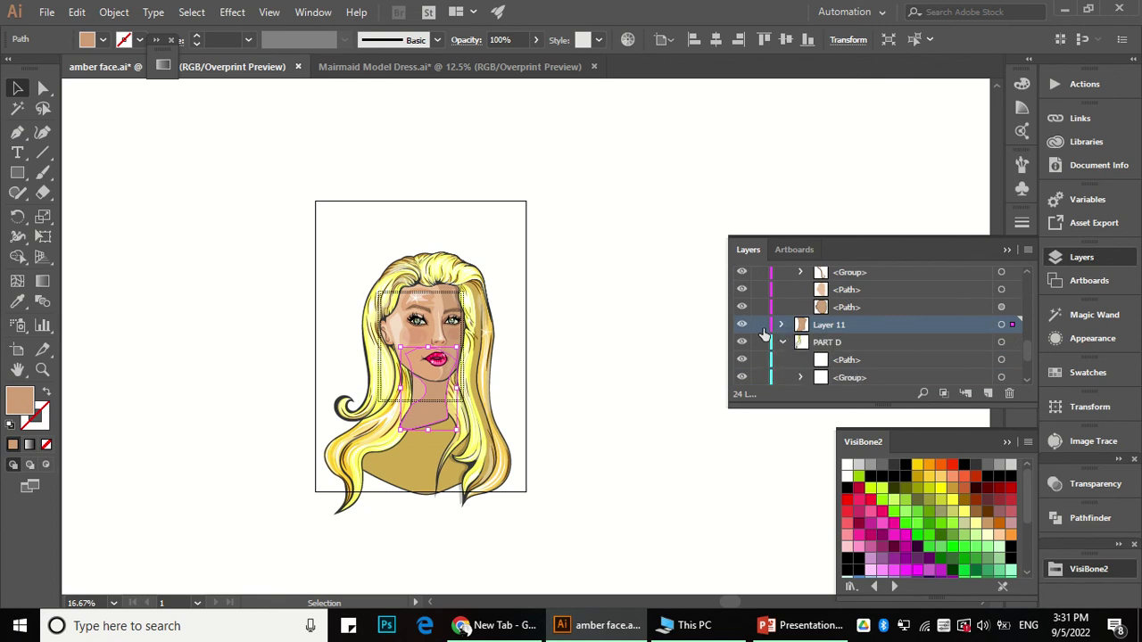
pyautogui.click(759, 325)
pyautogui.click(782, 342)
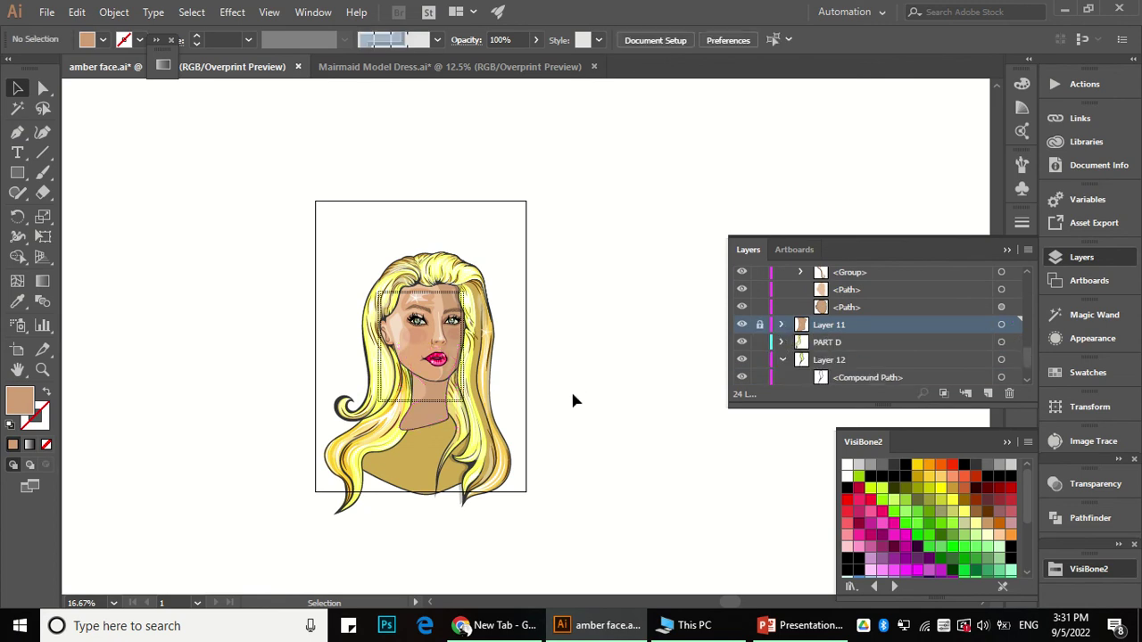
pyautogui.click(777, 366)
pyautogui.click(781, 359)
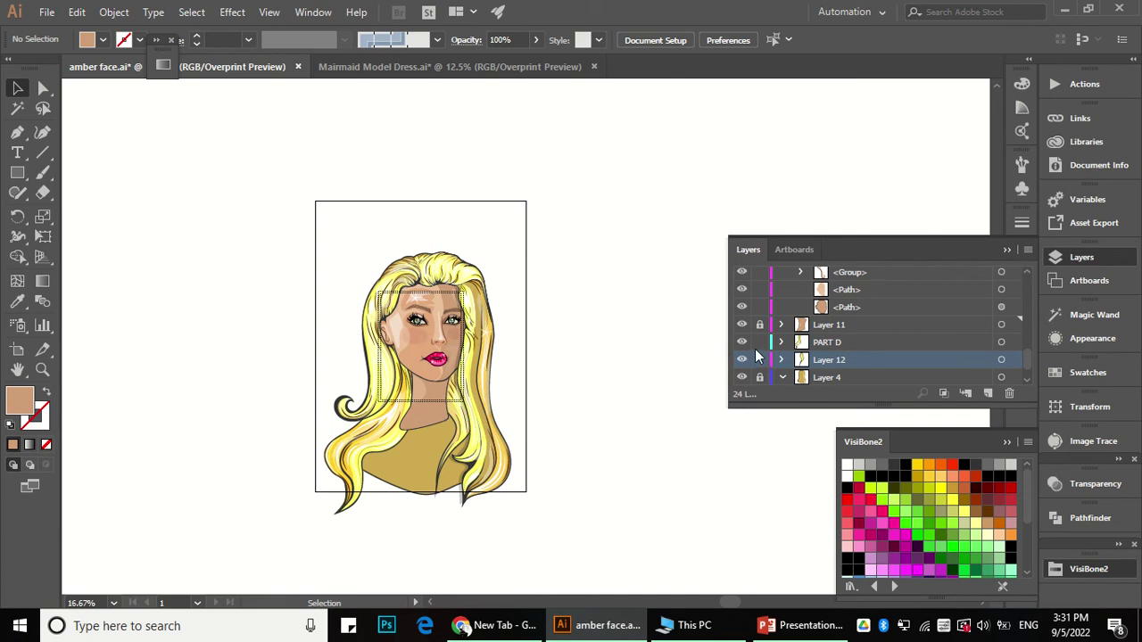
# Step: Collapse Layer 5 and toggle its visibility off and on to check which artwork it contains
pyautogui.scroll(3, 798, 360)
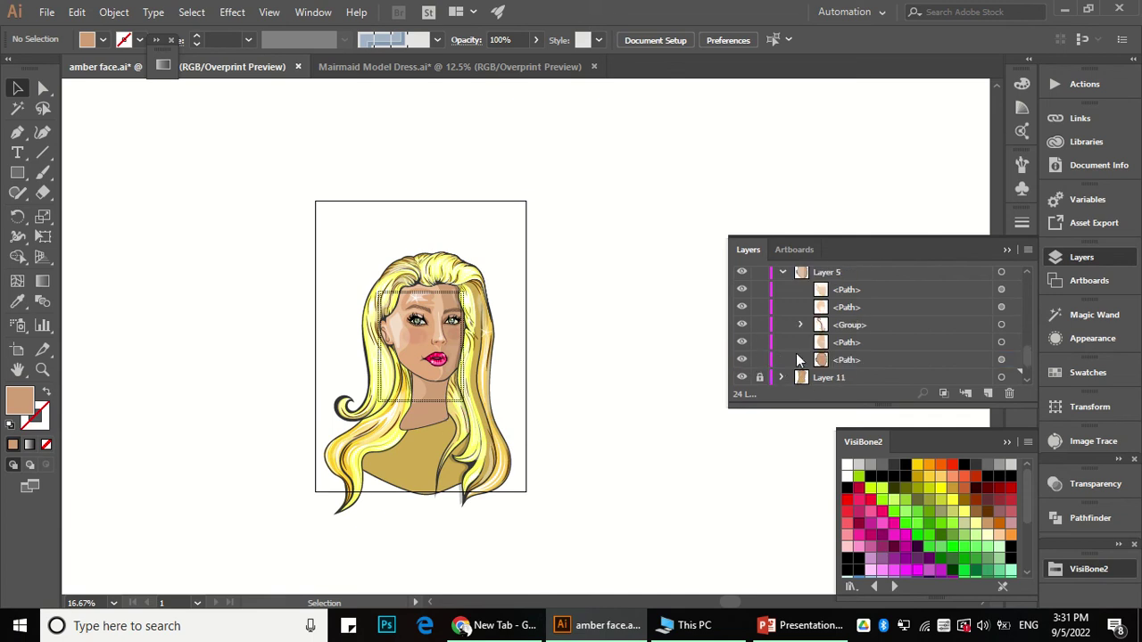
pyautogui.click(782, 273)
pyautogui.scroll(3, 789, 334)
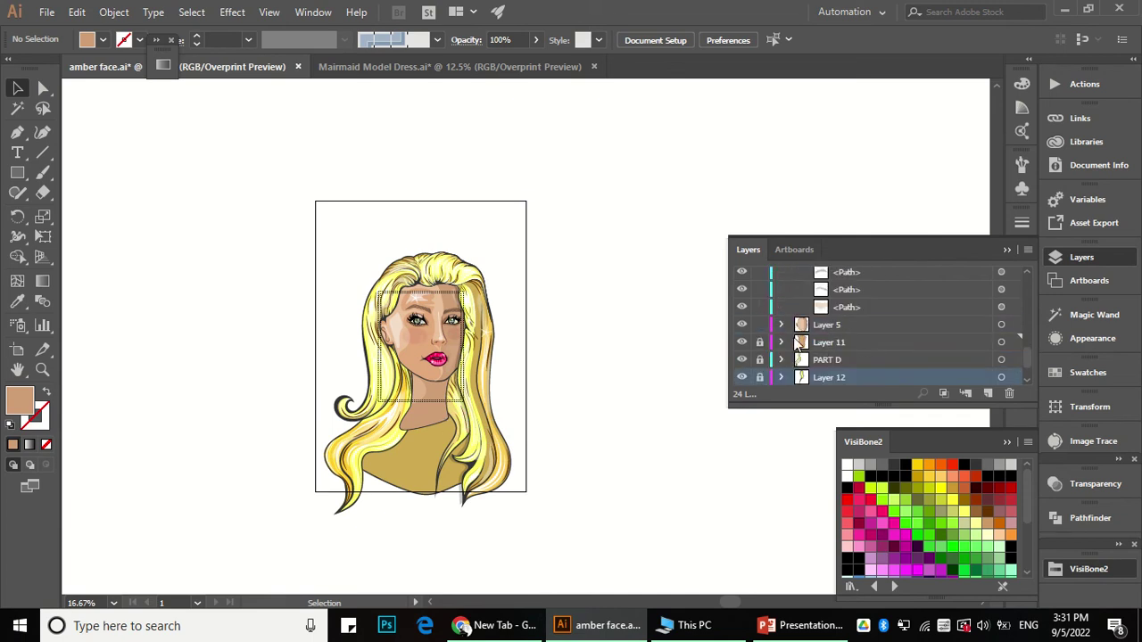
pyautogui.click(741, 326)
pyautogui.click(742, 325)
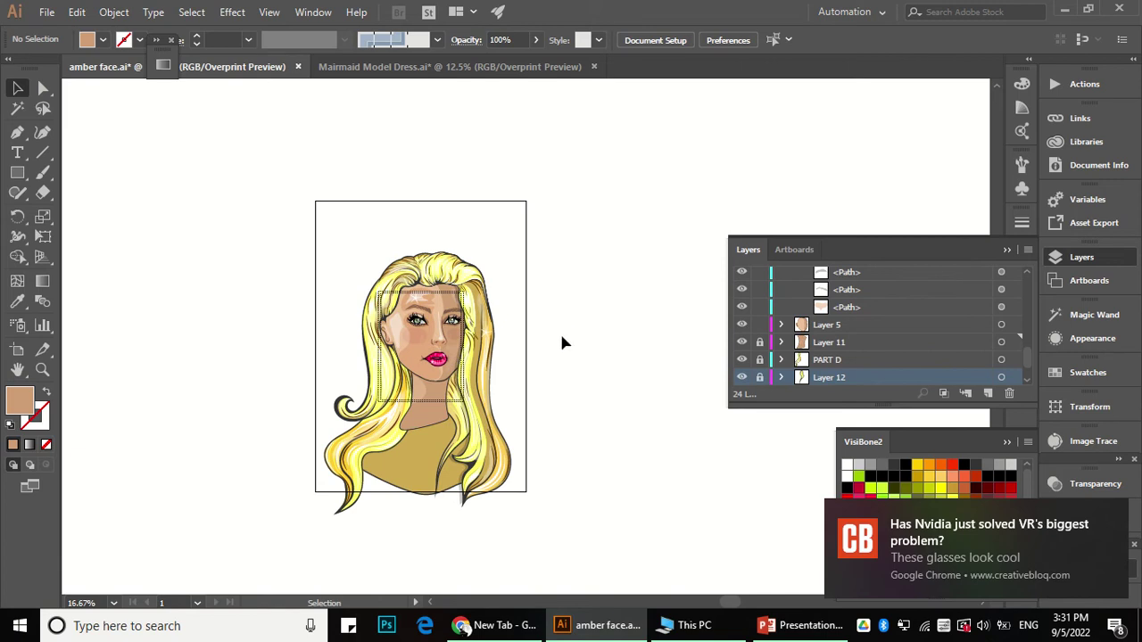
# Step: Copy all unlocked face and hair artwork from amber face.ai and paste it in front on Layer 8 of Mairmaid Model Dress.ai
pyautogui.hotkey('ctrl', '-')
pyautogui.hotkey('ctrl', 'a')
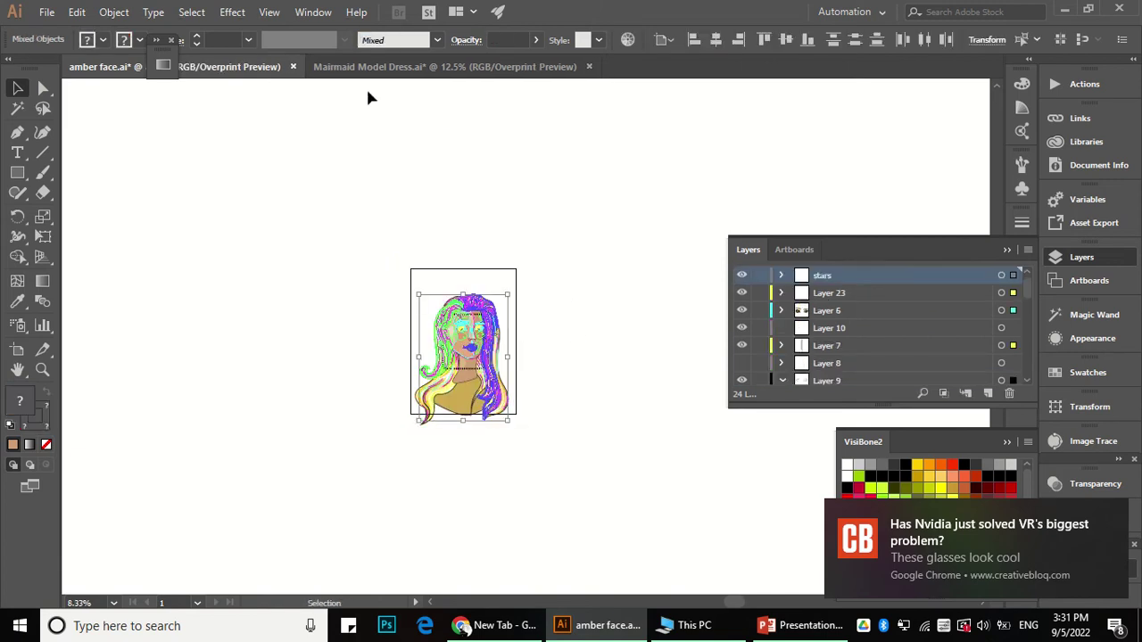
pyautogui.click(77, 12)
pyautogui.click(316, 92)
pyautogui.click(437, 66)
pyautogui.click(810, 294)
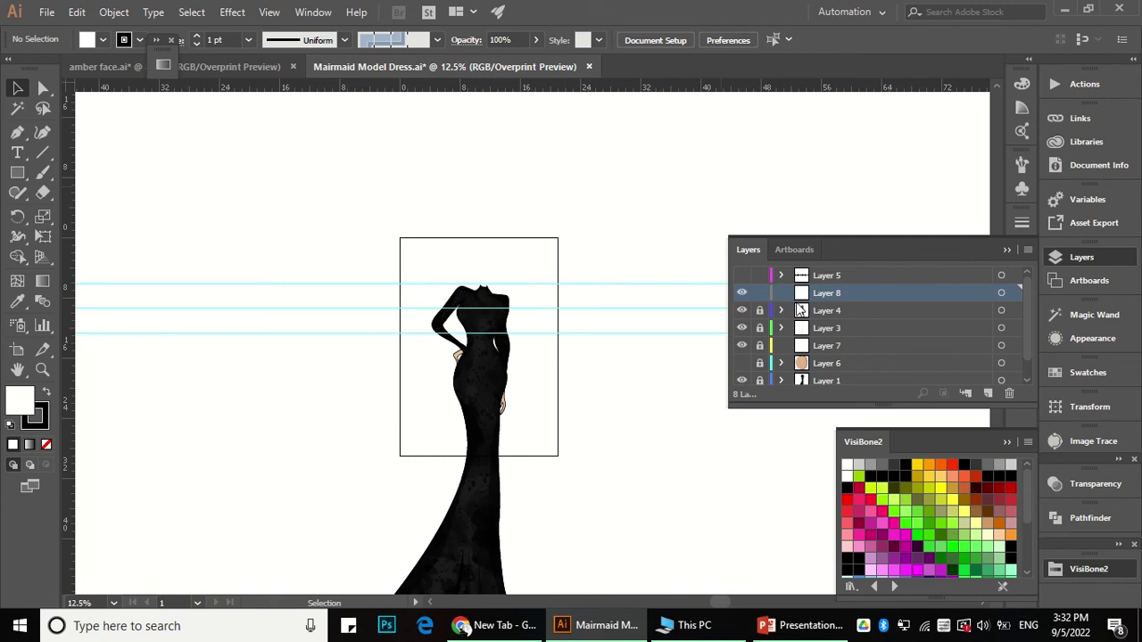
pyautogui.hotkey('ctrl', 'f')
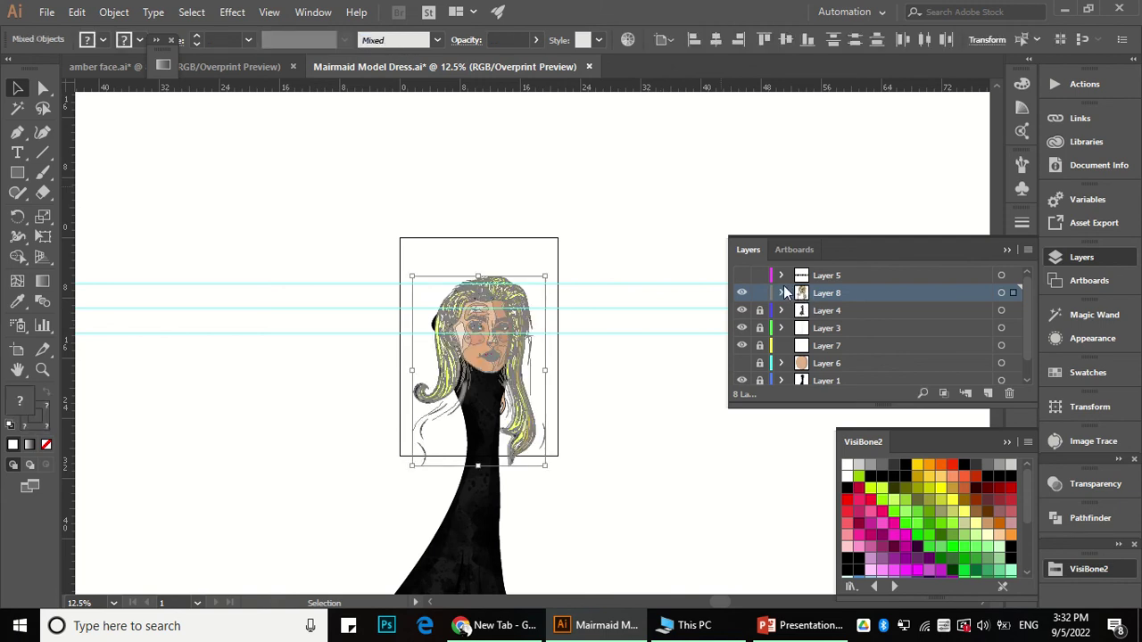
# Step: Lock Layer 8 and add a new layer directly above Layer 2
pyautogui.click(761, 293)
pyautogui.click(846, 318)
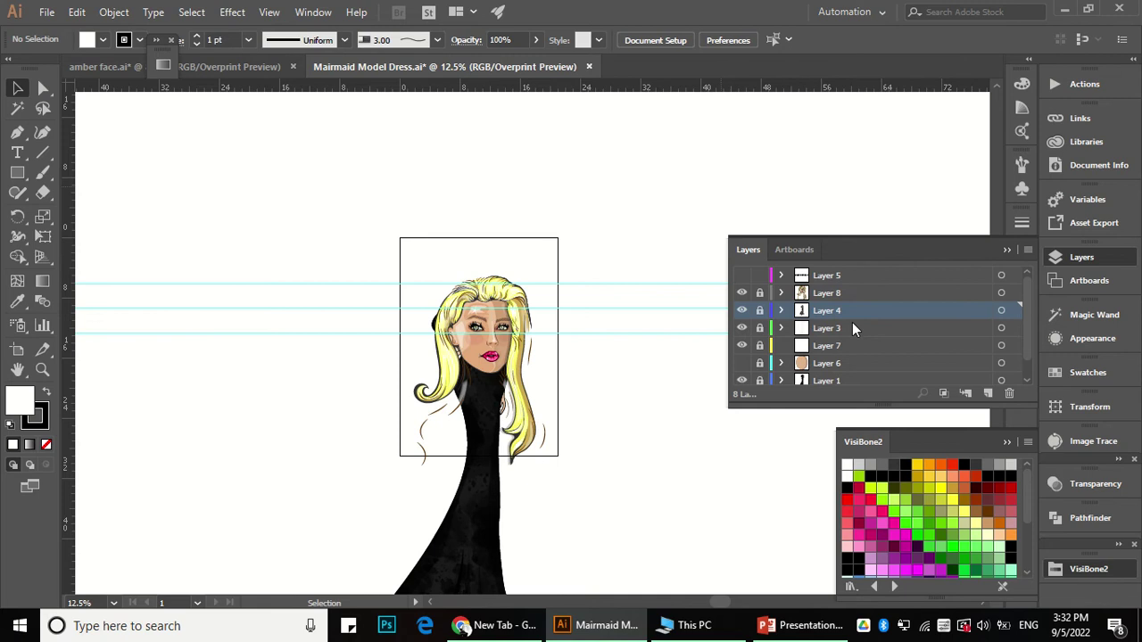
pyautogui.scroll(-1, 878, 351)
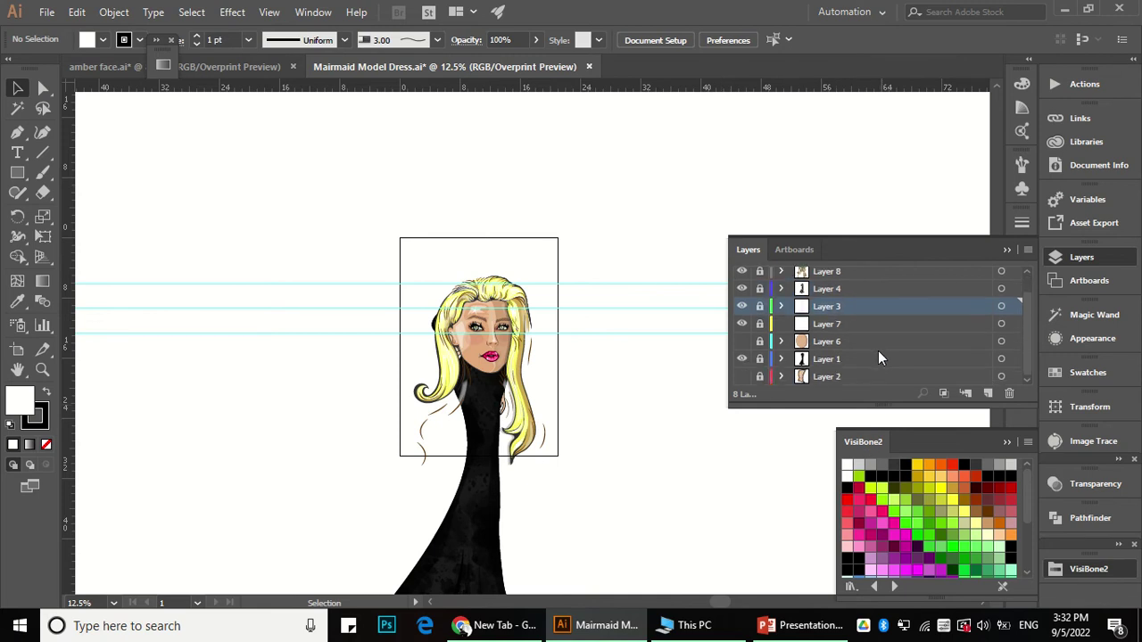
pyautogui.click(848, 376)
pyautogui.click(987, 393)
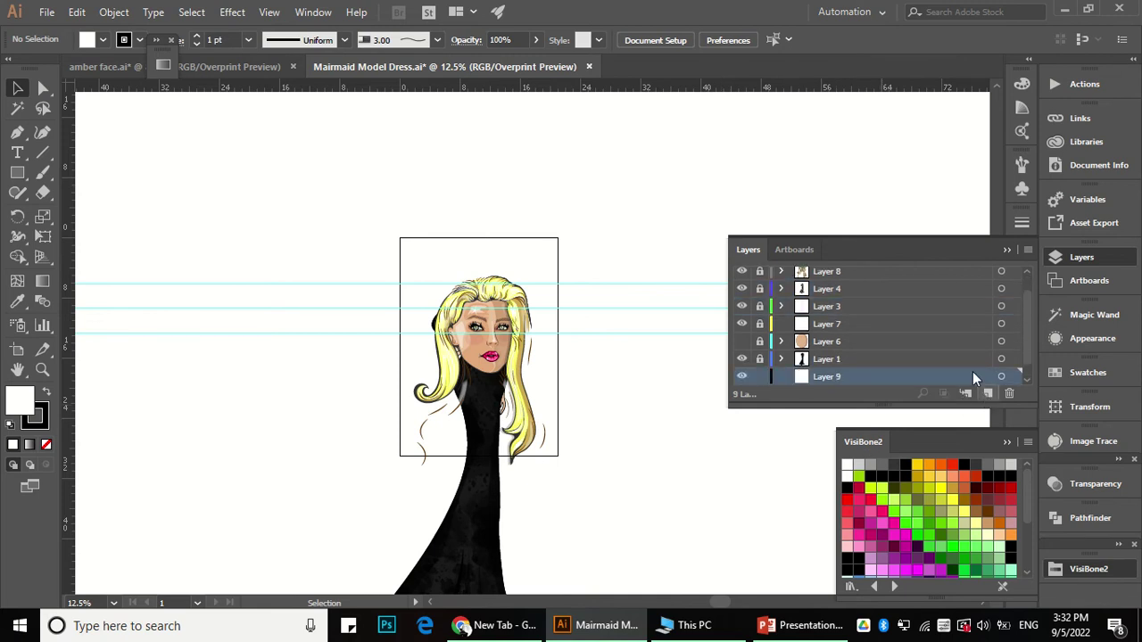
# Step: Switch back to amber face.ai and collapse Layer 4, PART A, PART B, PART C and Layer 18
pyautogui.click(262, 68)
pyautogui.scroll(-3, 807, 344)
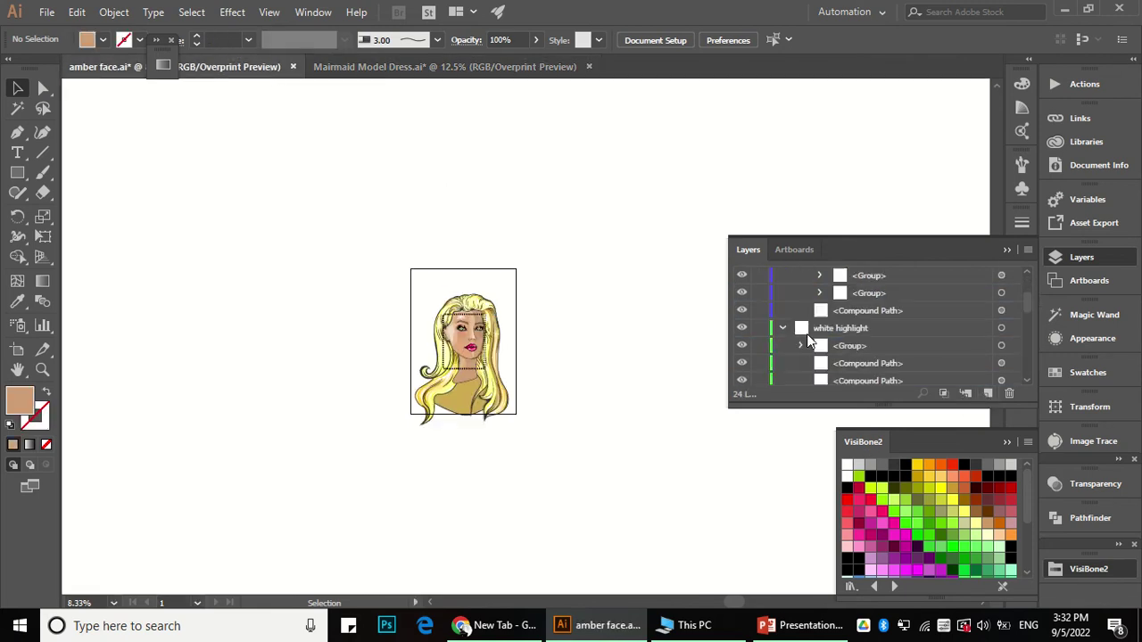
pyautogui.scroll(-5, 812, 340)
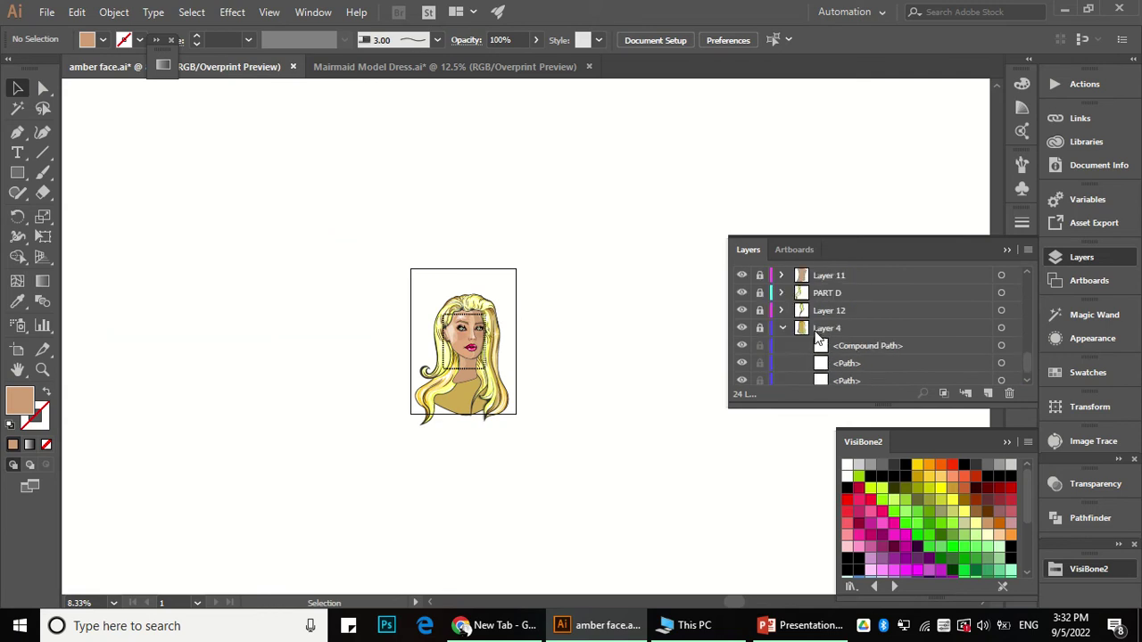
pyautogui.scroll(-4, 789, 330)
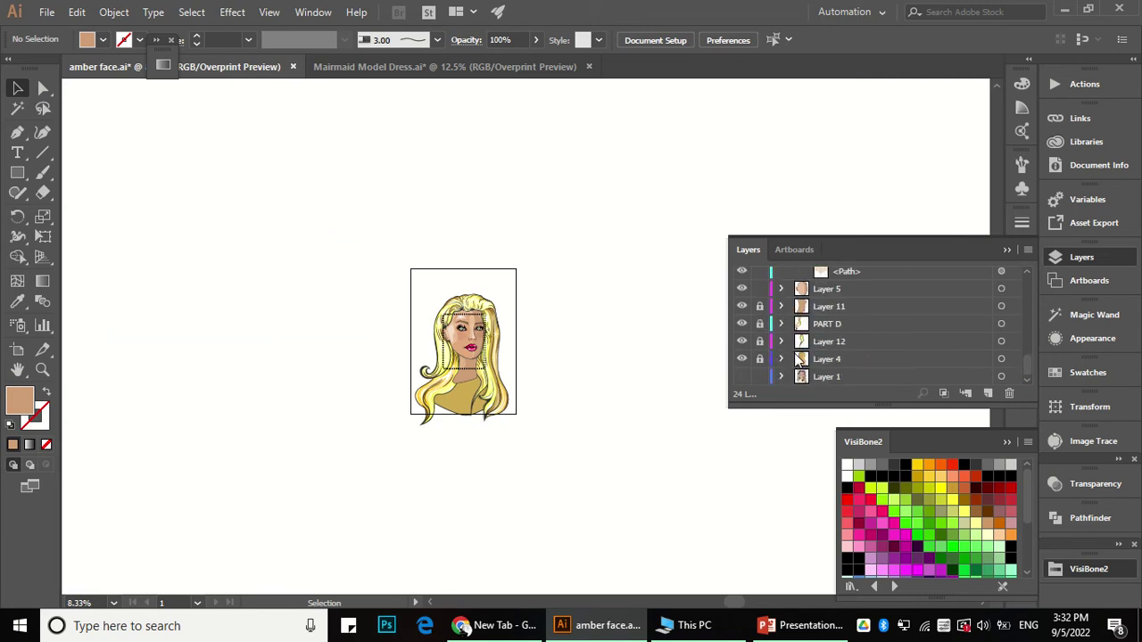
pyautogui.scroll(3, 787, 330)
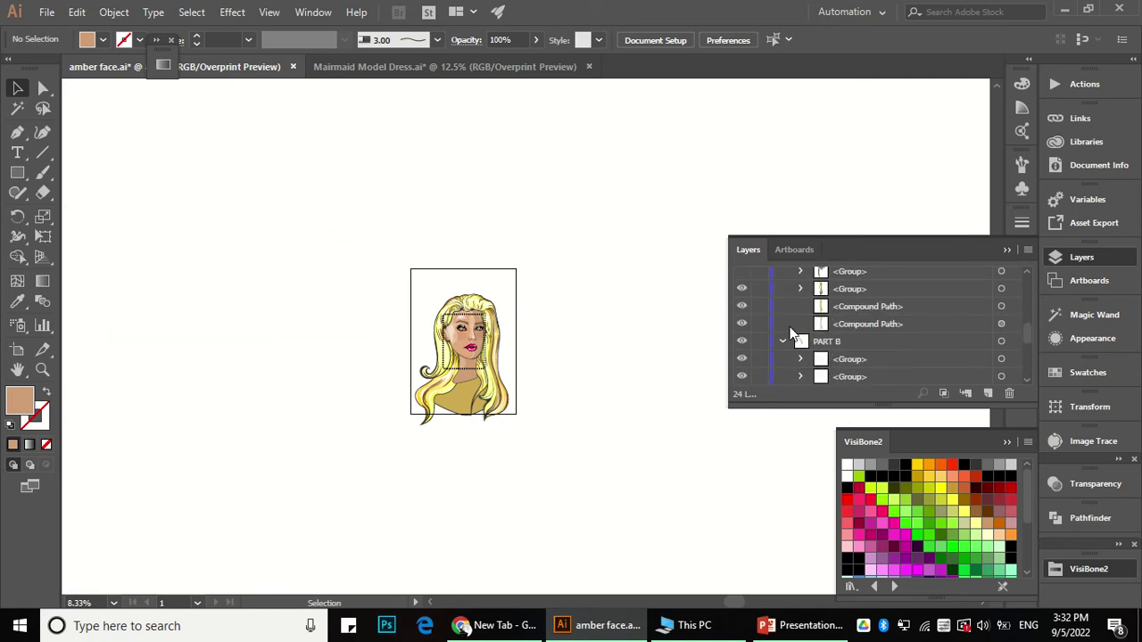
pyautogui.scroll(3, 790, 344)
pyautogui.click(780, 272)
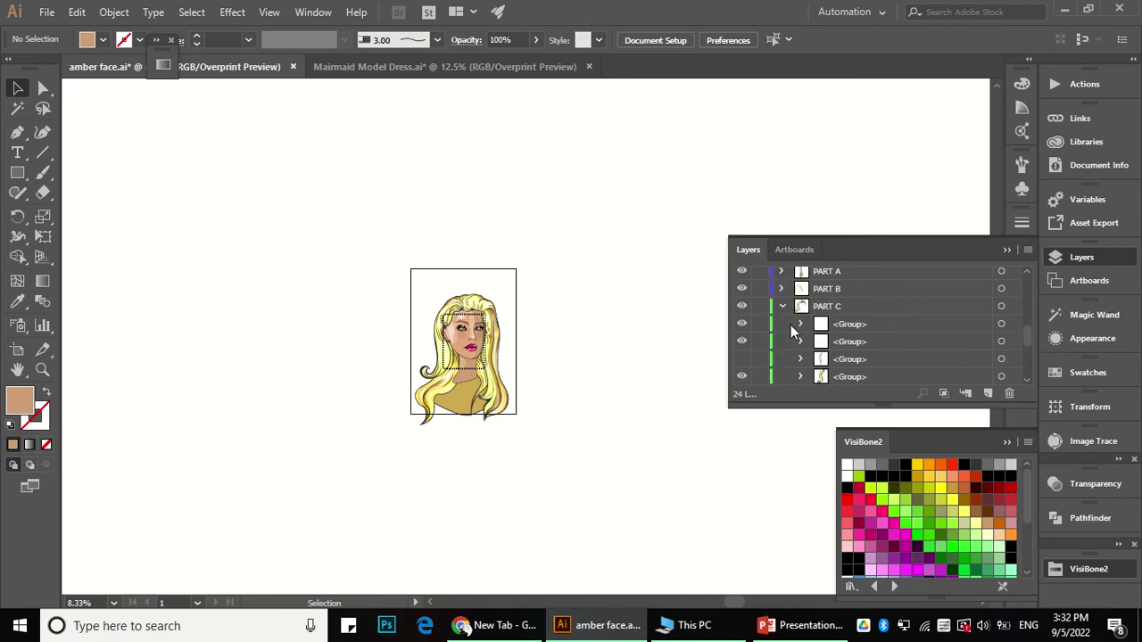
pyautogui.scroll(-2, 783, 292)
pyautogui.scroll(2, 786, 315)
pyautogui.click(782, 305)
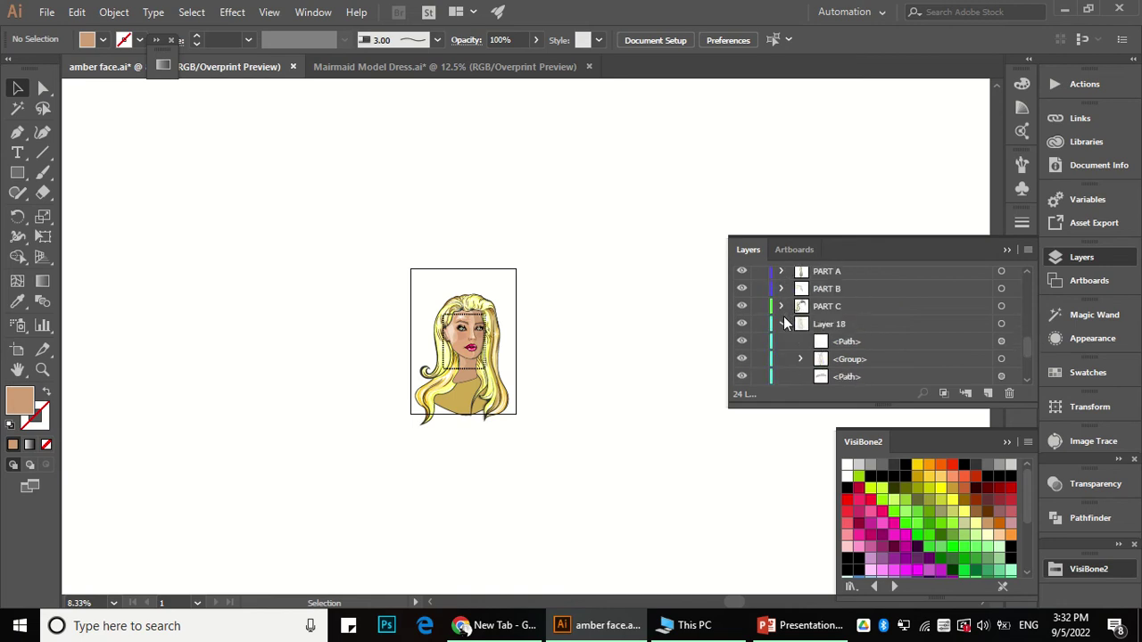
pyautogui.click(783, 323)
# Step: Collapse the shadow, whityyy, Layer 20, white highlight, Layer 2, Layer 22 and Layer 9 layers
pyautogui.scroll(-3, 772, 325)
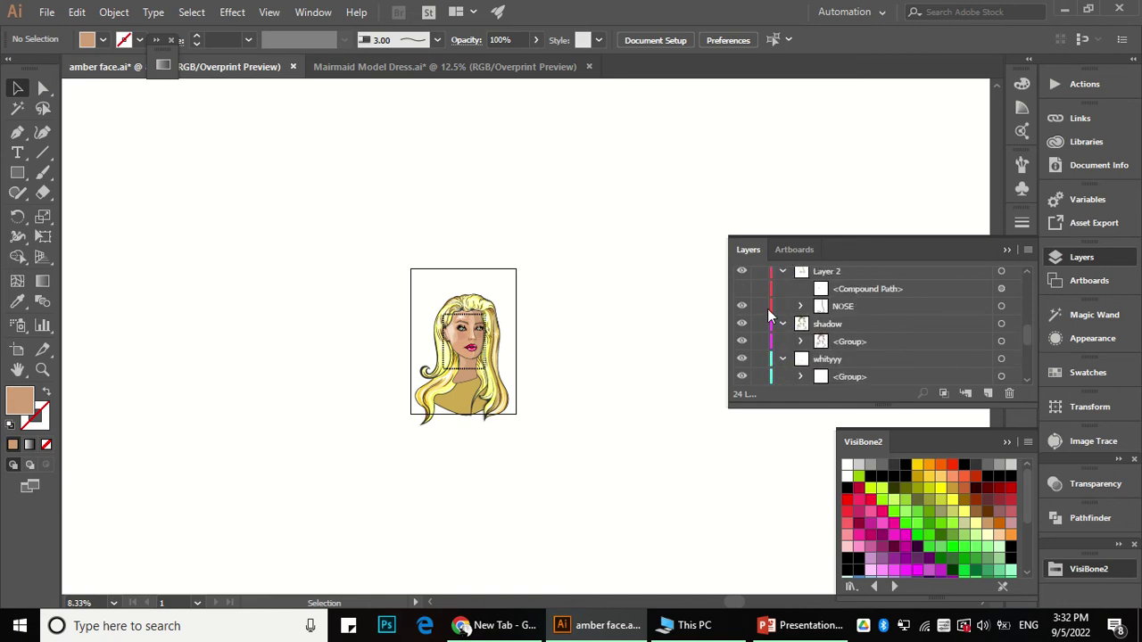
pyautogui.click(782, 323)
pyautogui.click(781, 341)
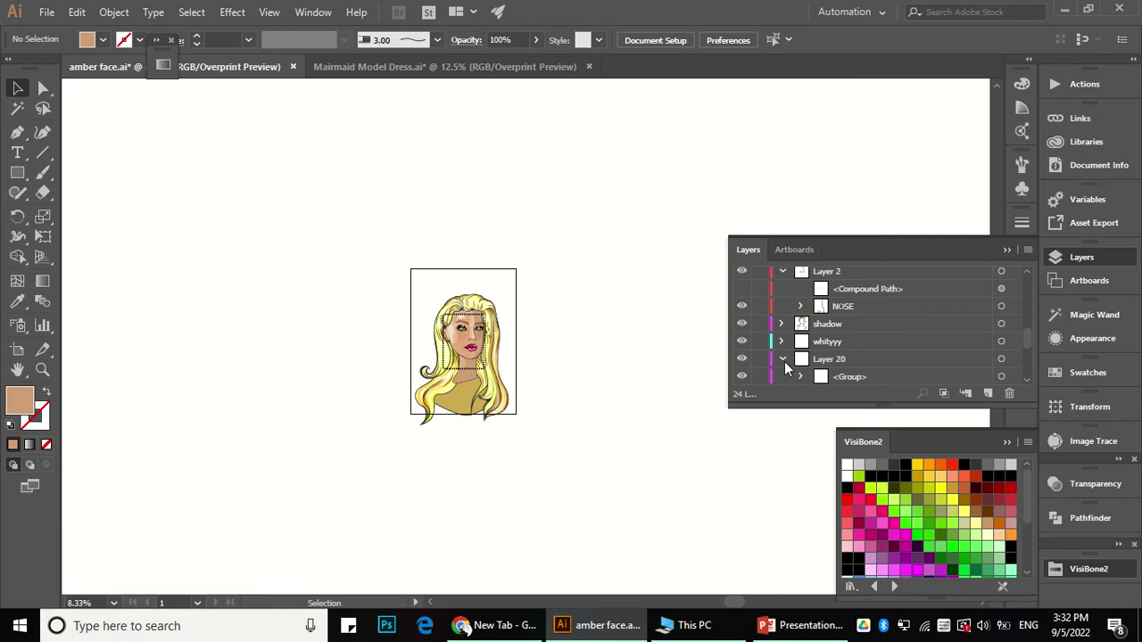
pyautogui.click(783, 361)
pyautogui.scroll(3, 784, 326)
pyautogui.click(782, 306)
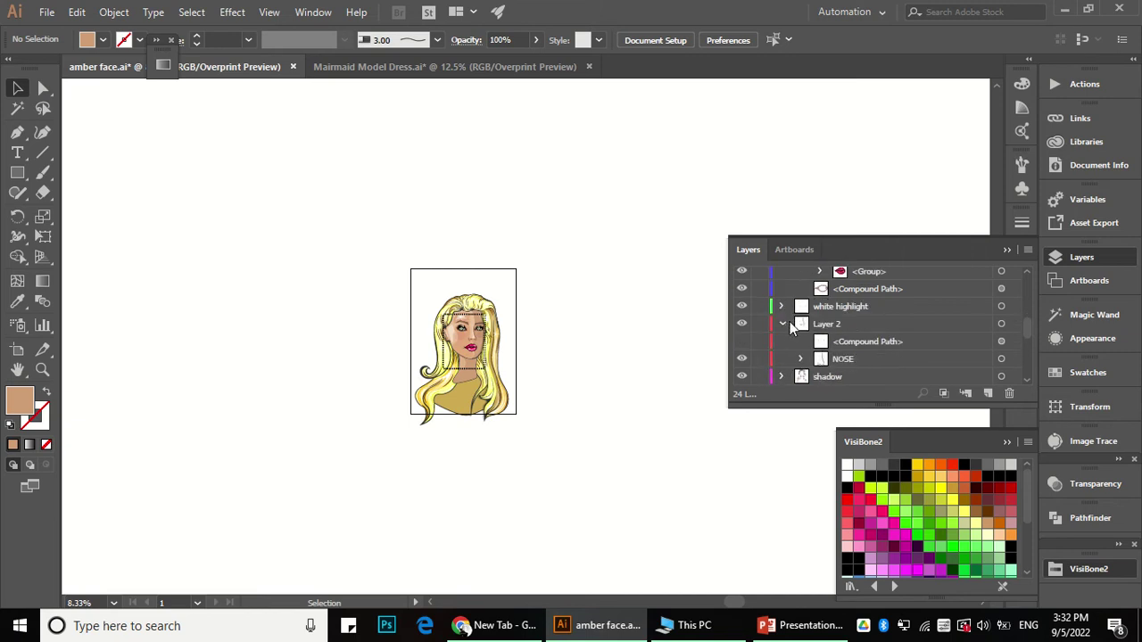
pyautogui.click(783, 324)
pyautogui.scroll(3, 785, 323)
pyautogui.click(782, 324)
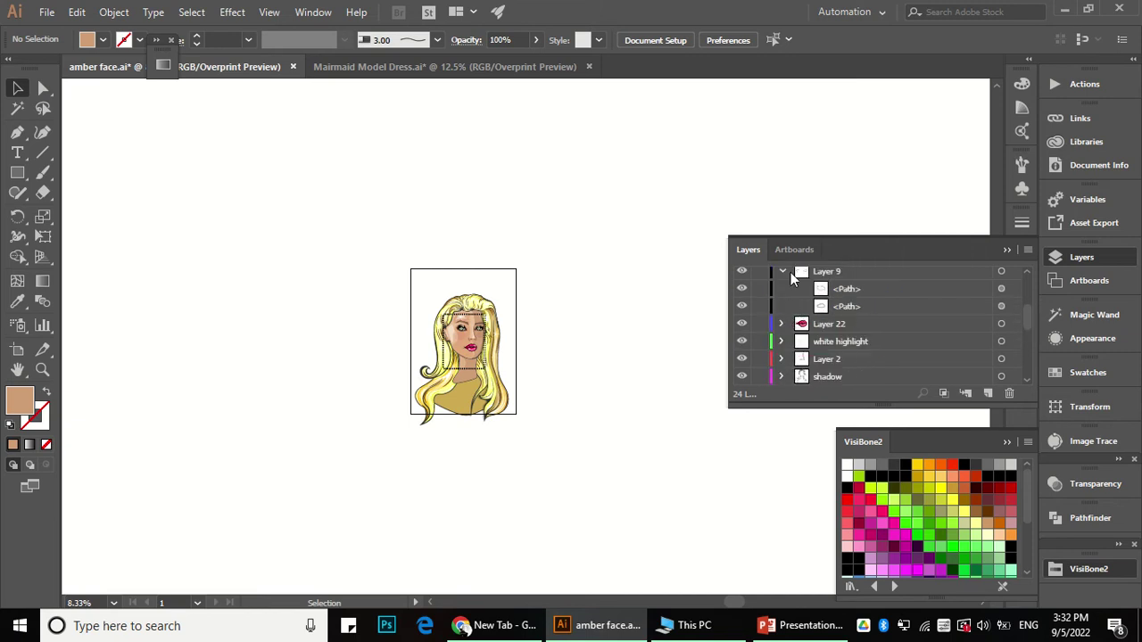
pyautogui.click(782, 271)
# Step: Lock the face and front hair layers down through Layer 5, and unlock Layer 11, PART D, Layer 12 and Layer 4
pyautogui.scroll(5, 784, 290)
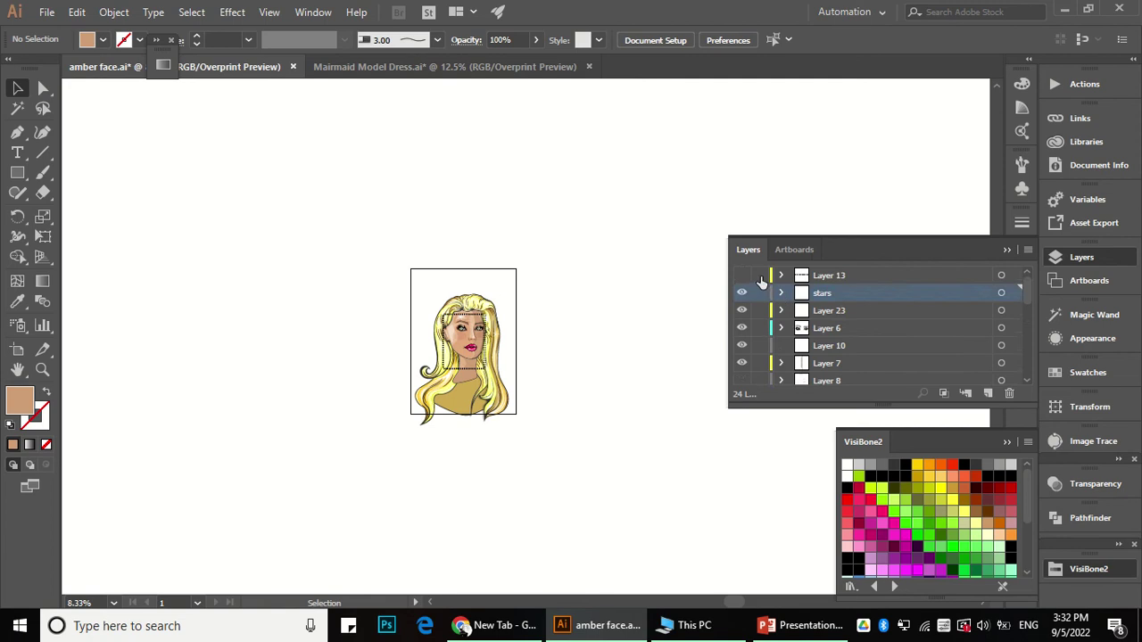
pyautogui.scroll(-3, 761, 286)
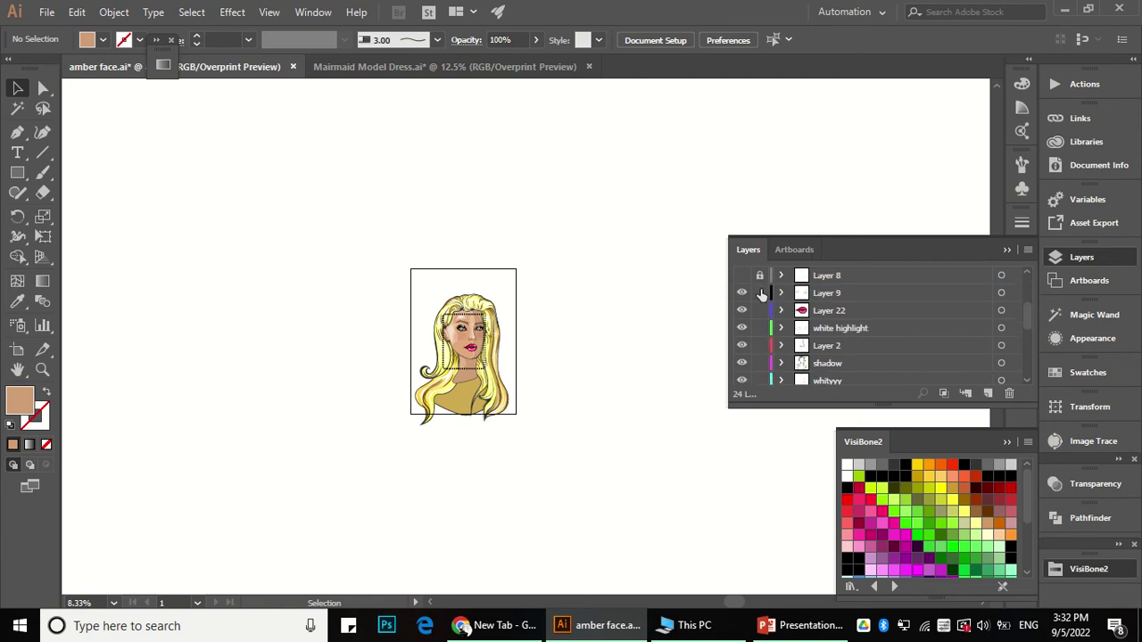
pyautogui.moveTo(761, 295); pyautogui.dragTo(762, 369)
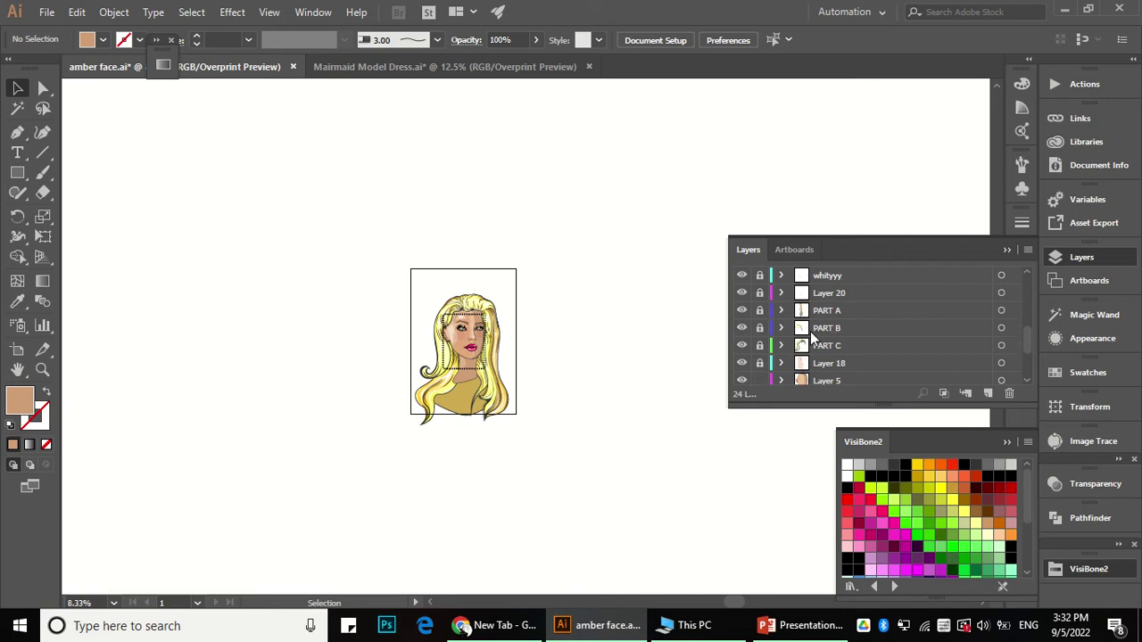
pyautogui.scroll(-3, 810, 330)
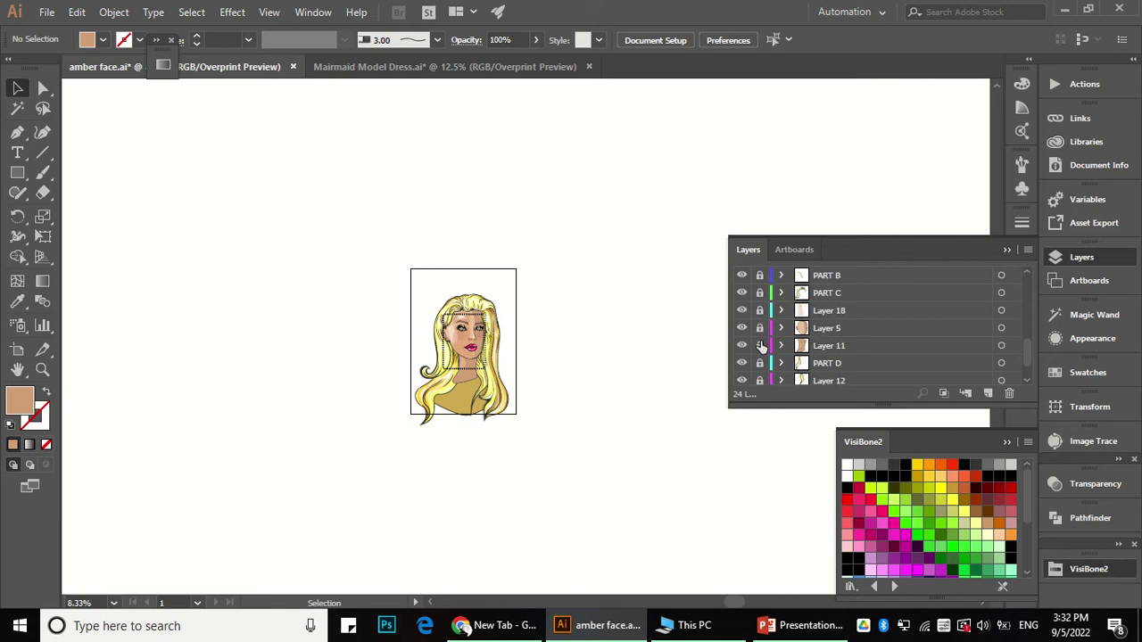
pyautogui.moveTo(761, 346); pyautogui.dragTo(761, 379)
pyautogui.scroll(-2, 761, 378)
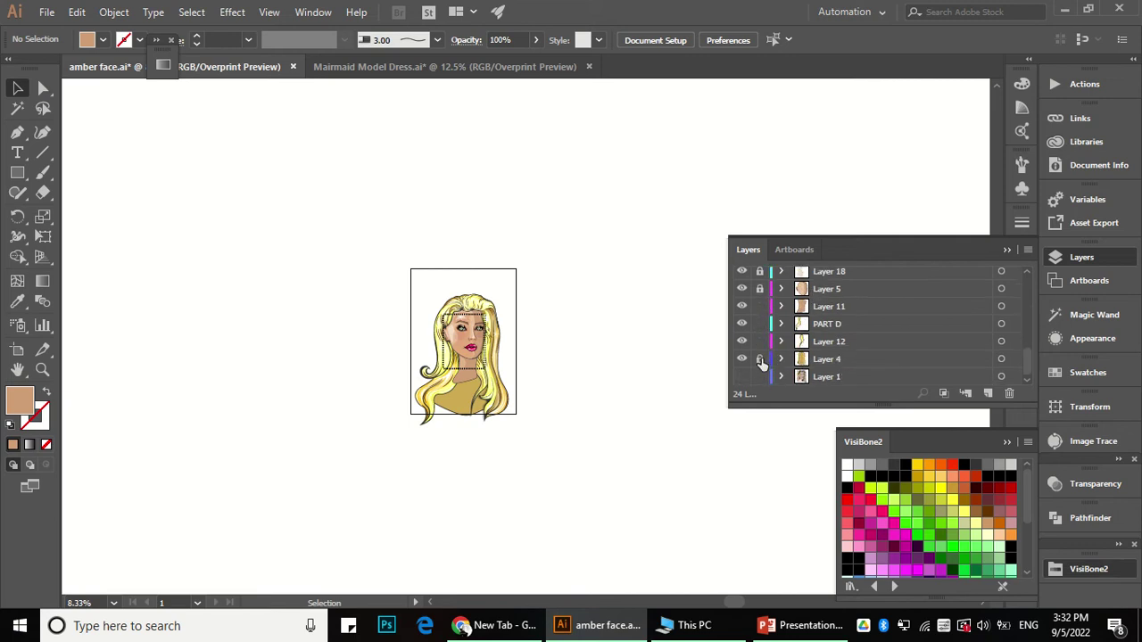
# Step: Copy all the unlocked neck, body and back hair artwork, then deselect it
pyautogui.hotkey('ctrl', 'a')
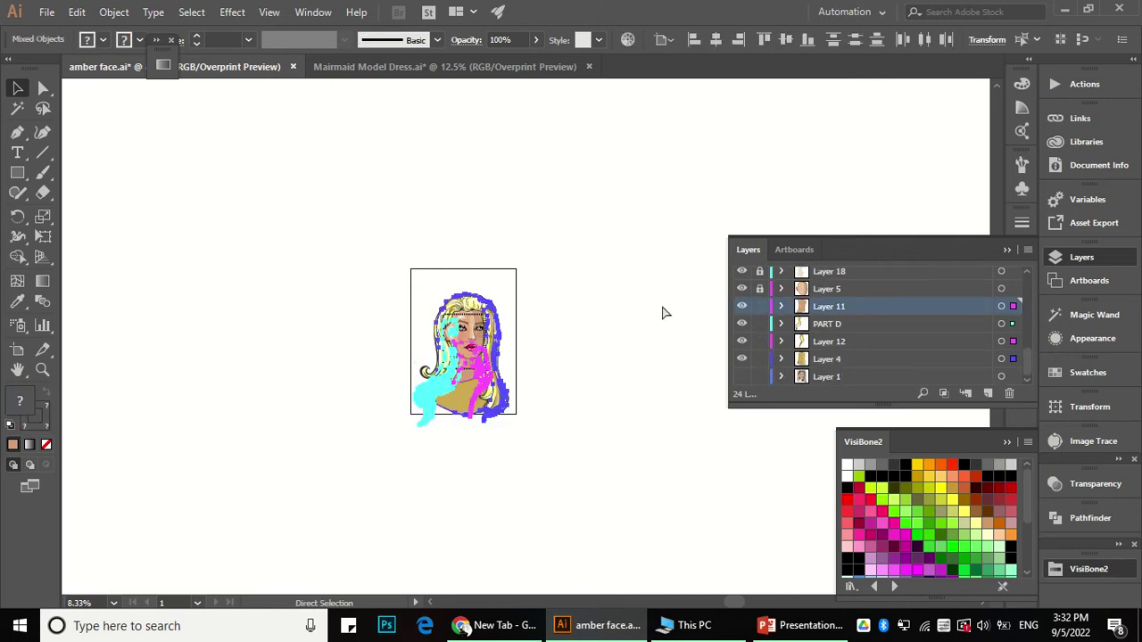
pyautogui.click(77, 12)
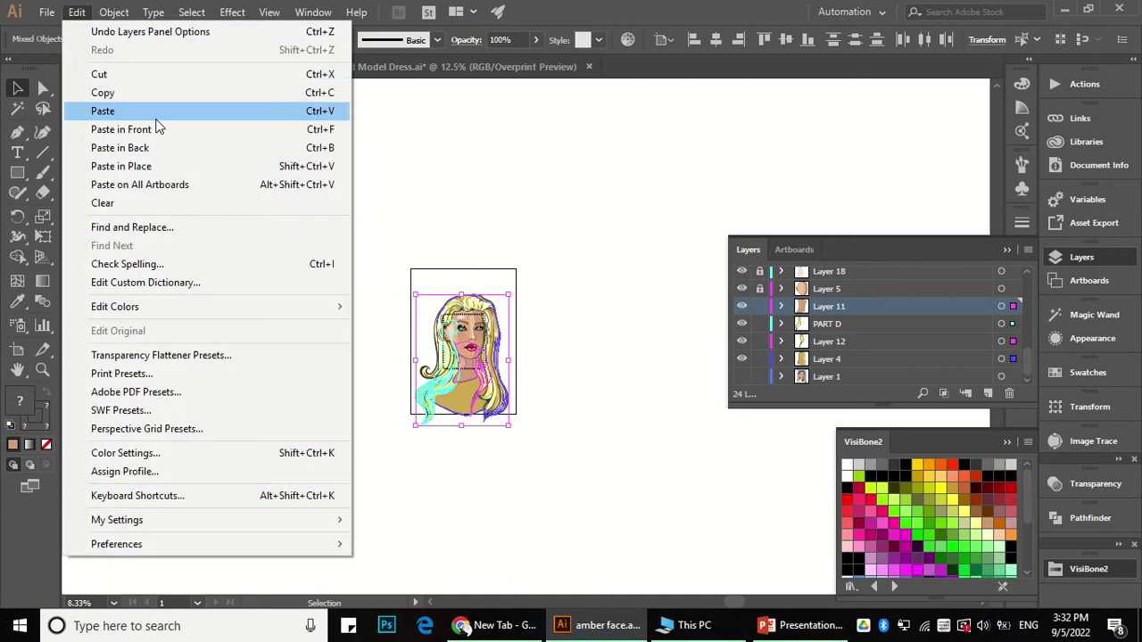
pyautogui.click(134, 88)
pyautogui.hotkey('ctrl', 'z')
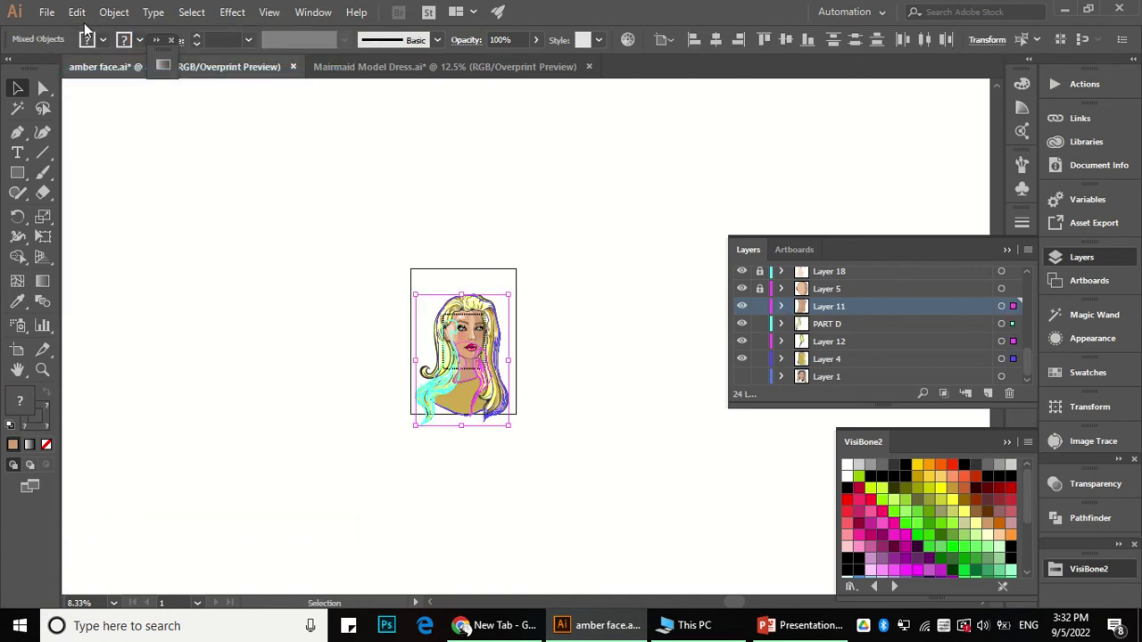
pyautogui.click(77, 12)
pyautogui.click(103, 92)
pyautogui.click(446, 186)
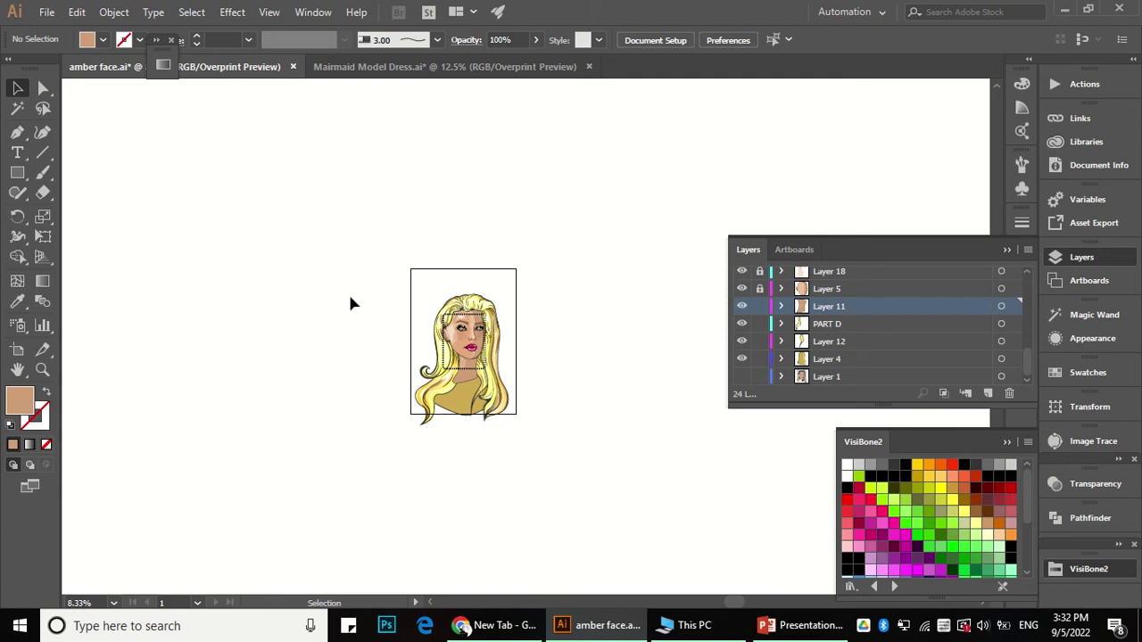
# Step: Switch to Mairmaid Model Dress.ai and paste the copied artwork in front on Layer 9, beneath the dress
pyautogui.click(443, 68)
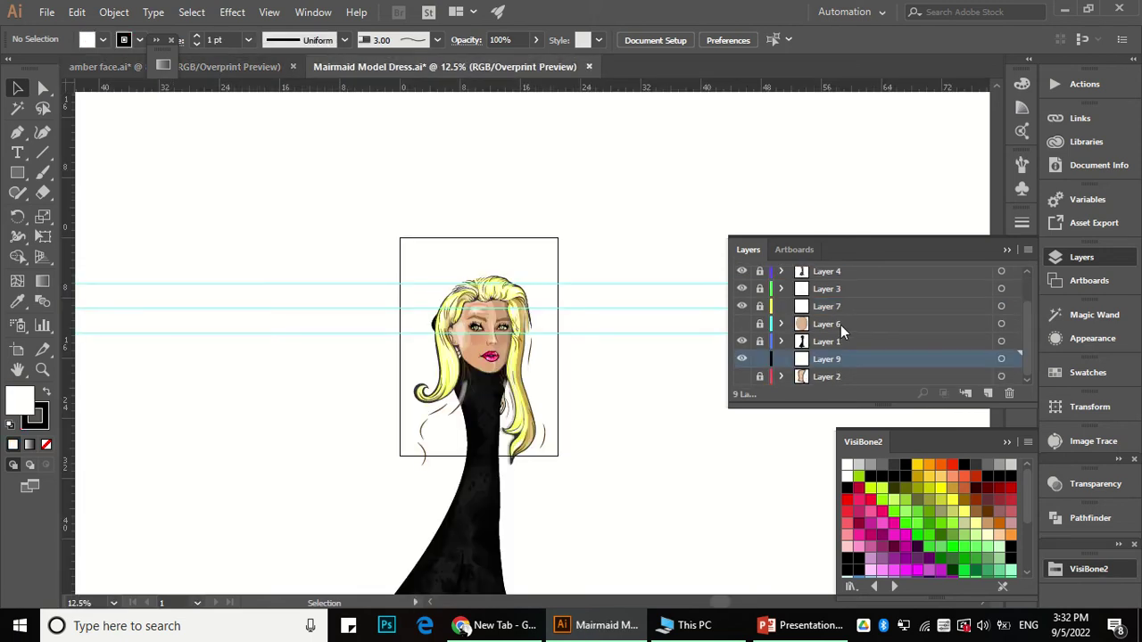
pyautogui.click(77, 13)
pyautogui.click(147, 130)
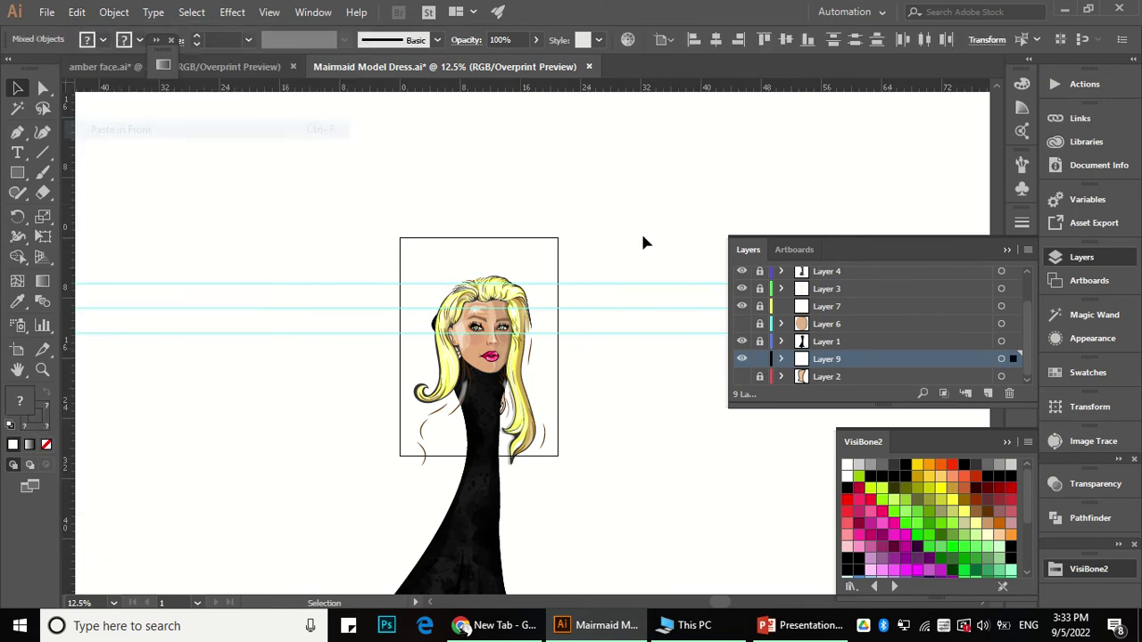
pyautogui.click(619, 277)
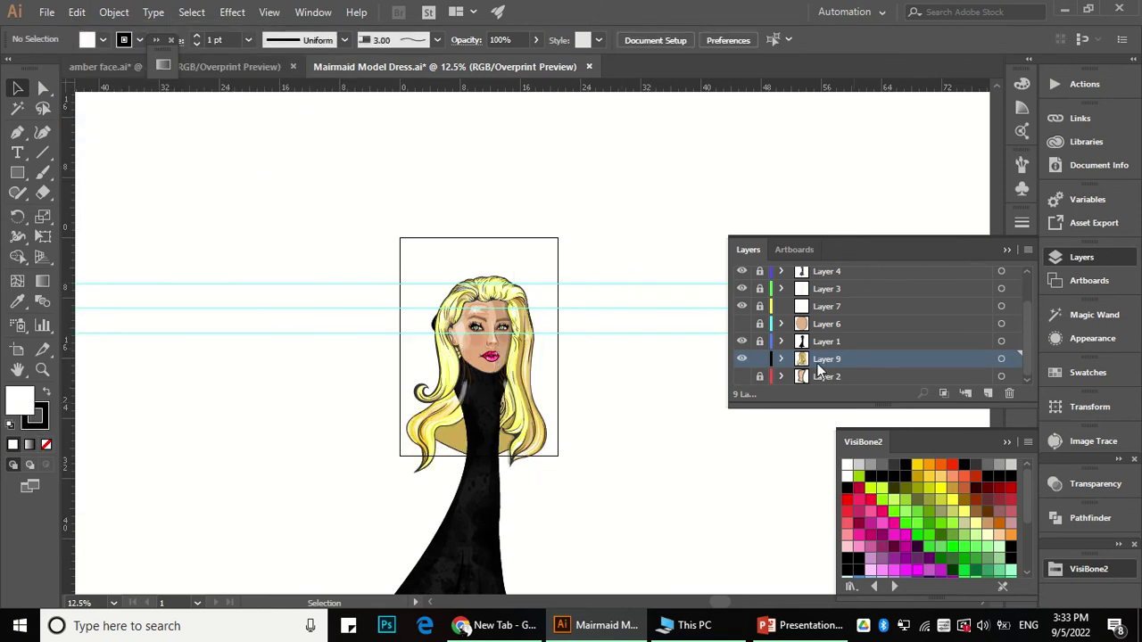
# Step: Unlock Layer 8 and expand the appearance of all the pasted face and hair artwork
pyautogui.scroll(2, 769, 303)
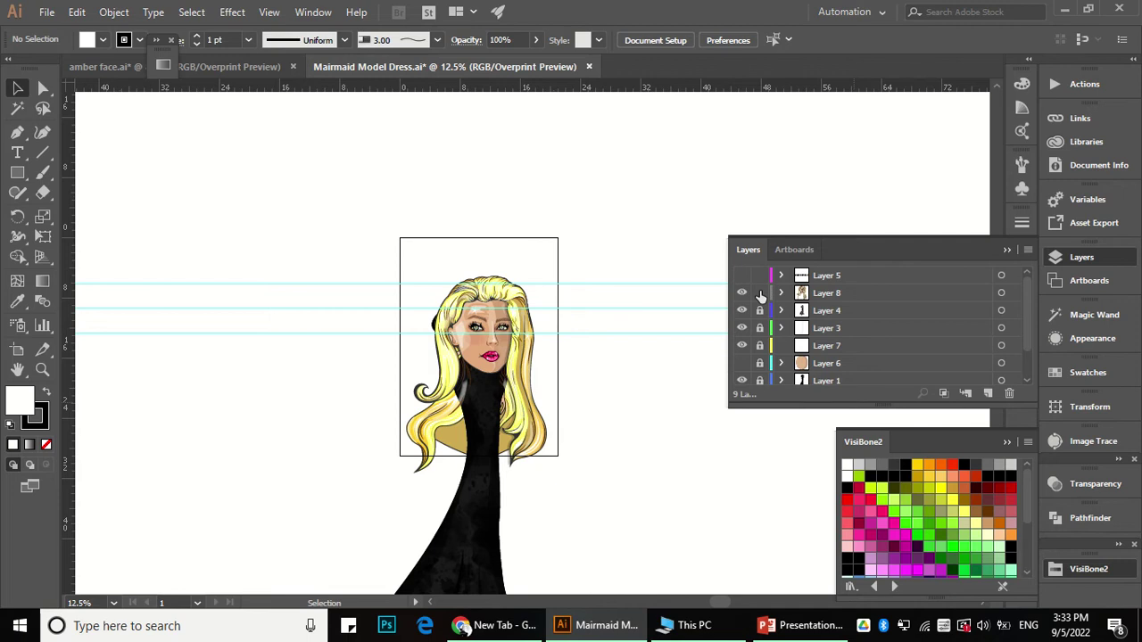
pyautogui.scroll(-1, 472, 301)
pyautogui.hotkey('ctrl', 'a')
pyautogui.scroll(1, 649, 327)
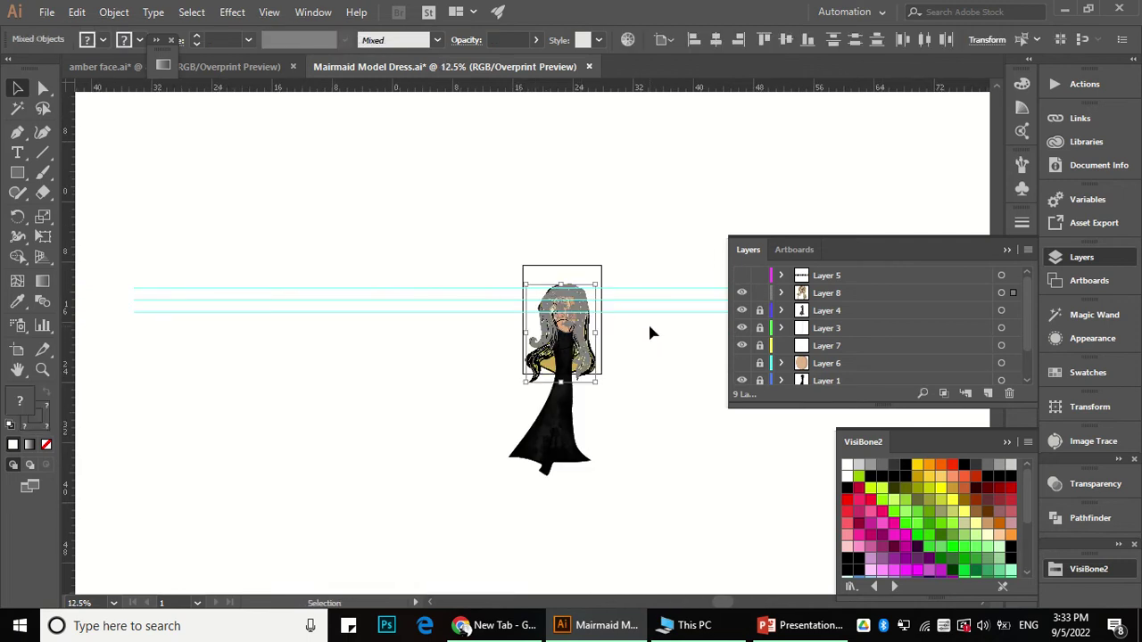
pyautogui.hotkey('ctrl', '+')
pyautogui.click(114, 13)
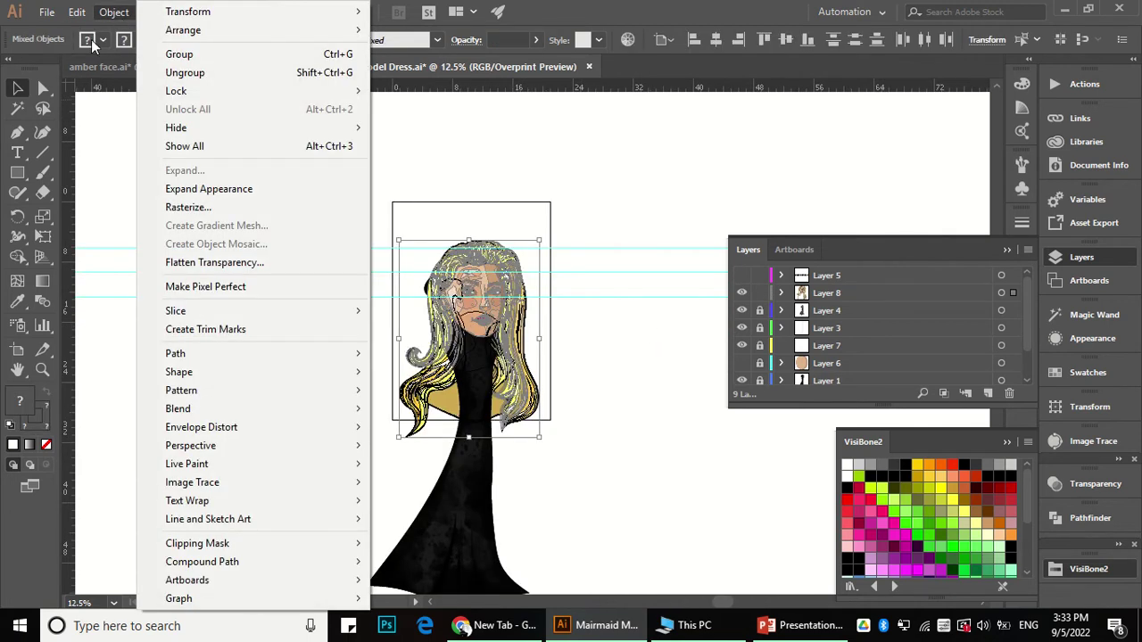
pyautogui.click(187, 192)
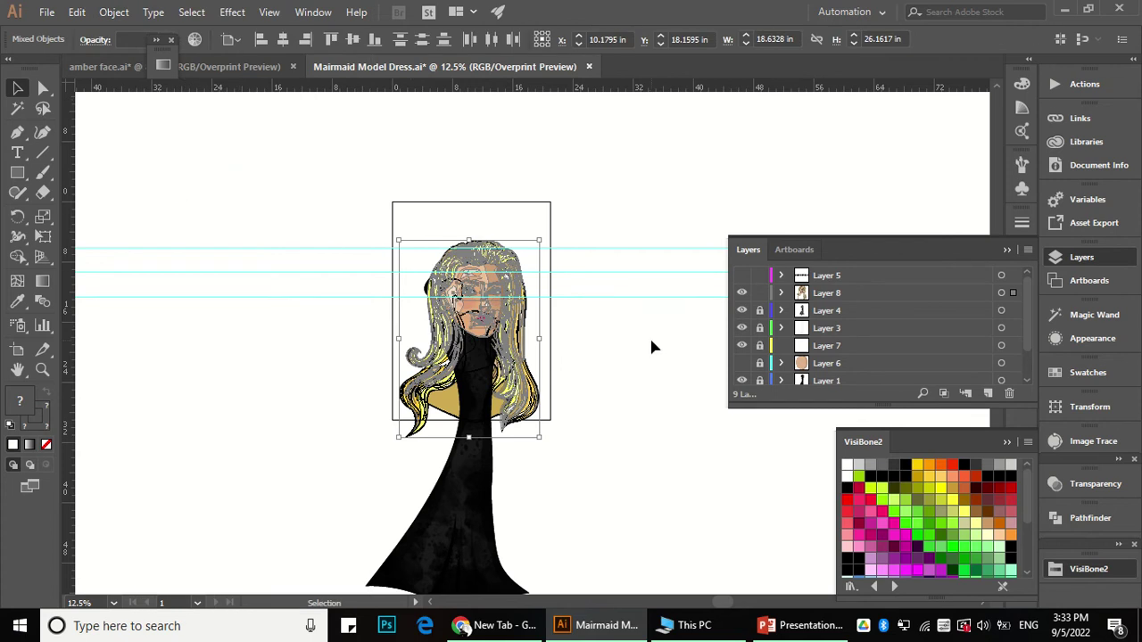
# Step: Expand the selected artwork's fill and stroke, with gradients expanded to 250 objects
pyautogui.click(114, 13)
pyautogui.click(217, 171)
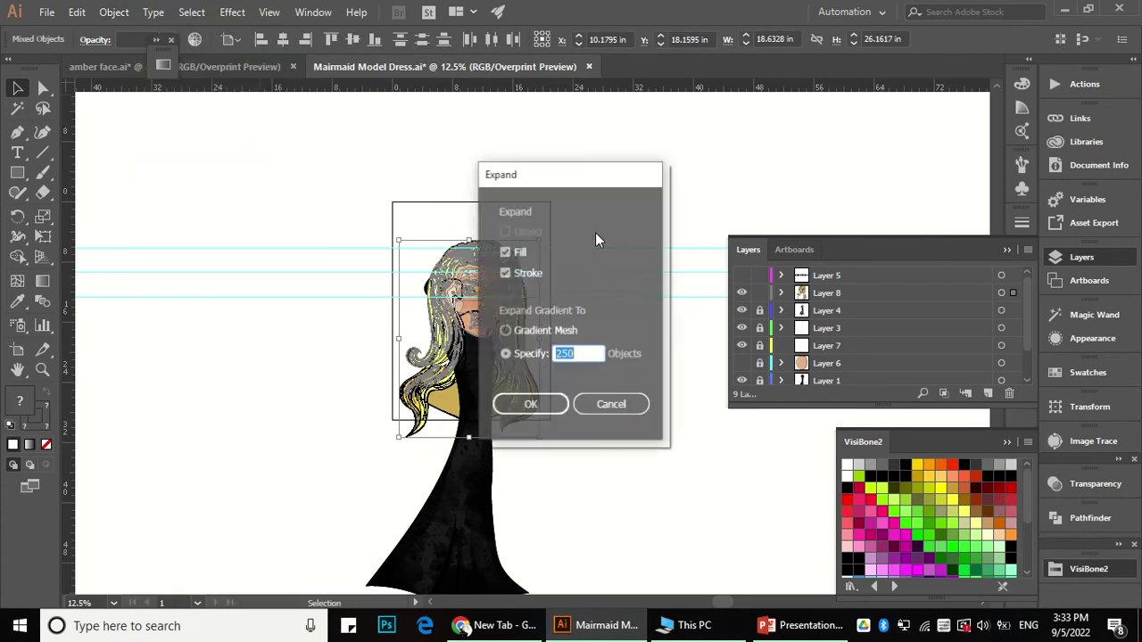
pyautogui.click(531, 406)
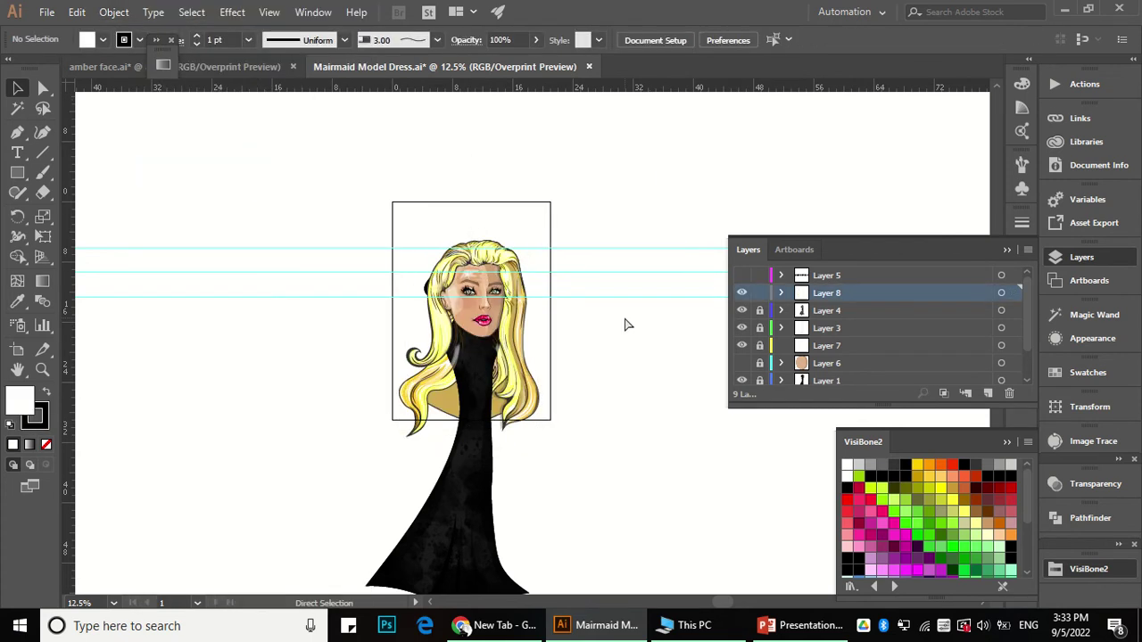
# Step: Expand the fill and stroke of all the face and hair artwork three more times, with gradients expanded to 250 objects
pyautogui.click(114, 12)
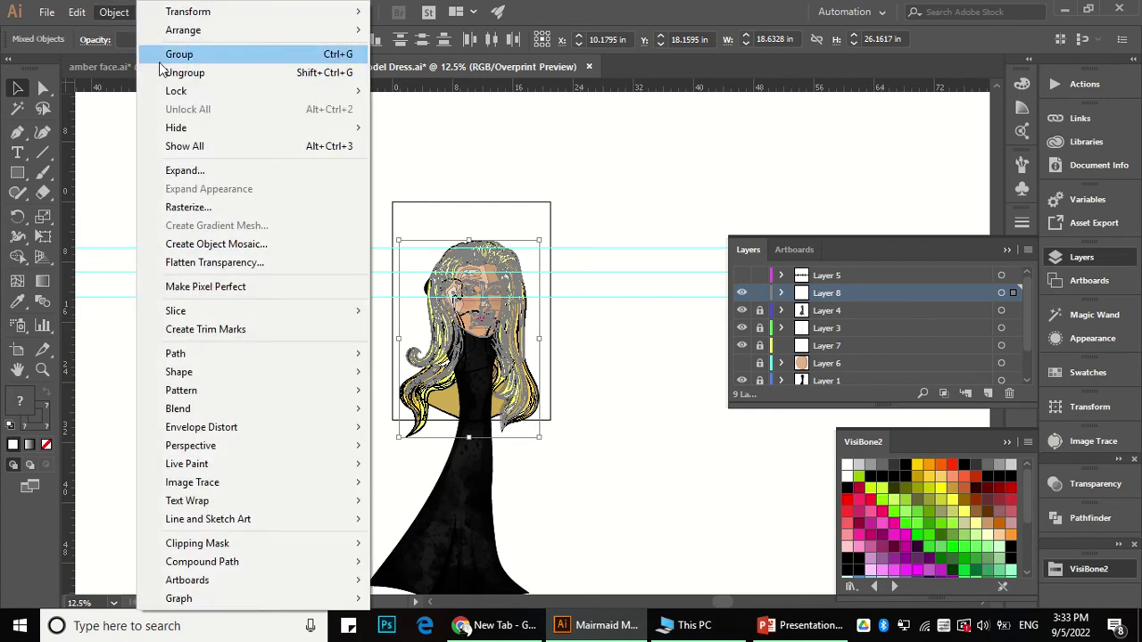
pyautogui.click(216, 171)
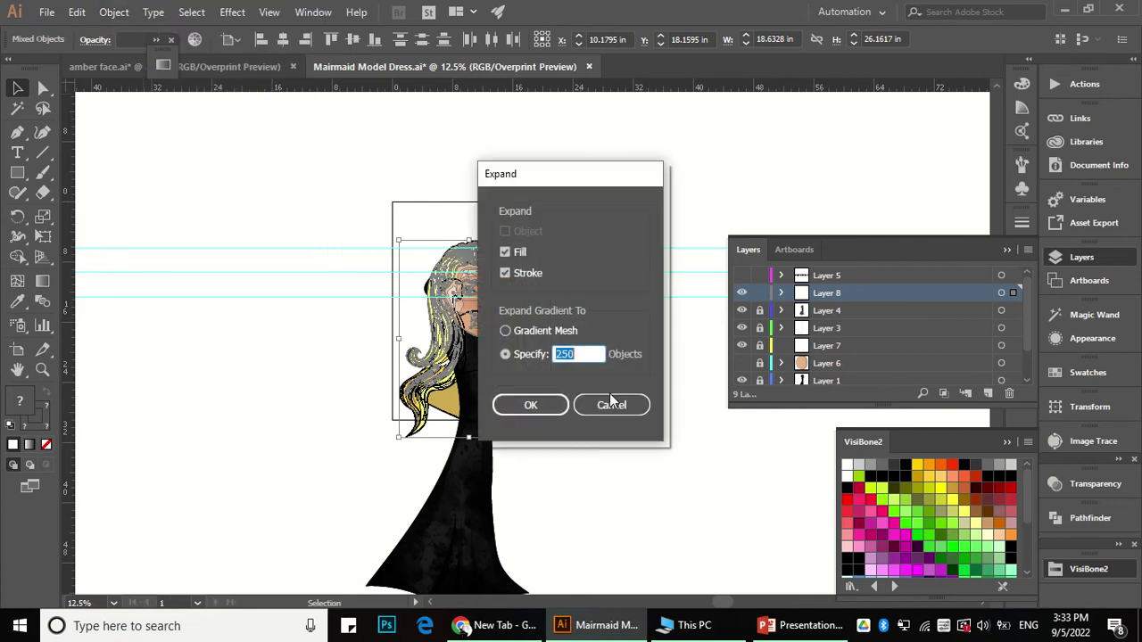
pyautogui.click(549, 412)
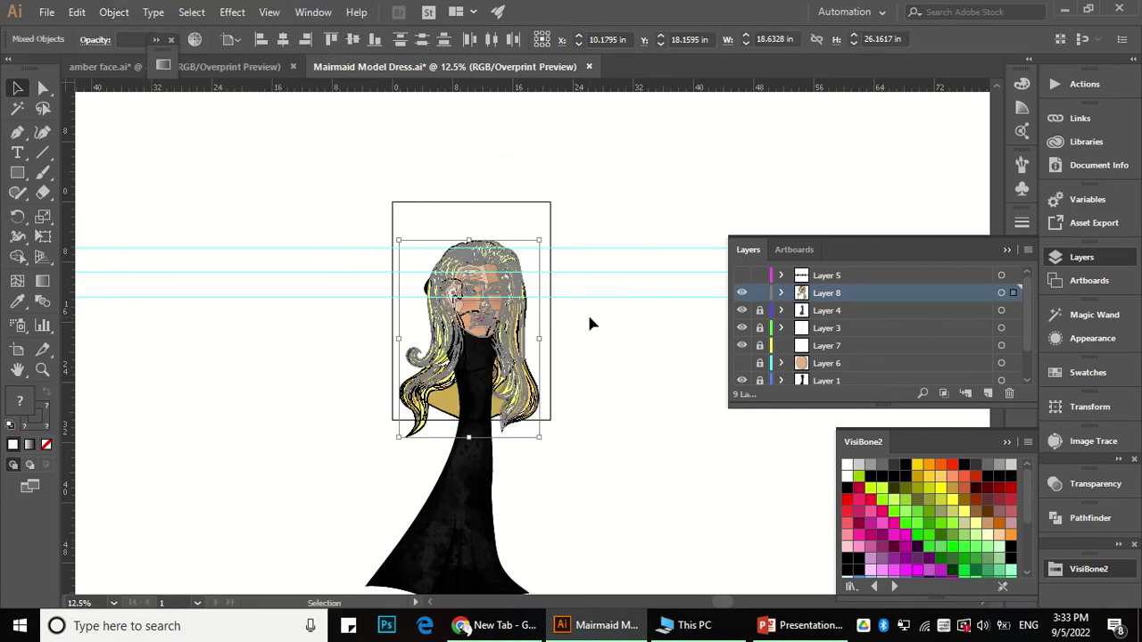
pyautogui.click(114, 13)
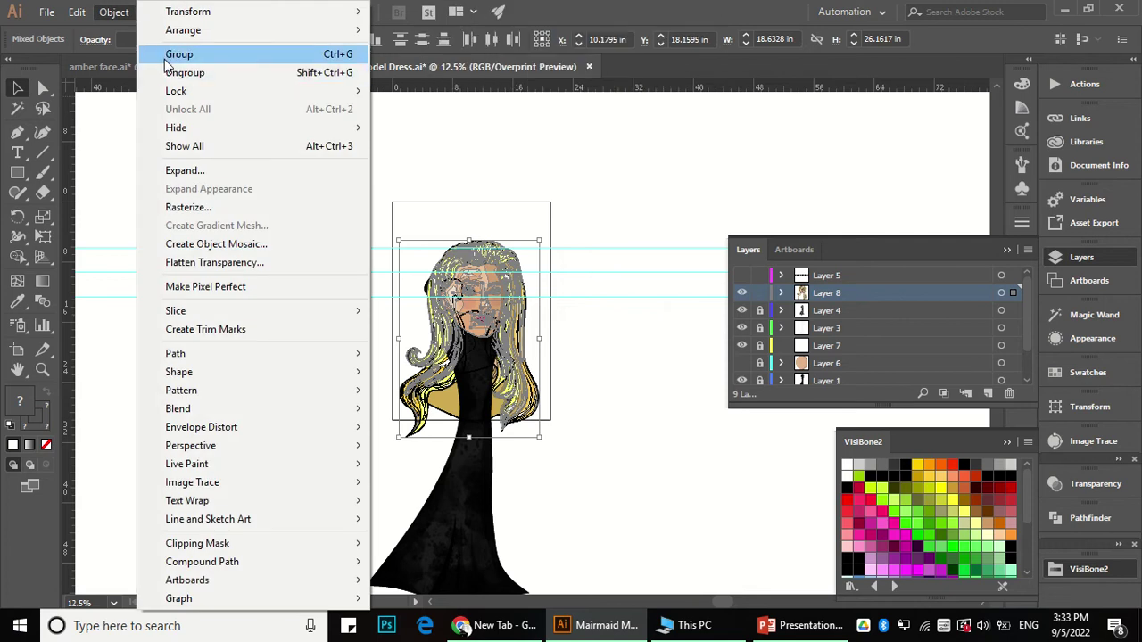
pyautogui.click(190, 173)
pyautogui.press('Return')
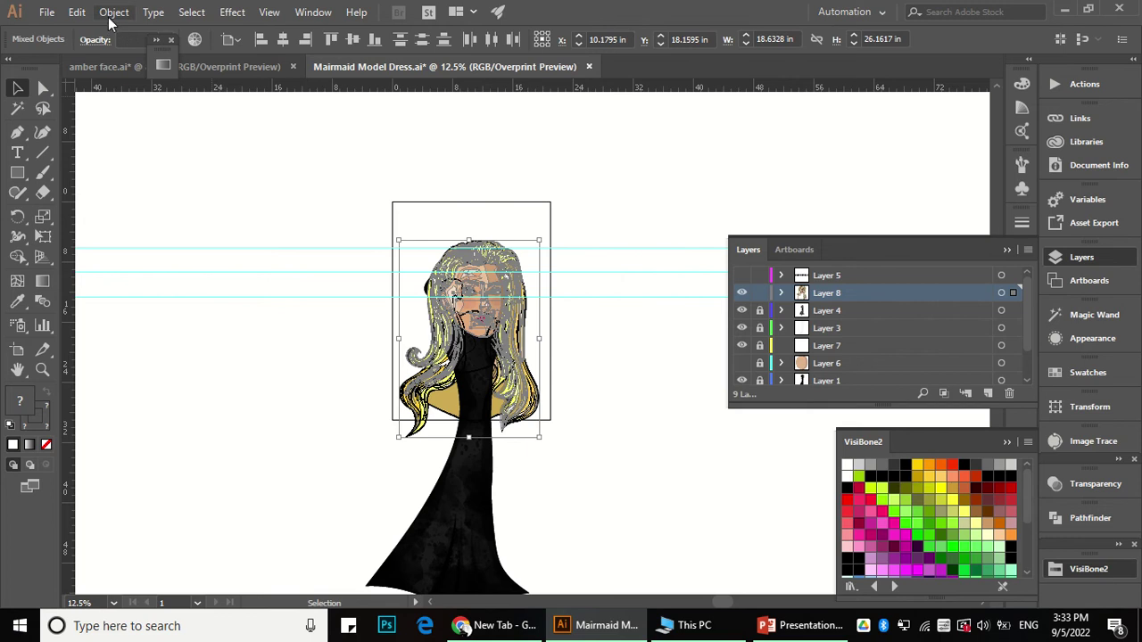
pyautogui.click(114, 12)
pyautogui.click(201, 177)
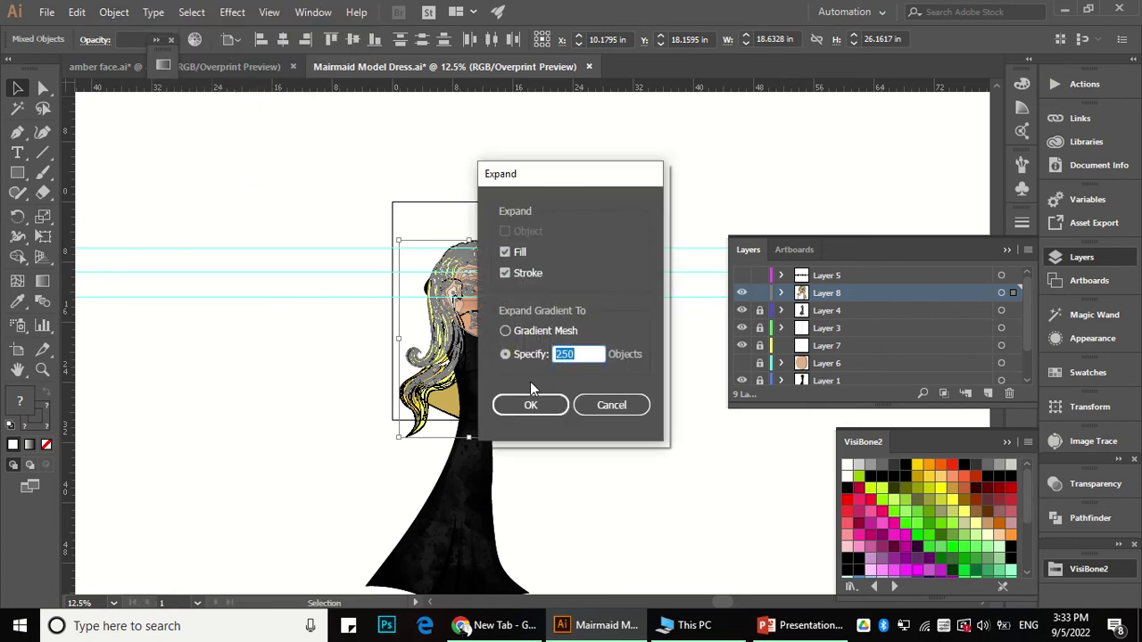
pyautogui.click(545, 409)
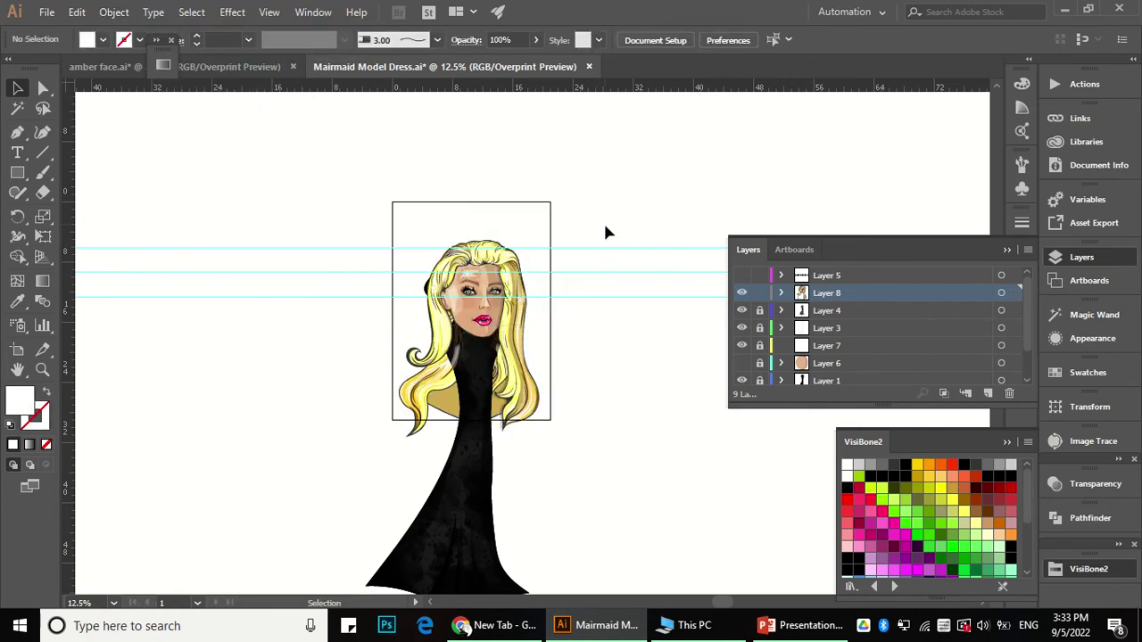
pyautogui.click(107, 12)
pyautogui.click(107, 12)
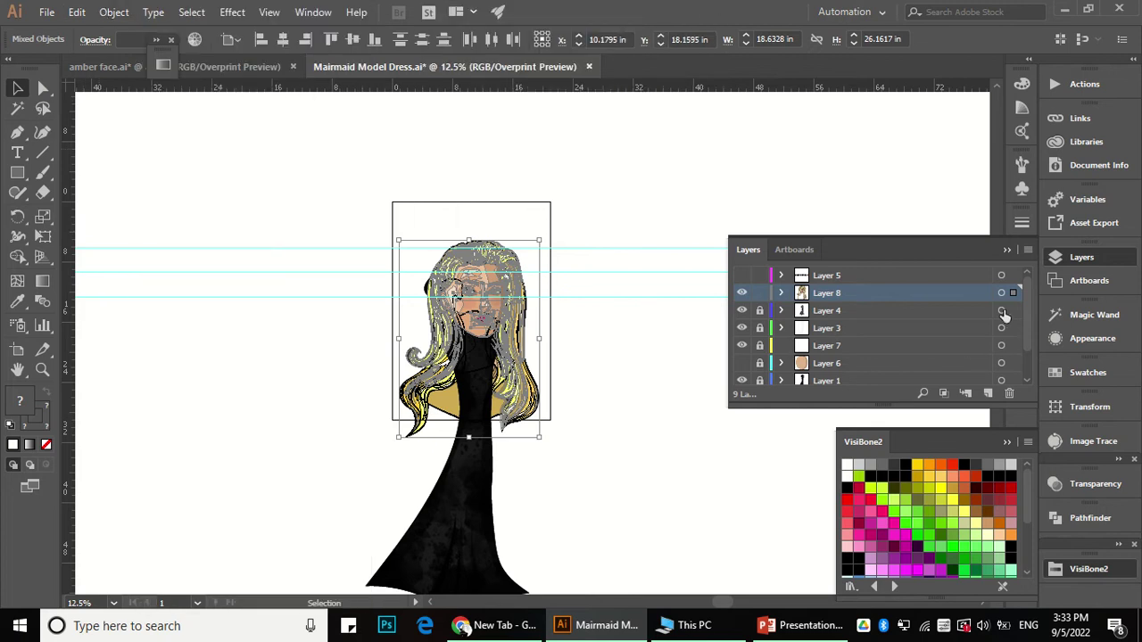
pyautogui.hotkey('ctrl', 'z')
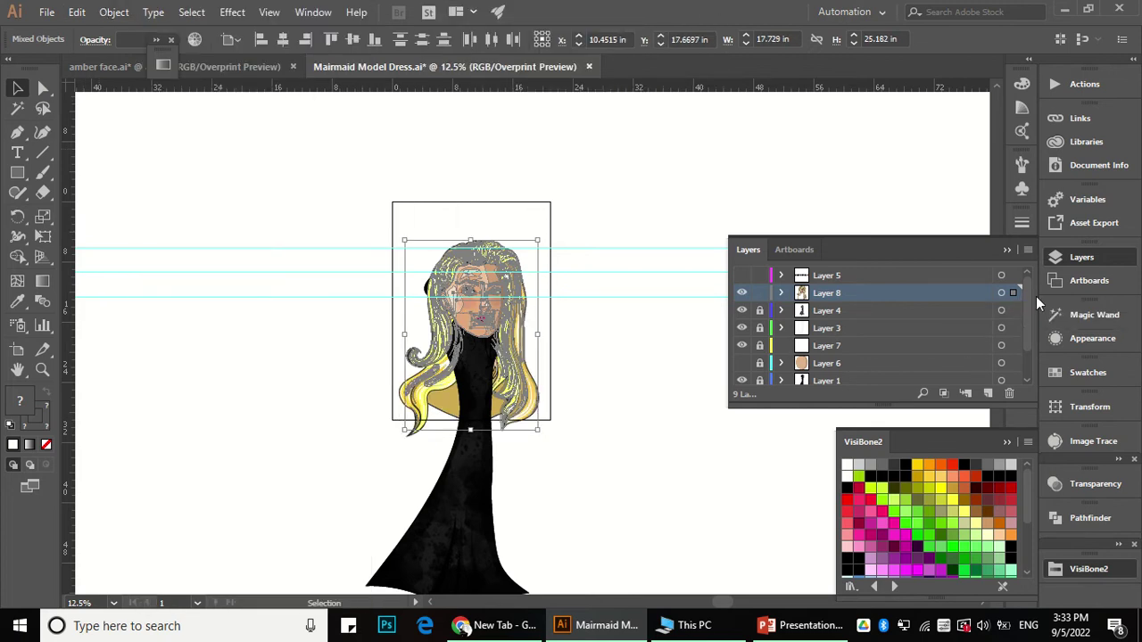
pyautogui.hotkey('ctrl', 'z')
pyautogui.click(114, 11)
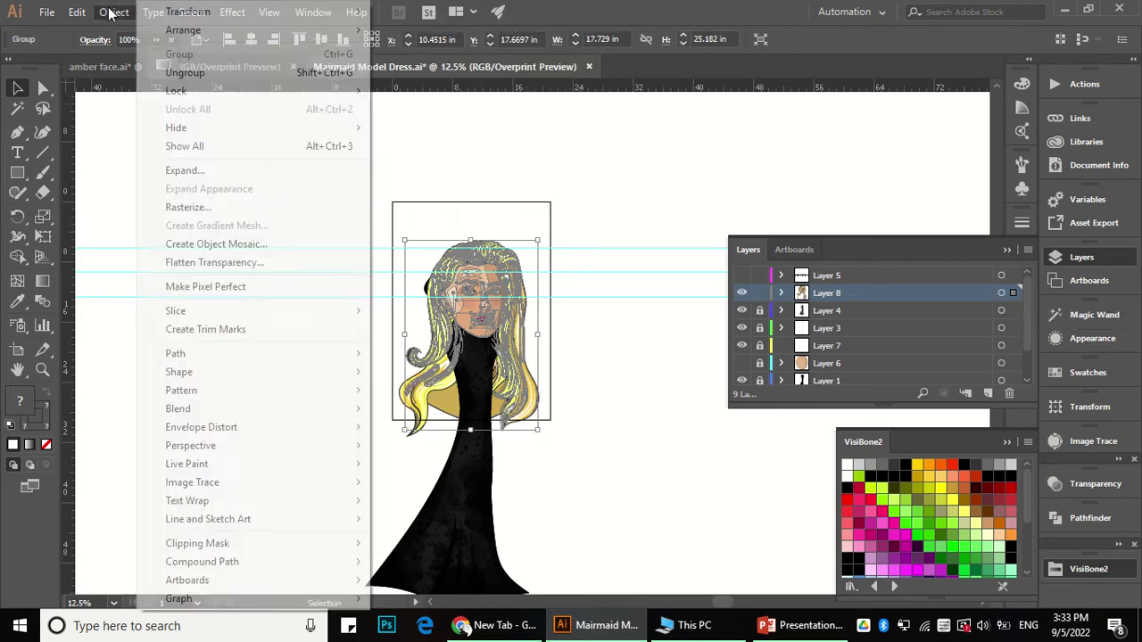
pyautogui.click(185, 73)
pyautogui.hotkey('ctrl', 'a')
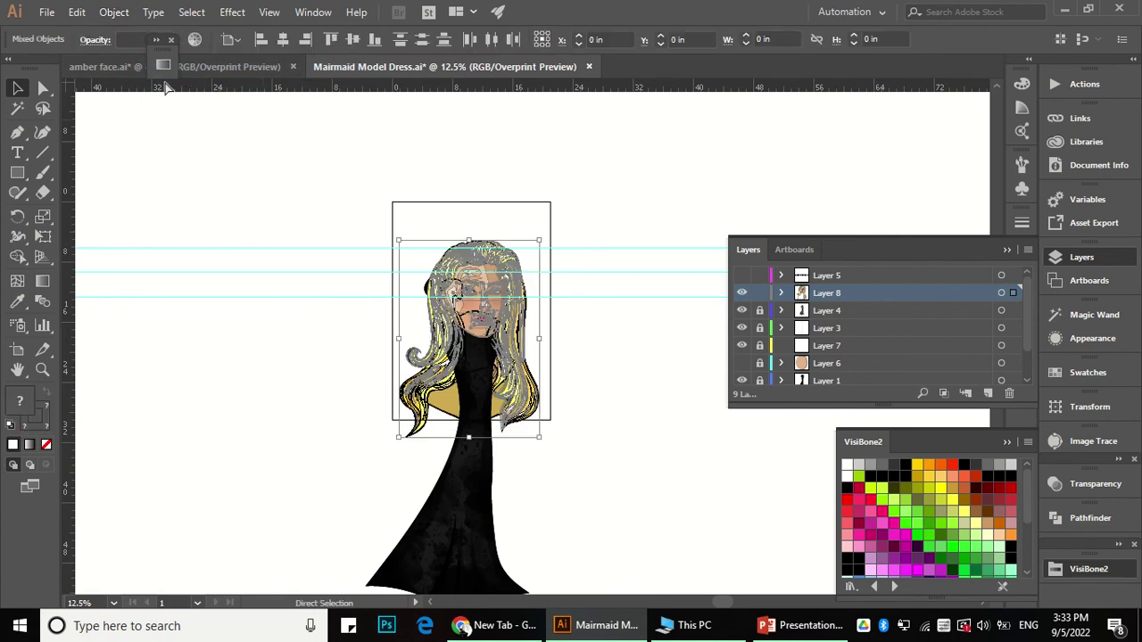
pyautogui.hotkey('ctrl', 'z')
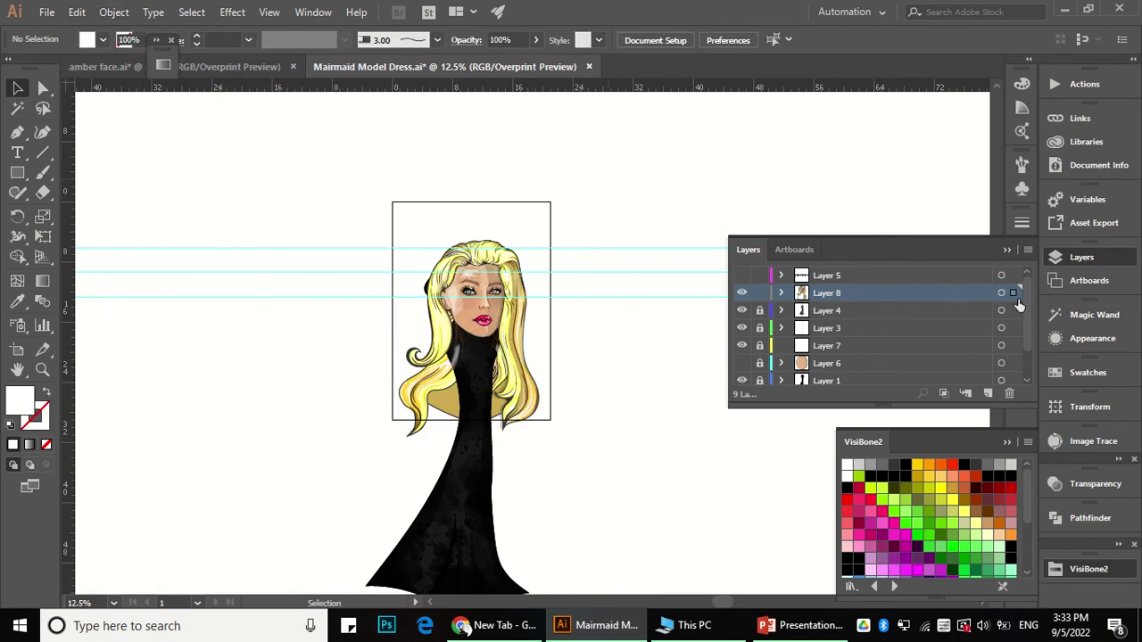
# Step: Select all the face and front hair artwork on Layer 8, group it and deselect it
pyautogui.click(1016, 296)
pyautogui.click(119, 17)
pyautogui.click(211, 51)
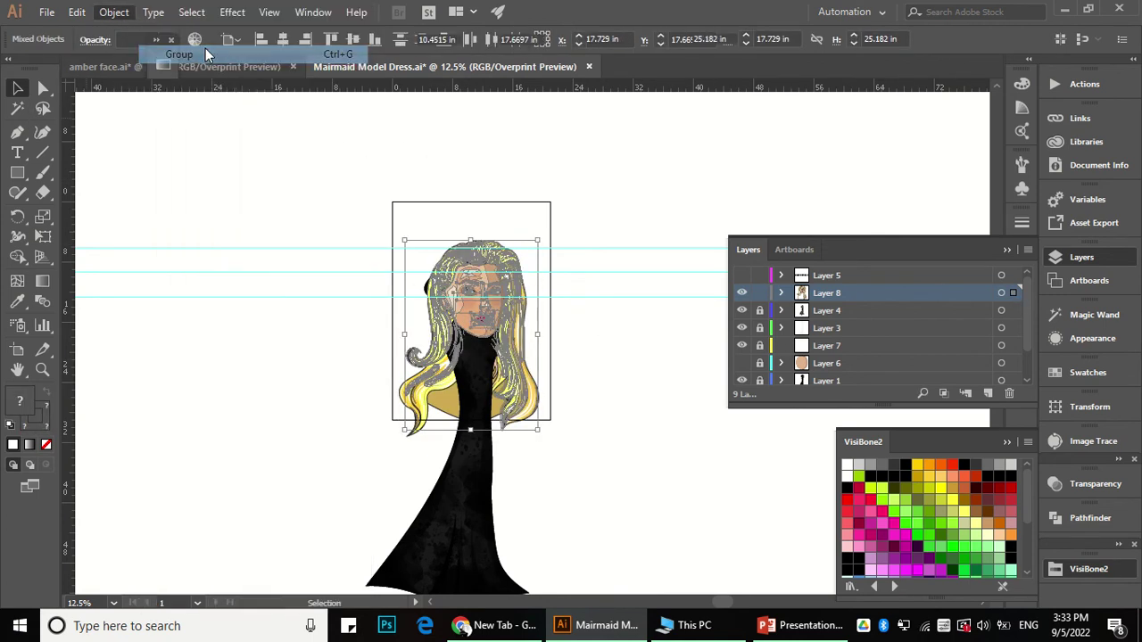
pyautogui.click(574, 318)
# Step: Select all the neck and back hair artwork on Layer 9, group it and deselect it
pyautogui.scroll(-1, 845, 331)
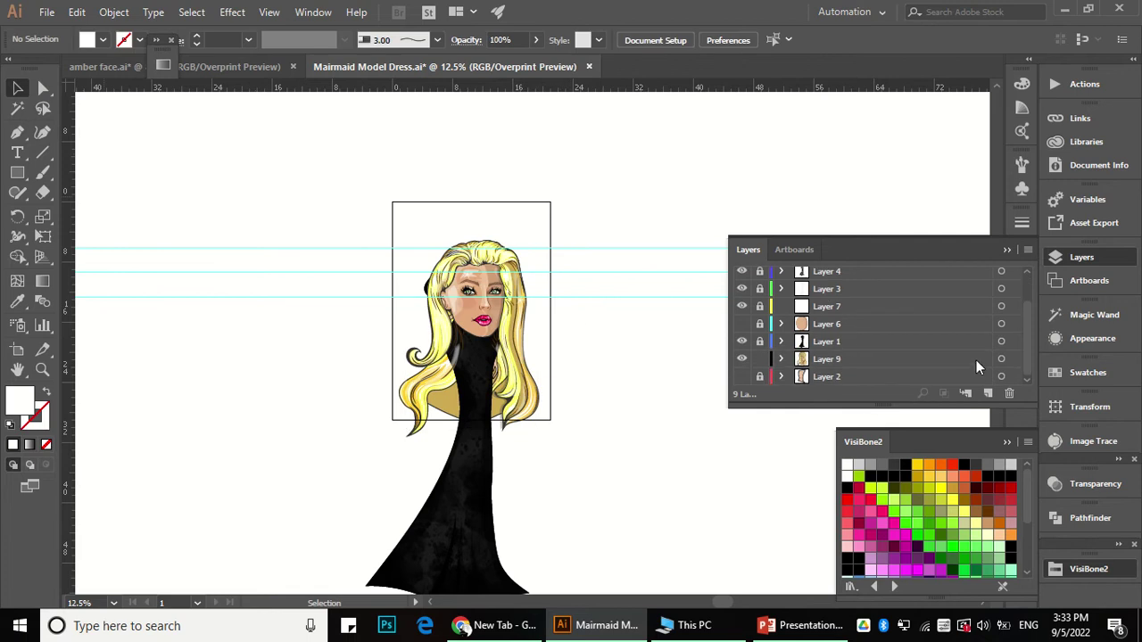
pyautogui.click(1016, 363)
pyautogui.click(114, 12)
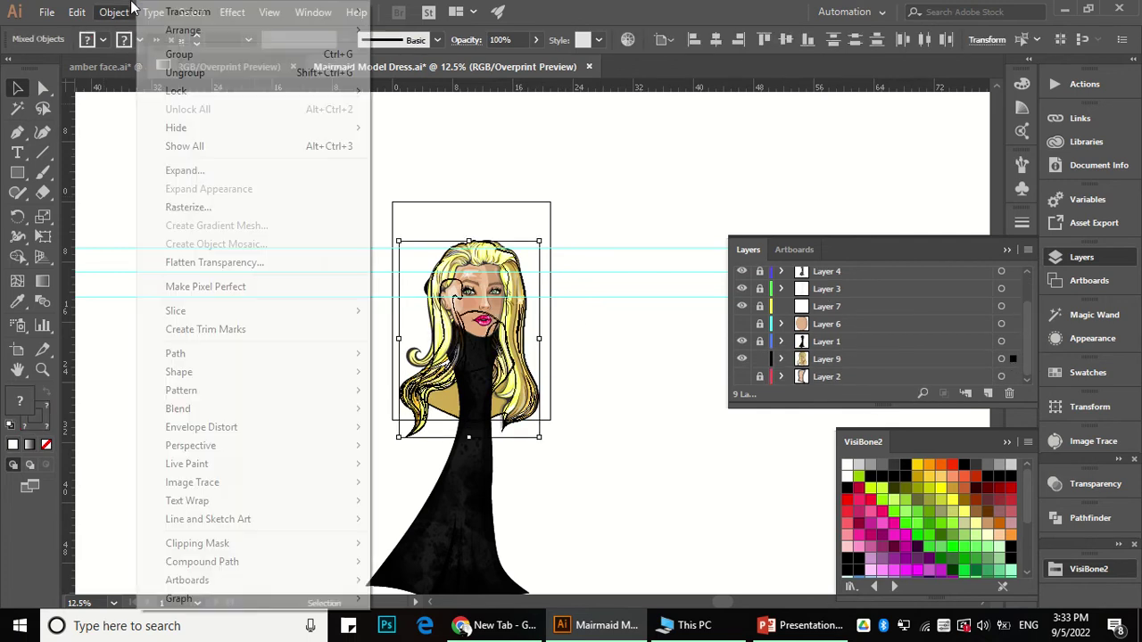
pyautogui.click(185, 72)
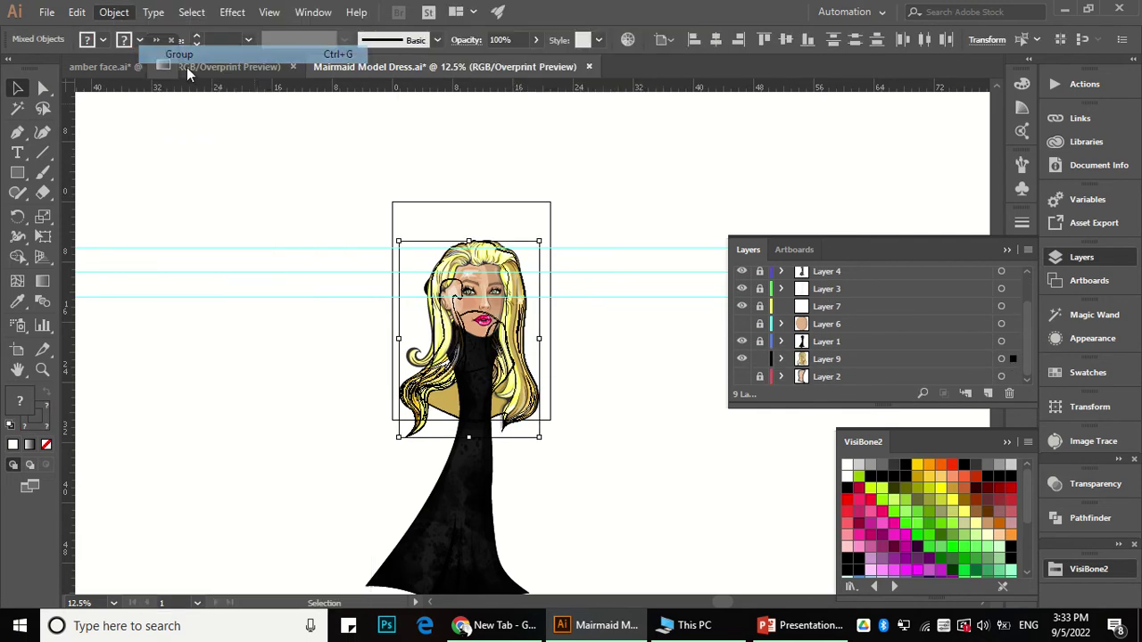
pyautogui.click(559, 272)
# Step: Expand the fill and stroke of the Layer 9 back hair group, then clear the selection
pyautogui.click(436, 366)
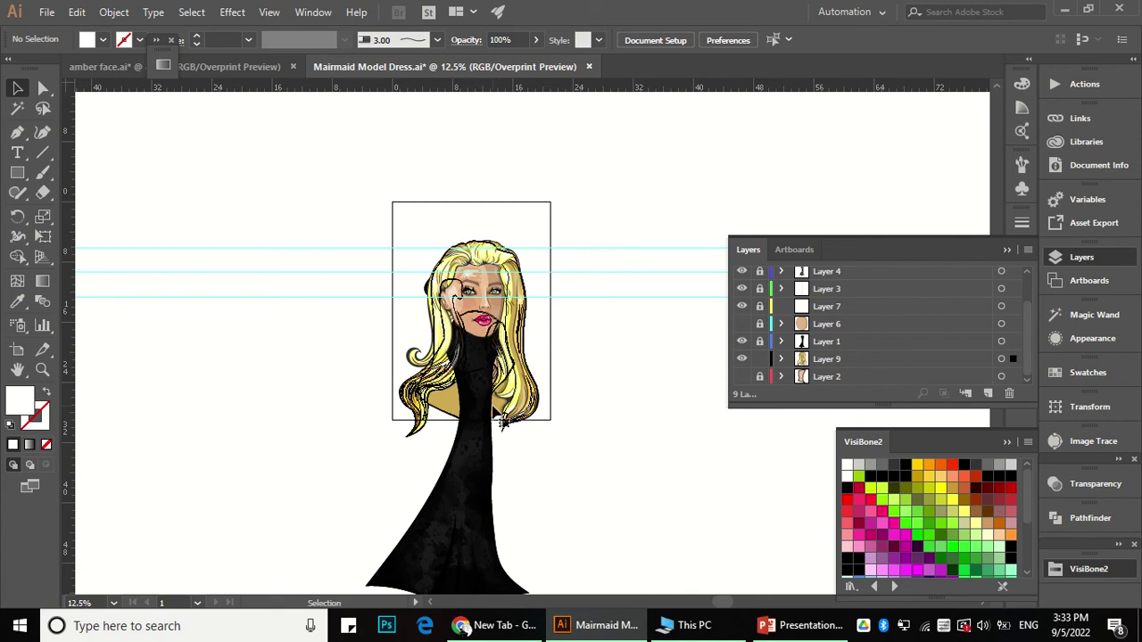
pyautogui.click(114, 12)
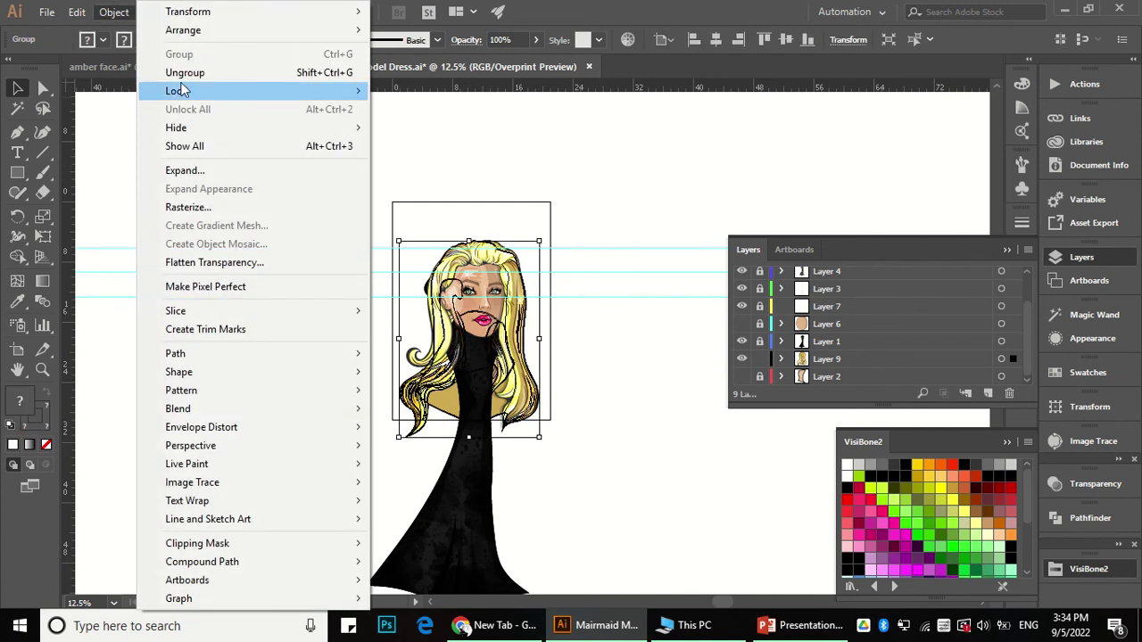
pyautogui.click(205, 174)
pyautogui.click(528, 407)
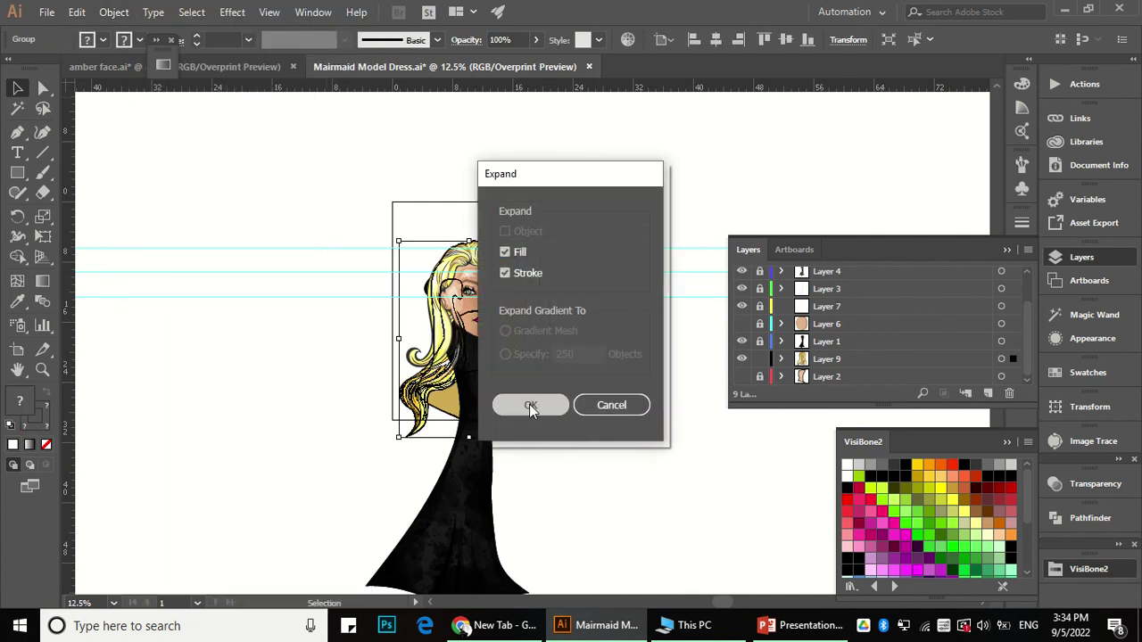
pyautogui.click(561, 426)
pyautogui.click(518, 409)
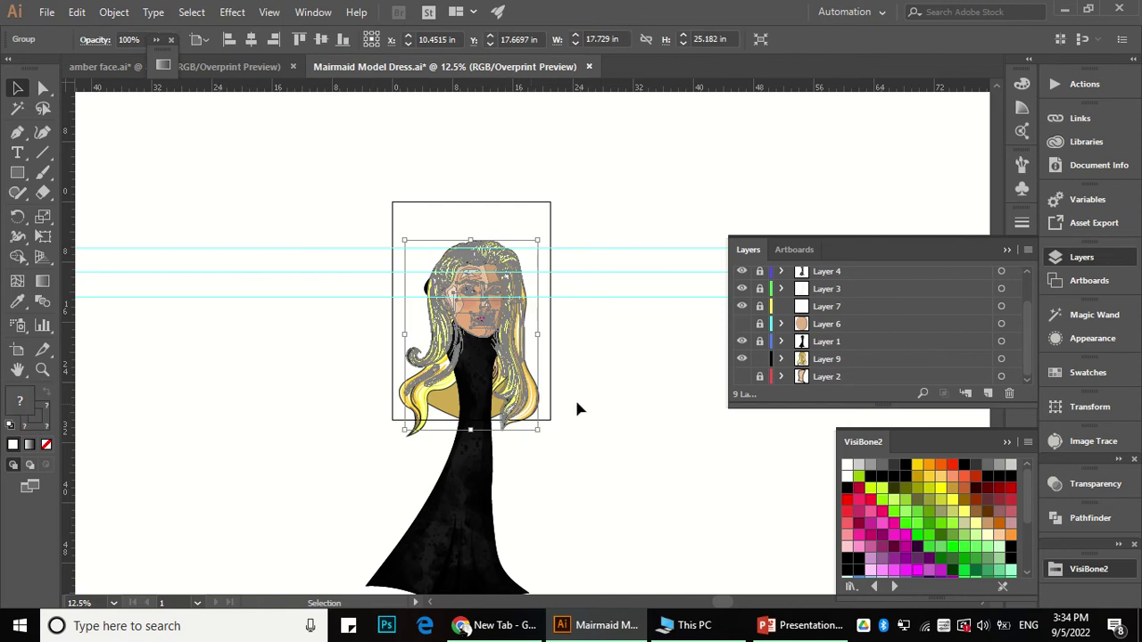
pyautogui.click(587, 395)
# Step: Add a point text note reading "Ctrl + A to cho" on the blank area above the artboard
pyautogui.scroll(2, 783, 340)
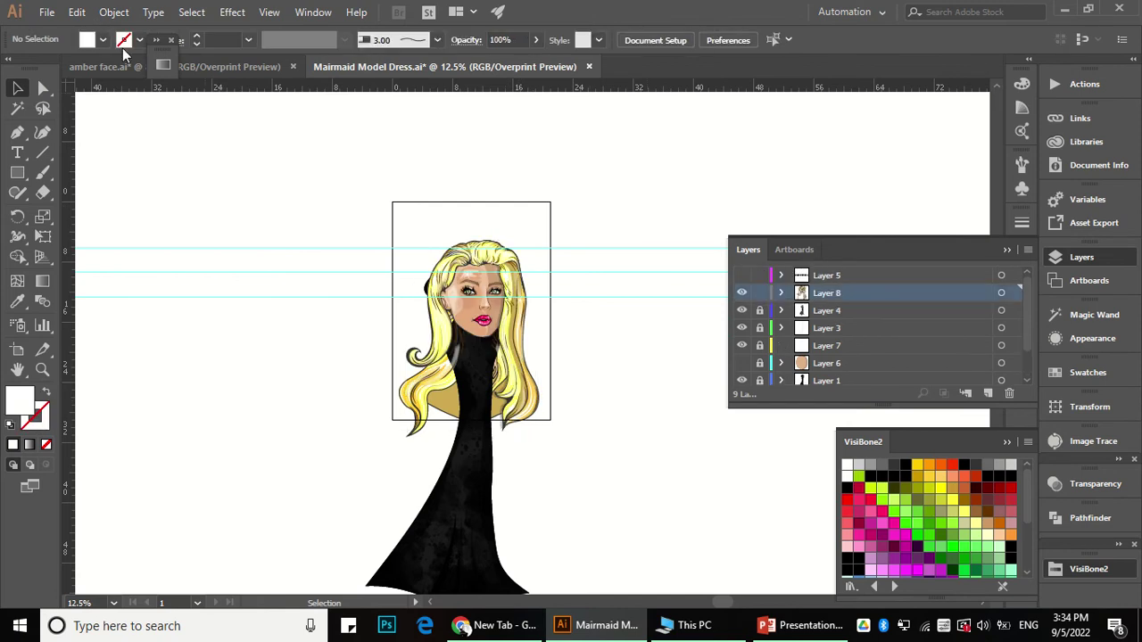
pyautogui.hotkey('ctrl', 'a')
pyautogui.click(355, 181)
pyautogui.click(16, 152)
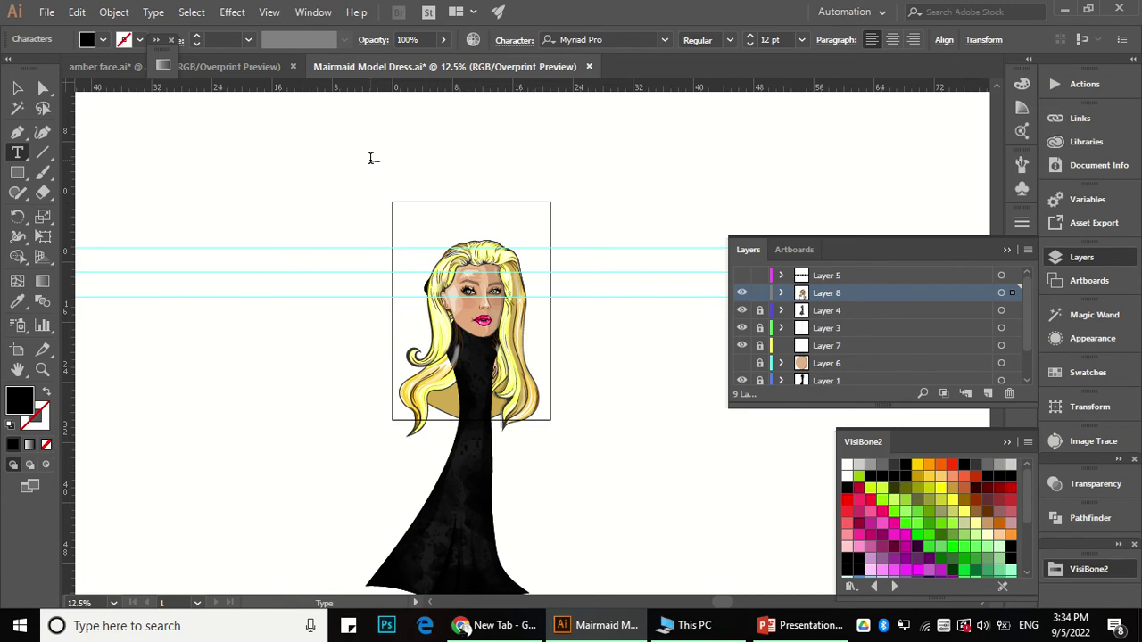
pyautogui.press('Escape')
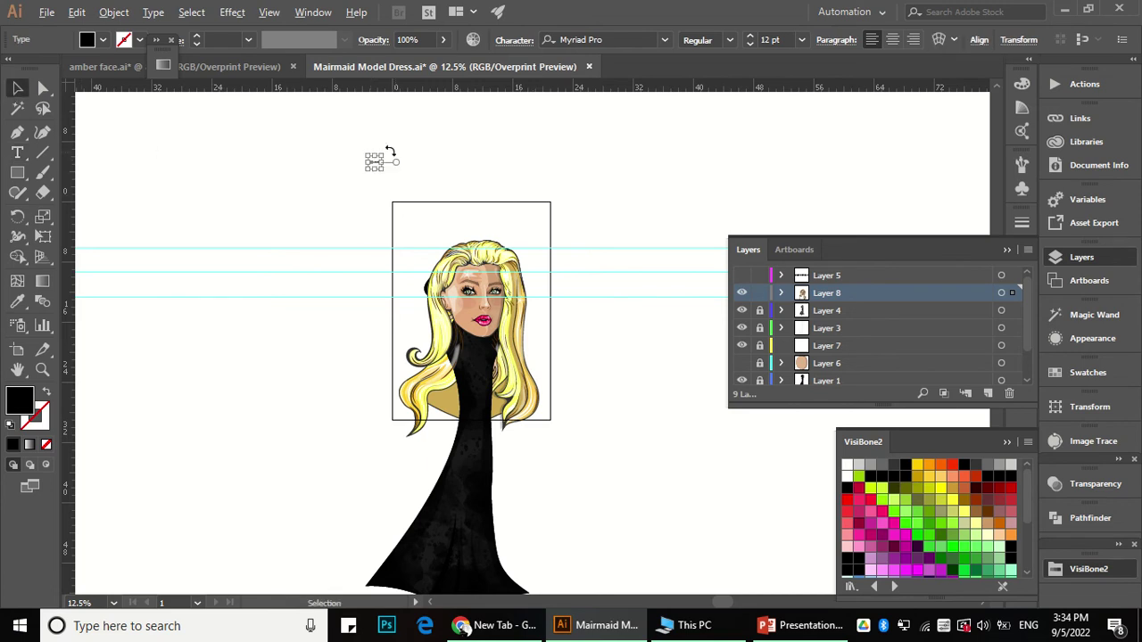
# Step: Replace the unfinished word "cho" at the end of the text note with "select them all"
pyautogui.scroll(3, 390, 150)
pyautogui.scroll(5, 323, 159)
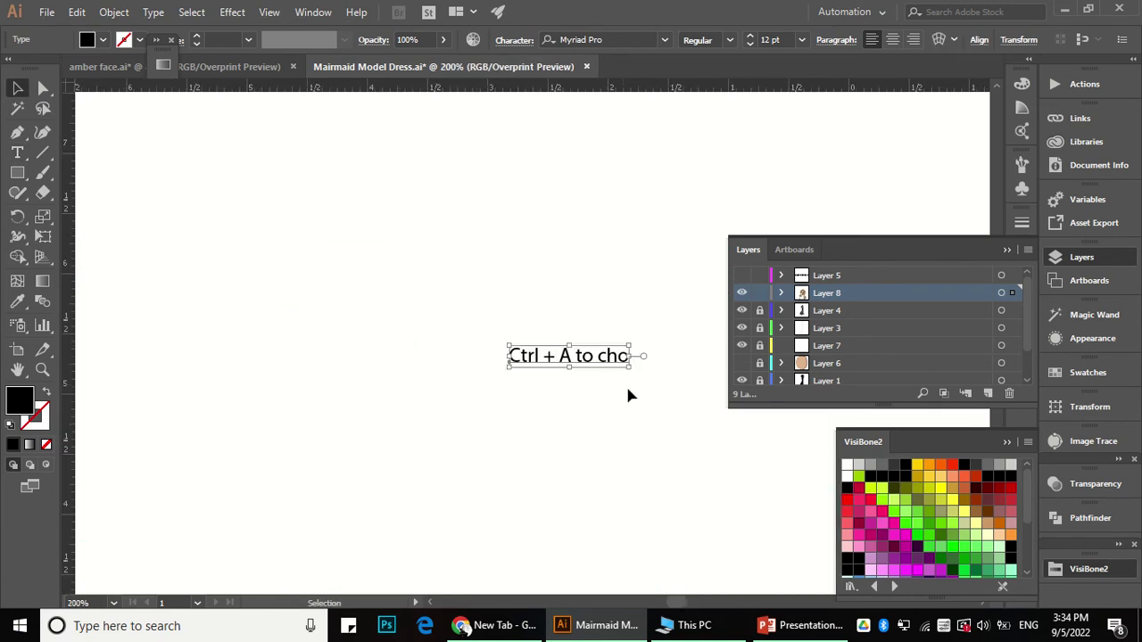
pyautogui.moveTo(611, 381); pyautogui.dragTo(523, 369)
pyautogui.press('t')
pyautogui.click(524, 344)
pyautogui.hotkey('ctrl', 'a')
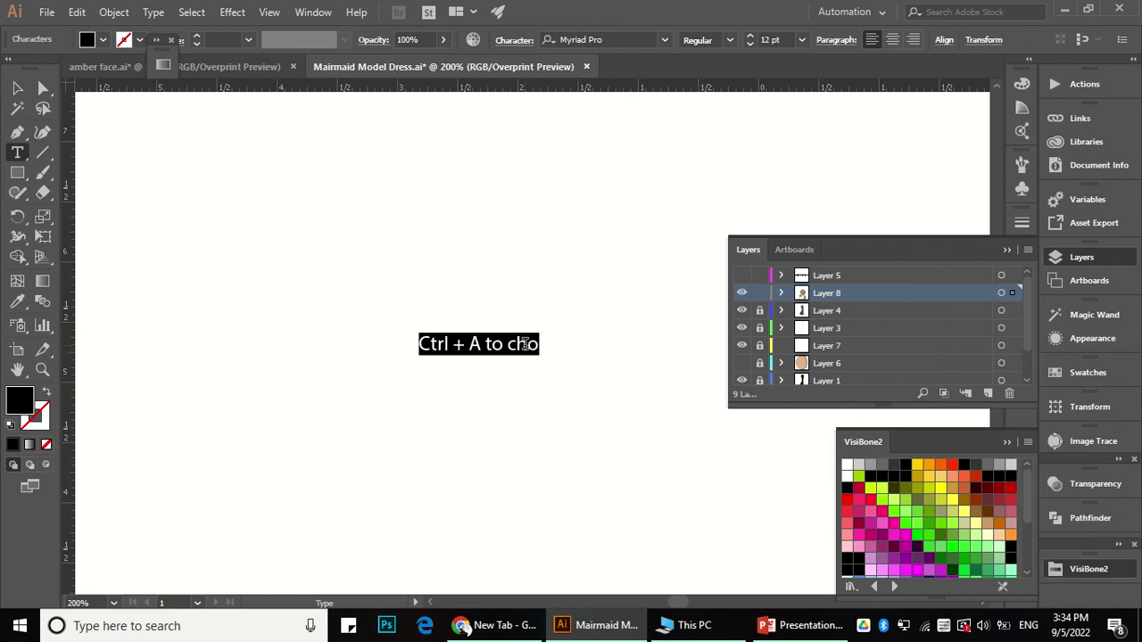
pyautogui.click(524, 344)
pyautogui.press('ctrl')
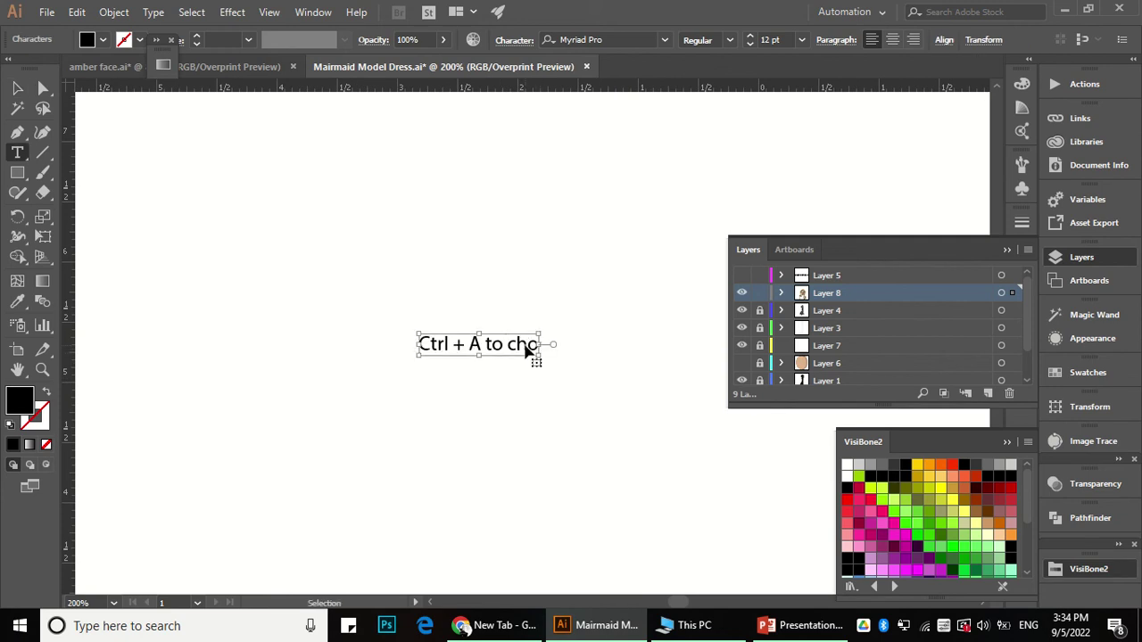
pyautogui.doubleClick(524, 344)
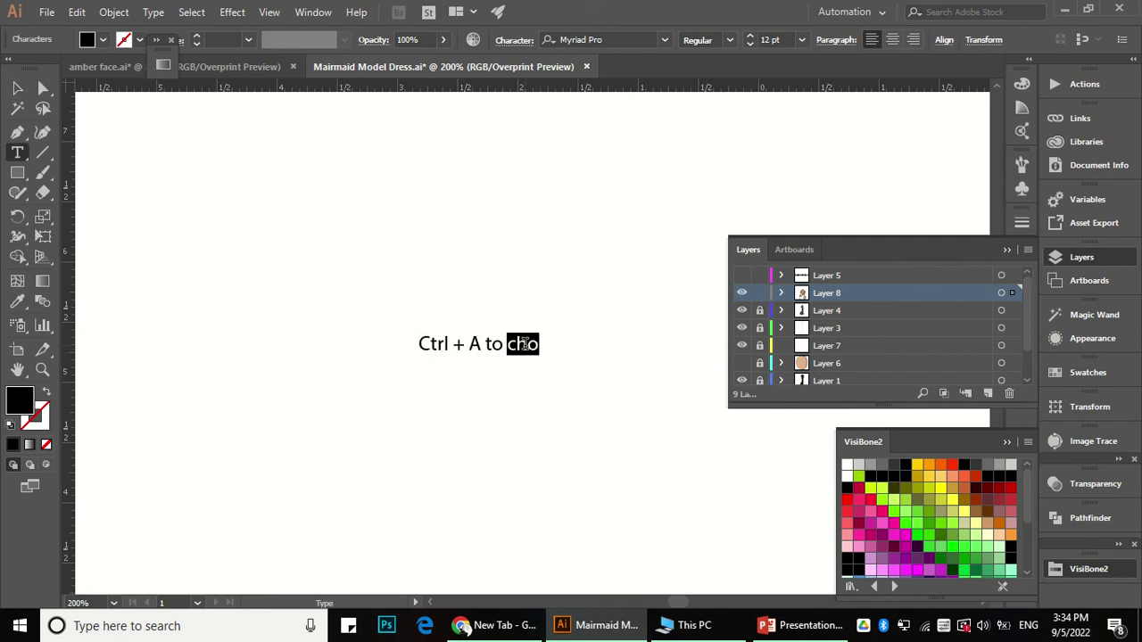
pyautogui.write('select them all')
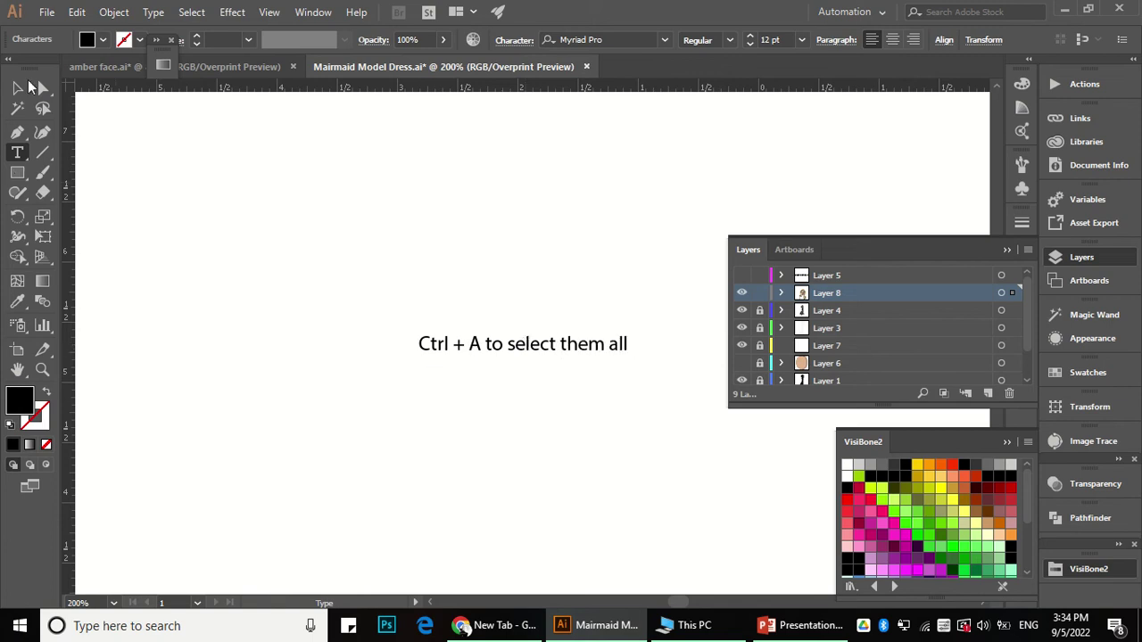
# Step: Delete the text note "Ctrl + A to select them all" from the canvas
pyautogui.click(18, 89)
pyautogui.click(667, 323)
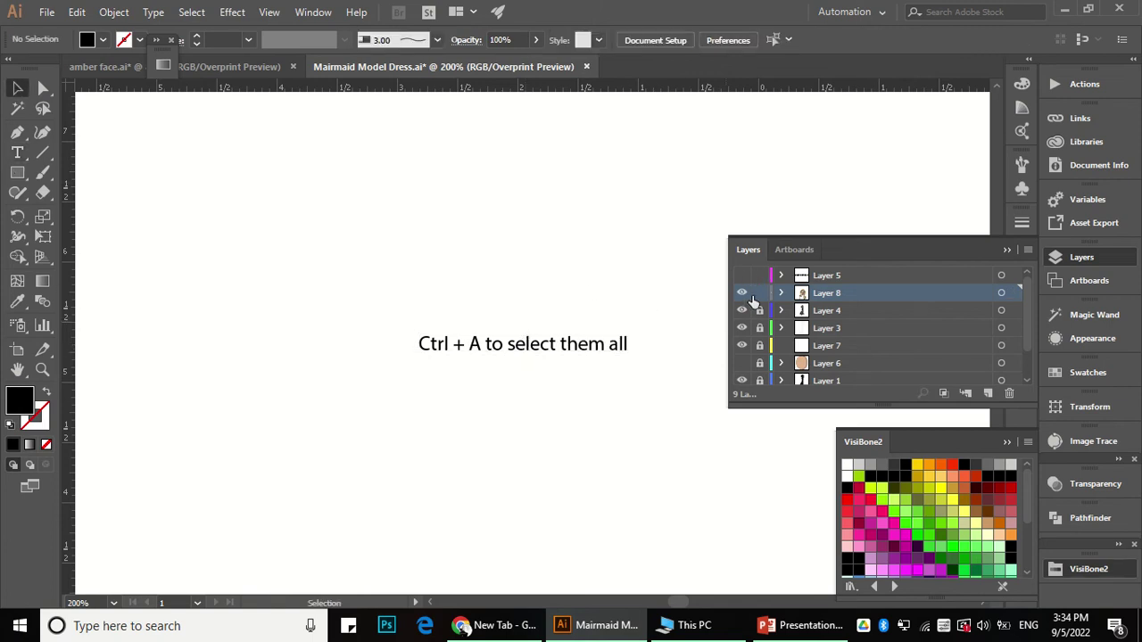
pyautogui.click(473, 353)
pyautogui.press('Delete')
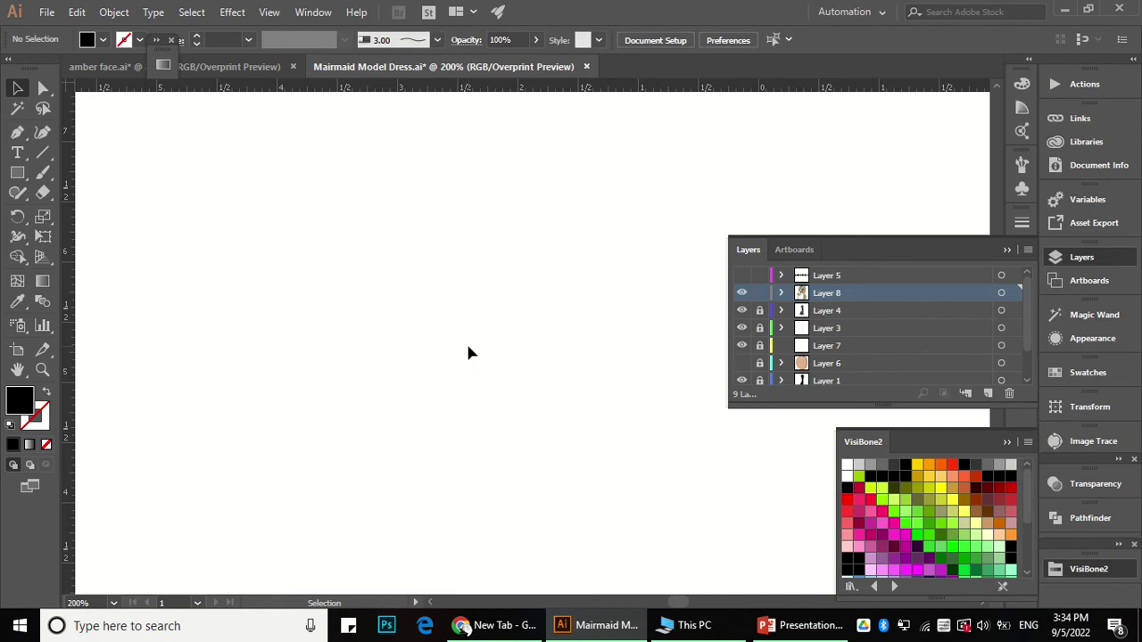
# Step: Select all the unlocked face and hair artwork and scale it uniformly to 60%
pyautogui.scroll(-10, 444, 320)
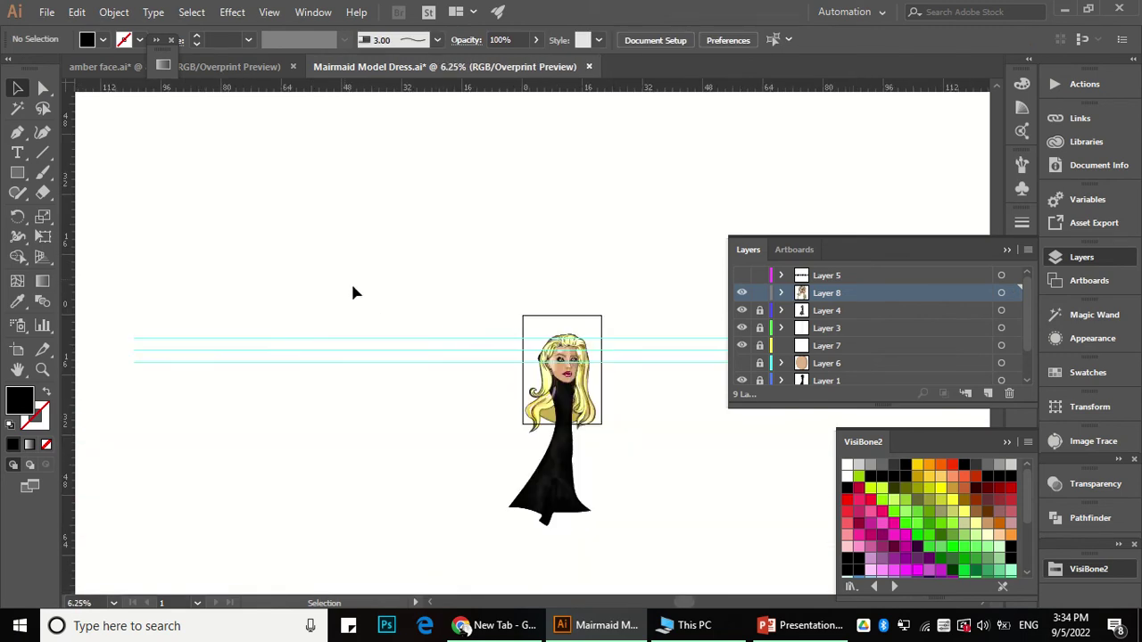
pyautogui.scroll(2, 622, 407)
pyautogui.hotkey('ctrl', 'a')
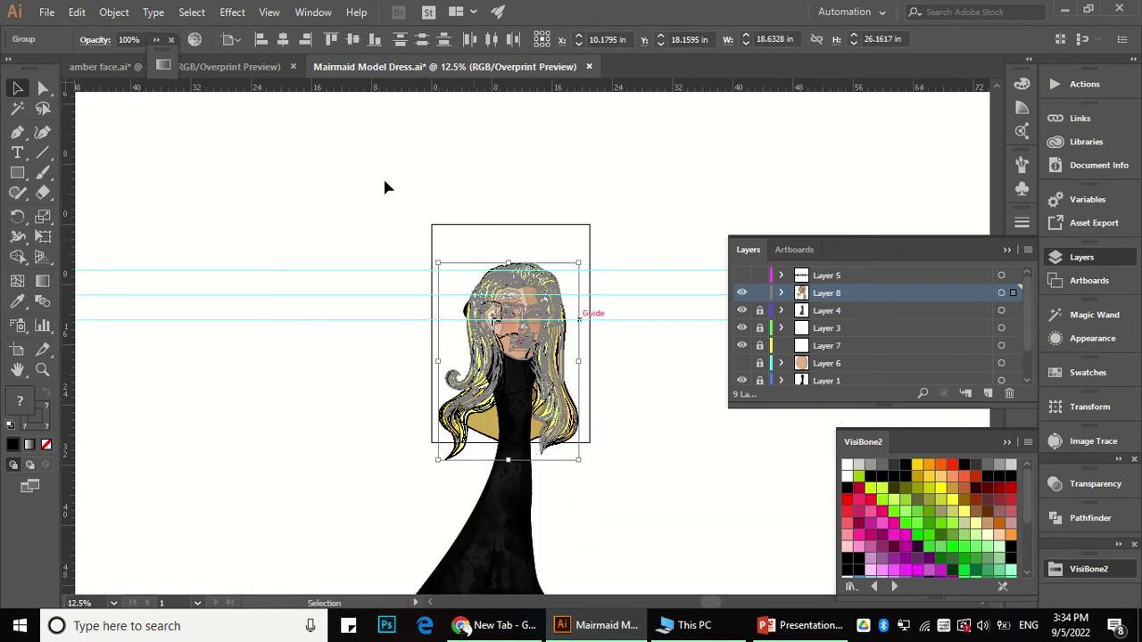
pyautogui.click(114, 12)
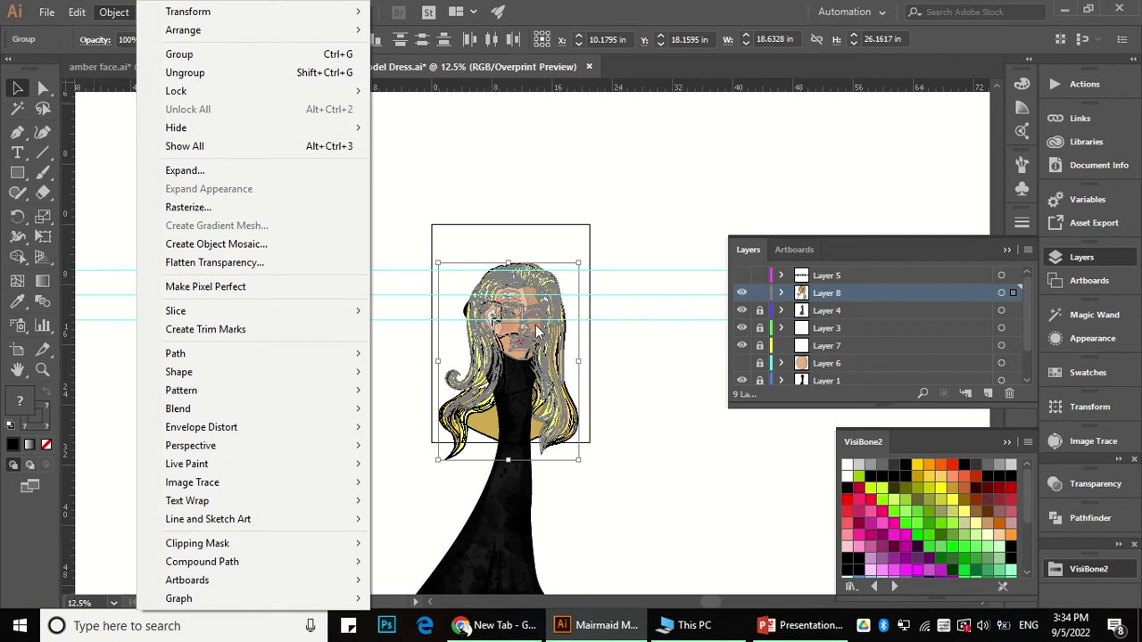
pyautogui.click(557, 235)
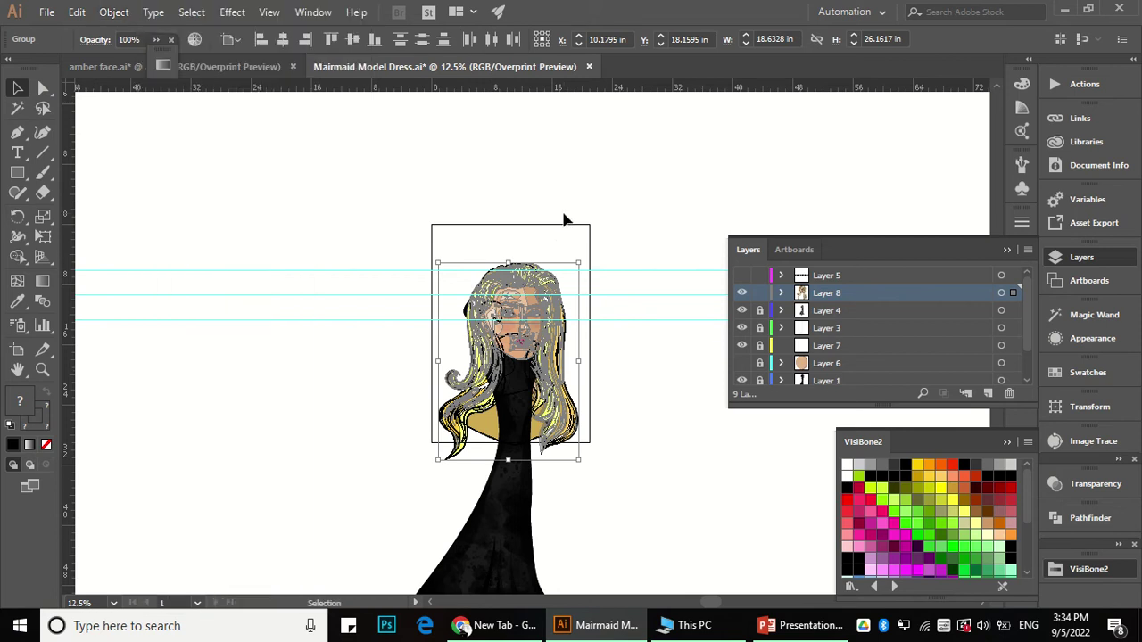
pyautogui.rightClick(512, 316)
pyautogui.moveTo(606, 458)
pyautogui.click(714, 542)
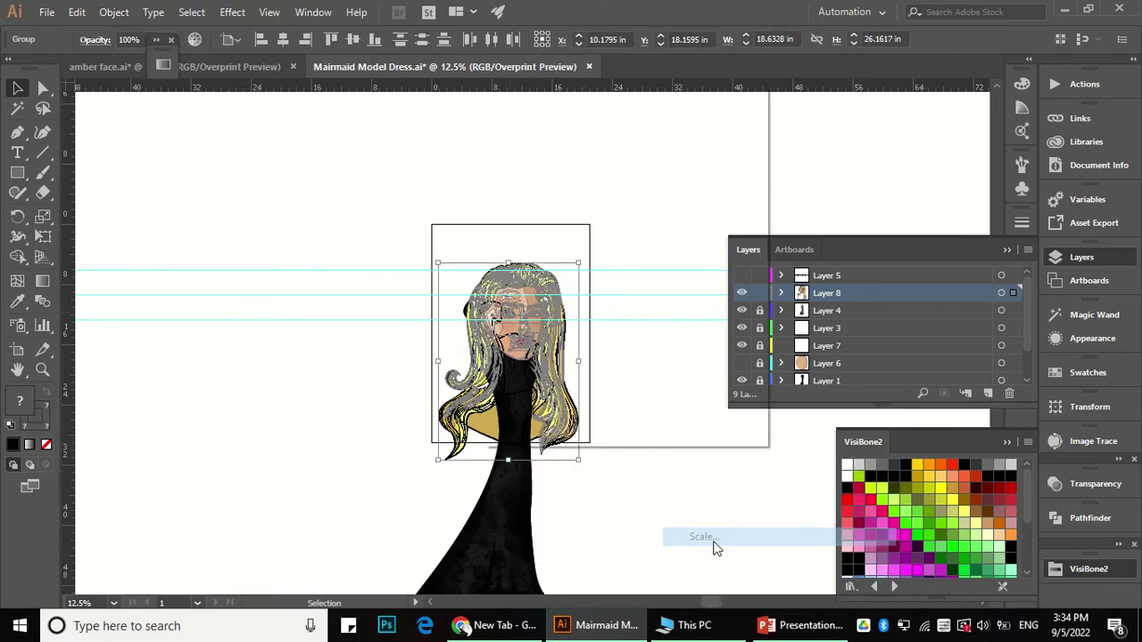
pyautogui.write('60')
pyautogui.press('Return')
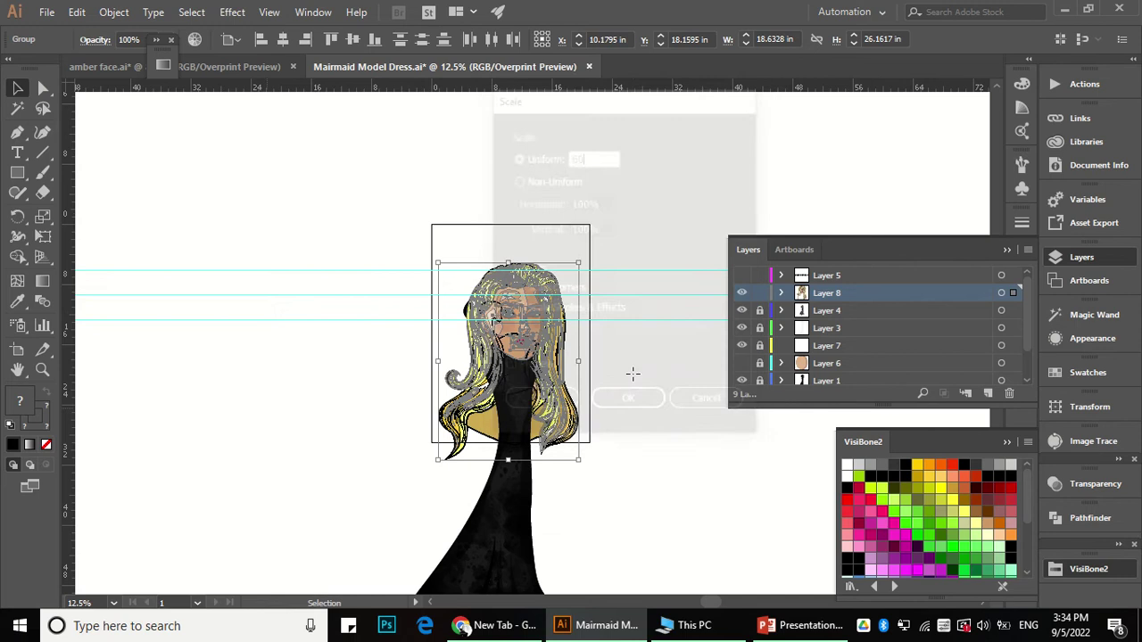
# Step: Move the selected head artwork up onto the dress's neck, at about X 10.24 in, Y 6.75 in
pyautogui.scroll(1, 512, 214)
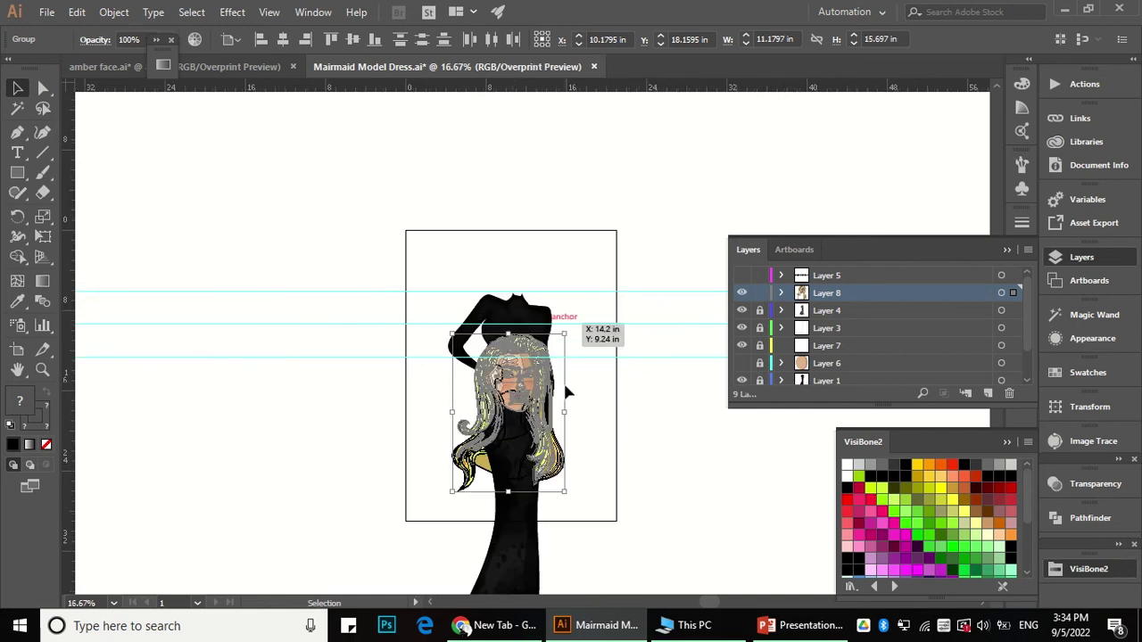
pyautogui.moveTo(533, 347); pyautogui.dragTo(546, 275)
pyautogui.rightClick(505, 263)
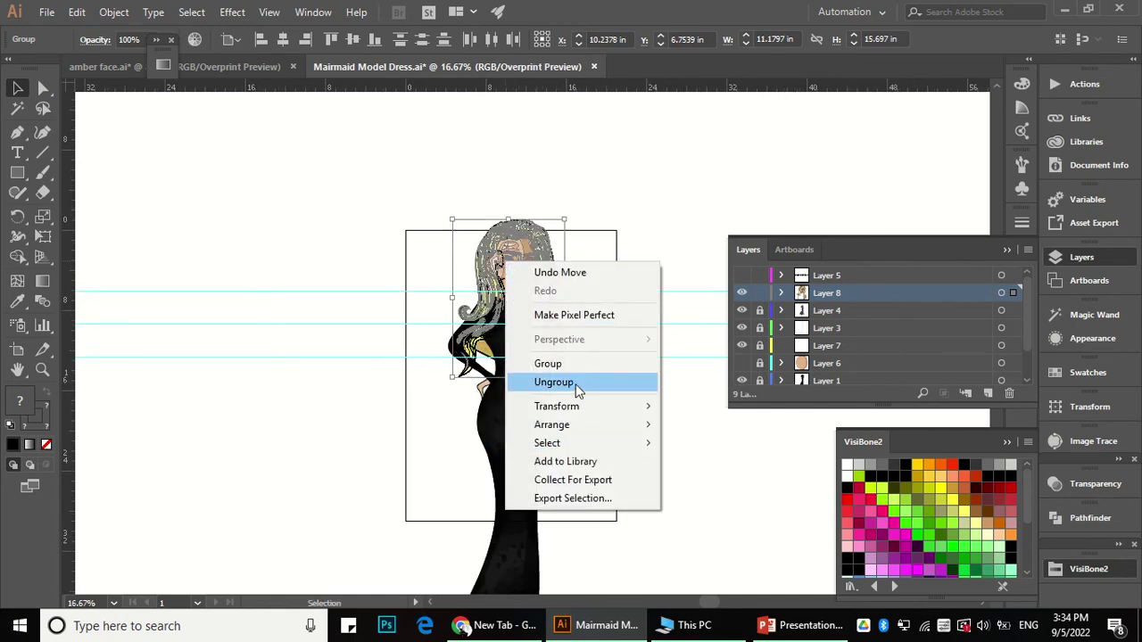
pyautogui.moveTo(578, 407)
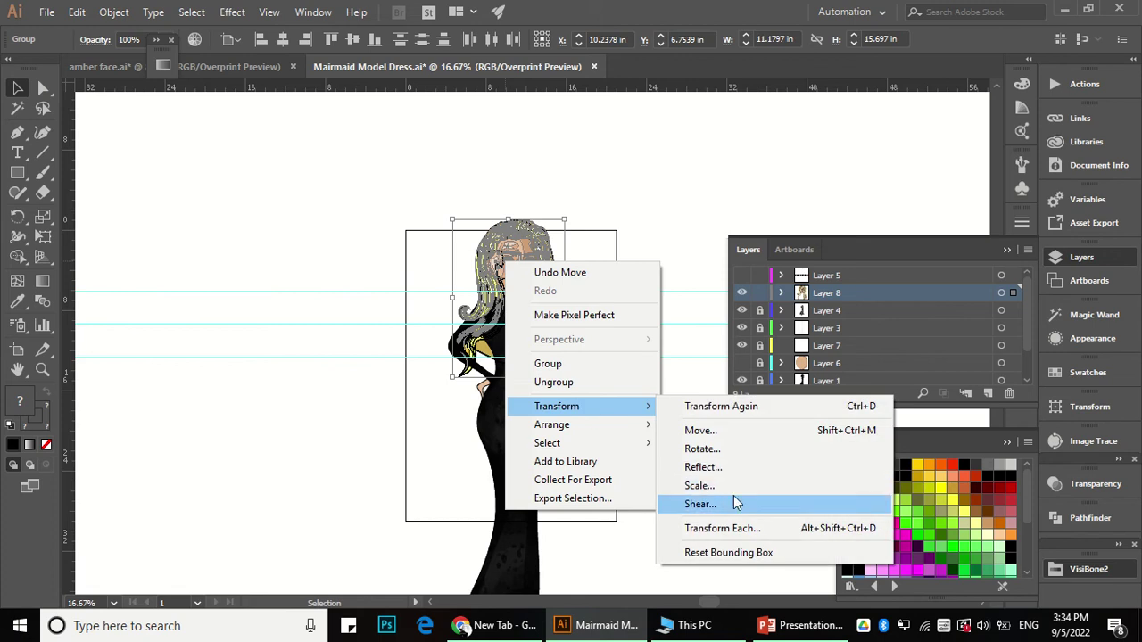
pyautogui.click(721, 484)
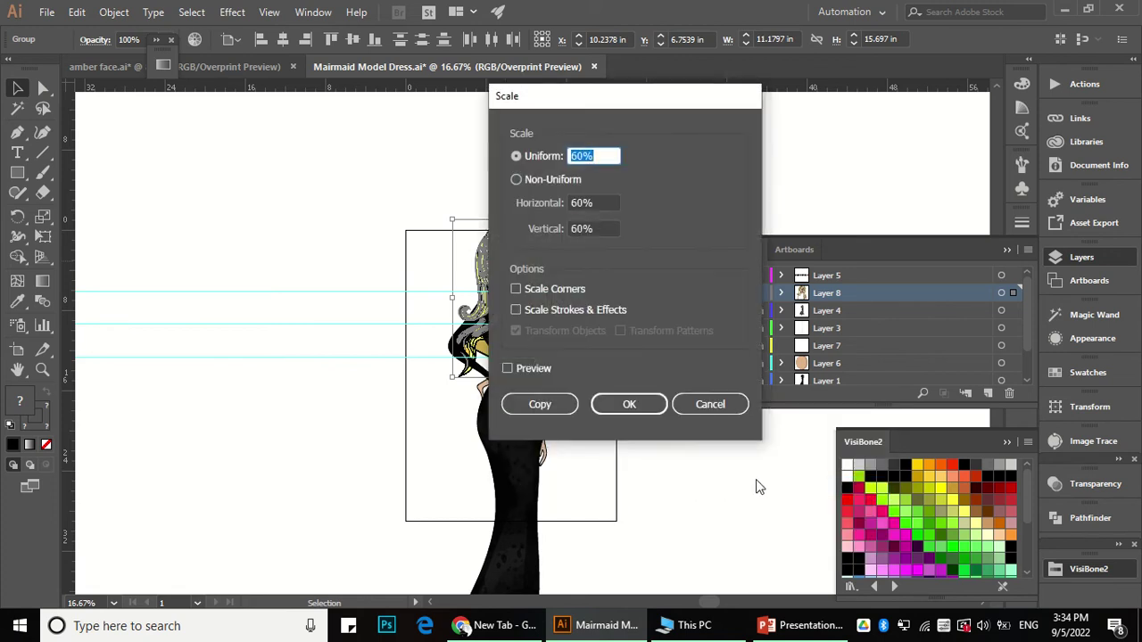
pyautogui.press('Escape')
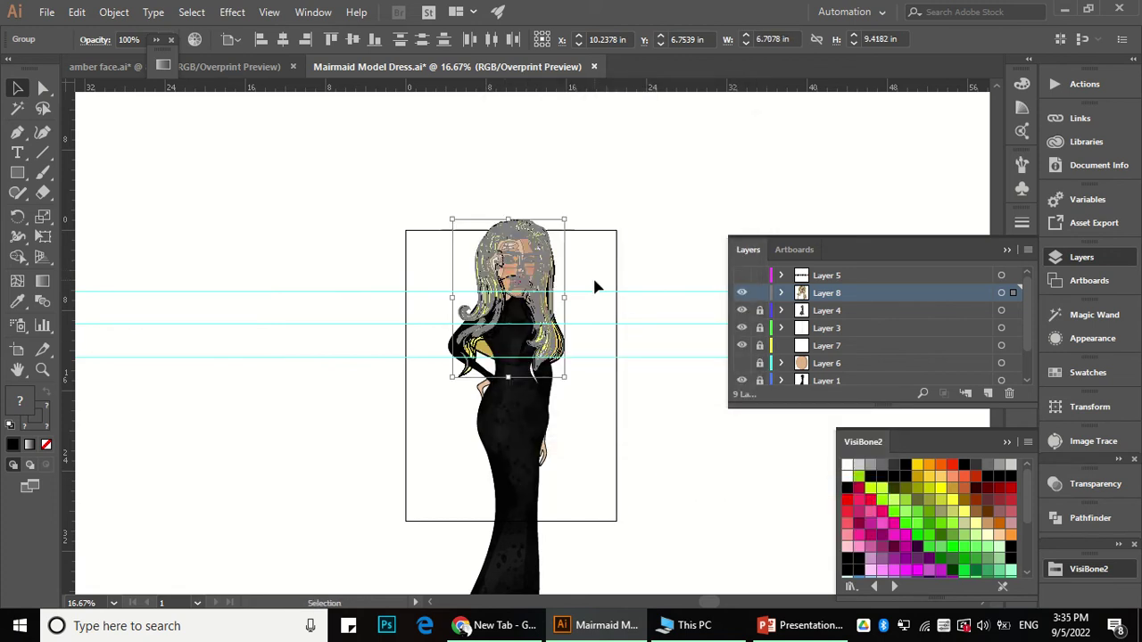
# Step: Scale the head artwork uniformly to 90% of its size and clear the selection
pyautogui.rightClick(497, 256)
pyautogui.moveTo(574, 399)
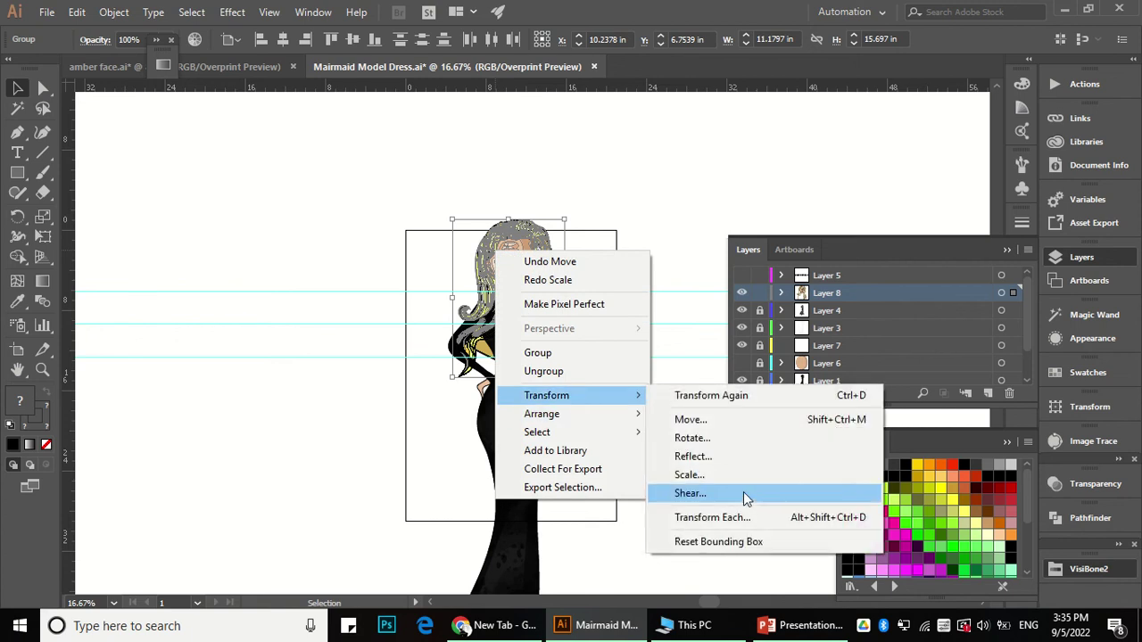
pyautogui.click(731, 476)
pyautogui.write('80')
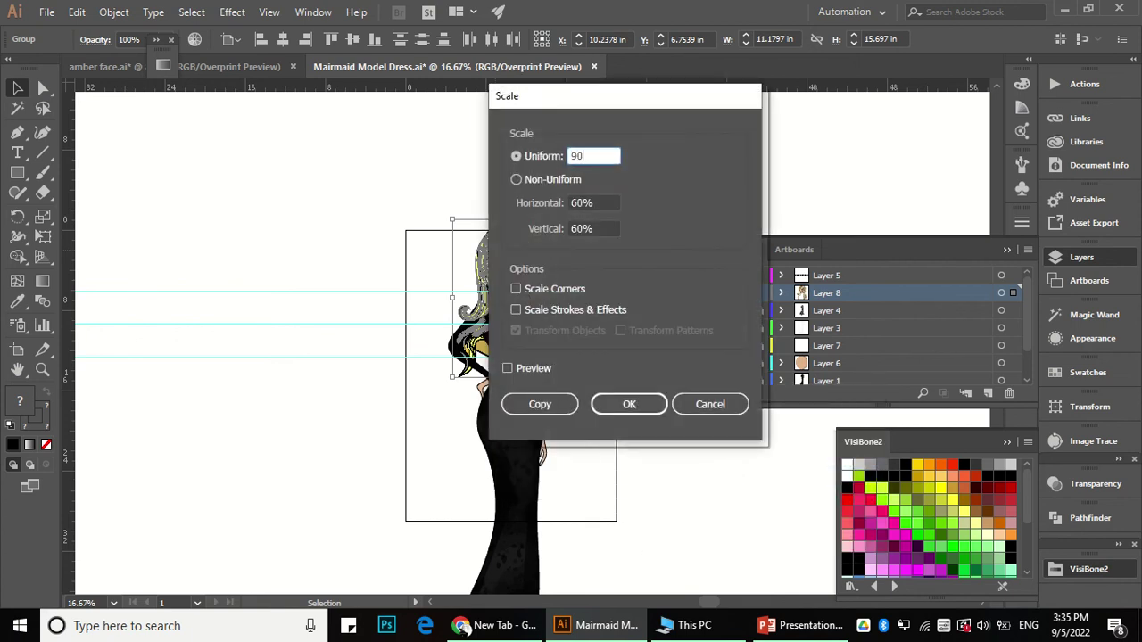
pyautogui.press('Return')
pyautogui.click(660, 349)
# Step: Reselect the face and hair artwork and apply the uniform 90% scale a second time
pyautogui.scroll(3, 555, 232)
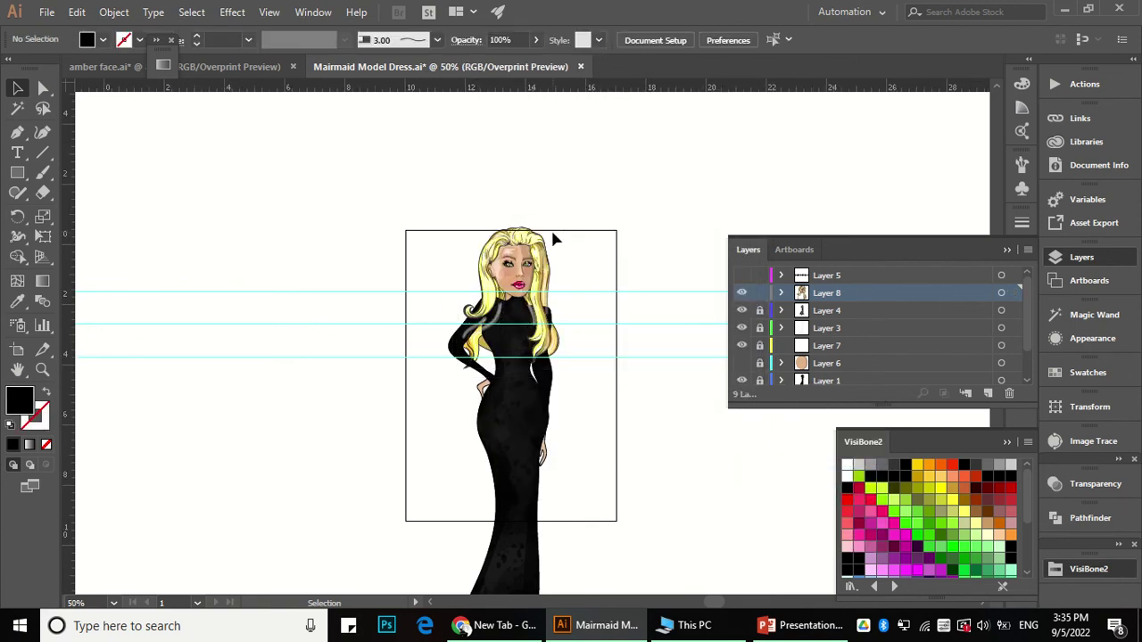
pyautogui.scroll(-2, 550, 256)
pyautogui.click(548, 255)
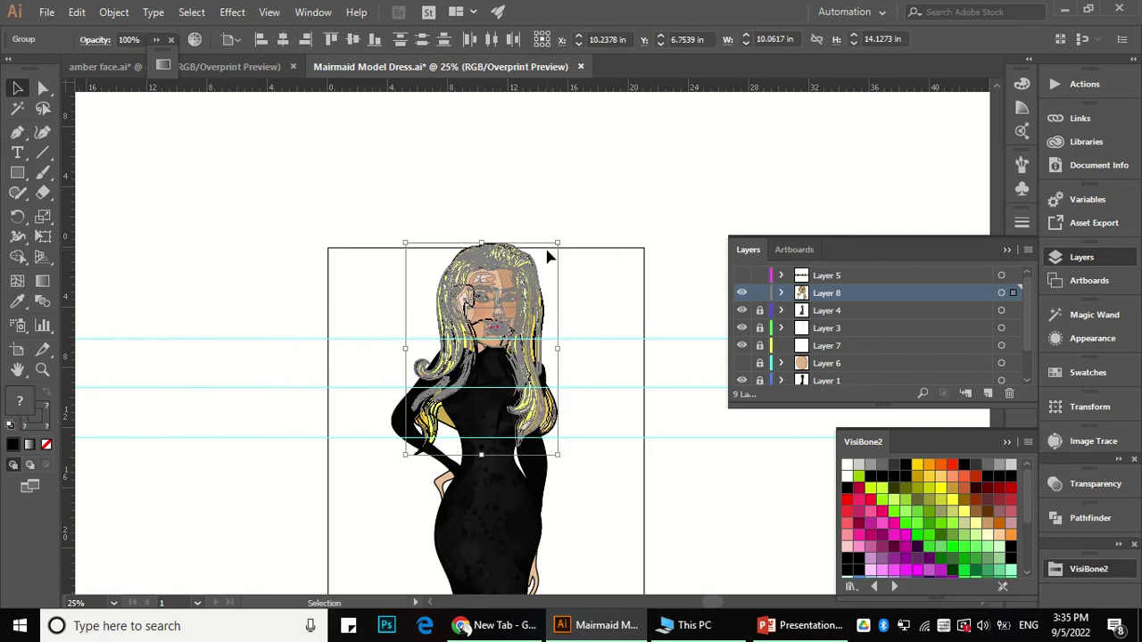
pyautogui.rightClick(504, 278)
pyautogui.moveTo(588, 425)
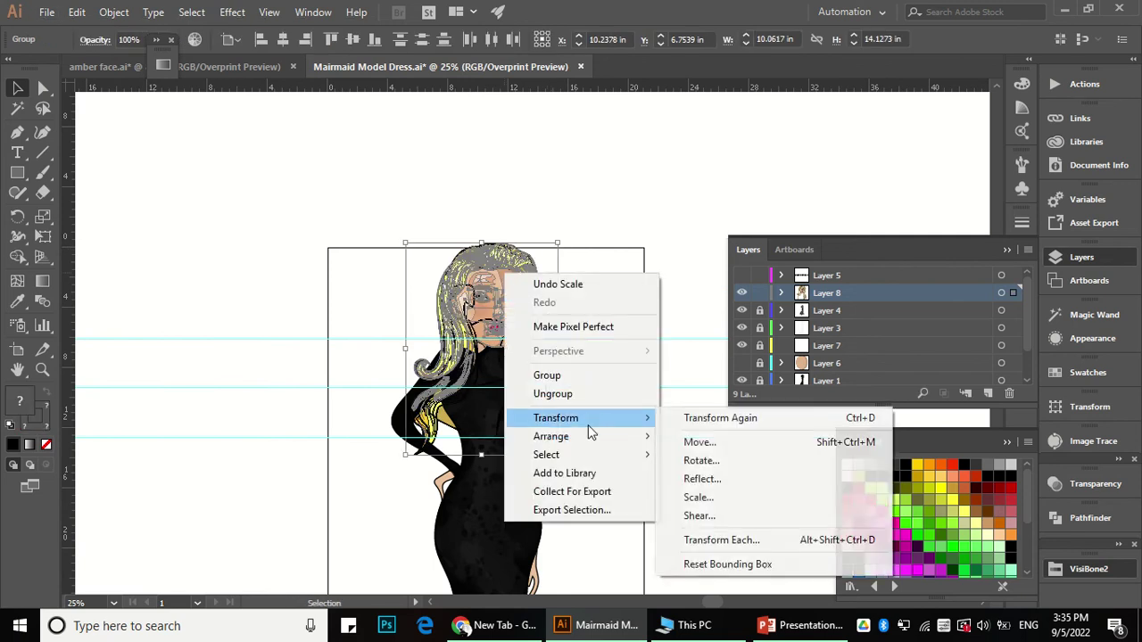
pyautogui.click(727, 500)
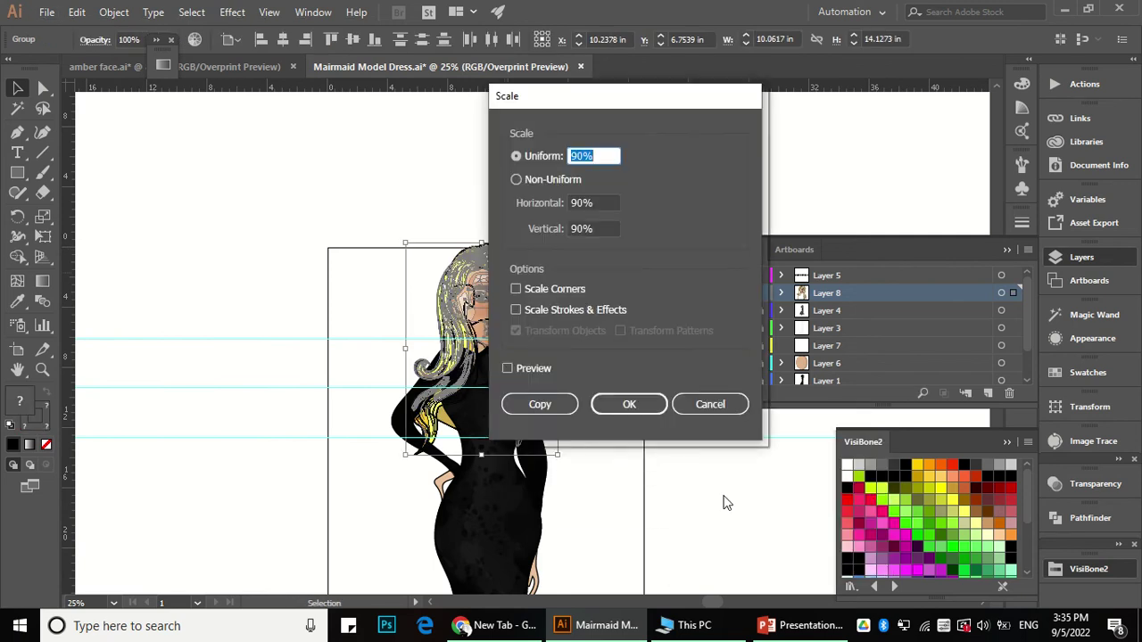
pyautogui.press('Return')
pyautogui.click(720, 489)
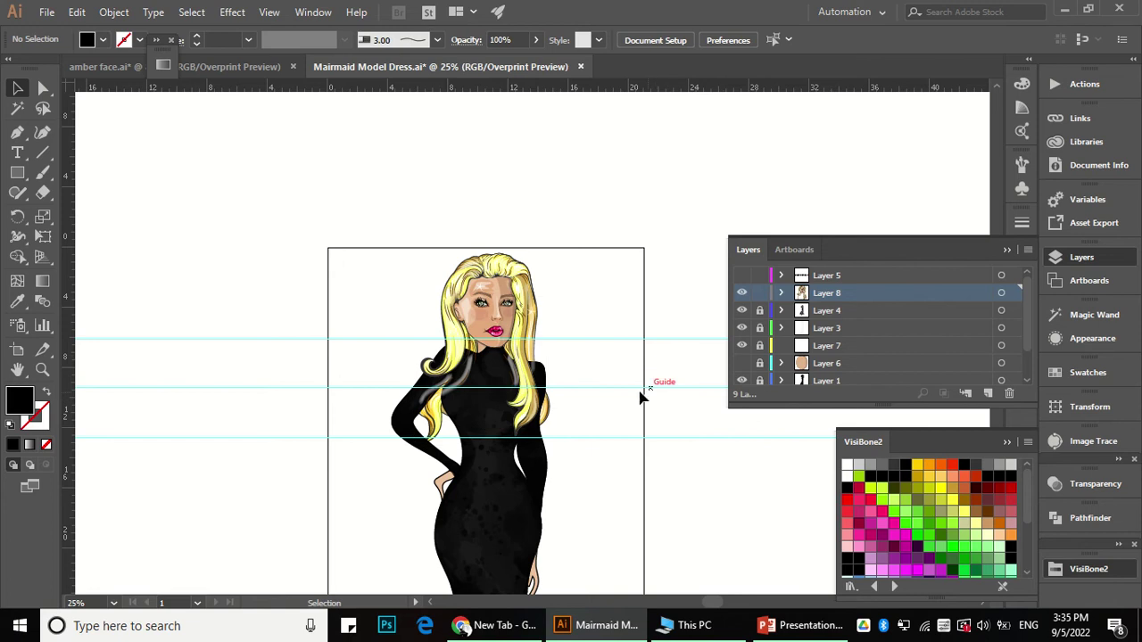
# Step: Reposition the face and hair artwork over the dress's neck, at about X 10.68 in, Y 6.14 in
pyautogui.scroll(-2, 549, 343)
pyautogui.scroll(2, 555, 298)
pyautogui.click(533, 327)
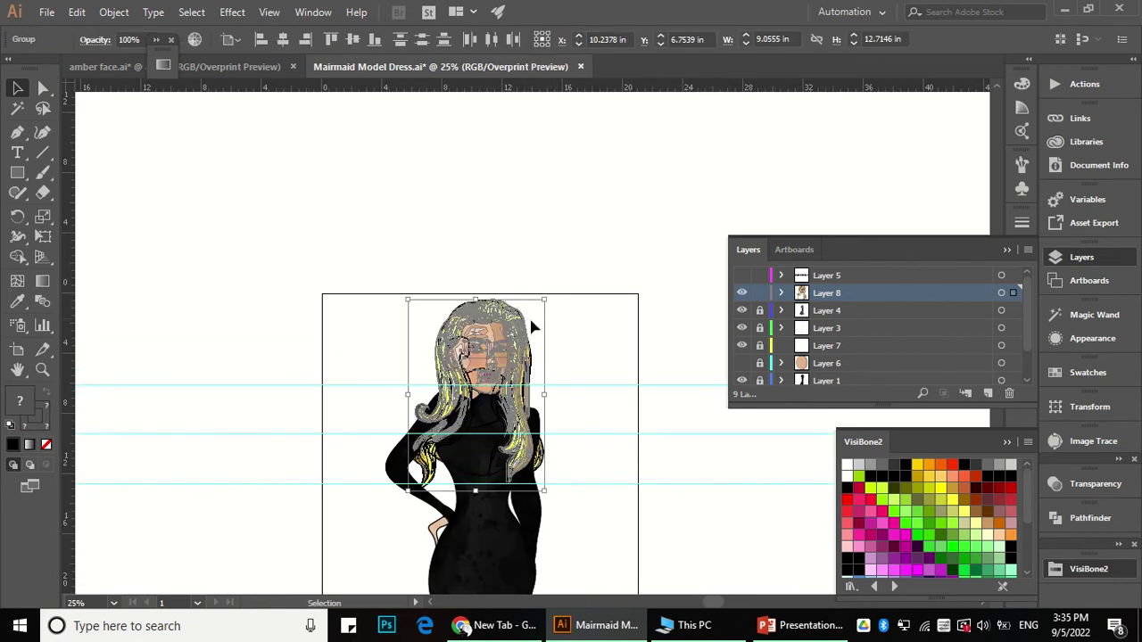
pyautogui.moveTo(532, 327); pyautogui.dragTo(486, 353)
pyautogui.click(581, 288)
pyautogui.scroll(1, 482, 346)
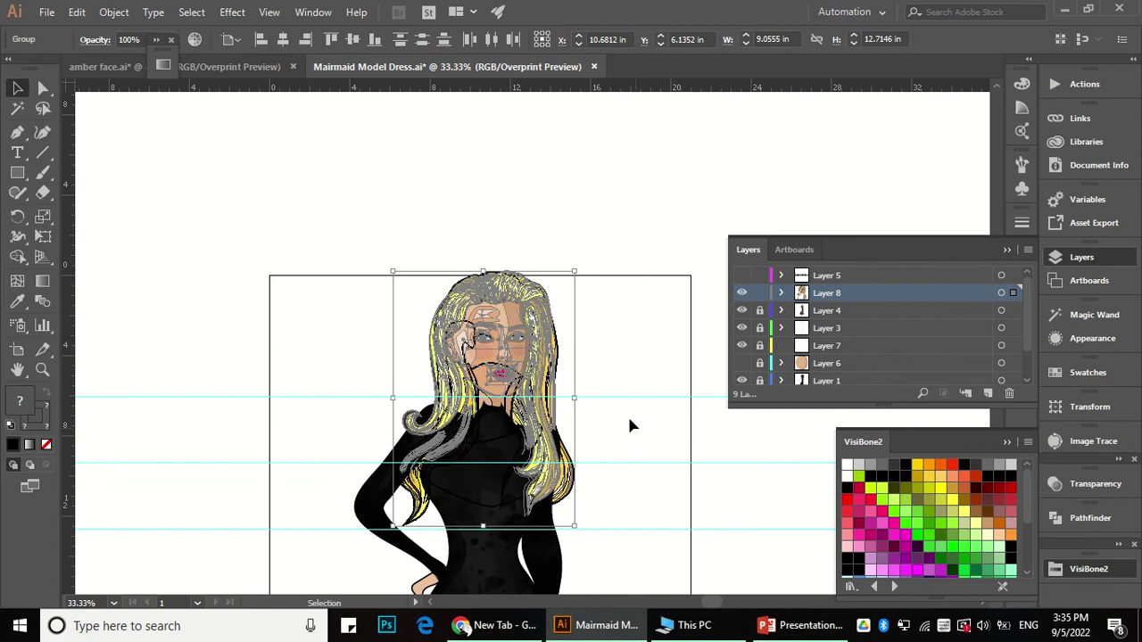
# Step: Shrink the repositioned head artwork by another uniform 90% scale
pyautogui.rightClick(532, 328)
pyautogui.moveTo(611, 473)
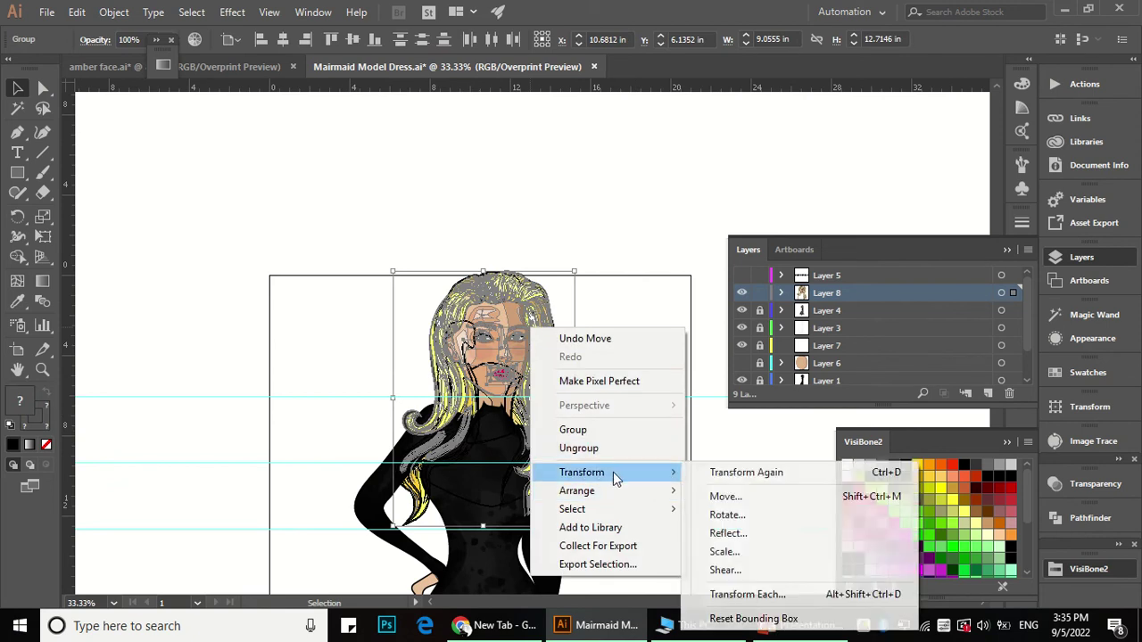
pyautogui.click(767, 551)
pyautogui.press('Return')
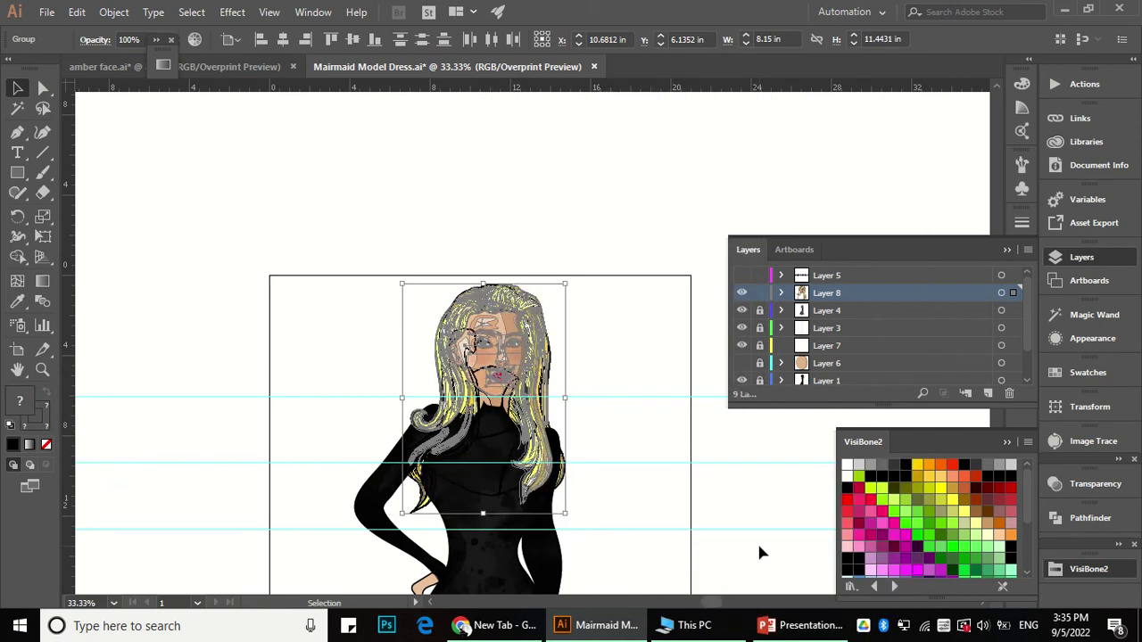
# Step: Shift the head artwork slightly up and left to about X 10.30 in, Y 5.66 in, and deselect it
pyautogui.click(575, 348)
pyautogui.hotkey('ctrl', 'z')
pyautogui.moveTo(518, 382); pyautogui.dragTo(511, 373)
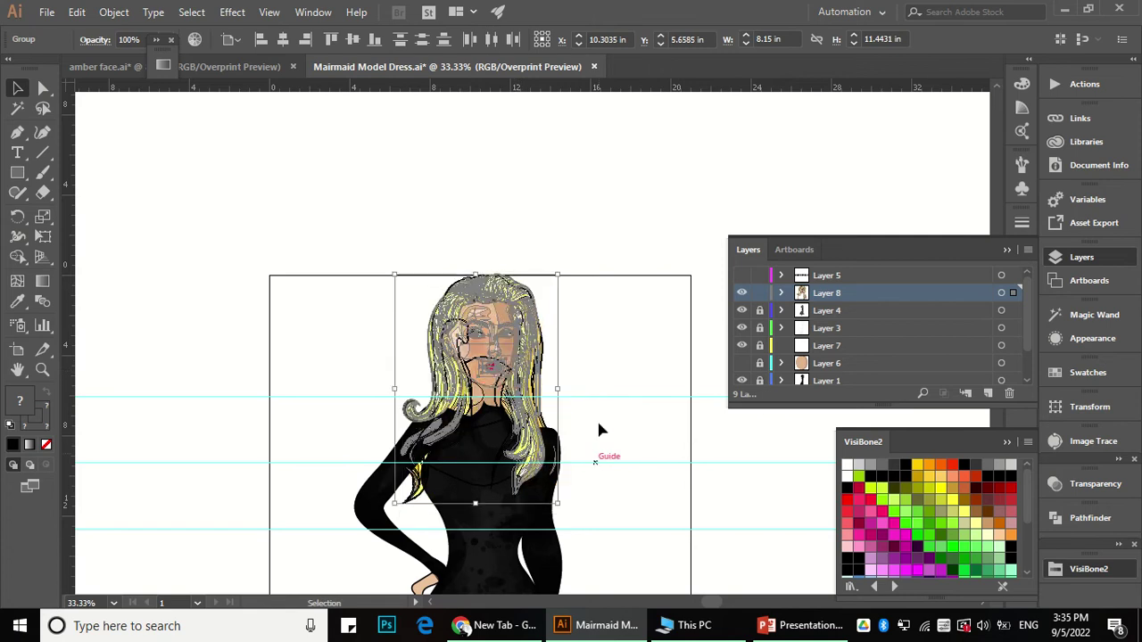
pyautogui.click(610, 371)
# Step: Examine the head's size and placement against the full-length figure and close up
pyautogui.scroll(-2, 588, 359)
pyautogui.scroll(1, 589, 359)
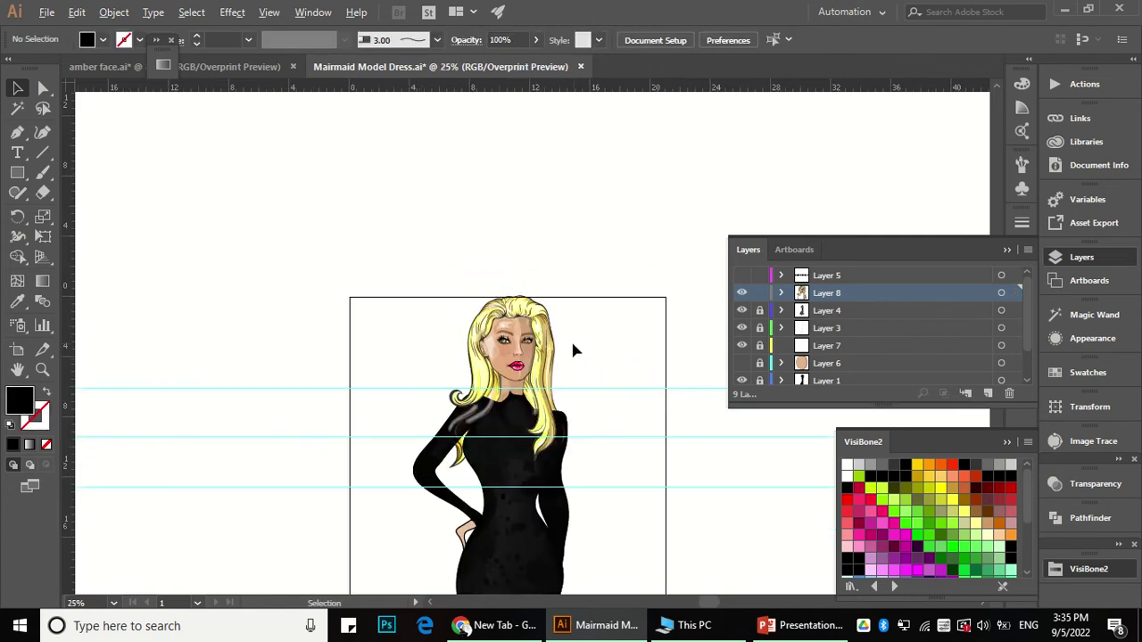
pyautogui.hotkey('ctrl', '-')
pyautogui.hotkey('ctrl', '-')
pyautogui.hotkey('ctrl', '-')
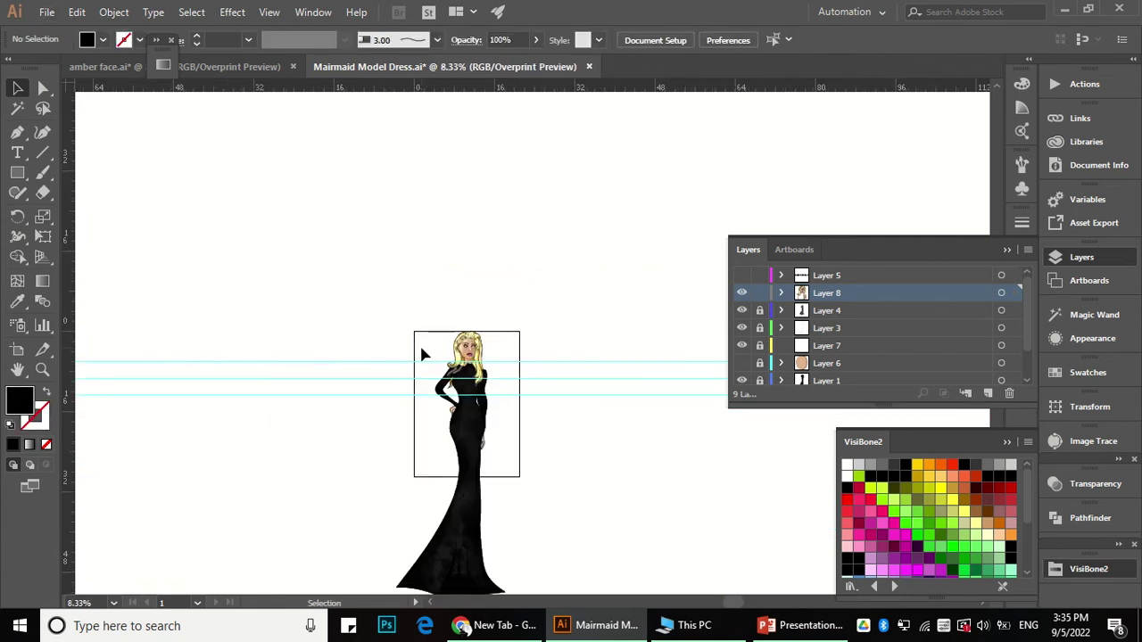
pyautogui.hotkey('ctrl', '=')
pyautogui.hotkey('ctrl', '=')
pyautogui.hotkey('ctrl', '=')
pyautogui.hotkey('ctrl', '=')
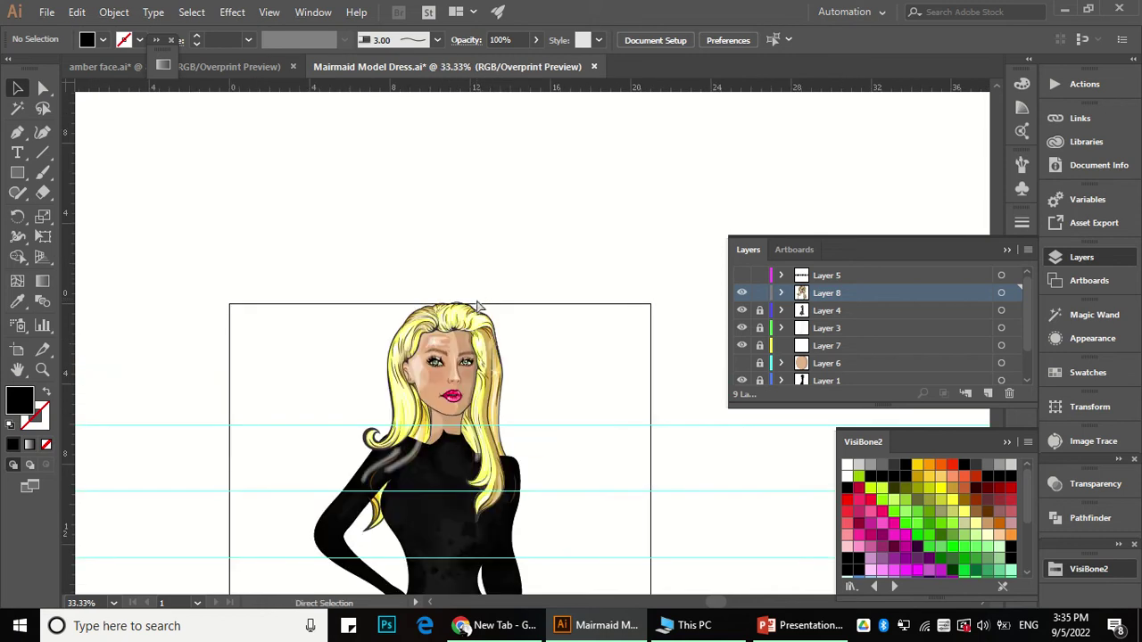
# Step: Scale the head artwork uniformly to 95% and clear the selection
pyautogui.click(455, 366)
pyautogui.rightClick(453, 371)
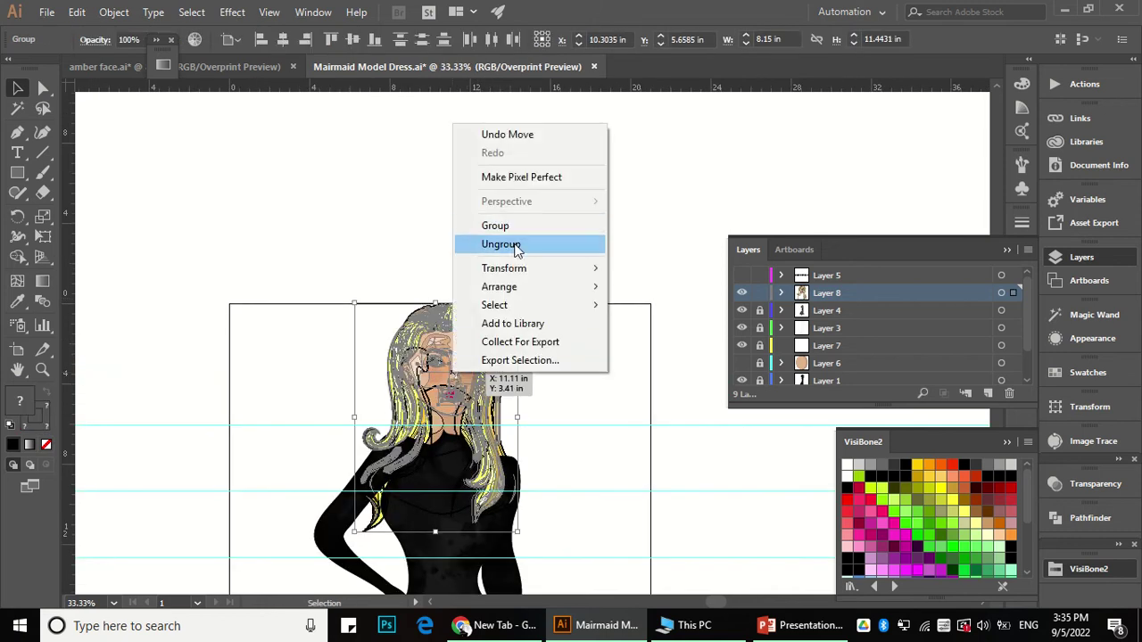
pyautogui.moveTo(532, 271)
pyautogui.click(701, 352)
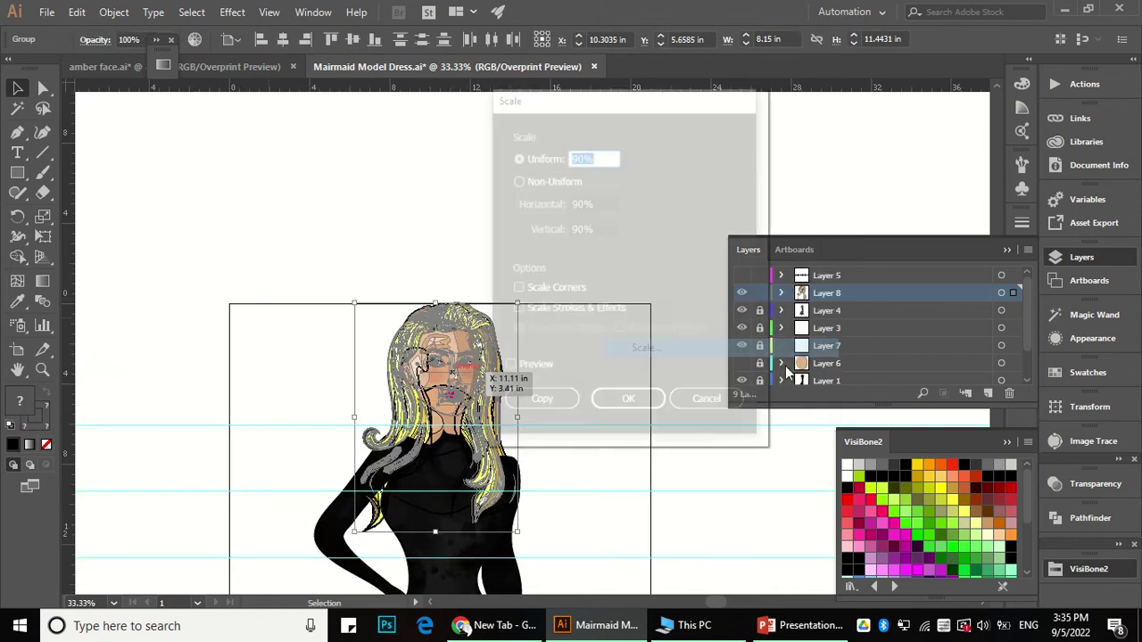
pyautogui.write('95')
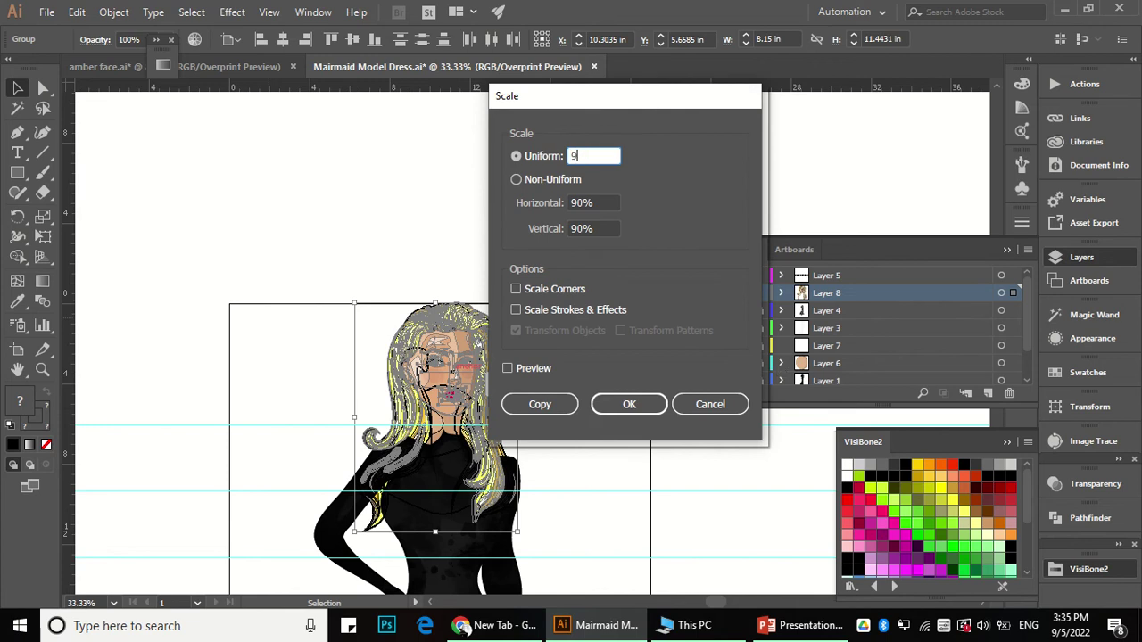
pyautogui.press('Return')
pyautogui.click(635, 332)
pyautogui.scroll(-2, 544, 318)
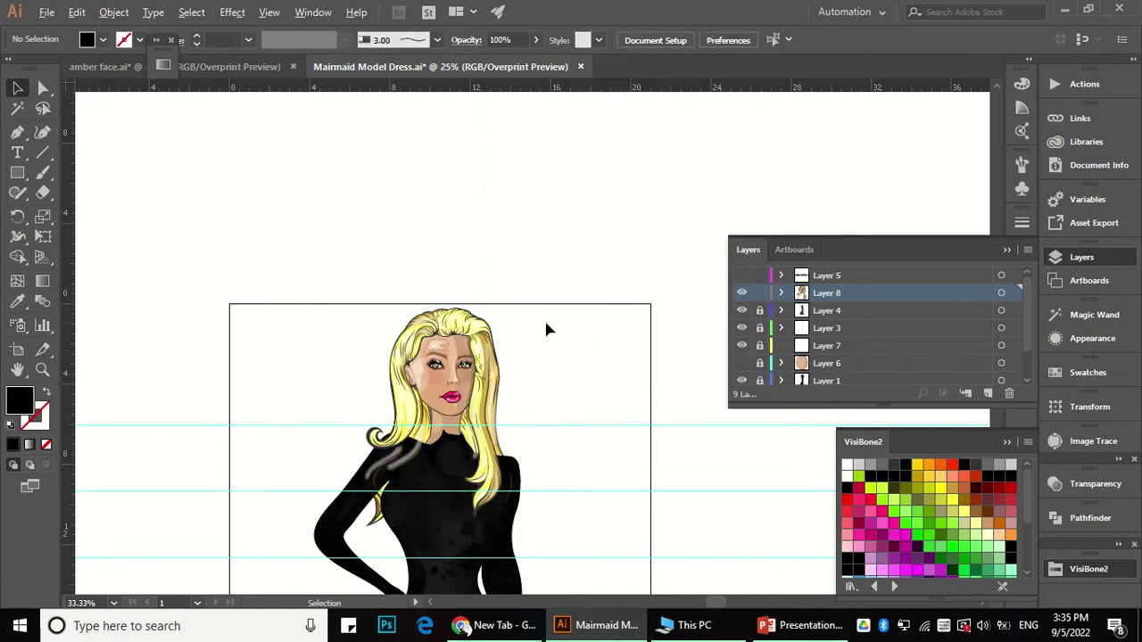
pyautogui.scroll(3, 528, 350)
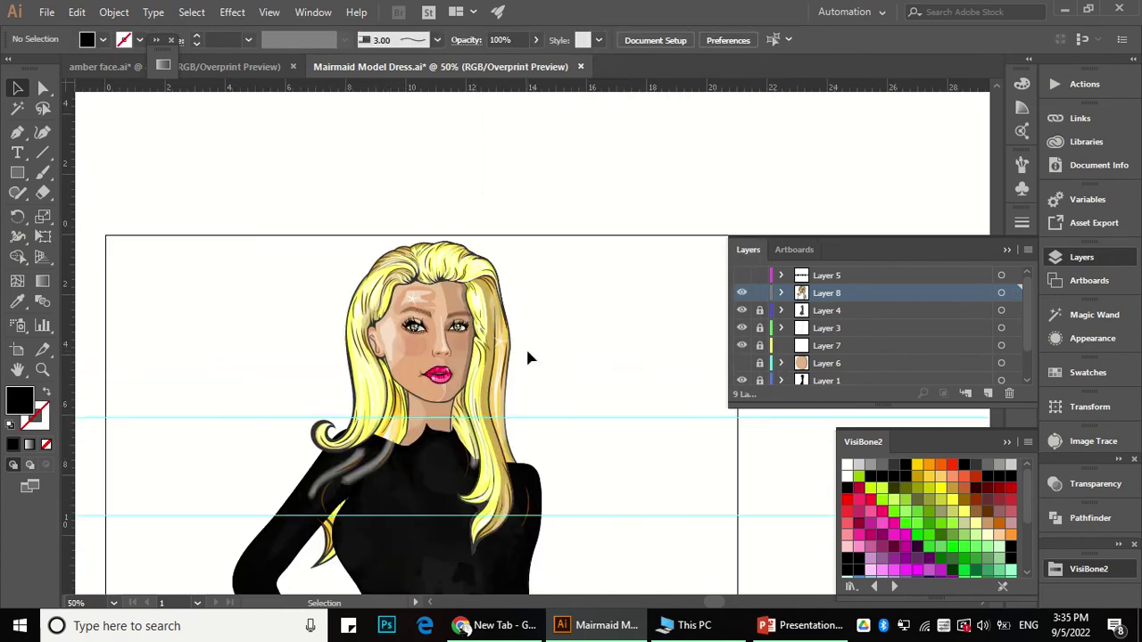
pyautogui.click(437, 419)
pyautogui.rightClick(435, 416)
pyautogui.moveTo(489, 319)
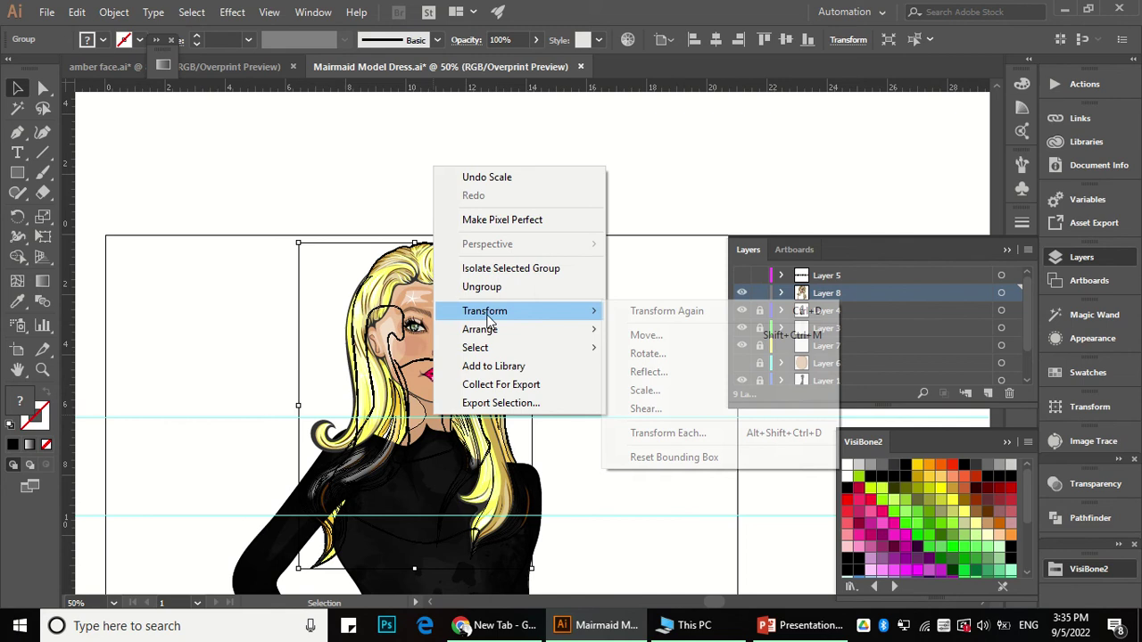
pyautogui.click(652, 226)
# Step: Ungroup the back hair artwork on Layer 9 and clear the selection
pyautogui.scroll(-2, 773, 334)
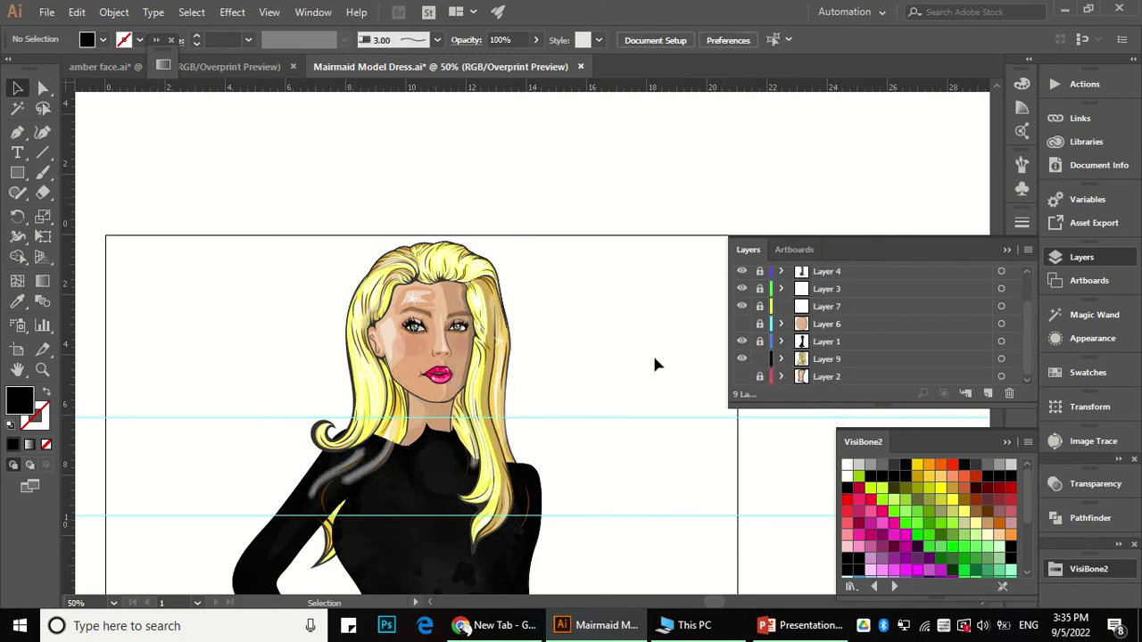
pyautogui.click(437, 419)
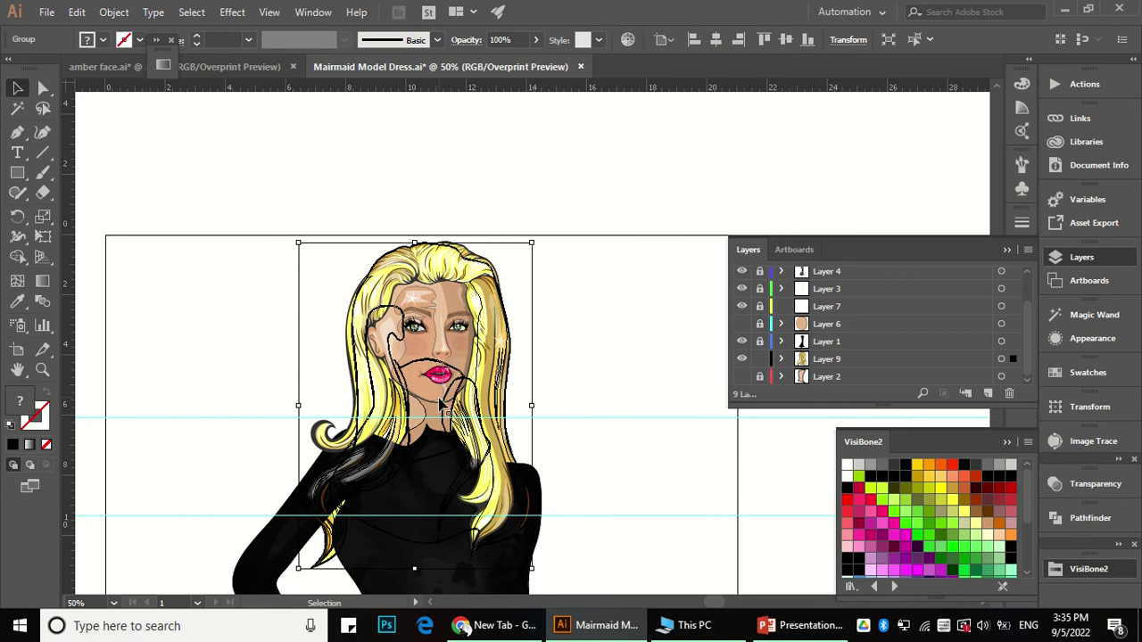
pyautogui.rightClick(440, 398)
pyautogui.click(492, 271)
pyautogui.click(584, 409)
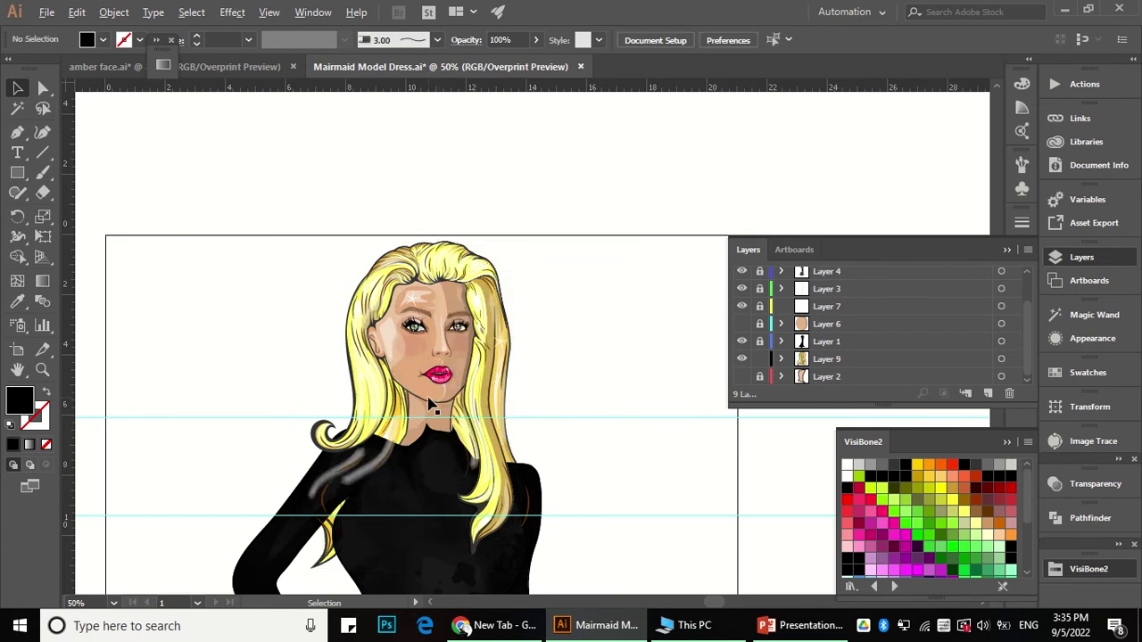
# Step: Shift the head and hair artwork slightly right to about X 10.78 in, Y 5.63 in, and clear the selection
pyautogui.scroll(2, 432, 399)
pyautogui.click(437, 437)
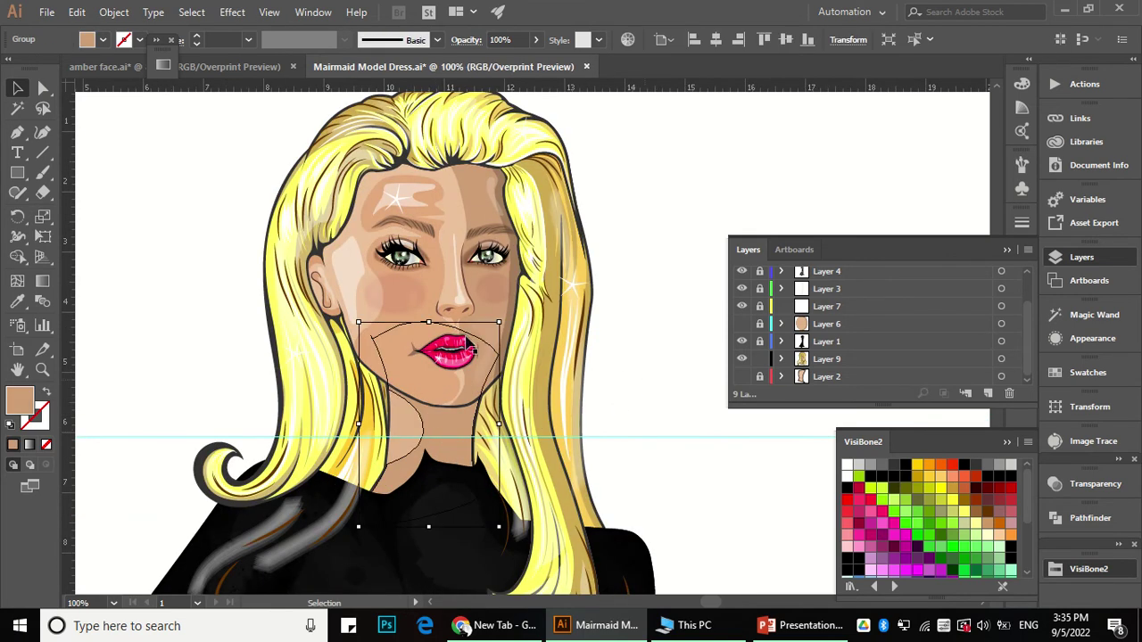
pyautogui.click(614, 342)
pyautogui.scroll(-2, 615, 343)
pyautogui.scroll(2, 781, 330)
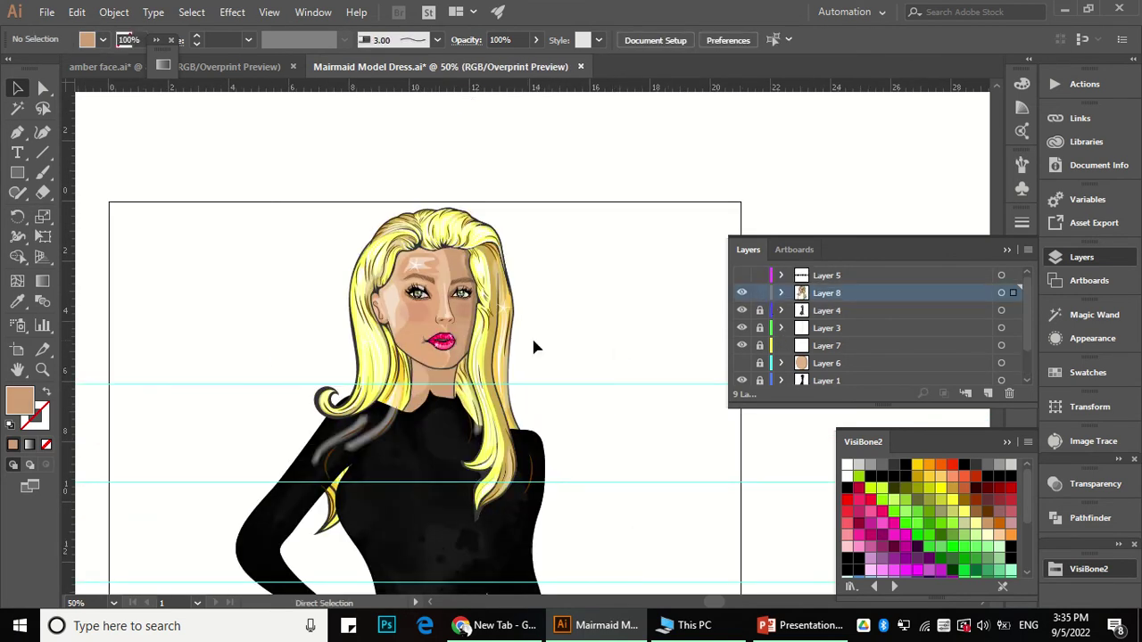
pyautogui.moveTo(463, 306); pyautogui.dragTo(483, 311)
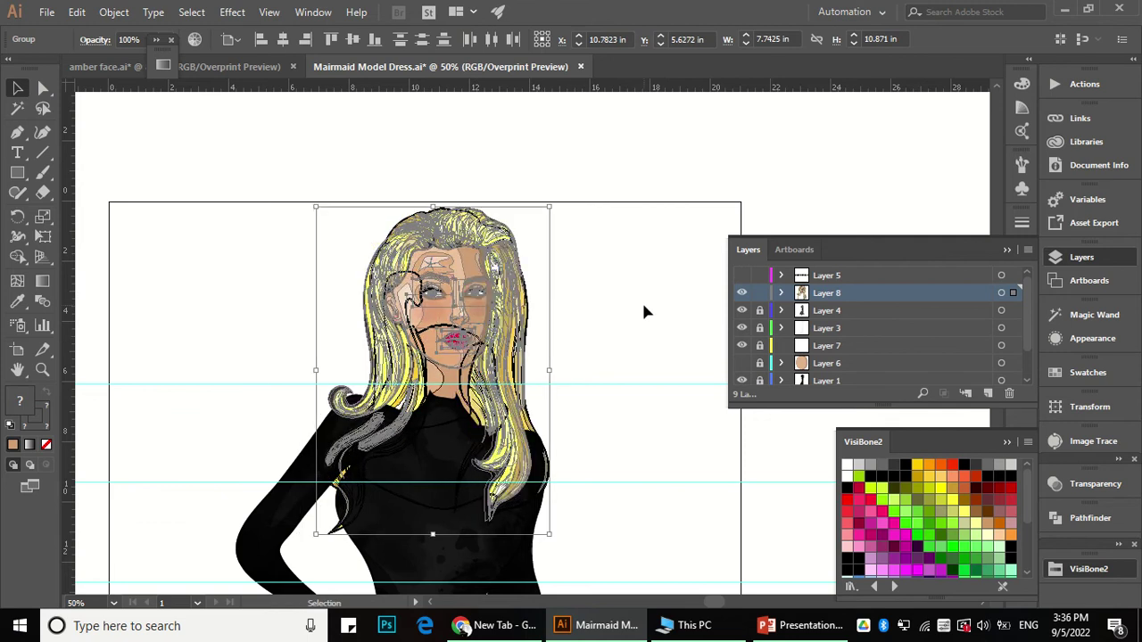
pyautogui.click(640, 300)
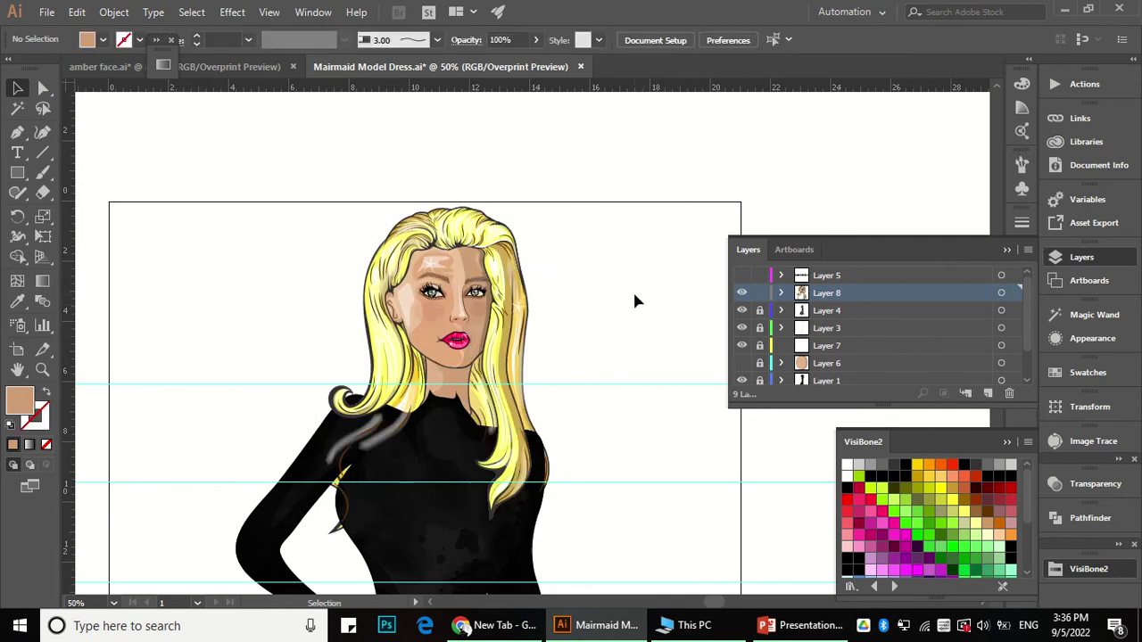
# Step: Lock Layer 9 with the neck and back hair, and unlock Layer 1 with the black dress
pyautogui.scroll(2, 395, 434)
pyautogui.moveTo(576, 344); pyautogui.dragTo(533, 390)
pyautogui.click(479, 372)
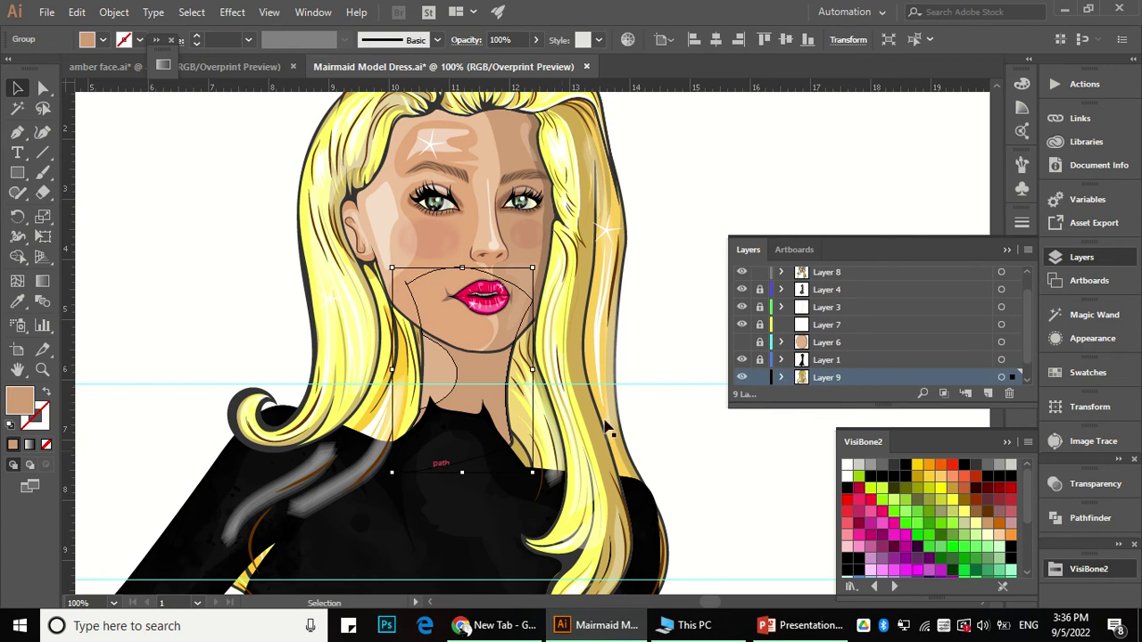
pyautogui.scroll(-2, 448, 337)
pyautogui.click(760, 377)
pyautogui.click(759, 360)
# Step: Select the black dress fill on Layer 1 directly, and switch to the Pencil tool for reshaping it
pyautogui.press('a')
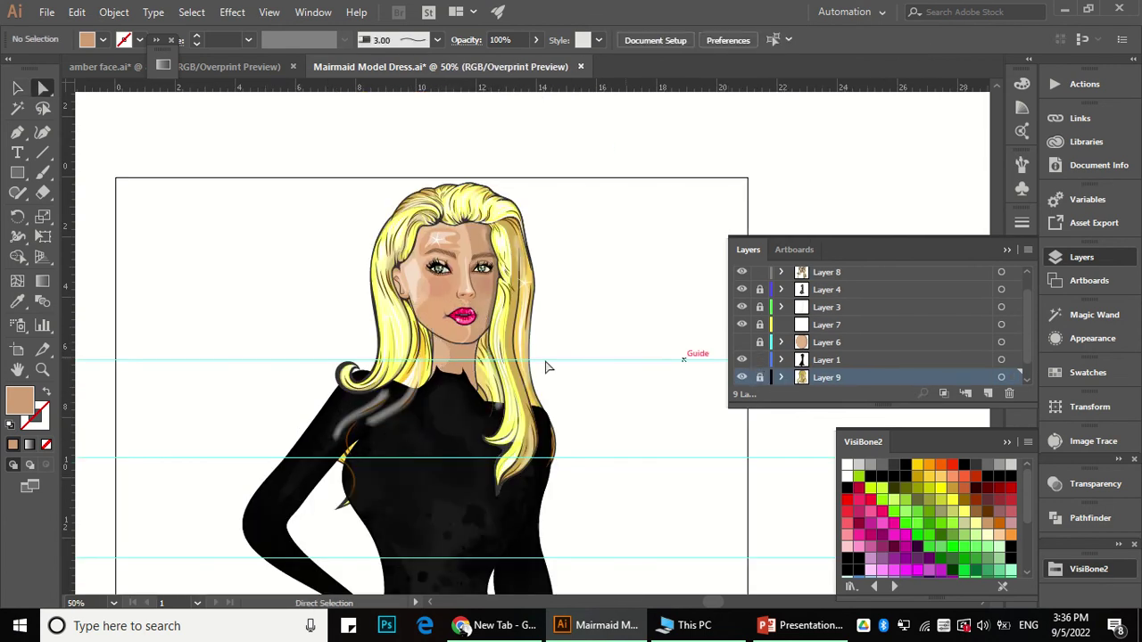
pyautogui.scroll(1, 454, 398)
pyautogui.click(457, 395)
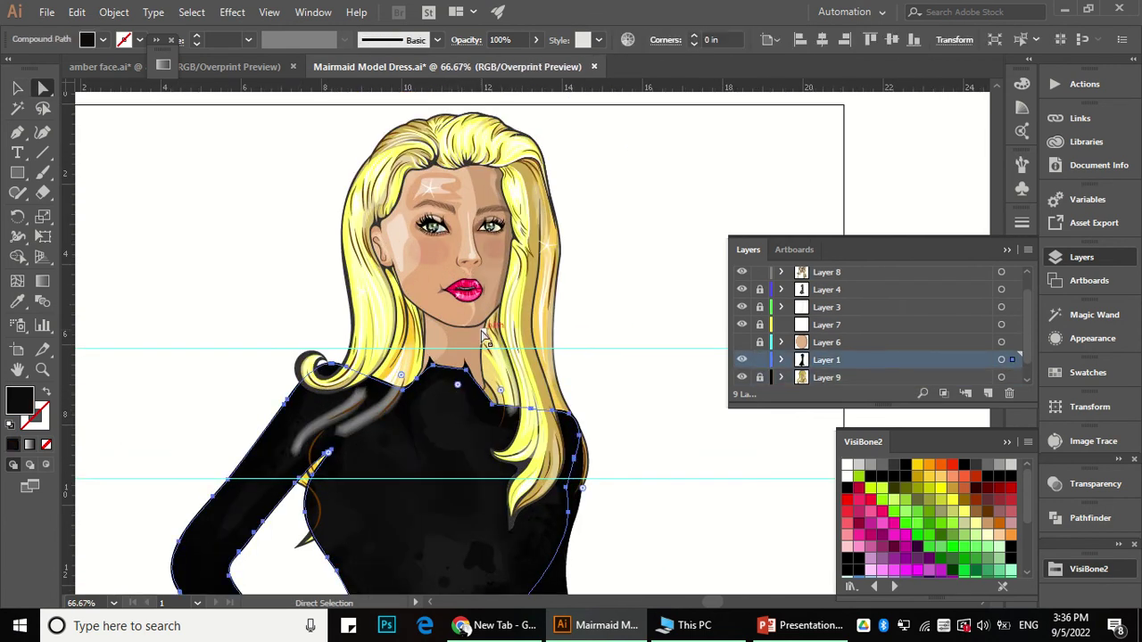
pyautogui.click(576, 355)
pyautogui.scroll(2, 495, 363)
pyautogui.click(419, 422)
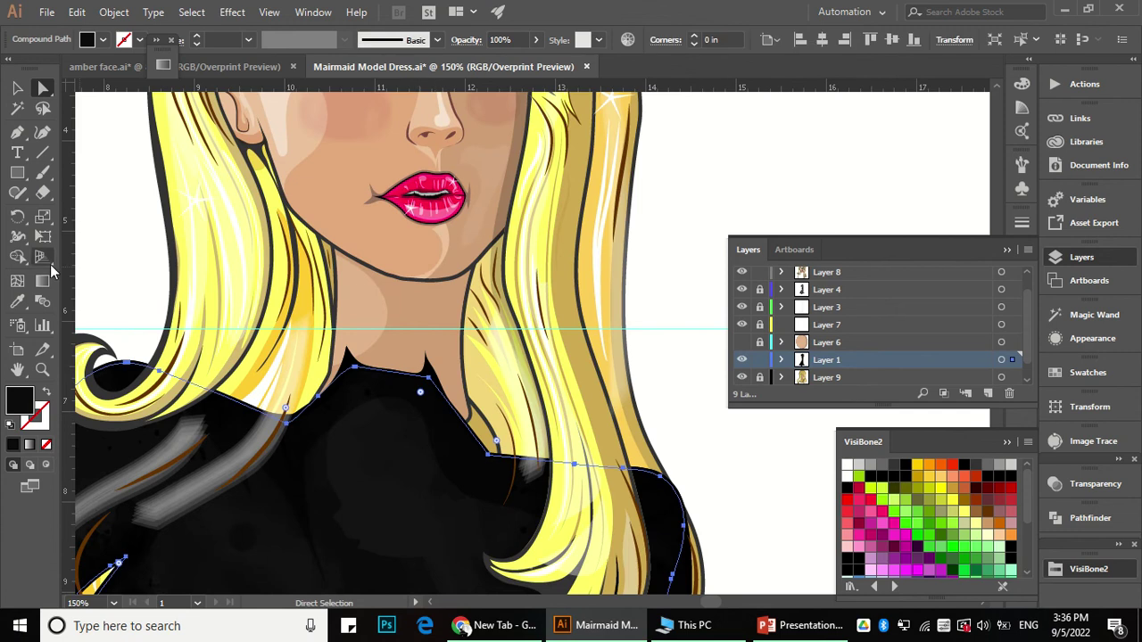
pyautogui.click(17, 193)
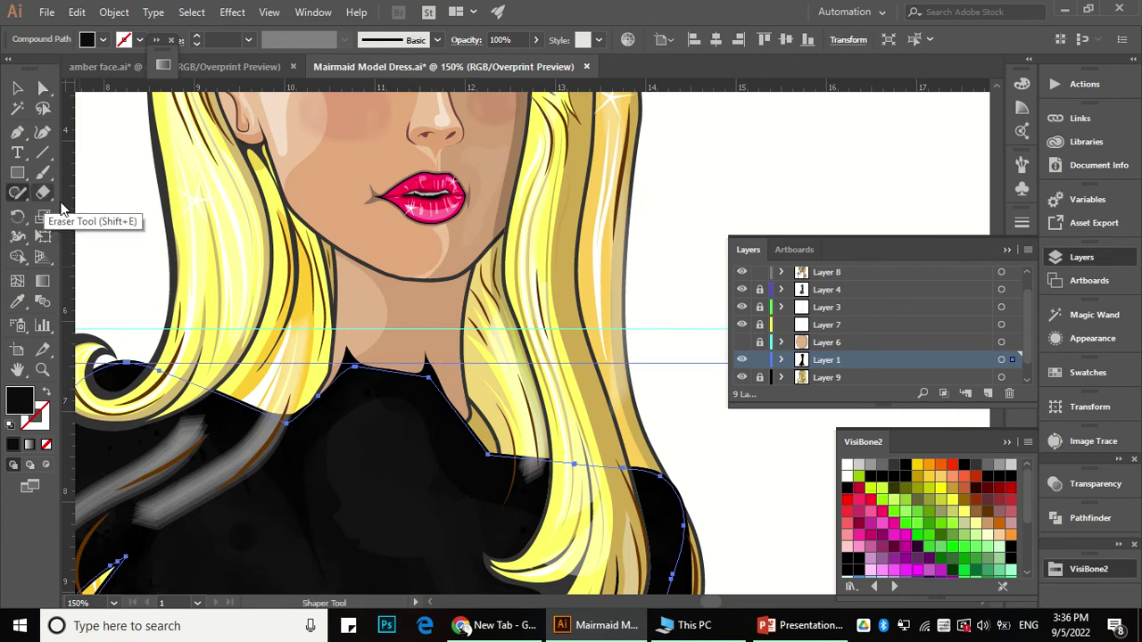
pyautogui.moveTo(17, 193); pyautogui.dragTo(87, 210)
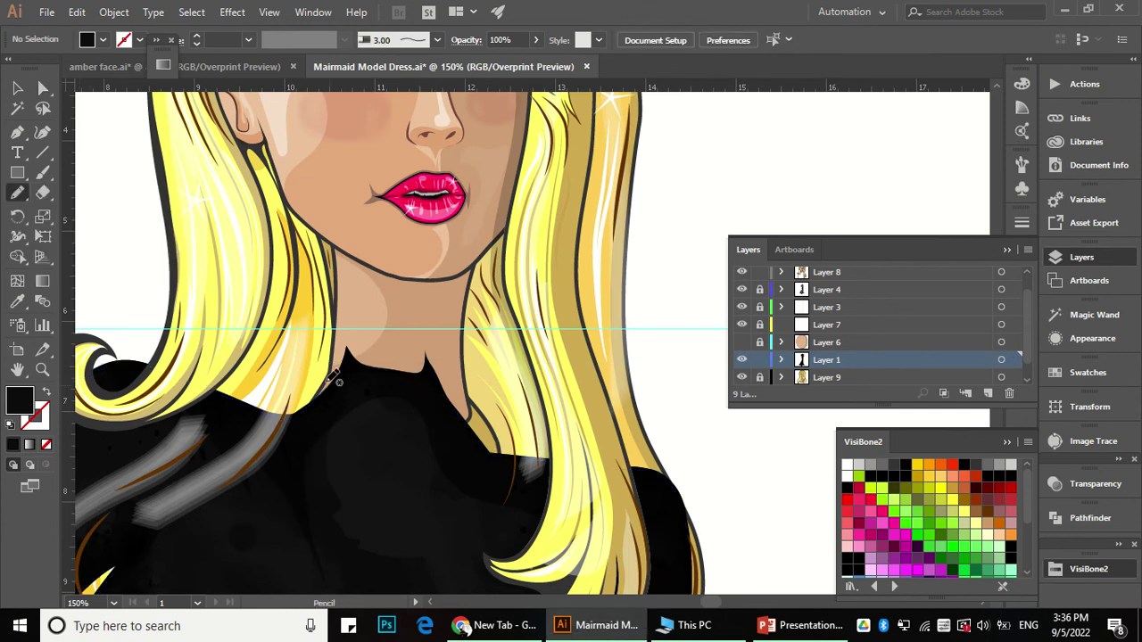
# Step: Select the dress's outline path and redraw its upper edge with the Pencil, raising the collar along the left side of the neck
pyautogui.press('a')
pyautogui.click(340, 401)
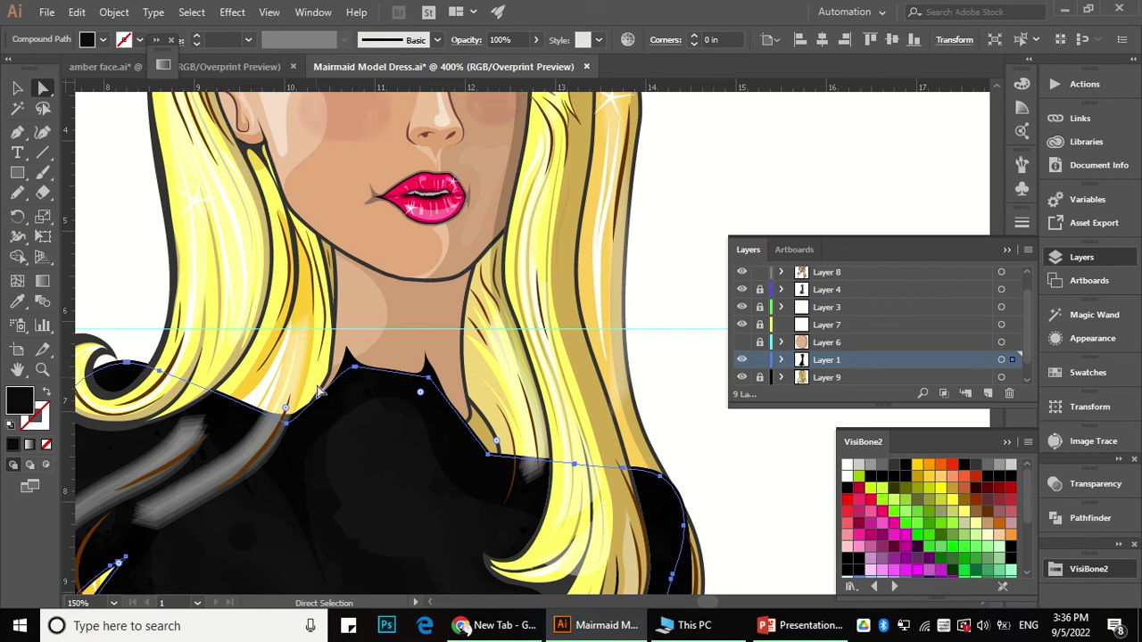
pyautogui.scroll(3, 322, 391)
pyautogui.click(398, 361)
pyautogui.click(17, 190)
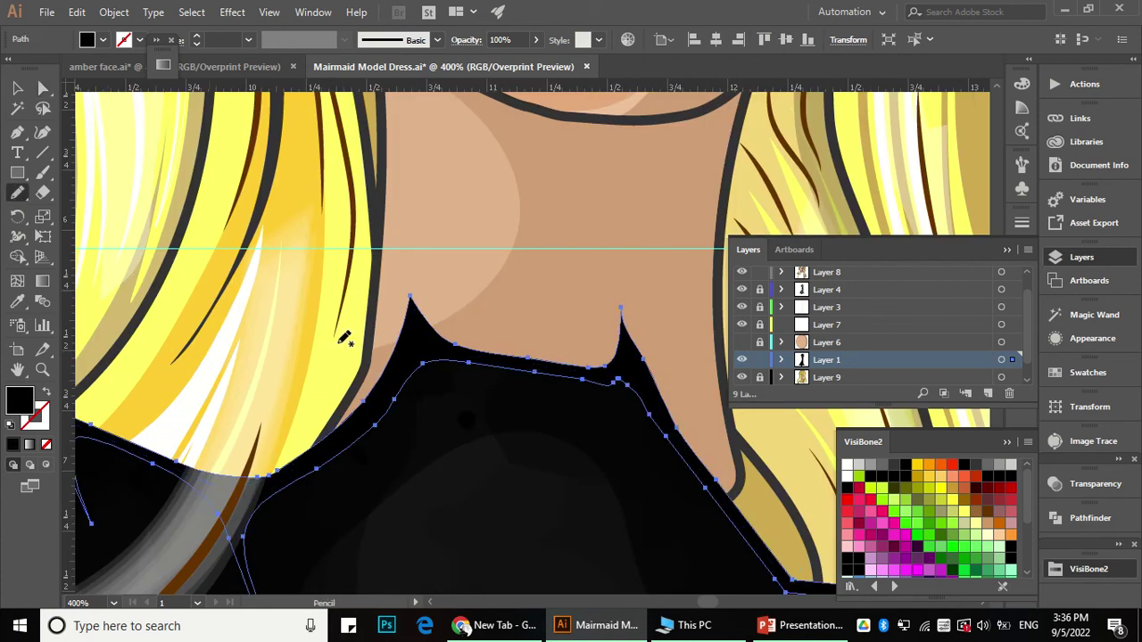
pyautogui.scroll(-2, 390, 346)
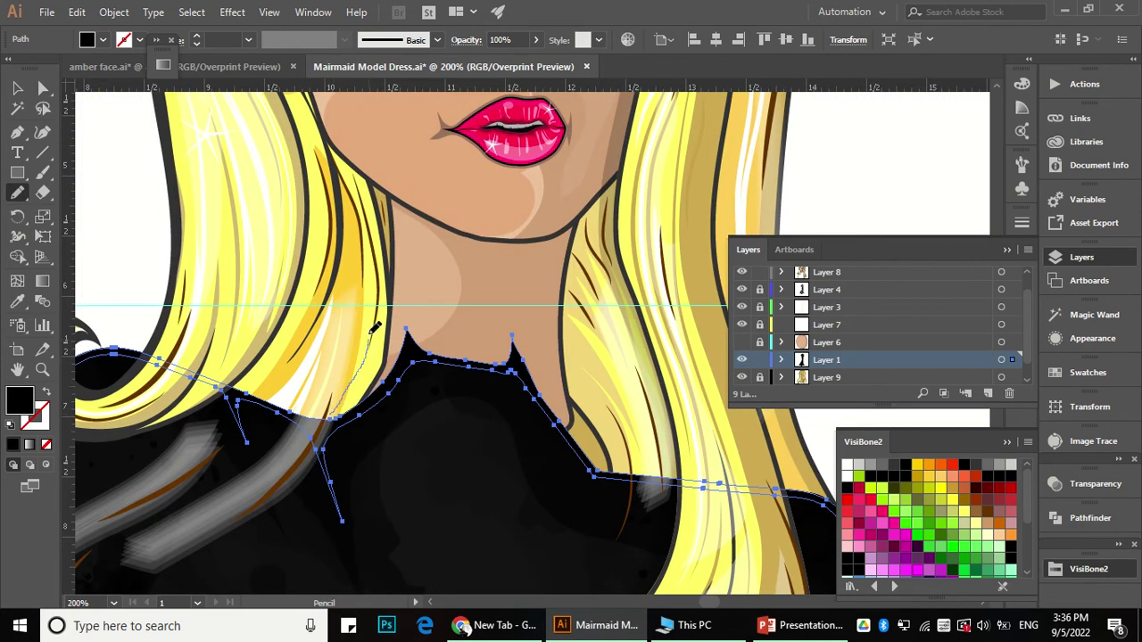
pyautogui.moveTo(451, 355); pyautogui.dragTo(453, 354)
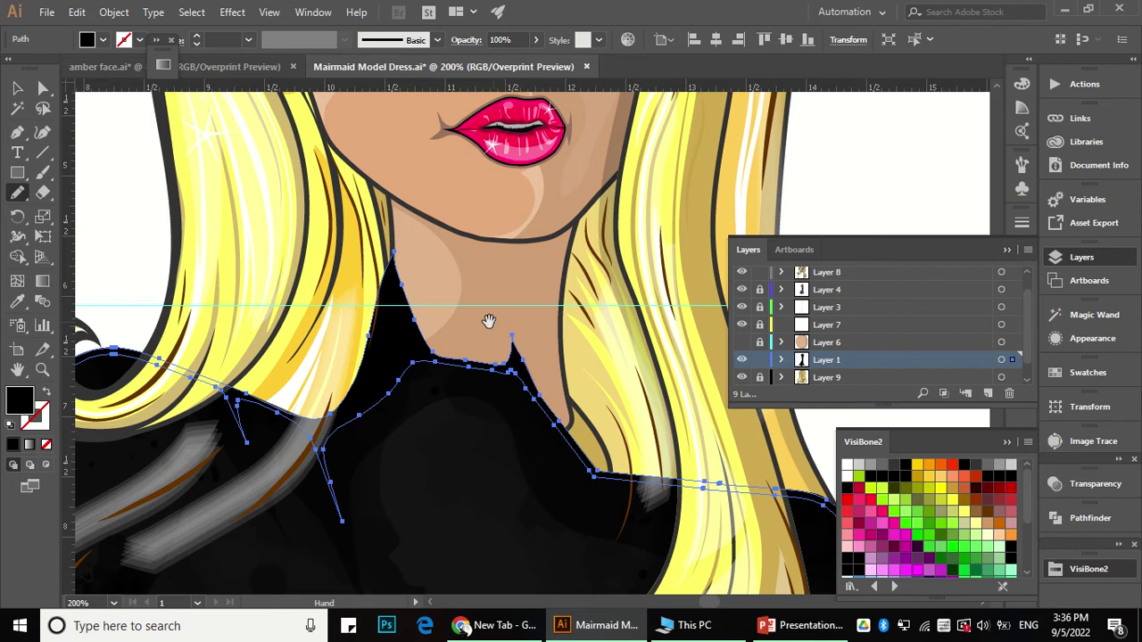
# Step: Redraw the outline's upper edge with the Pencil as a smooth high neckline across the neck and down the right shoulder
pyautogui.hscroll(1, 484, 318)
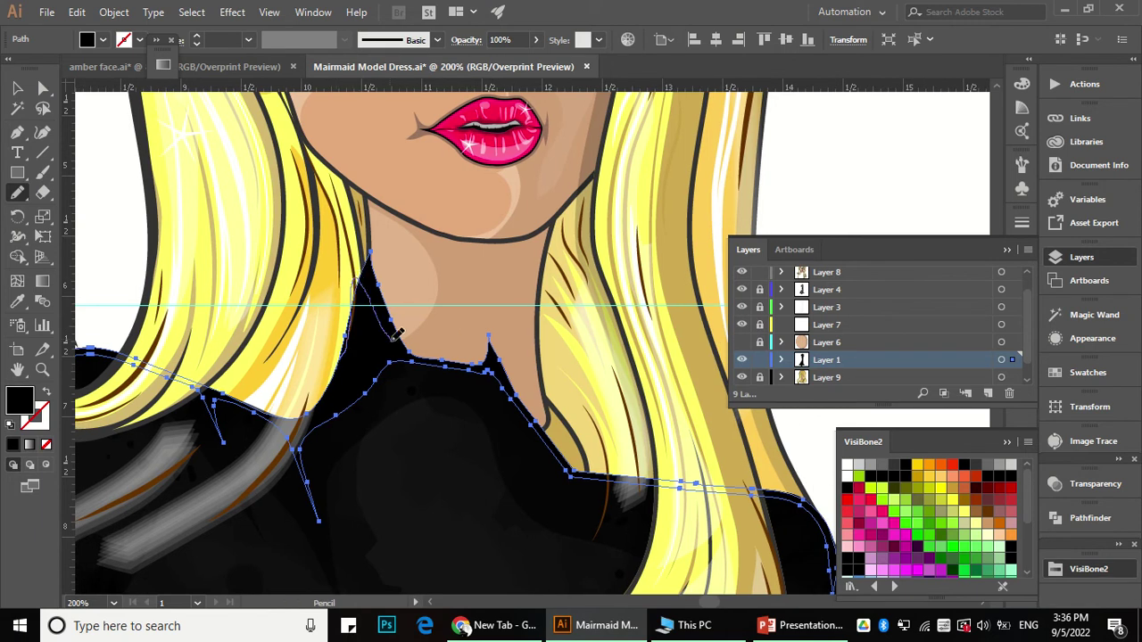
pyautogui.moveTo(430, 353)
pyautogui.mouseDown()
pyautogui.moveTo(472, 350)
pyautogui.moveTo(444, 337)
pyautogui.mouseUp()
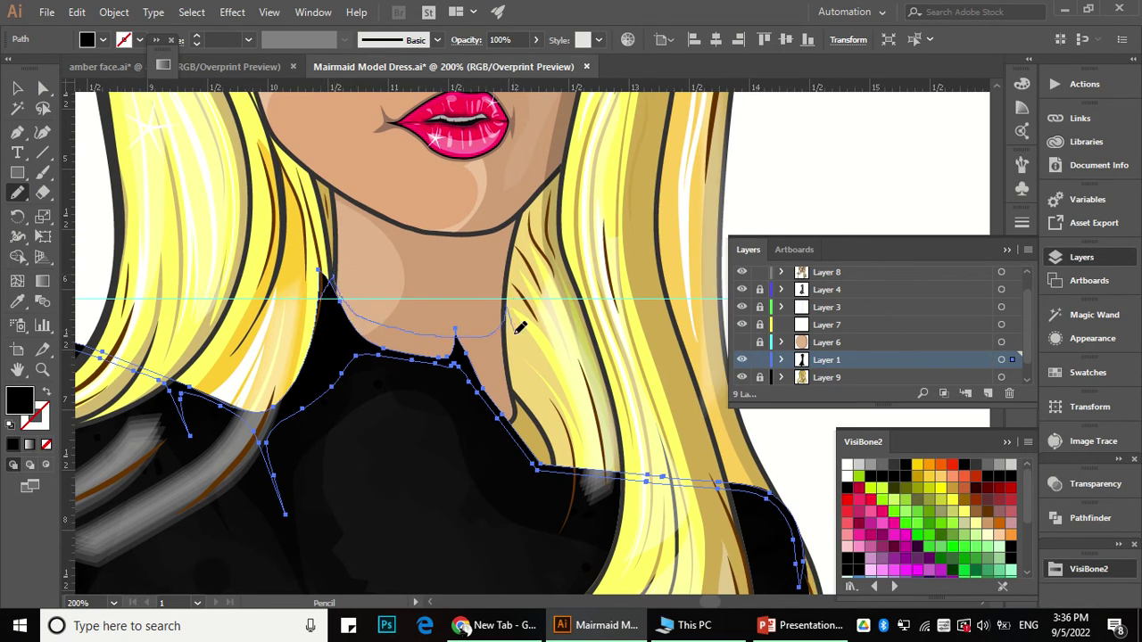
pyautogui.moveTo(596, 459); pyautogui.dragTo(599, 465)
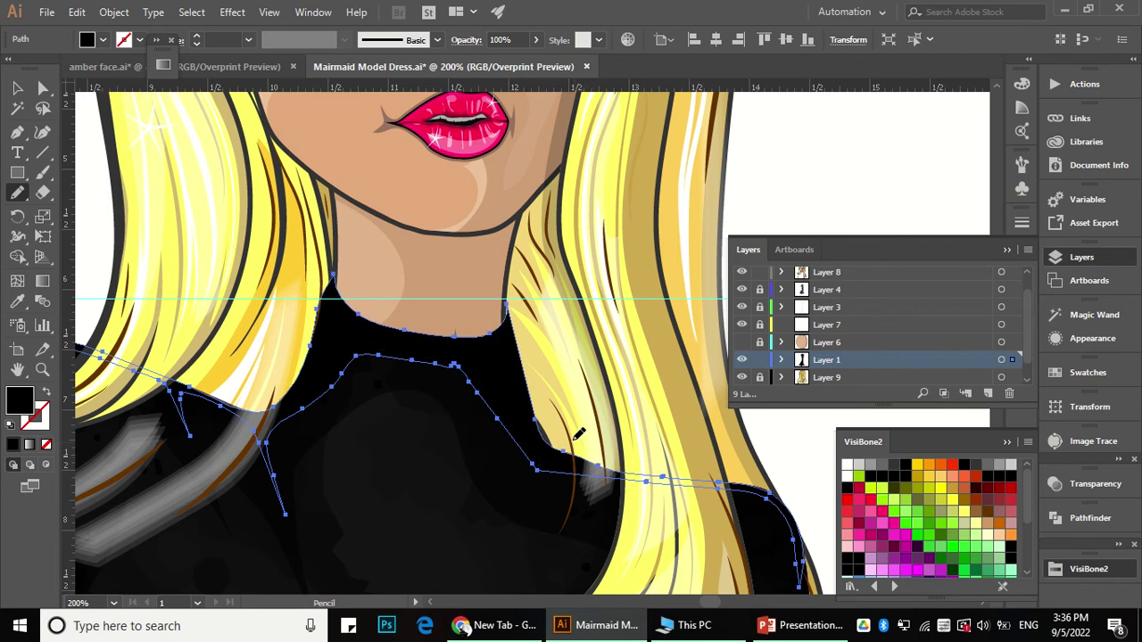
pyautogui.scroll(-1, 529, 419)
pyautogui.scroll(1, 533, 408)
pyautogui.moveTo(531, 401); pyautogui.dragTo(539, 415)
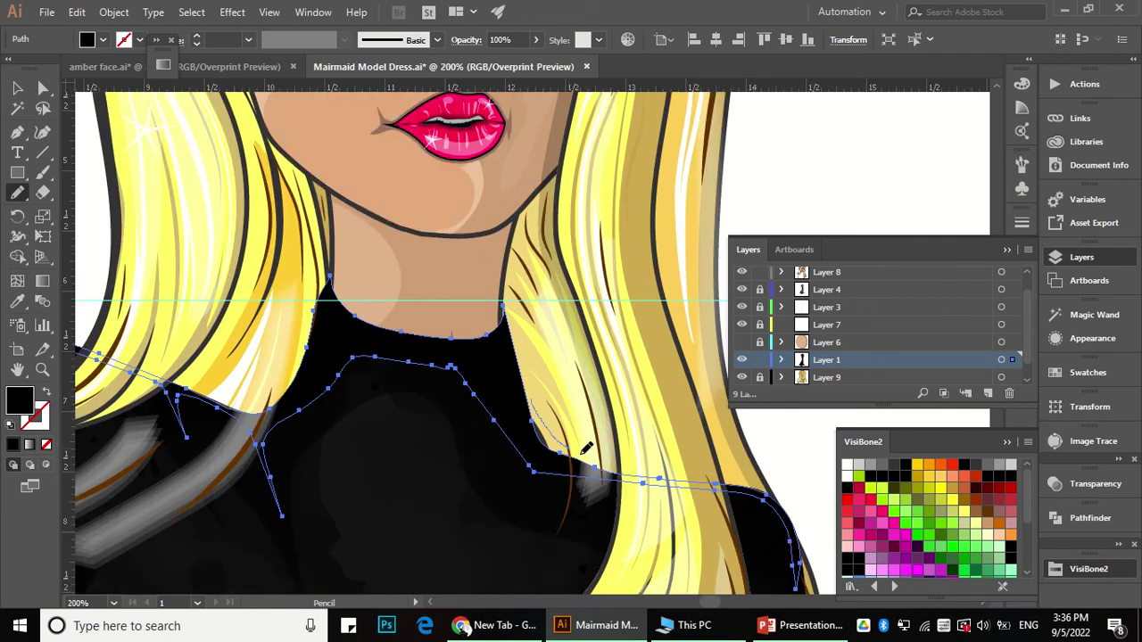
# Step: Redraw the inner edge of the dress outline with the Pencil to follow the raised collar, and deselect it
pyautogui.press('a')
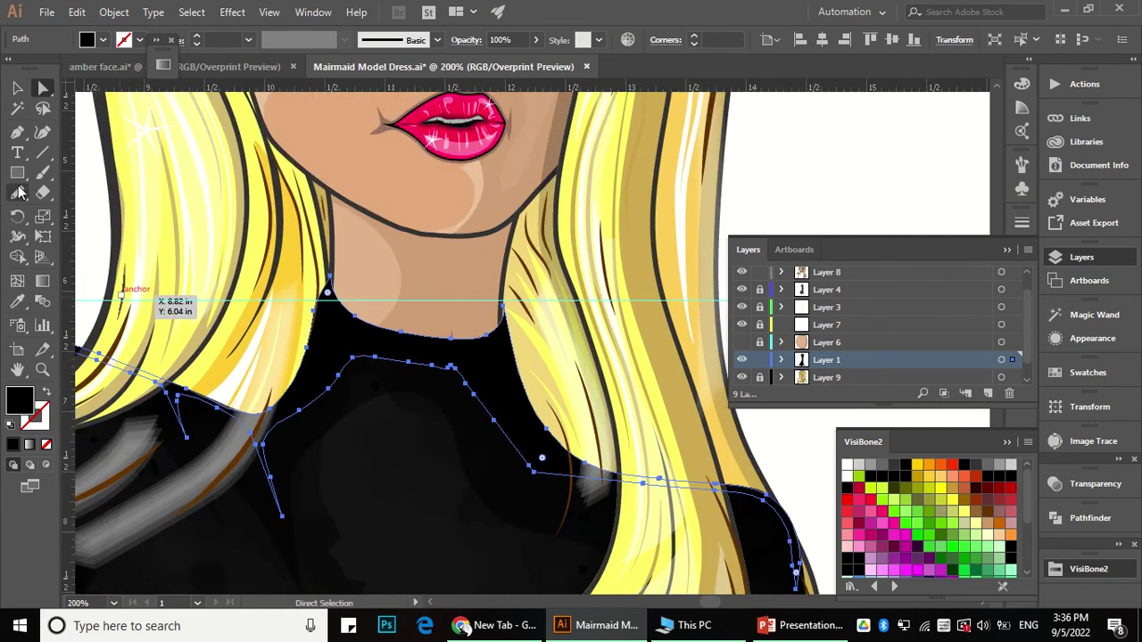
pyautogui.click(19, 192)
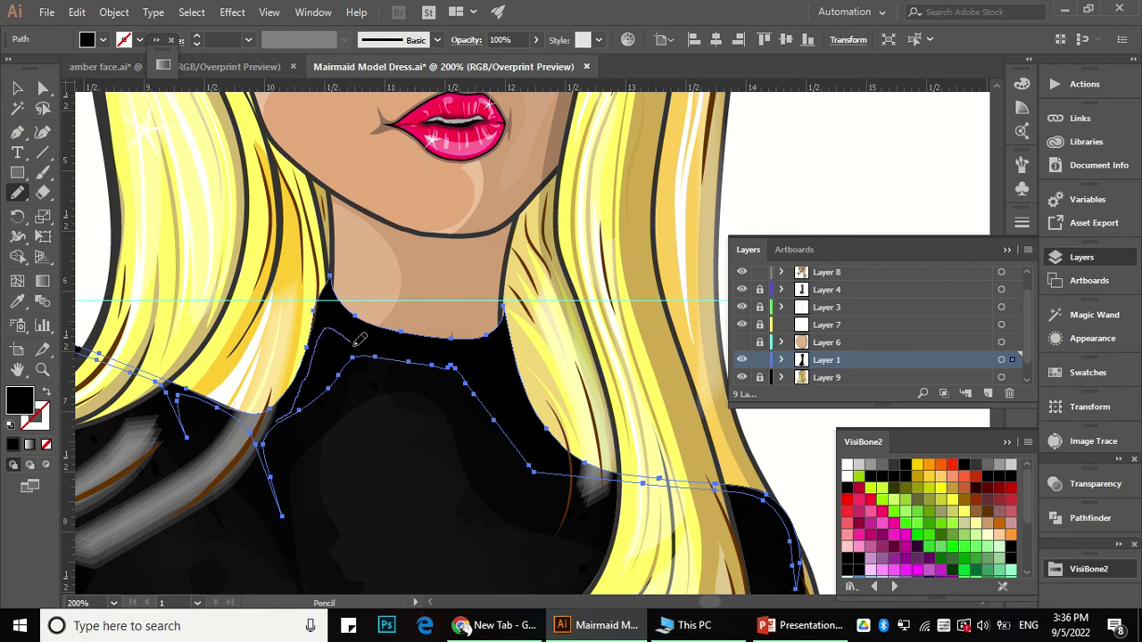
pyautogui.moveTo(355, 344)
pyautogui.mouseDown()
pyautogui.moveTo(397, 356)
pyautogui.moveTo(485, 349)
pyautogui.moveTo(510, 401)
pyautogui.mouseUp()
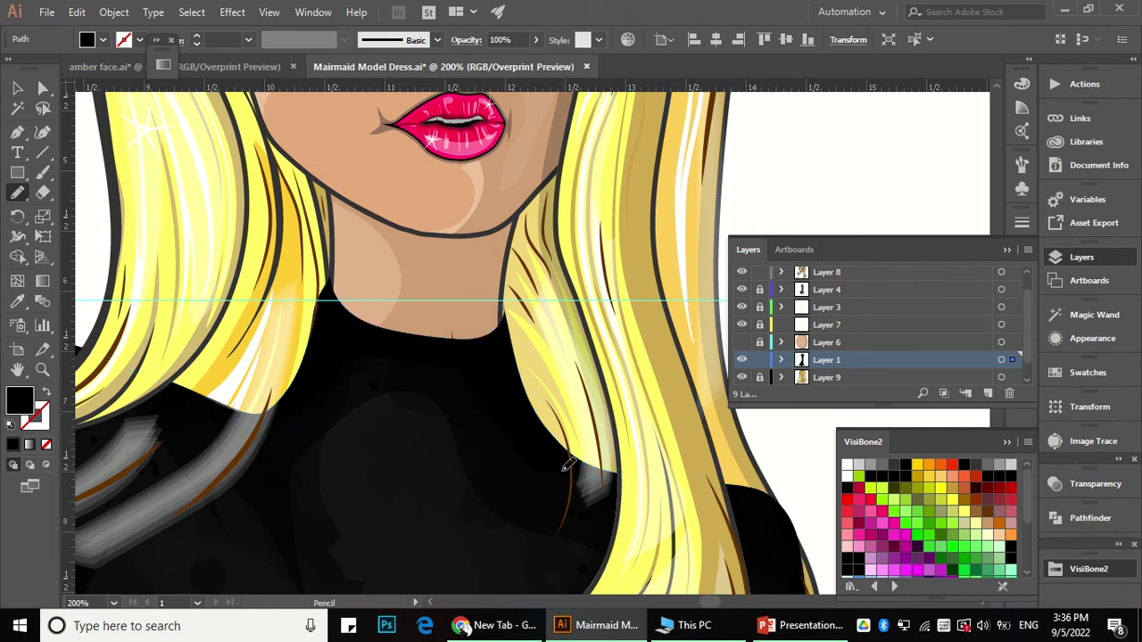
pyautogui.scroll(-2, 480, 393)
pyautogui.press('a')
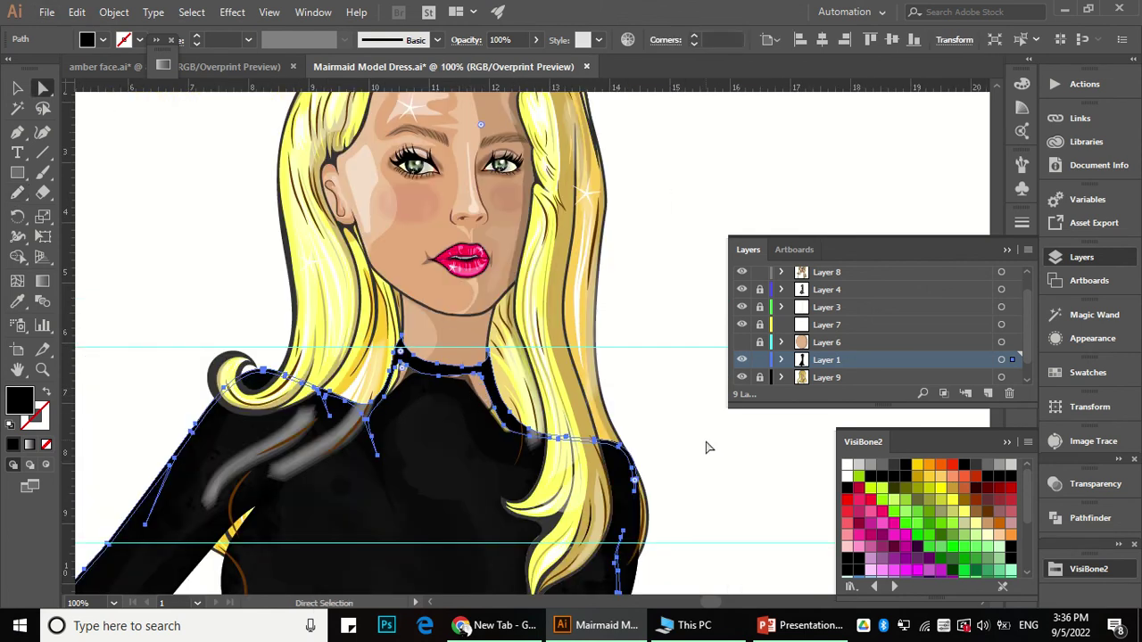
pyautogui.click(706, 440)
# Step: Select the dress's fill shape and redraw its neckline with the Pencil up to the raised collar outline, closing the skin-coloured gaps
pyautogui.scroll(1, 510, 370)
pyautogui.click(437, 424)
pyautogui.click(437, 430)
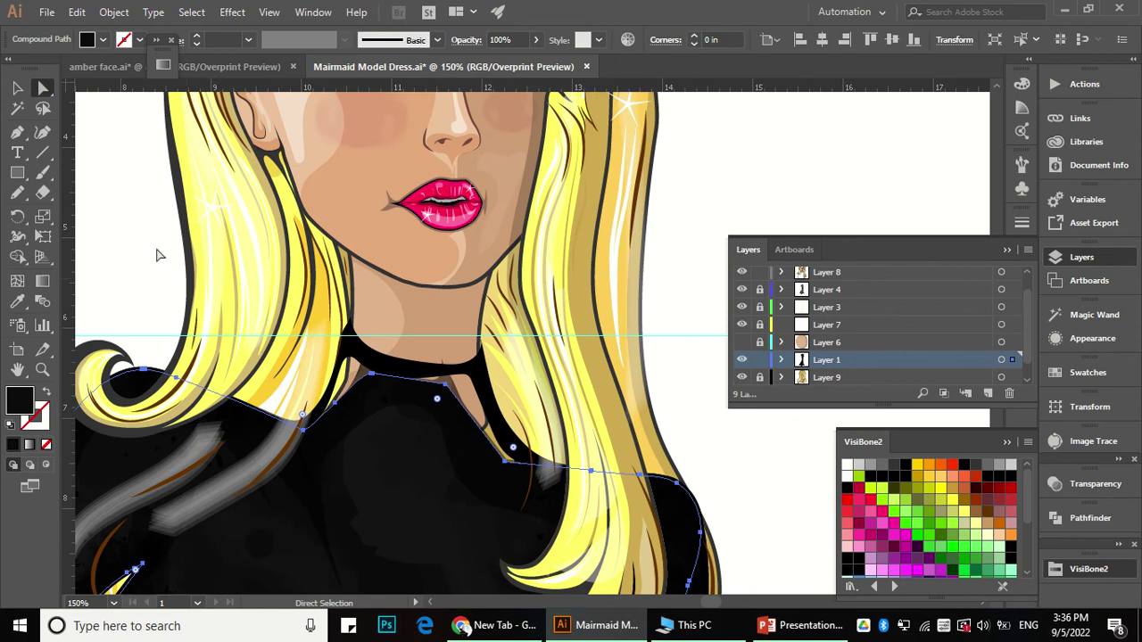
pyautogui.press('n')
pyautogui.scroll(1, 377, 385)
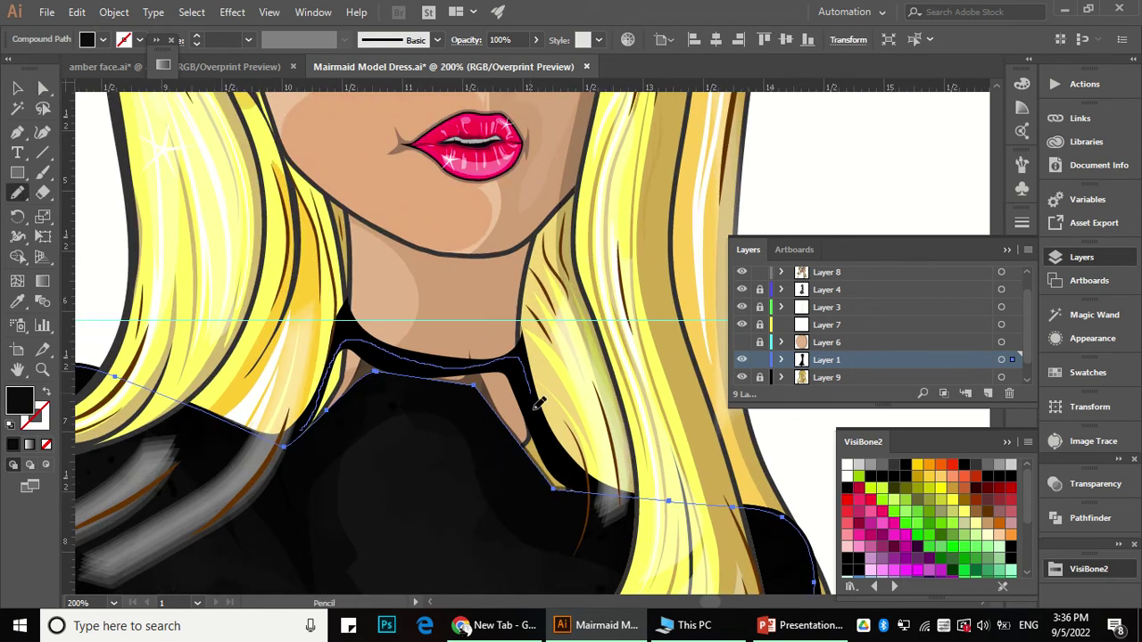
pyautogui.moveTo(539, 403); pyautogui.dragTo(565, 482)
pyautogui.moveTo(540, 441); pyautogui.dragTo(607, 493)
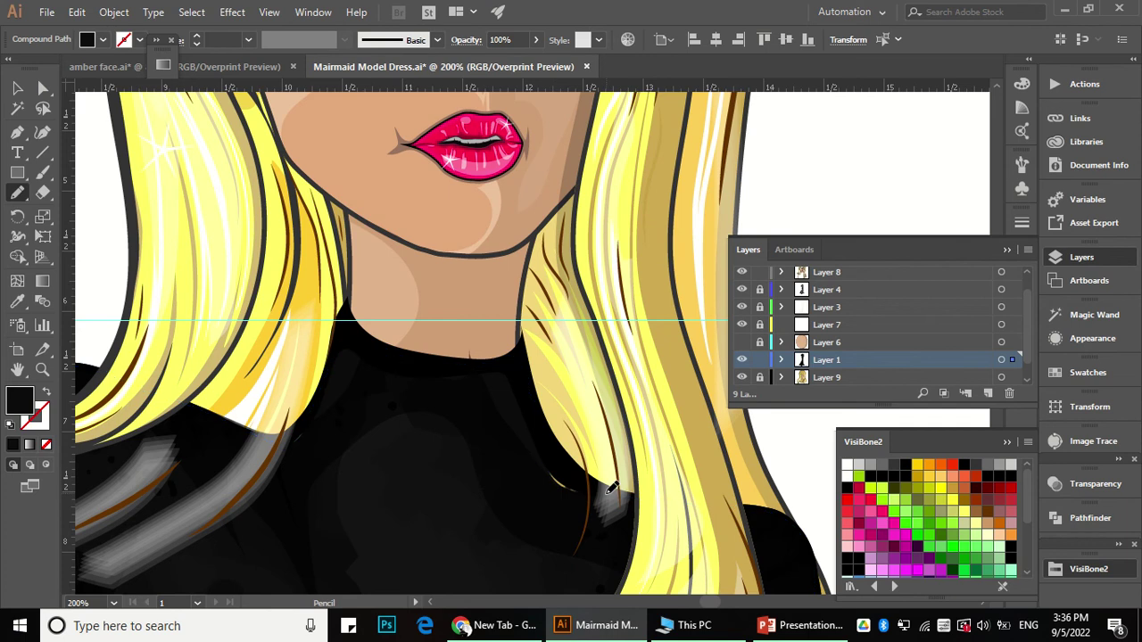
pyautogui.scroll(-3, 462, 386)
pyautogui.press('a')
pyautogui.click(609, 299)
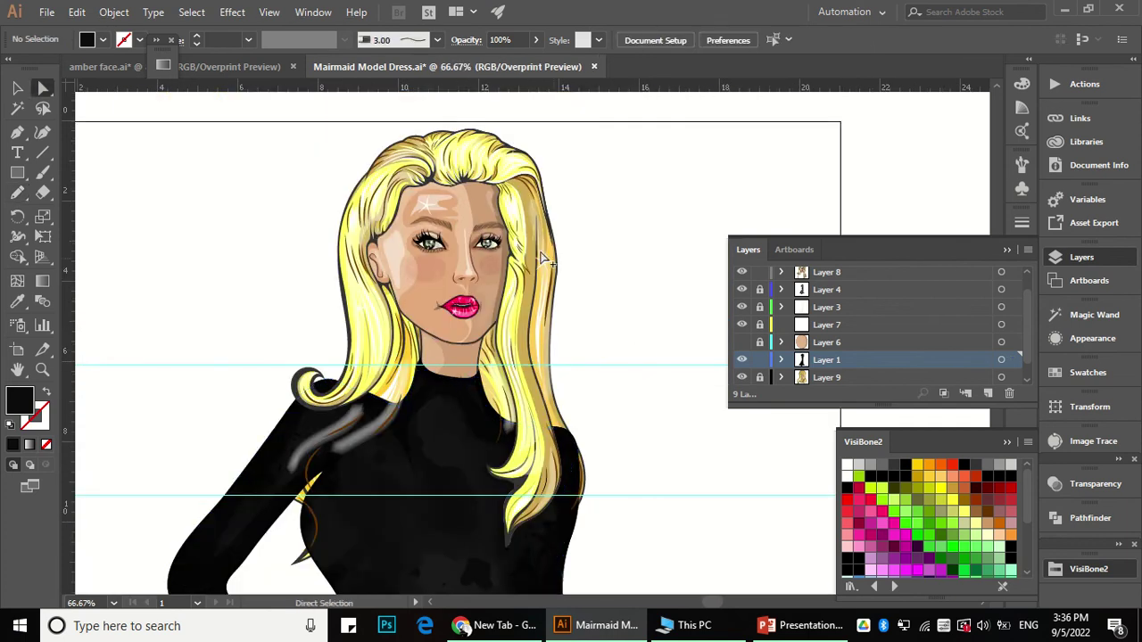
# Step: Lock Layer 1 and Layer 8, and unlock Layer 4 for editing the dress texture at the hand on the hip
pyautogui.scroll(-2, 588, 268)
pyautogui.press('v')
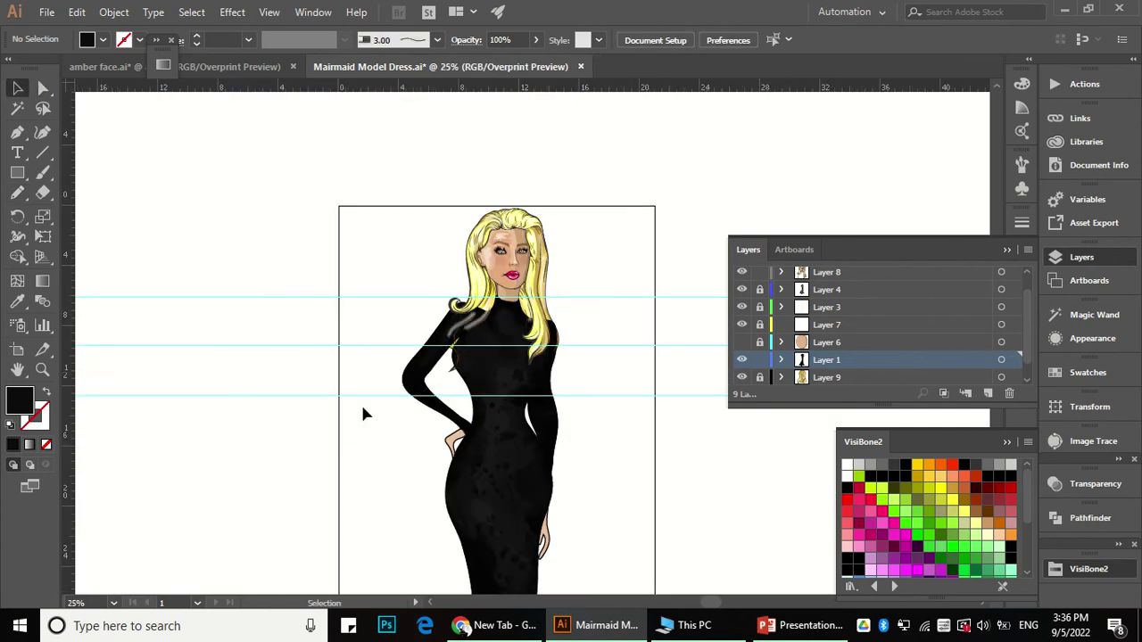
pyautogui.scroll(1, 446, 433)
pyautogui.scroll(2, 449, 363)
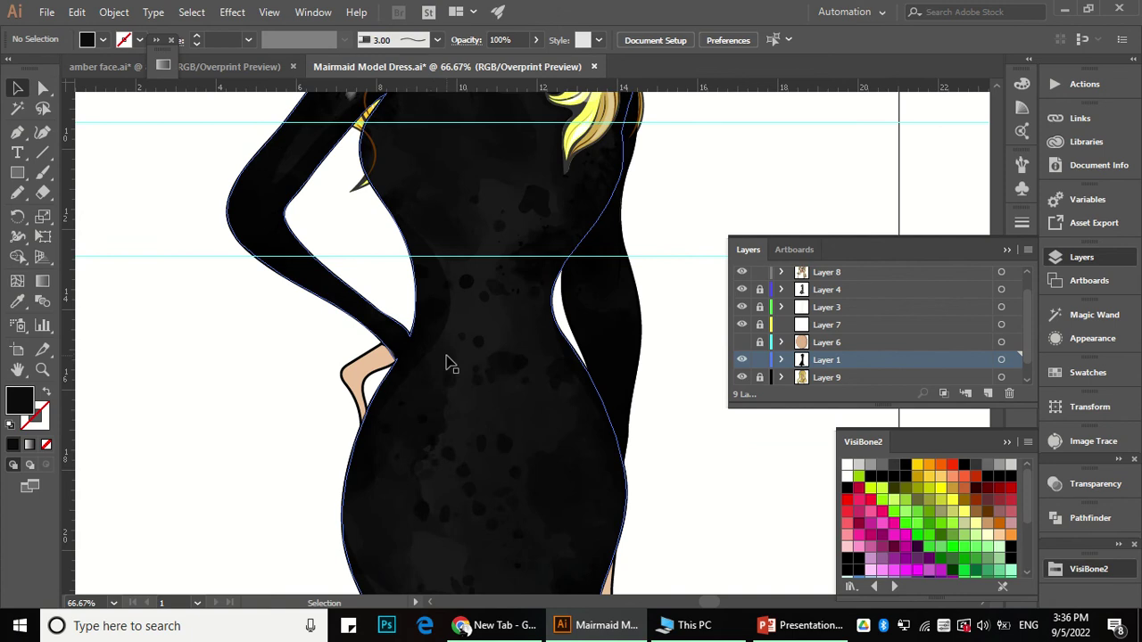
pyautogui.scroll(2, 392, 341)
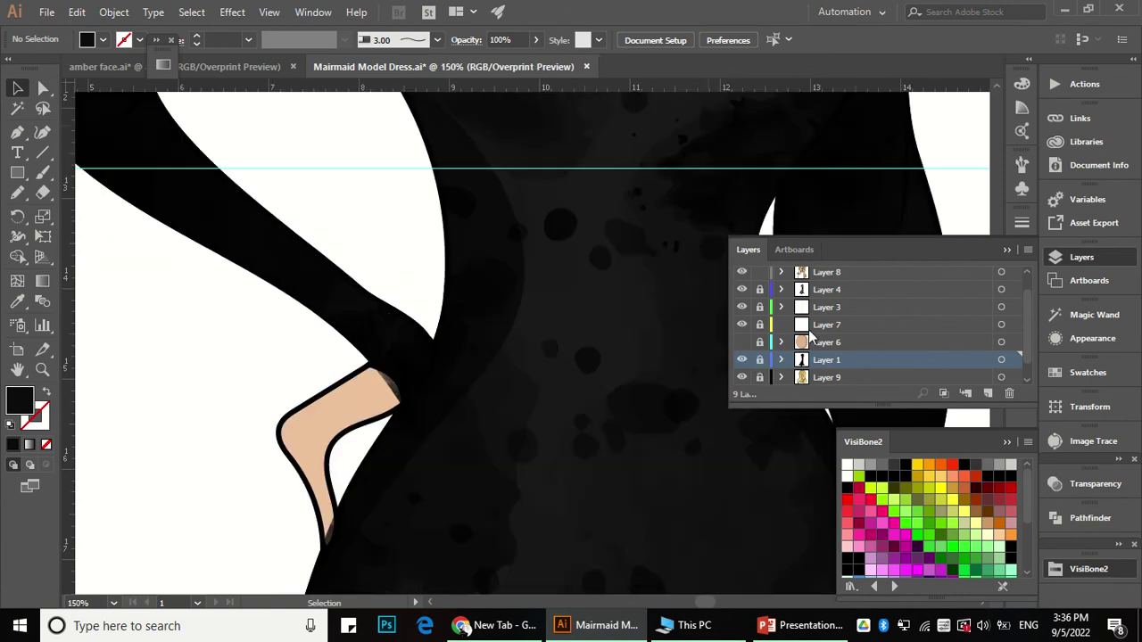
pyautogui.press('a')
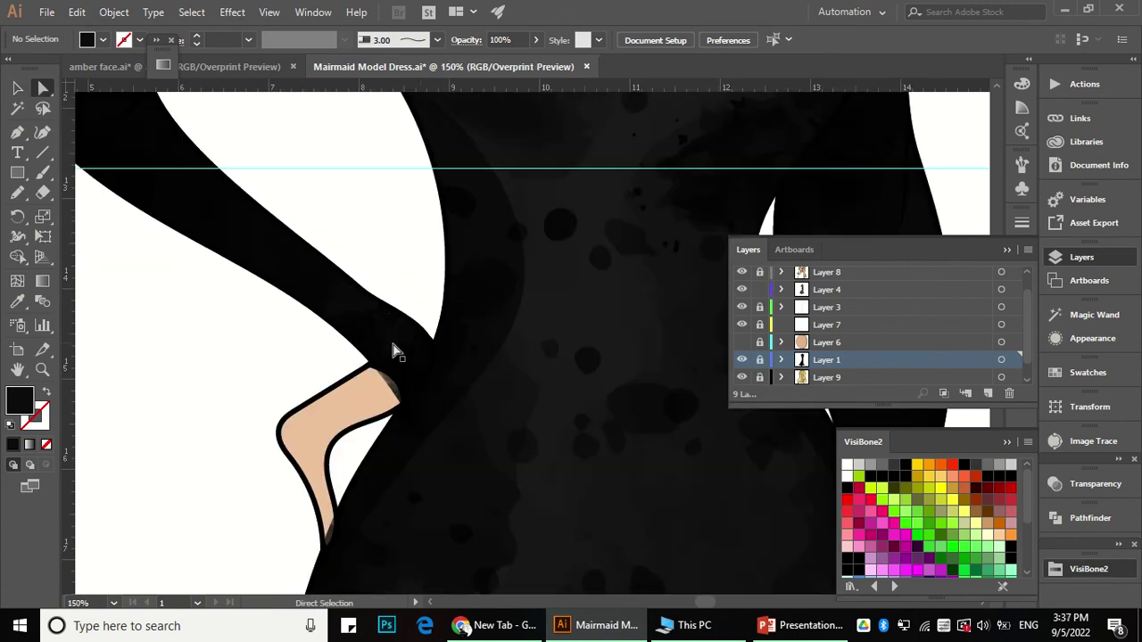
# Step: Select the Layer 4 compound path at the hip-side wrist and redraw its edge with the Pencil along the sleeve cuff's curve
pyautogui.scroll(3, 388, 402)
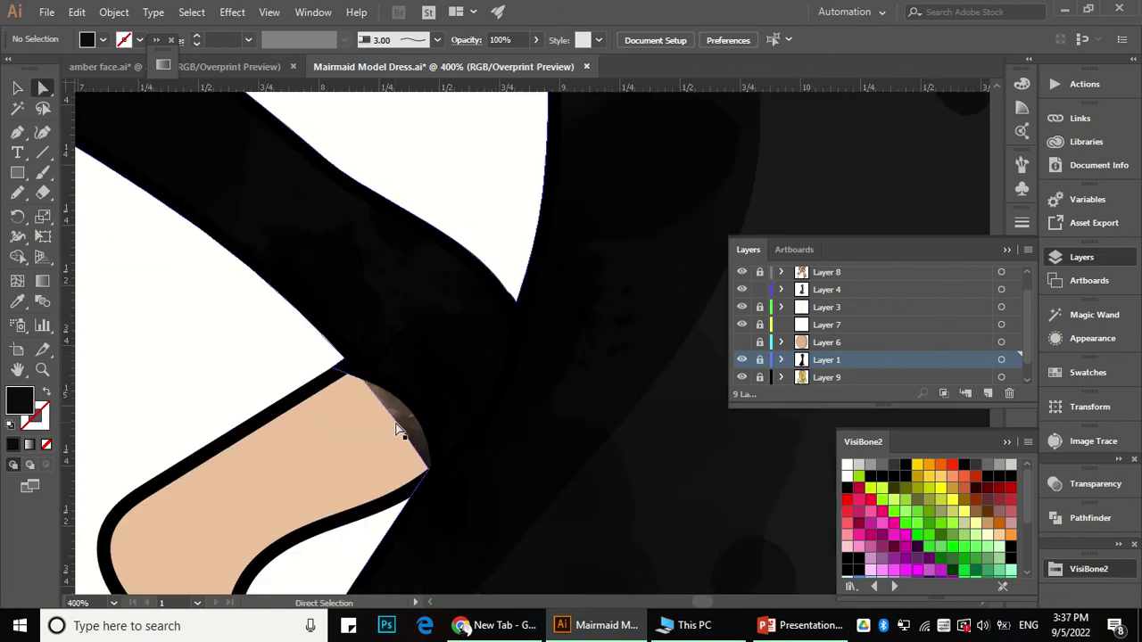
pyautogui.click(399, 431)
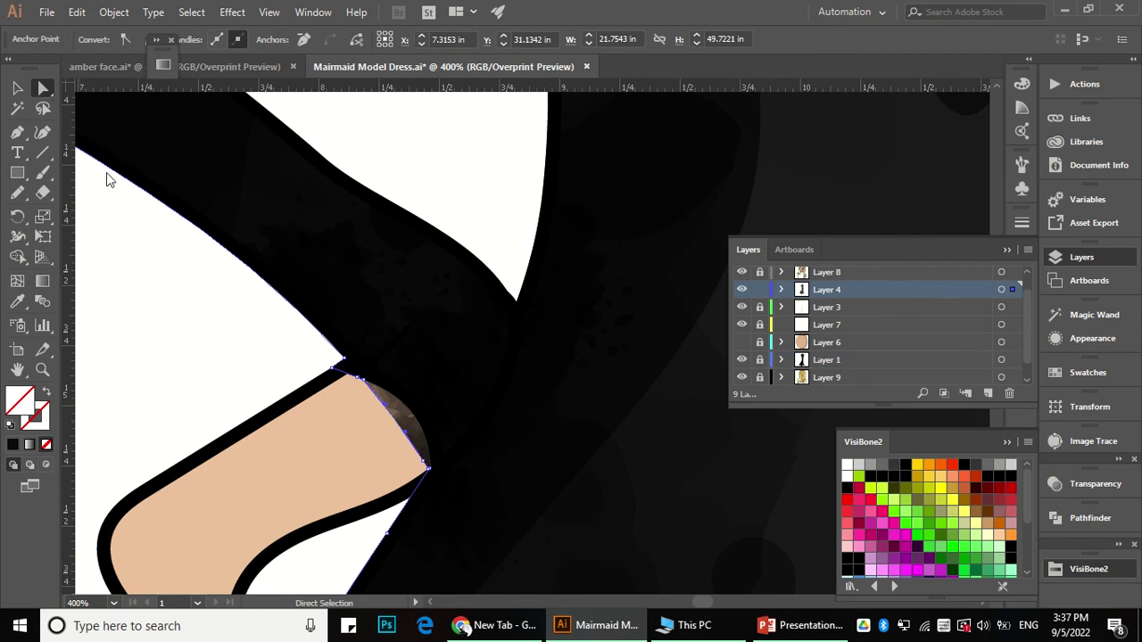
pyautogui.click(18, 198)
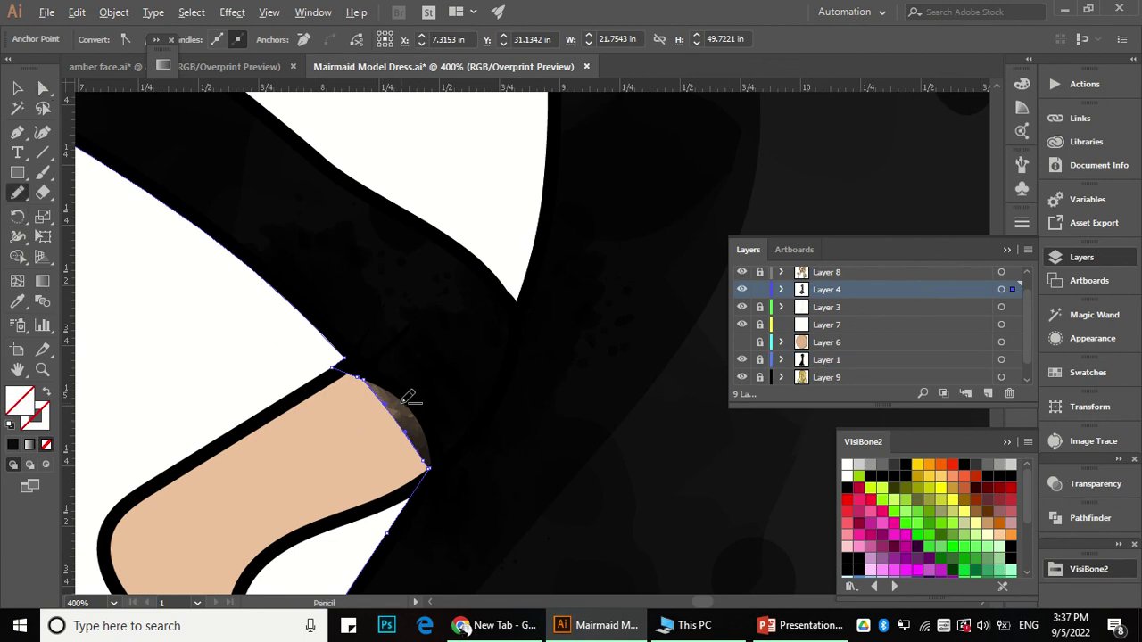
pyautogui.scroll(2, 414, 441)
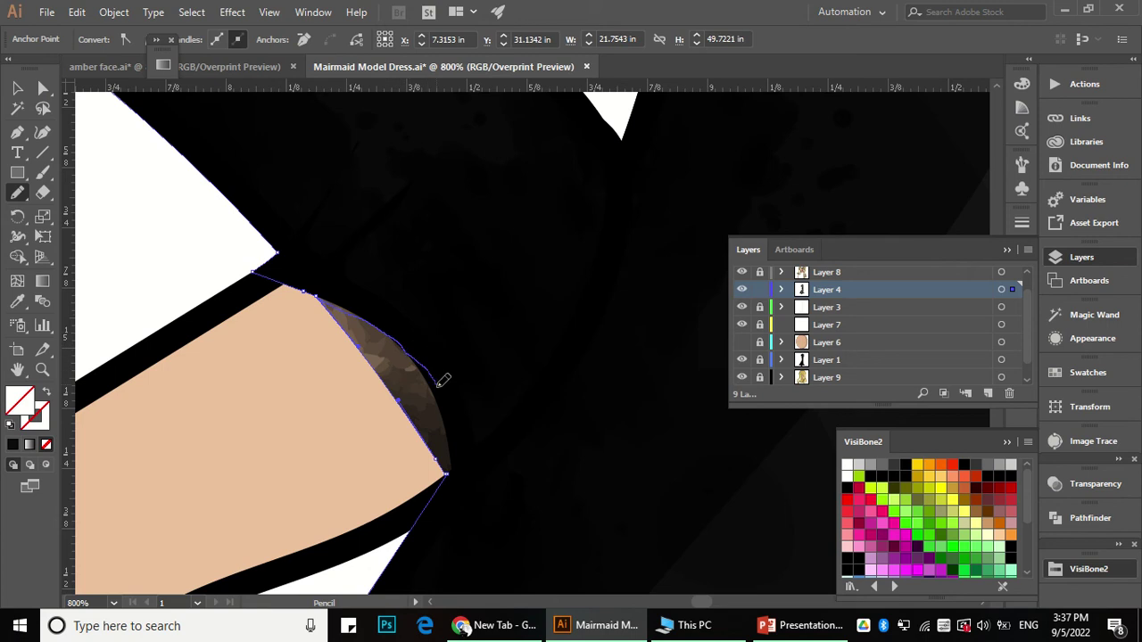
pyautogui.moveTo(456, 473); pyautogui.dragTo(441, 498)
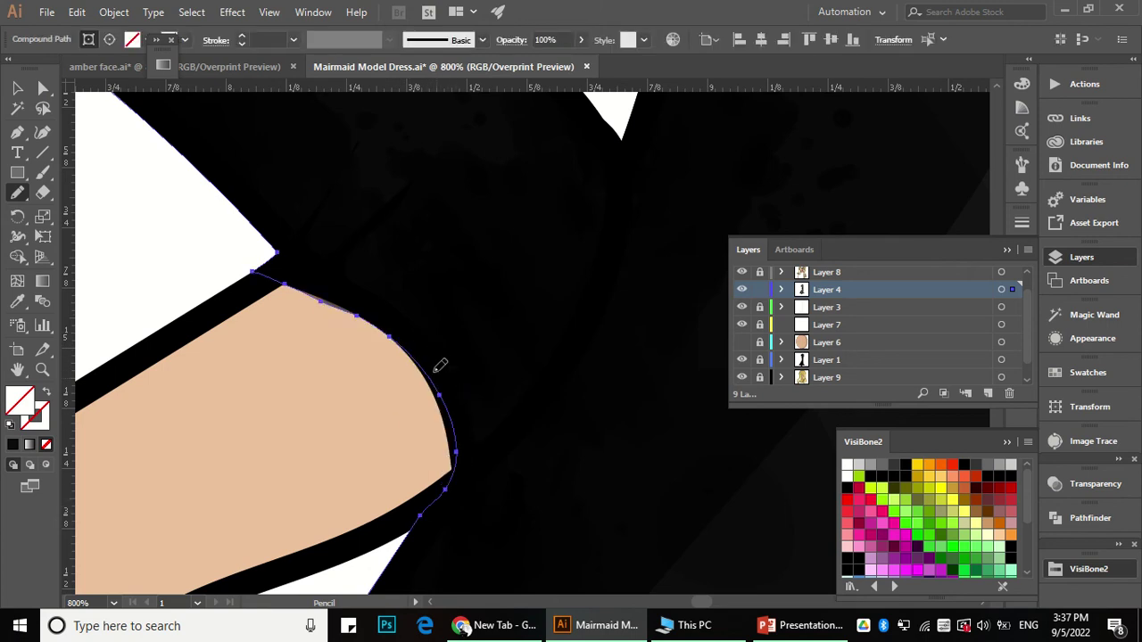
# Step: Adjust the anchor points of Layer 4's compound path to follow the curved cuff at the hip-side wrist, and deselect it
pyautogui.press('a')
pyautogui.moveTo(441, 398); pyautogui.dragTo(437, 407)
pyautogui.moveTo(456, 459); pyautogui.dragTo(450, 462)
pyautogui.scroll(3, 314, 297)
pyautogui.moveTo(339, 321)
pyautogui.mouseDown()
pyautogui.moveTo(352, 327)
pyautogui.moveTo(350, 315)
pyautogui.mouseUp()
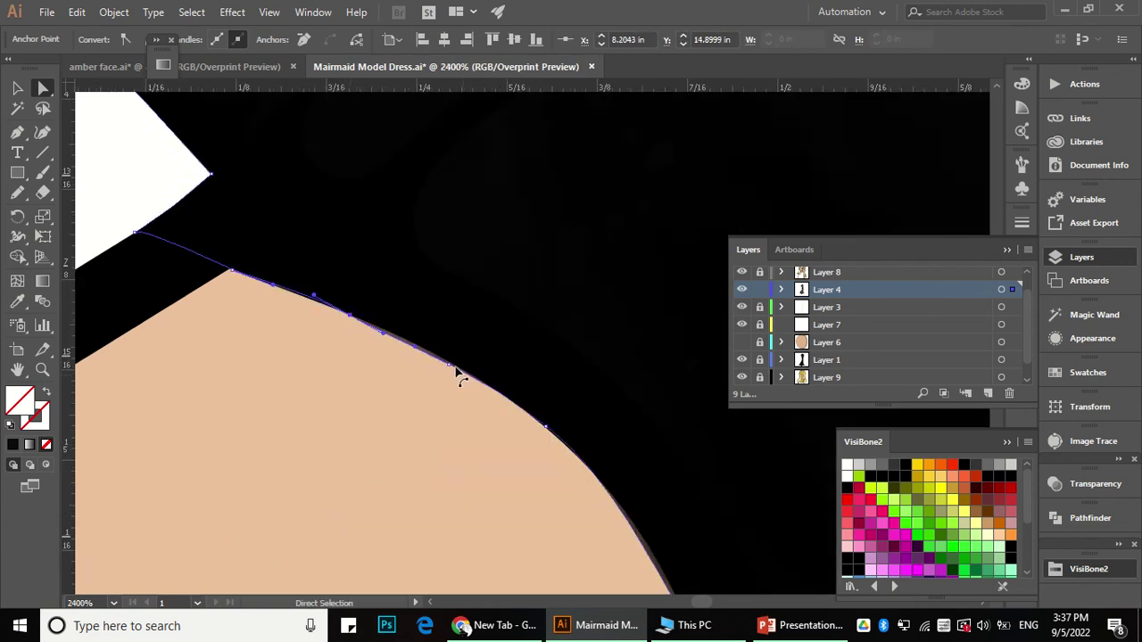
pyautogui.click(450, 365)
pyautogui.scroll(-5, 440, 372)
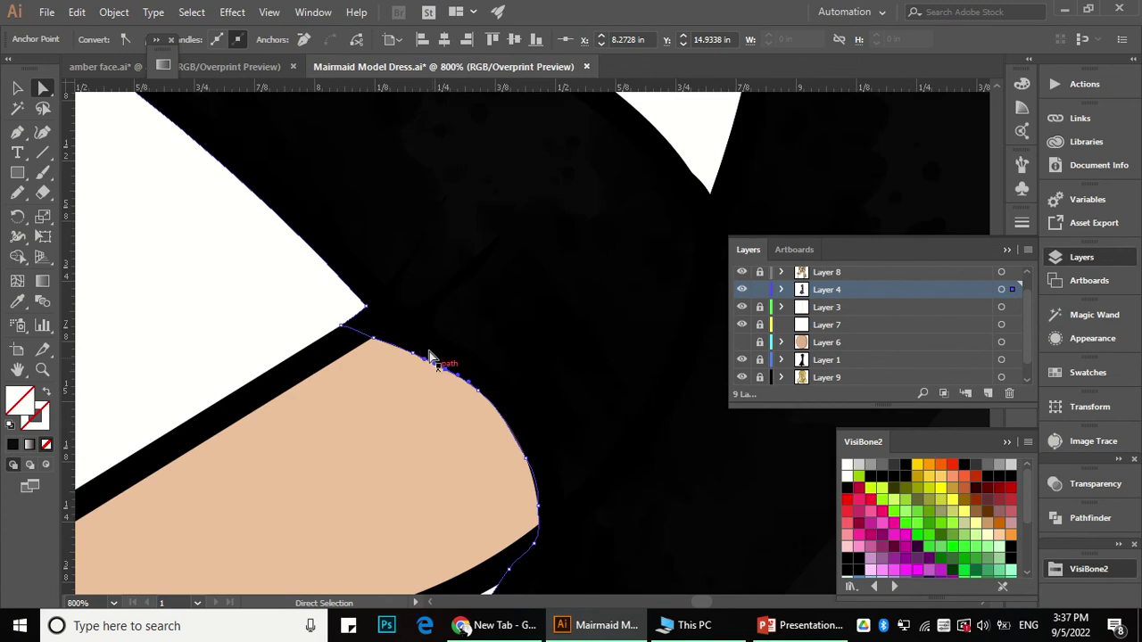
pyautogui.scroll(-4, 377, 395)
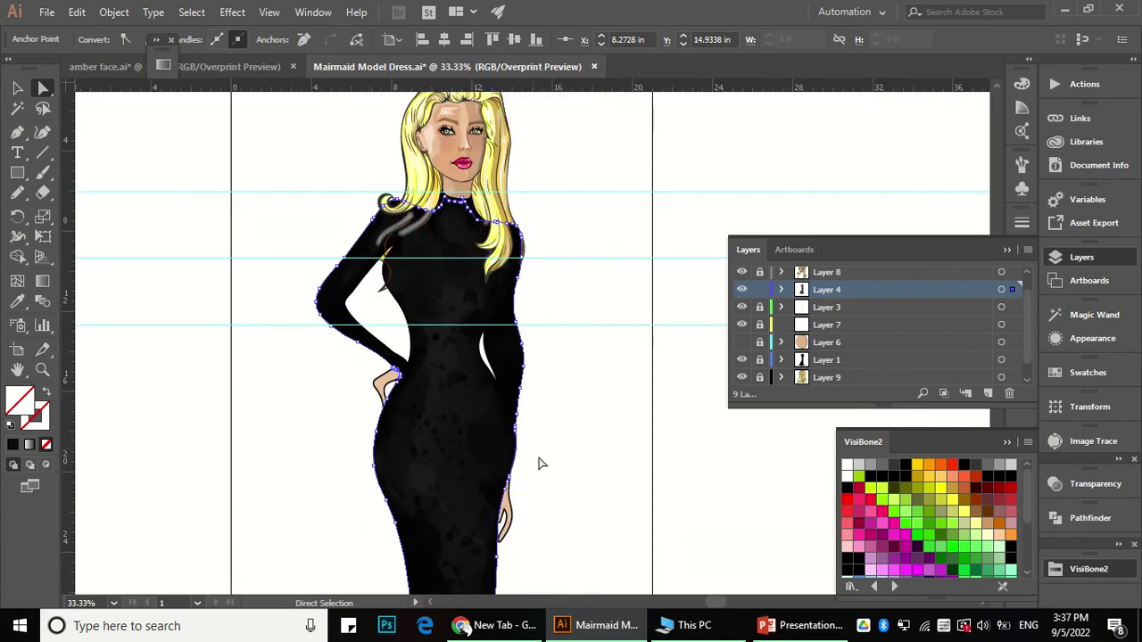
pyautogui.scroll(3, 544, 482)
pyautogui.scroll(-3, 542, 489)
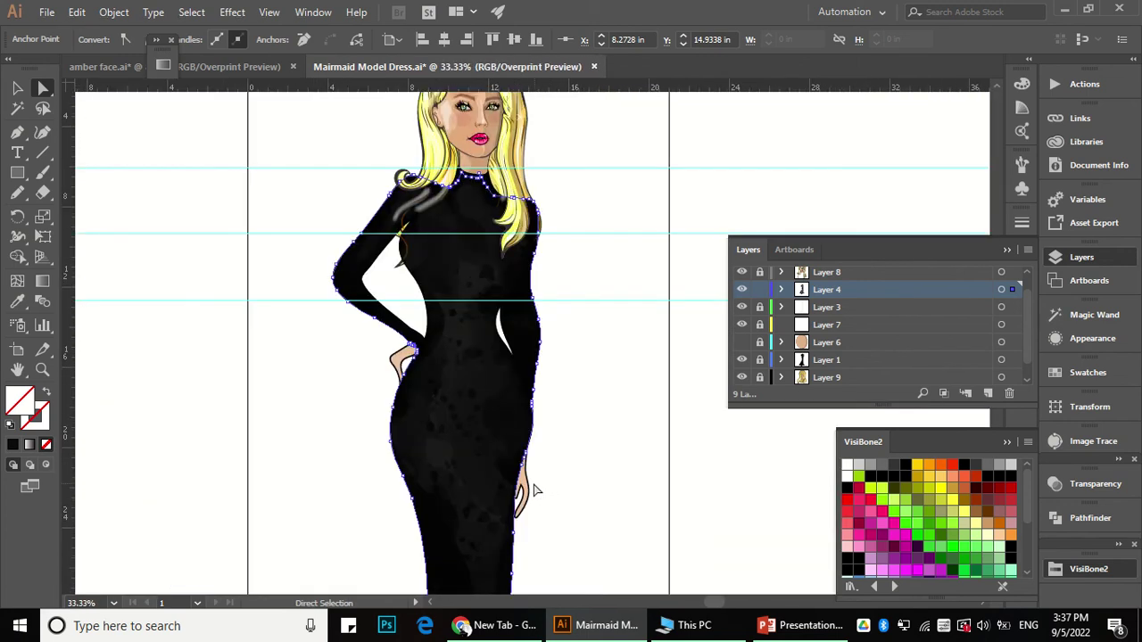
pyautogui.click(591, 451)
pyautogui.scroll(2, 578, 373)
pyautogui.press('v')
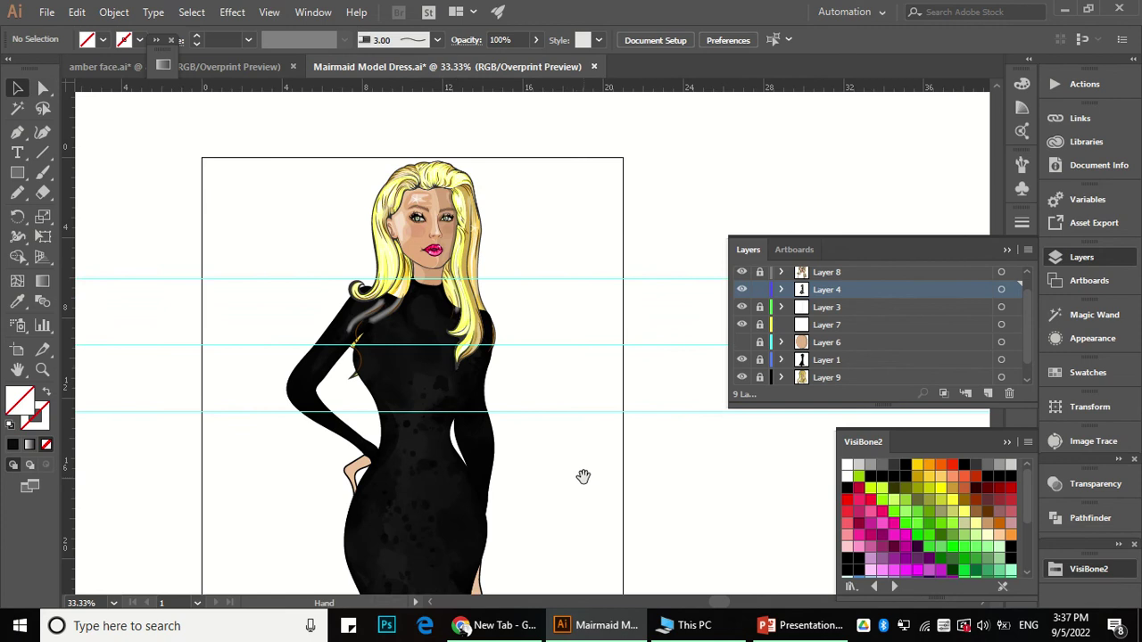
# Step: Expand Layer 4 in the layer list to show its clip group
pyautogui.scroll(-1, 565, 383)
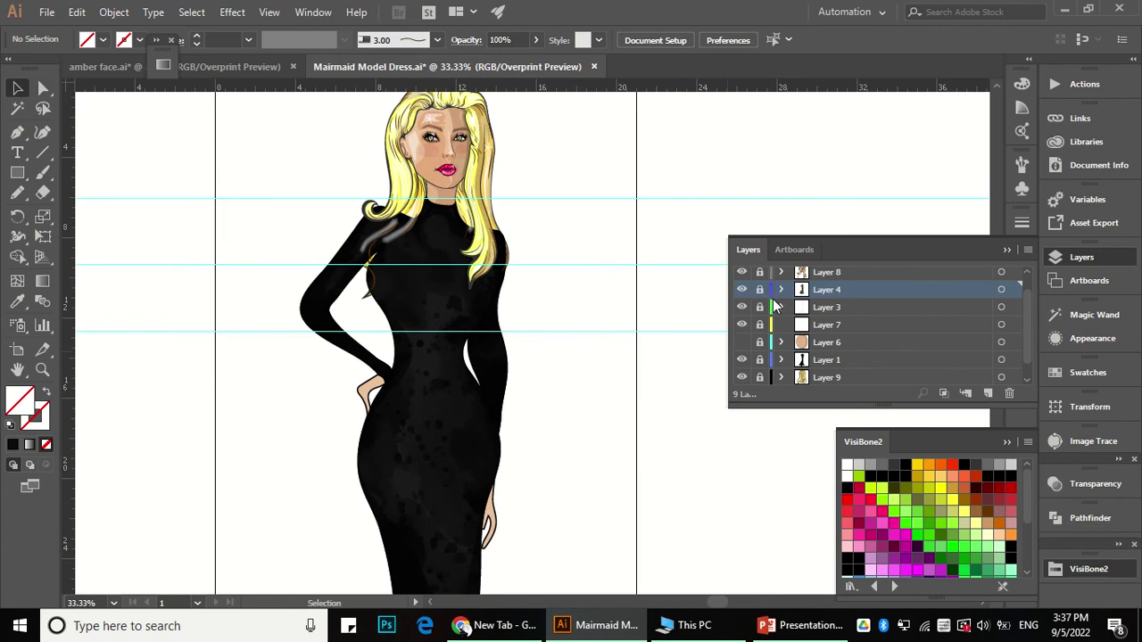
pyautogui.scroll(-1, 773, 299)
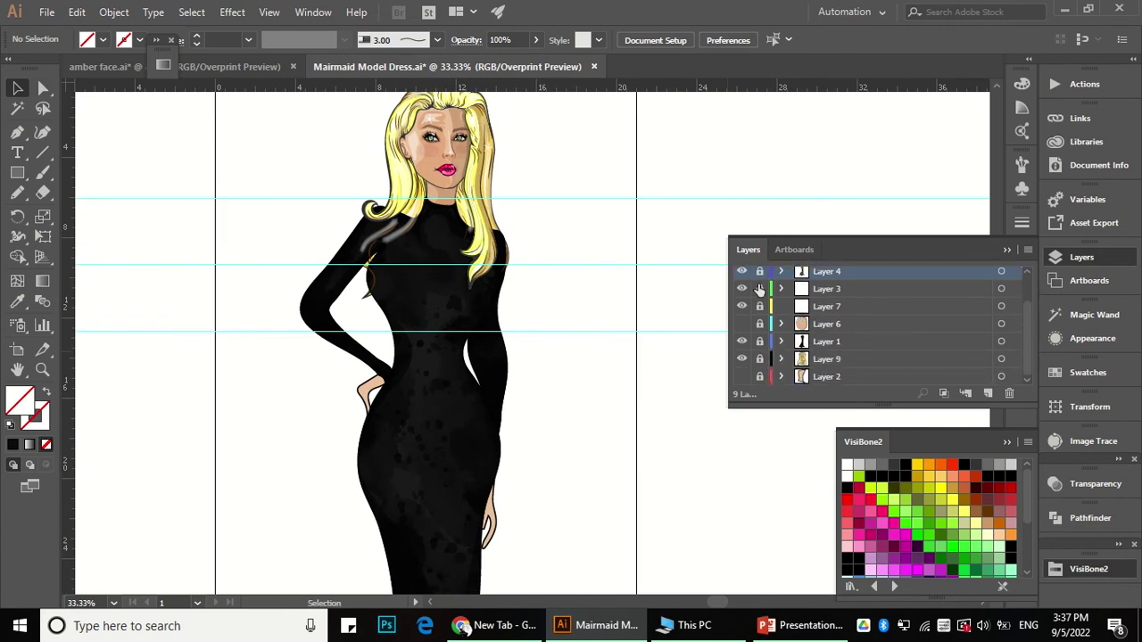
pyautogui.scroll(2, 341, 391)
pyautogui.press('a')
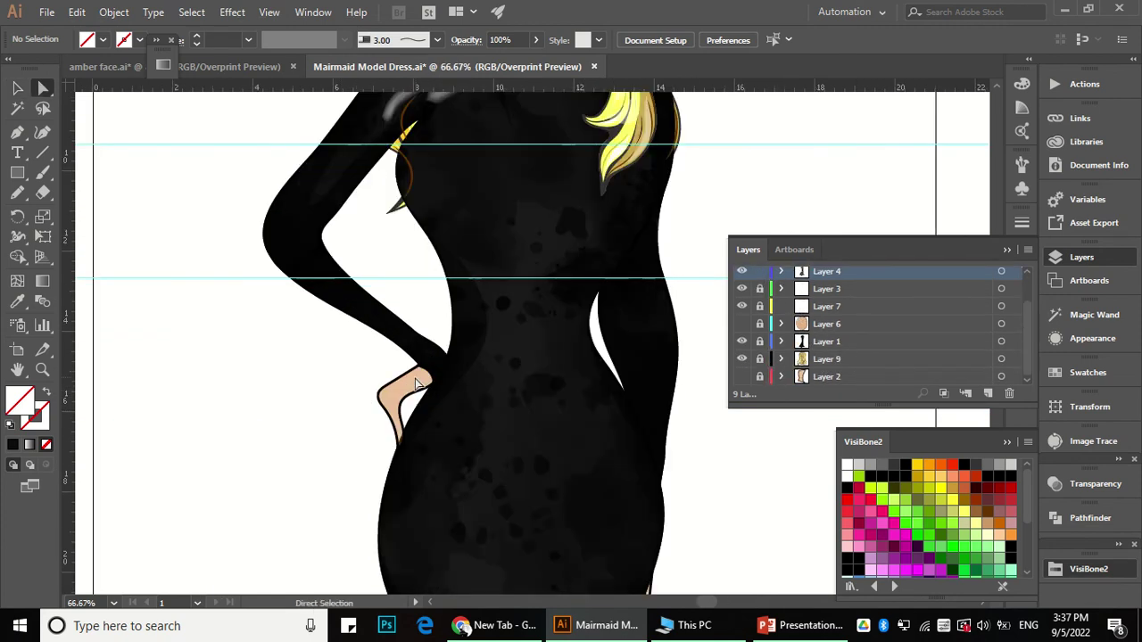
pyautogui.scroll(2, 779, 304)
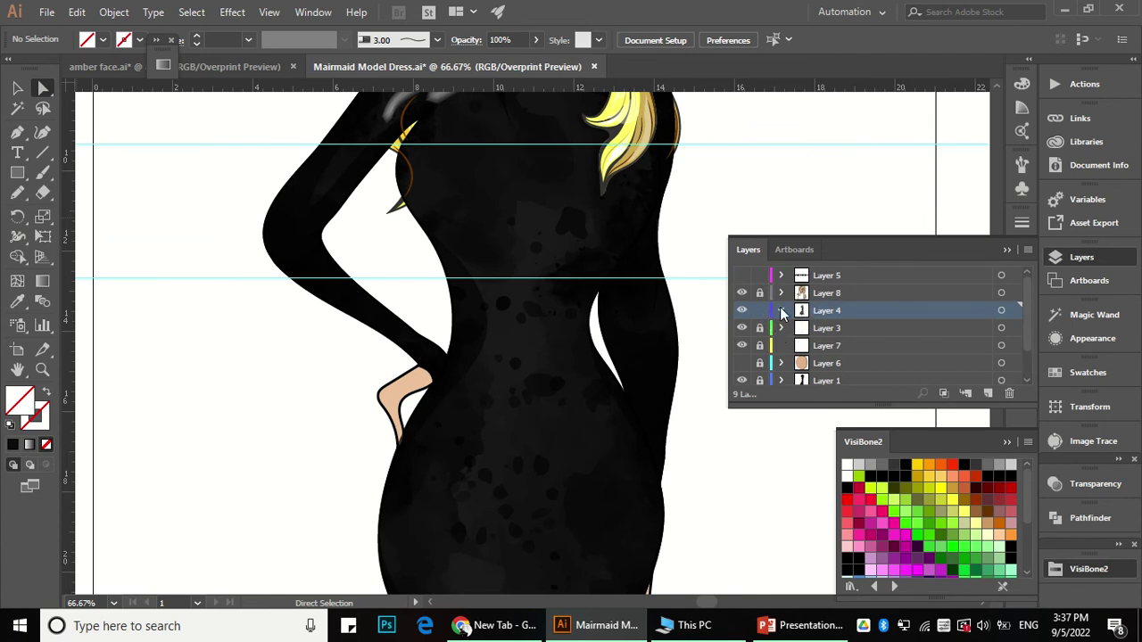
pyautogui.click(782, 311)
pyautogui.scroll(-1, 778, 315)
pyautogui.click(800, 275)
pyautogui.scroll(1, 785, 297)
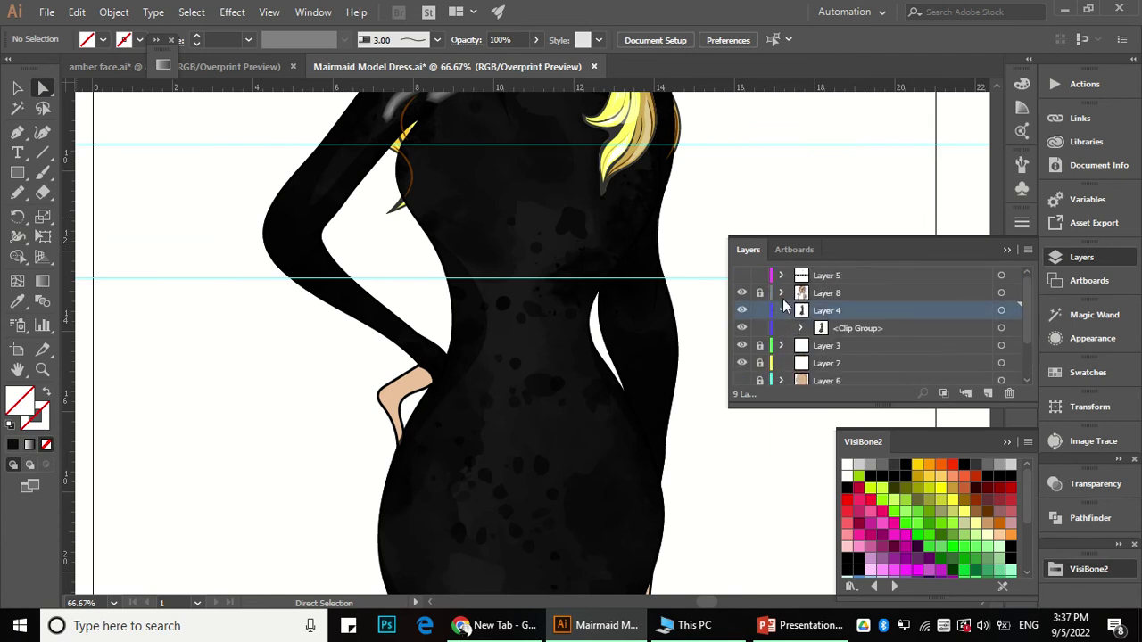
# Step: Lock Layer 4 and unlock Layer 1 to reach the hand on the hip
pyautogui.scroll(-3, 765, 328)
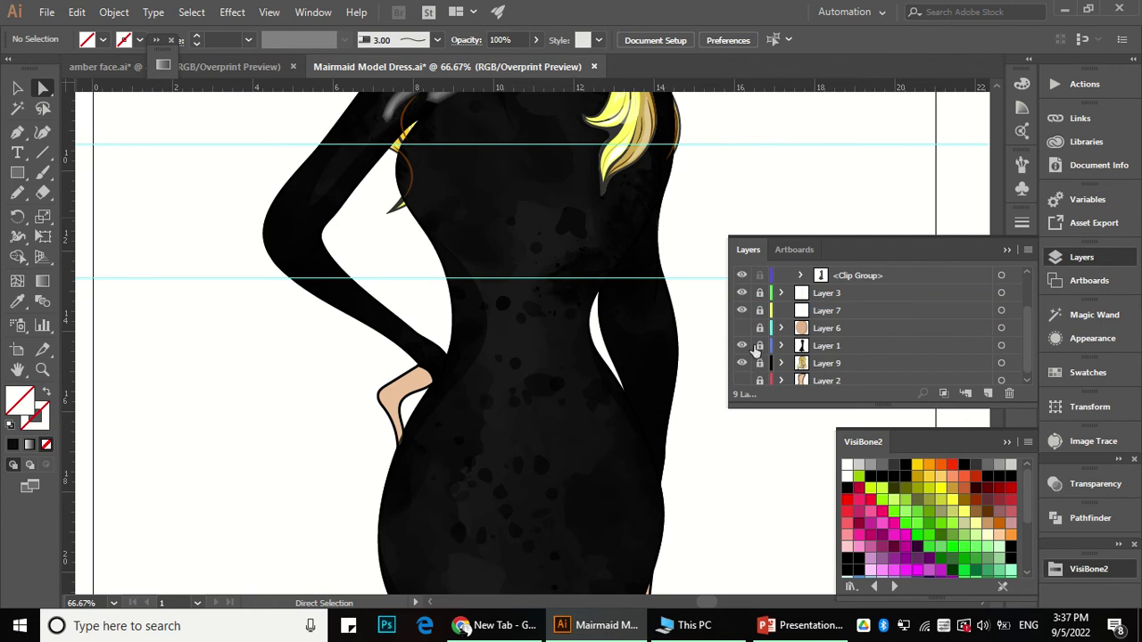
pyautogui.click(381, 412)
pyautogui.scroll(2, 385, 386)
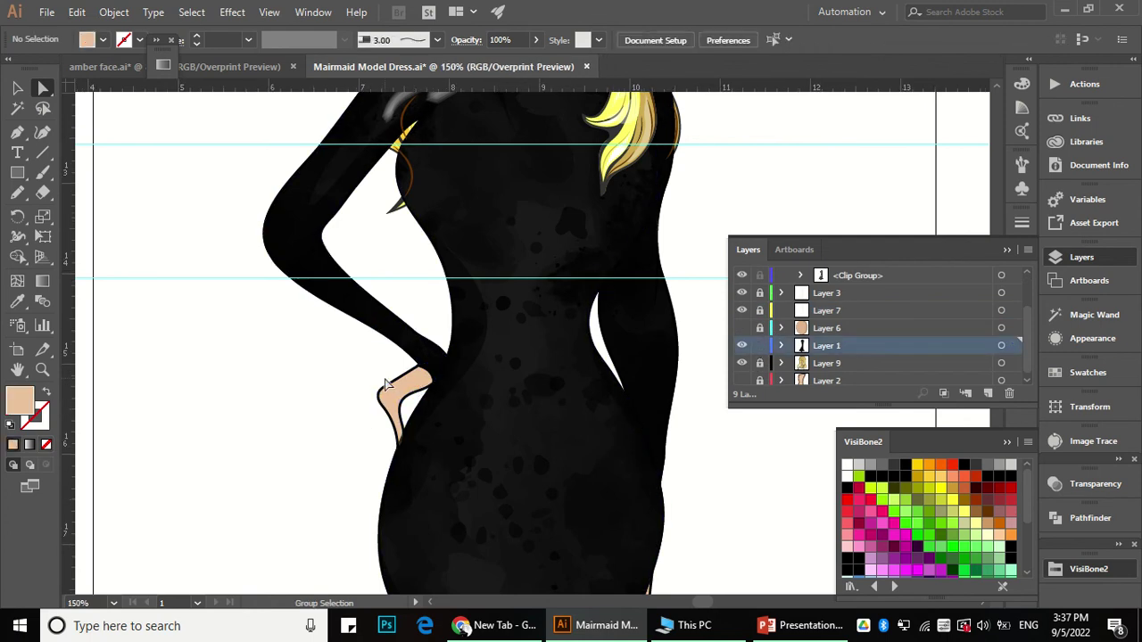
pyautogui.scroll(-2, 340, 476)
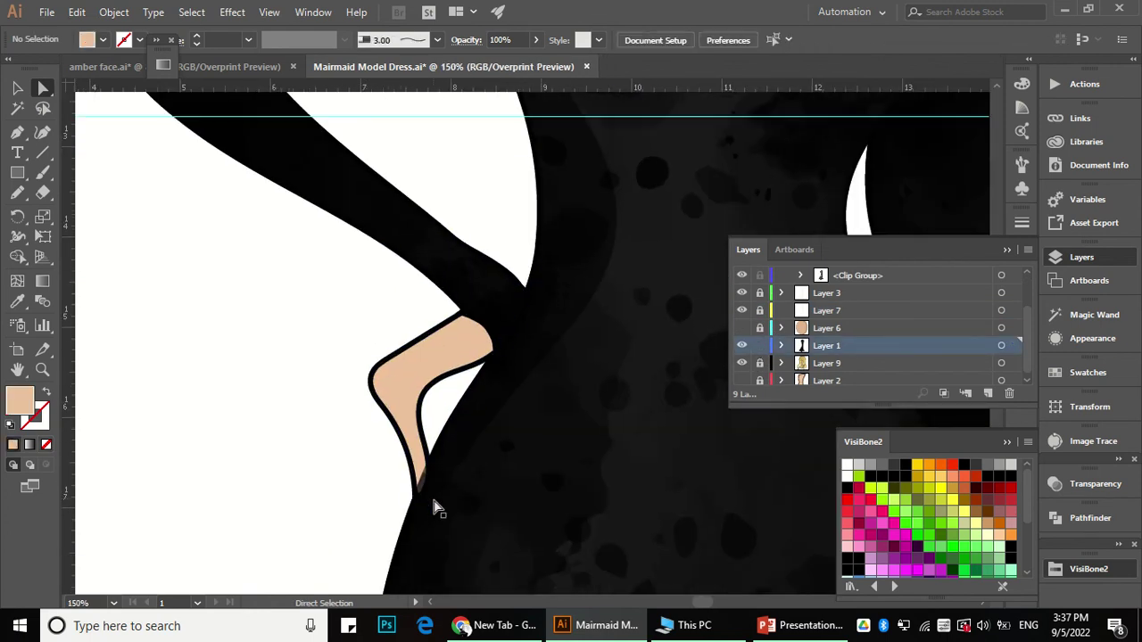
pyautogui.scroll(1, 769, 328)
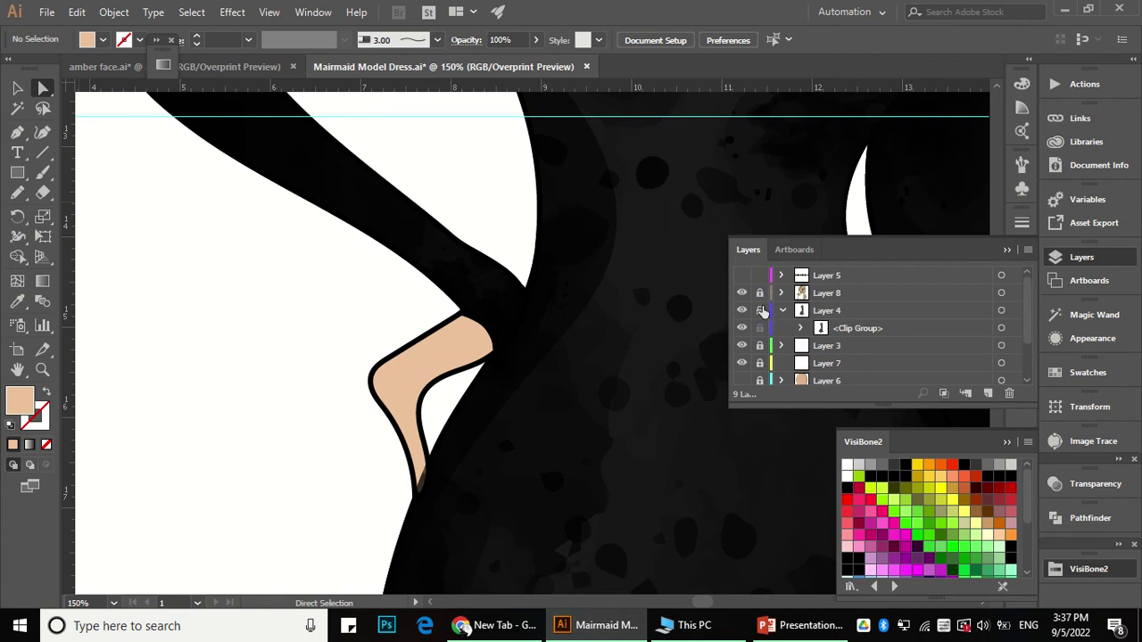
# Step: Unlock Layer 4, redraw its compound path around the fingertip on the hip with the Pencil, and deselect it
pyautogui.click(760, 310)
pyautogui.scroll(2, 431, 500)
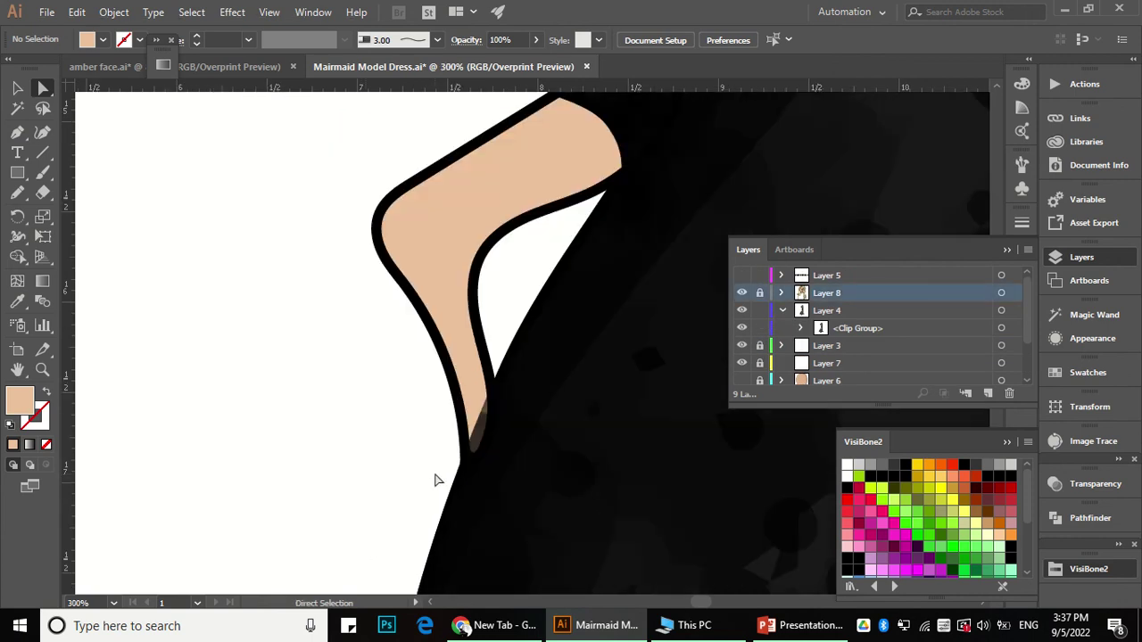
pyautogui.click(471, 437)
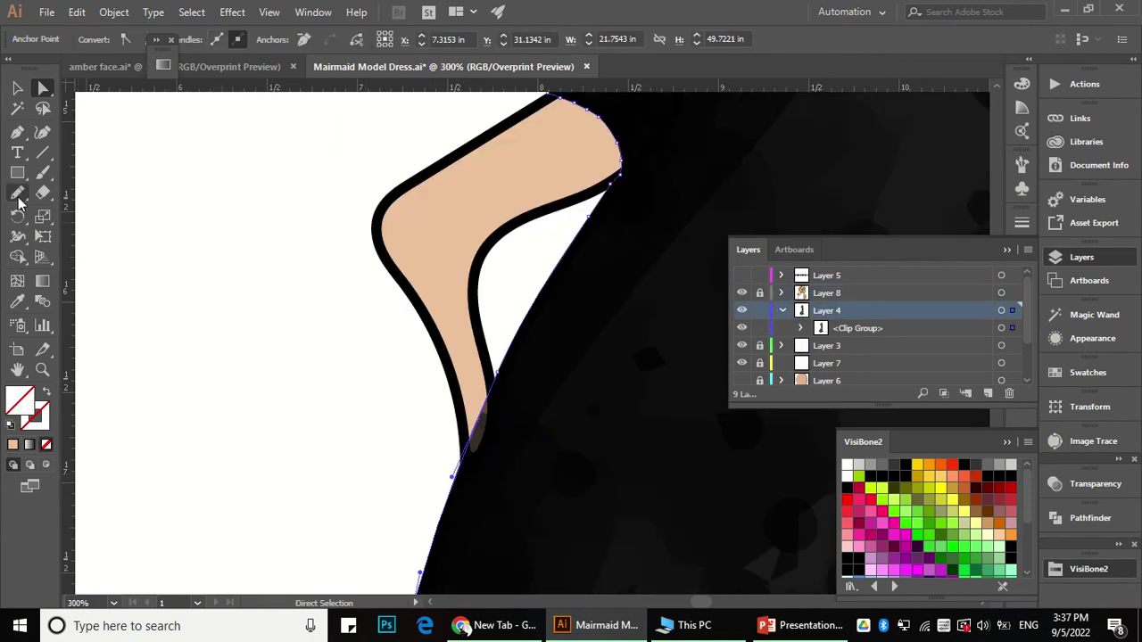
pyautogui.click(18, 196)
pyautogui.scroll(2, 490, 385)
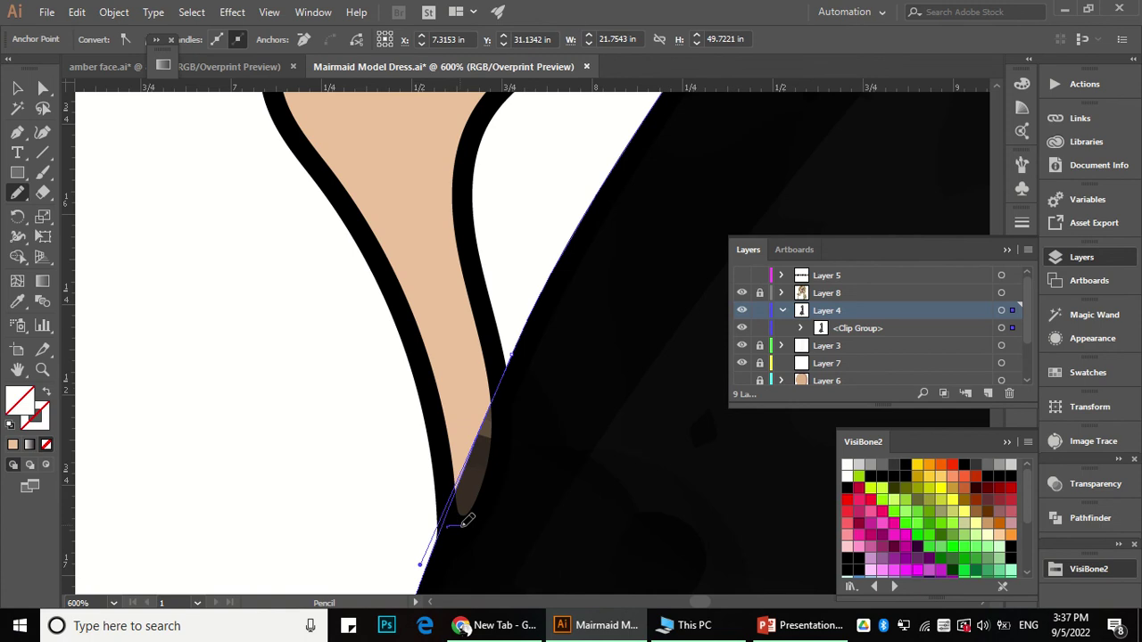
pyautogui.moveTo(513, 361); pyautogui.dragTo(513, 361)
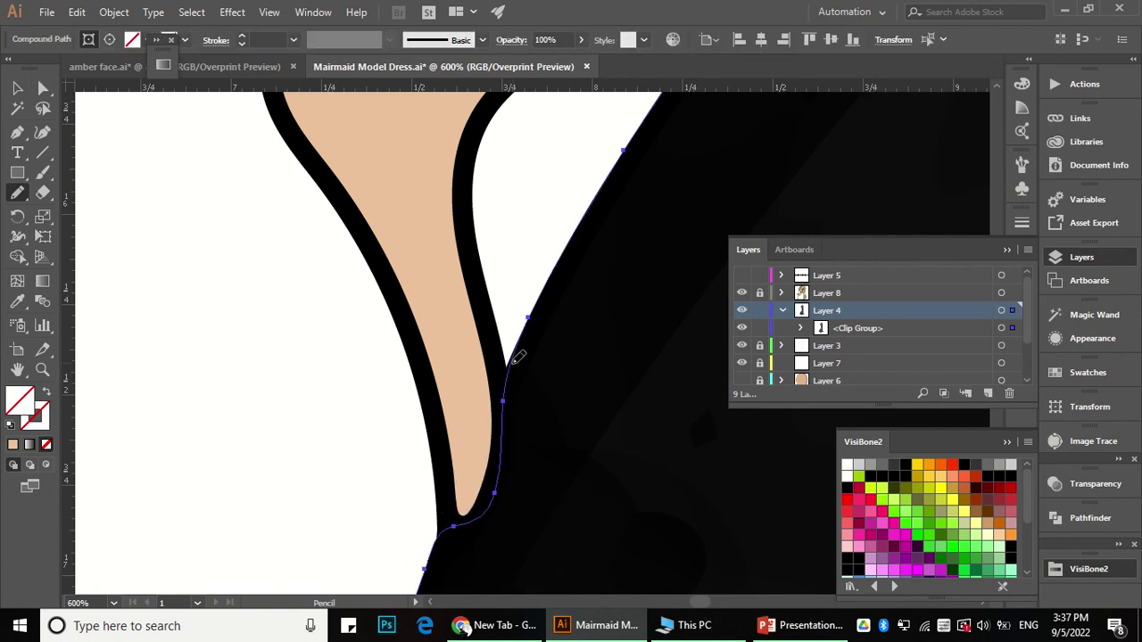
pyautogui.scroll(-2, 513, 372)
pyautogui.press('a')
pyautogui.click(400, 434)
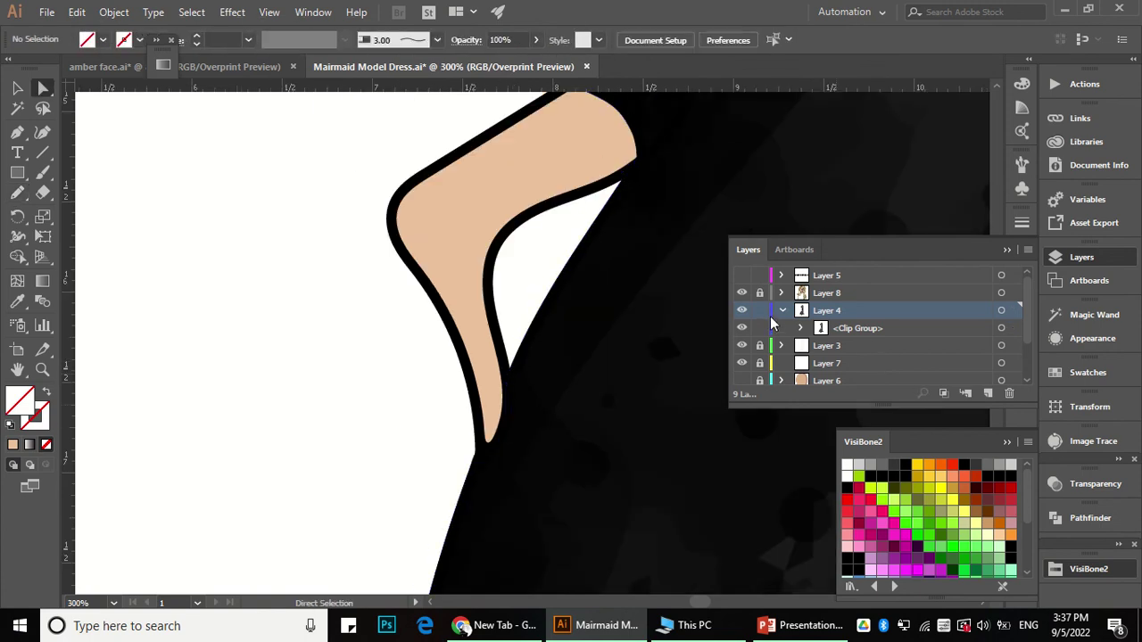
# Step: Lock Layer 4, unlock Layer 1, and extend the hand's black outline with the Pencil into a second finger shape beside the hip
pyautogui.scroll(-3, 793, 349)
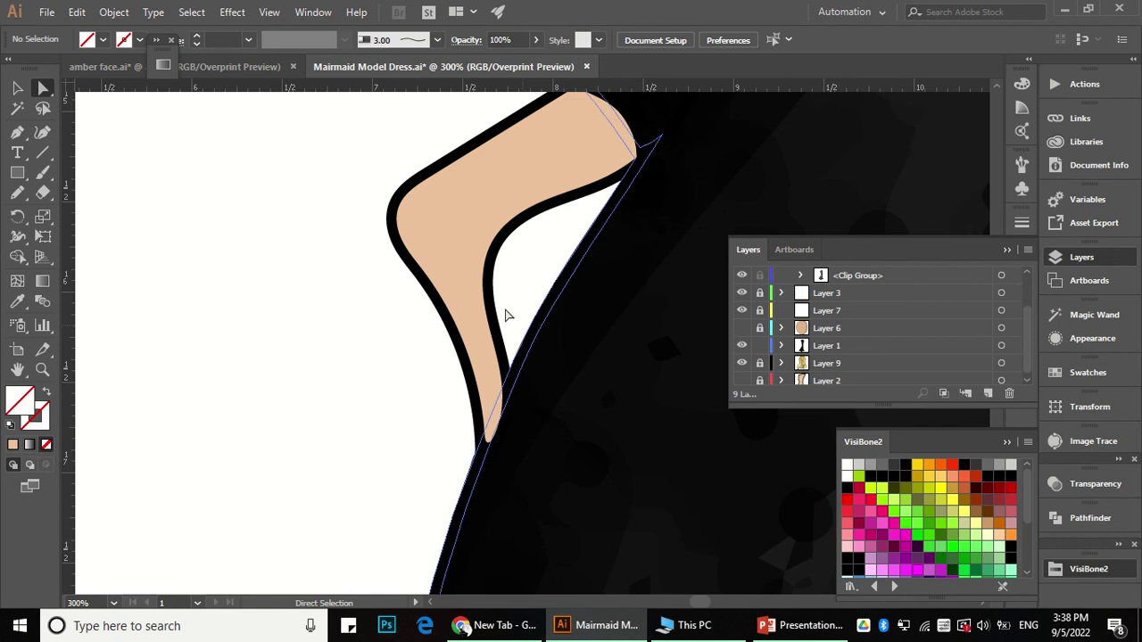
pyautogui.moveTo(399, 192); pyautogui.dragTo(404, 243)
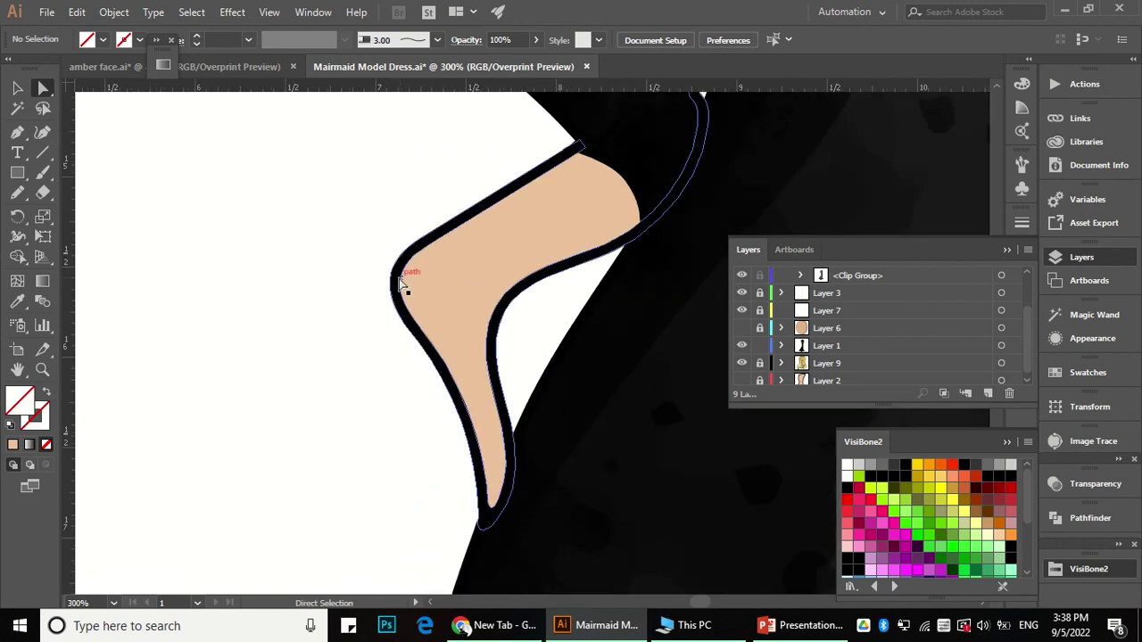
pyautogui.click(399, 279)
pyautogui.click(26, 194)
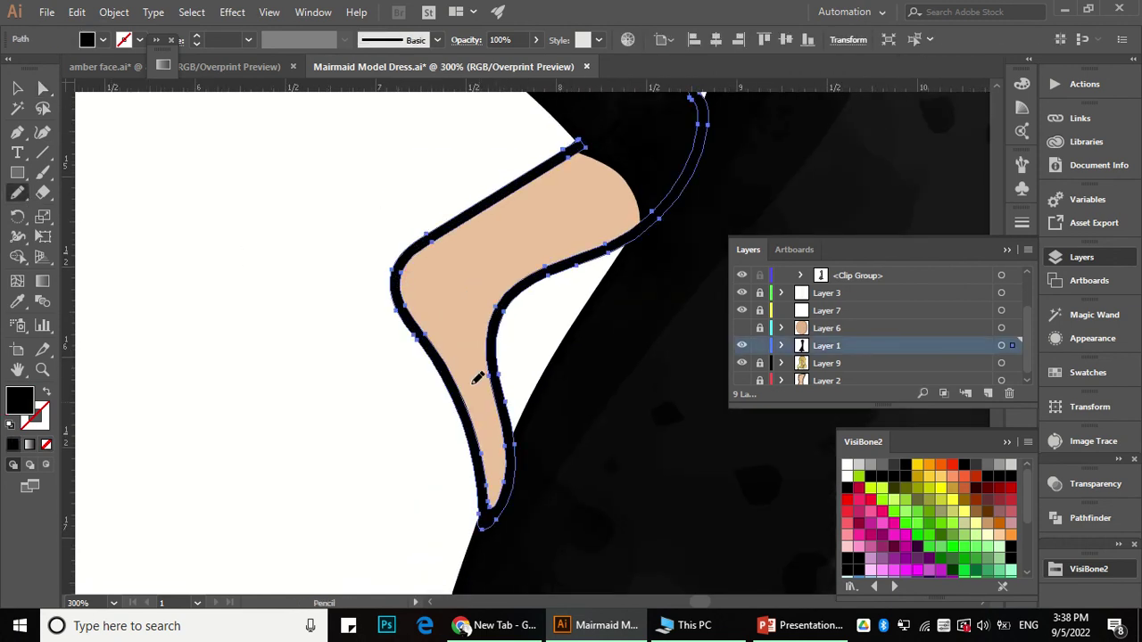
pyautogui.scroll(-1, 476, 389)
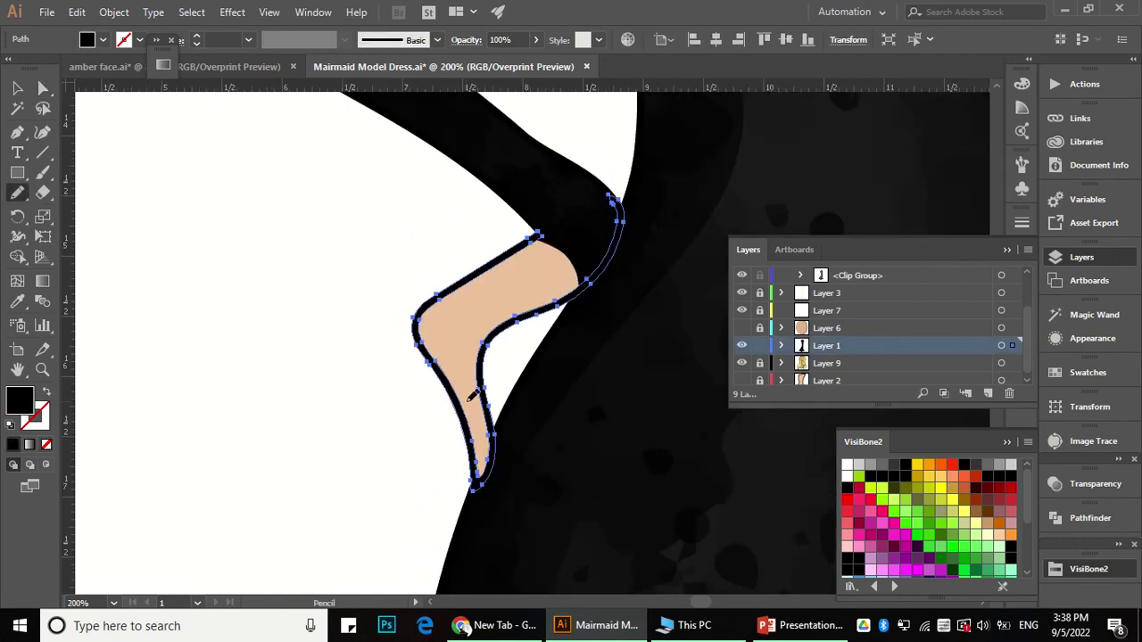
pyautogui.scroll(2, 522, 318)
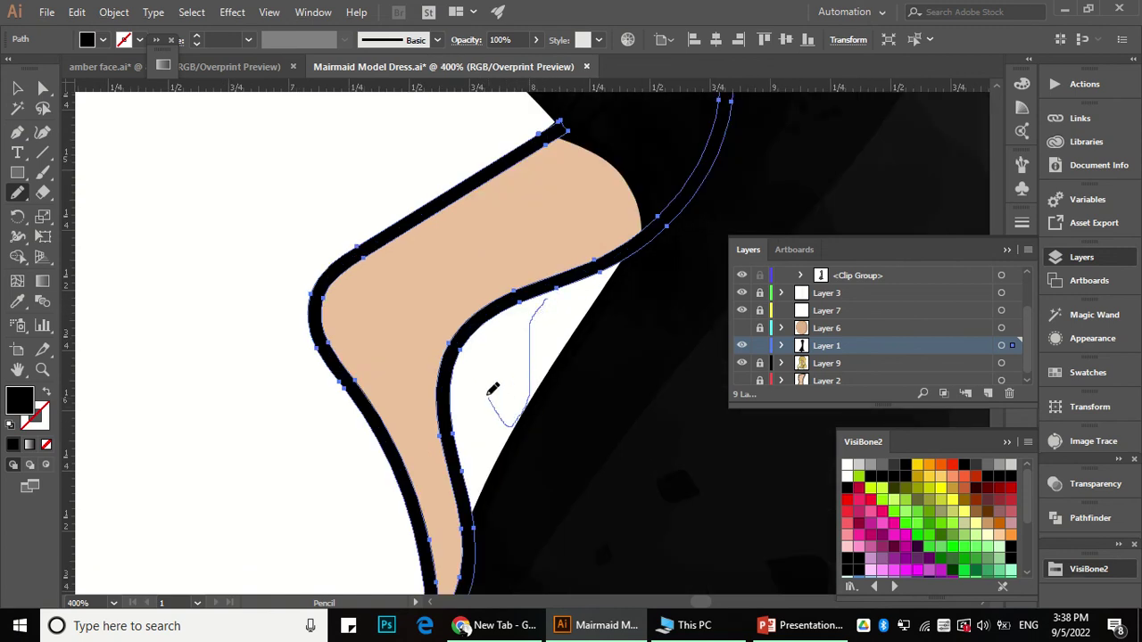
pyautogui.moveTo(470, 346); pyautogui.dragTo(532, 281)
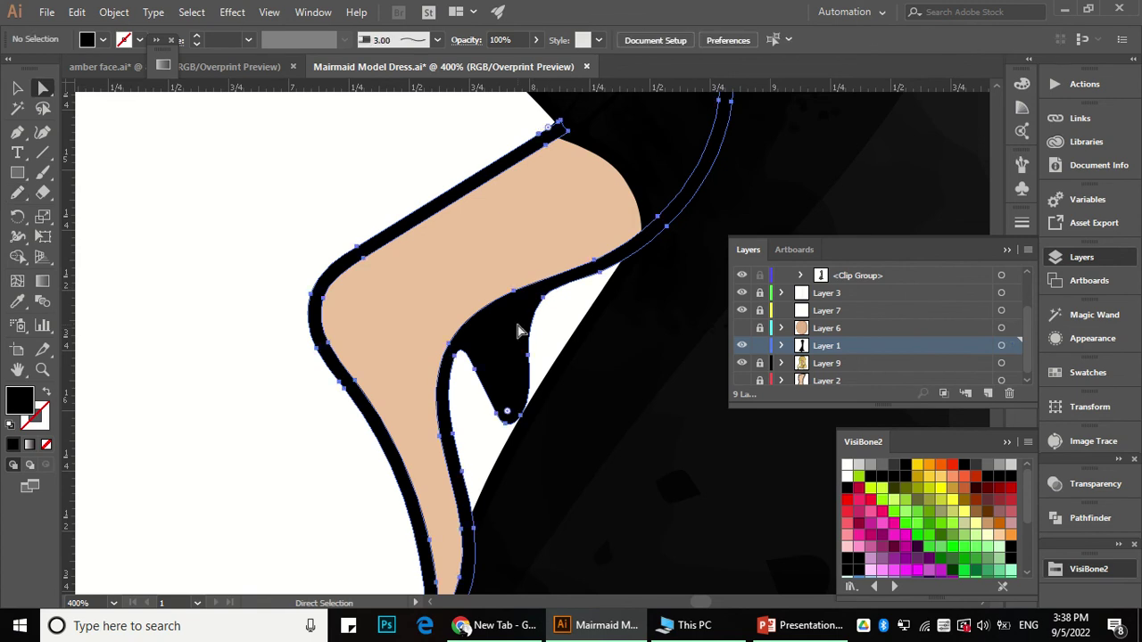
pyautogui.click(43, 193)
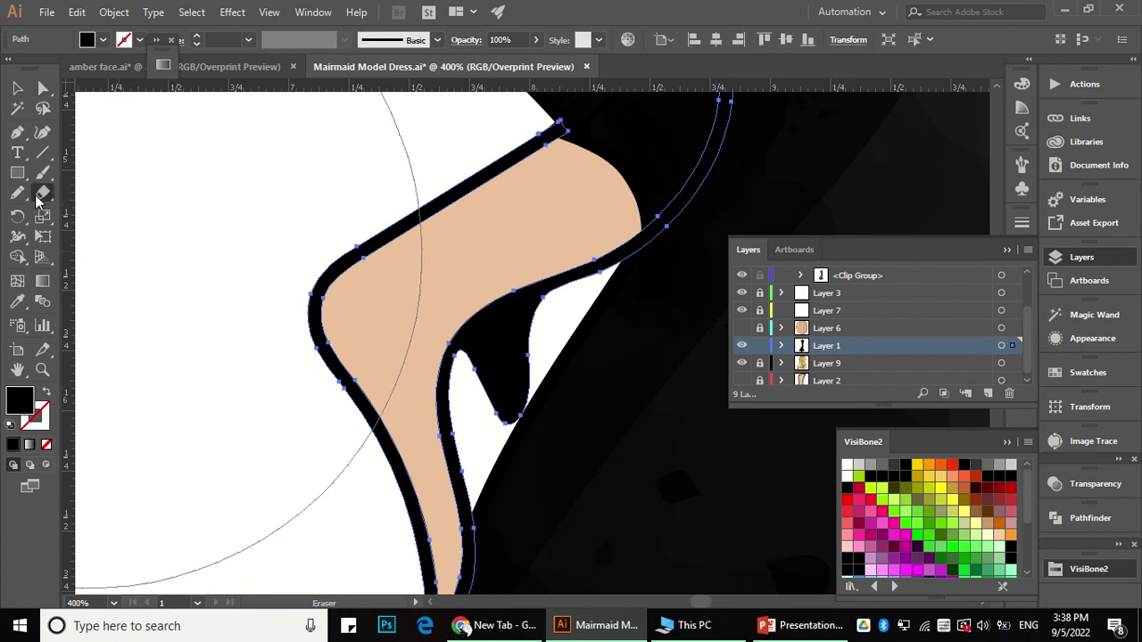
pyautogui.click(12, 196)
pyautogui.press('a')
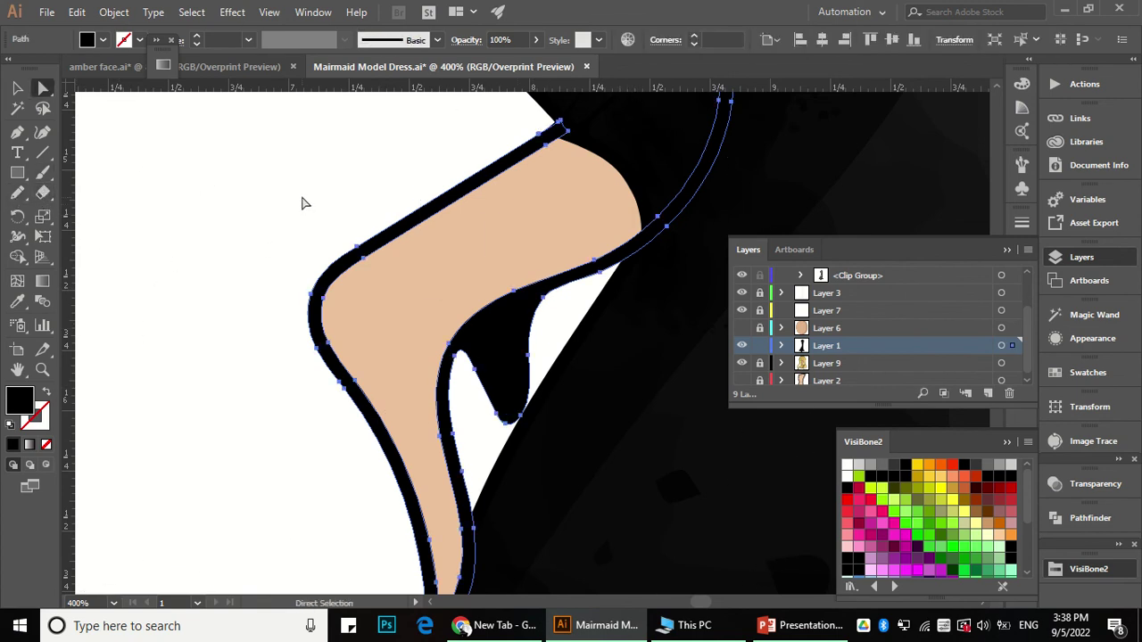
pyautogui.click(302, 199)
# Step: Draw the second finger's inner shape with the Pencil and fill it with the skin colour sampled from the hand
pyautogui.click(17, 193)
pyautogui.scroll(1, 525, 303)
pyautogui.moveTo(512, 327)
pyautogui.mouseDown()
pyautogui.moveTo(517, 437)
pyautogui.moveTo(499, 454)
pyautogui.moveTo(442, 361)
pyautogui.moveTo(513, 332)
pyautogui.mouseUp()
pyautogui.press('i')
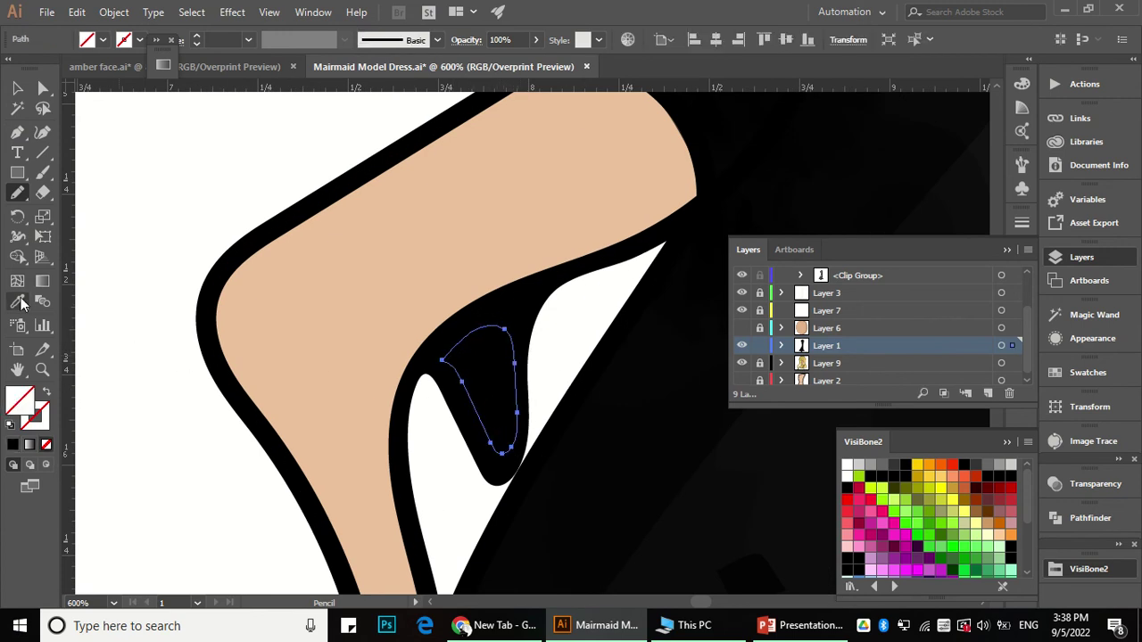
pyautogui.click(333, 224)
pyautogui.press('a')
pyautogui.click(234, 207)
pyautogui.scroll(-2, 357, 284)
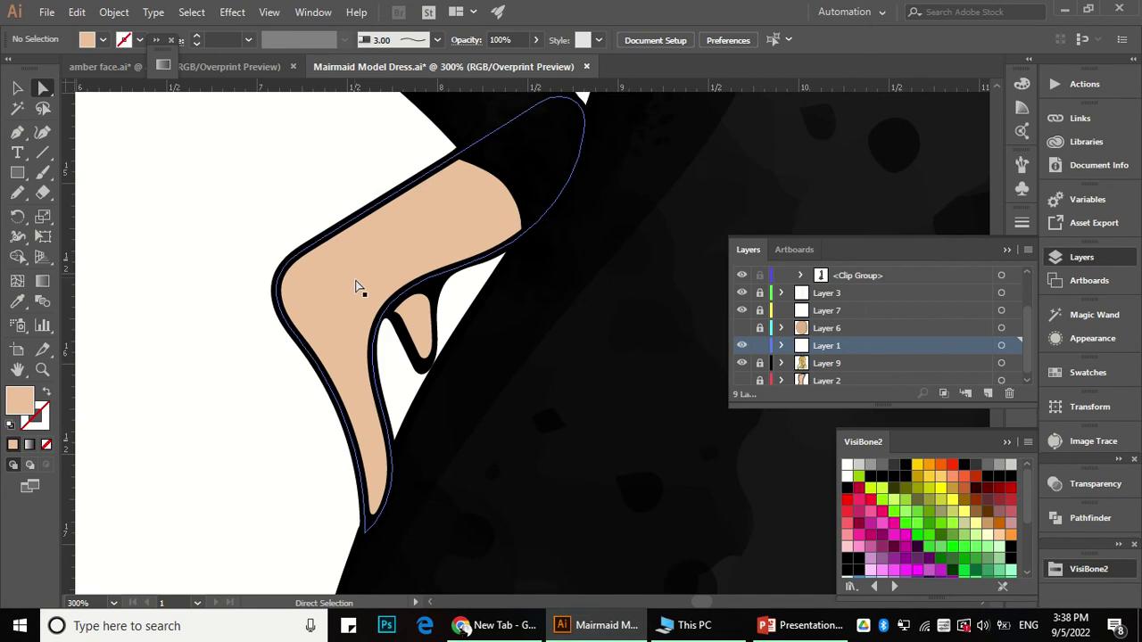
# Step: Stretch the second finger's skin-coloured shape downward toward the tip of its black outline, and deselect it
pyautogui.click(438, 383)
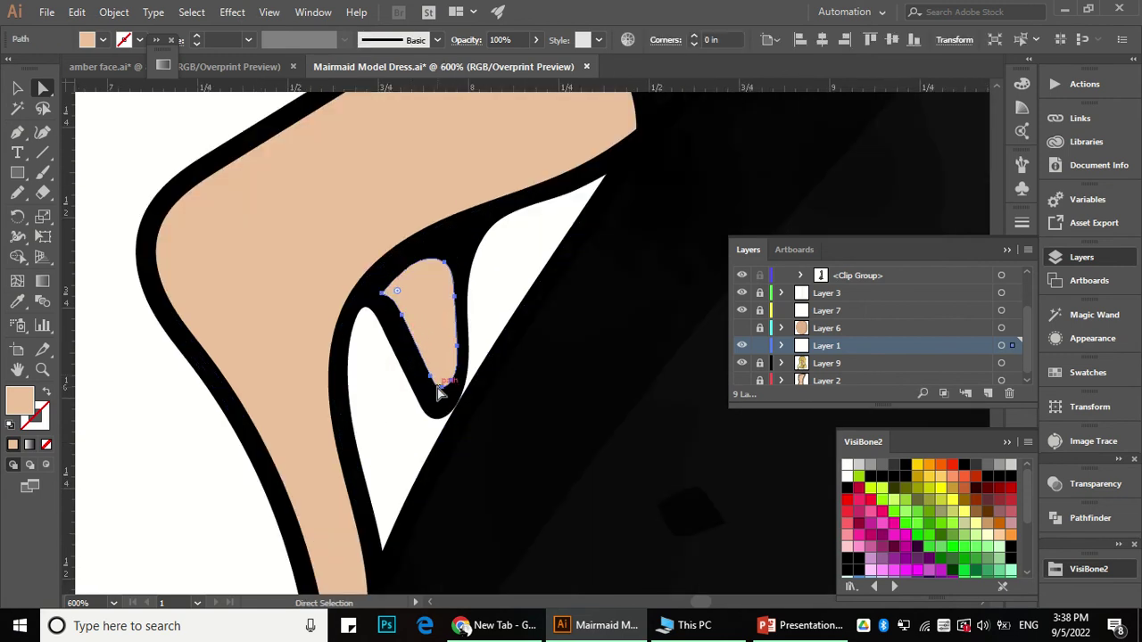
pyautogui.press('v')
pyautogui.moveTo(420, 387); pyautogui.dragTo(421, 404)
pyautogui.click(501, 290)
pyautogui.scroll(-2, 438, 347)
pyautogui.press('a')
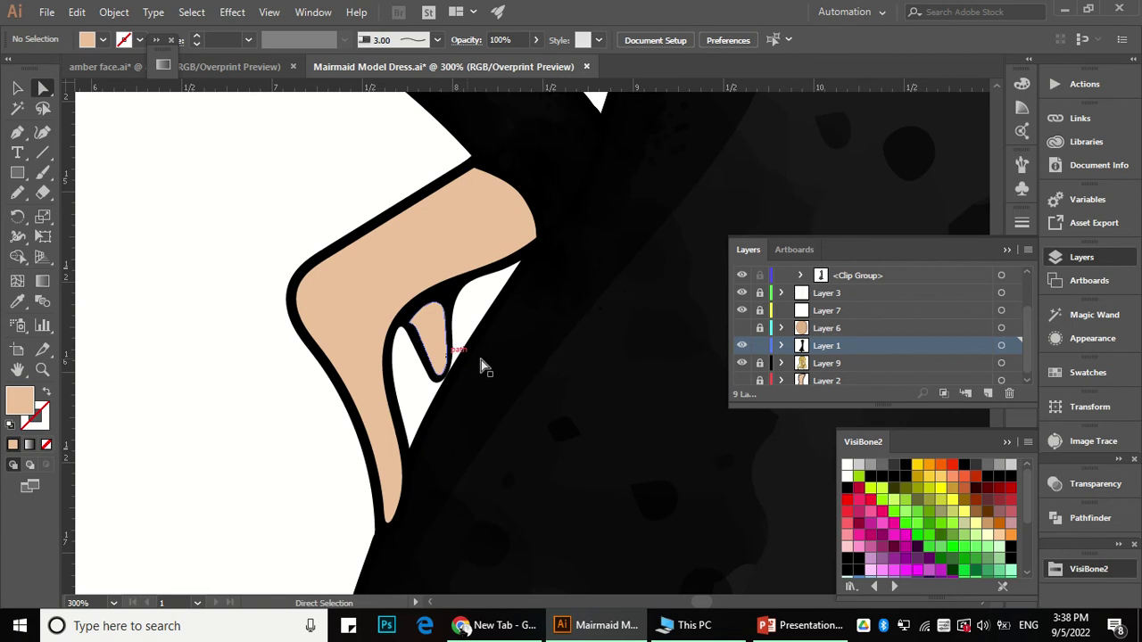
# Step: Select the hand's black outline, redraw its inner edge from the wrist to the knuckle bend with the Pencil, and deselect it
pyautogui.click(428, 253)
pyautogui.click(304, 222)
pyautogui.scroll(1, 306, 193)
pyautogui.click(359, 288)
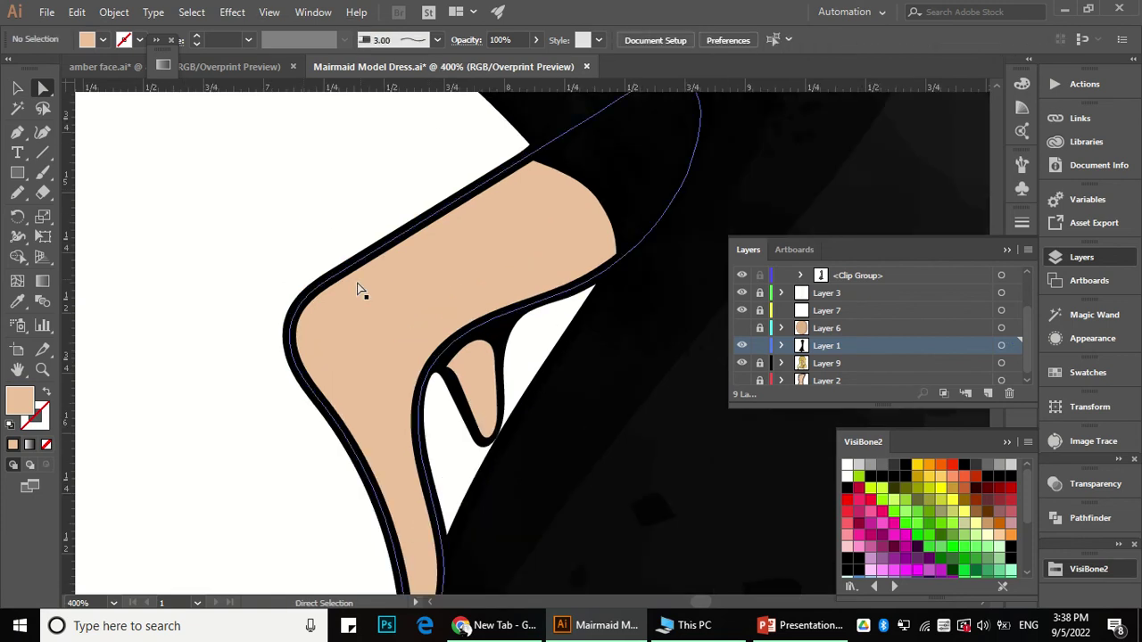
pyautogui.click(339, 277)
pyautogui.click(25, 196)
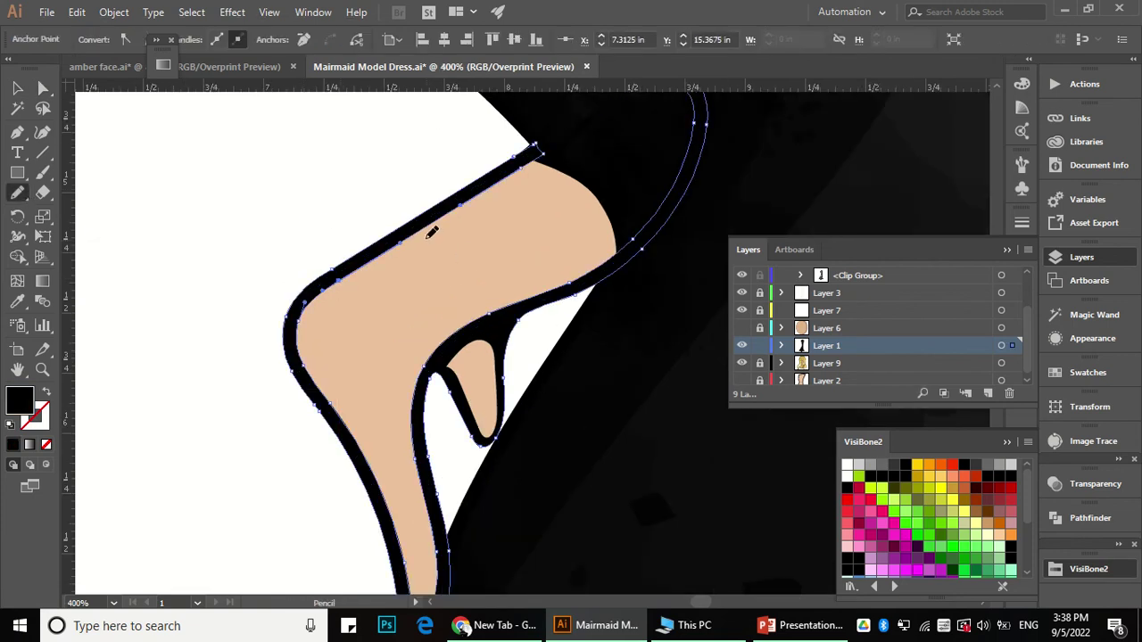
pyautogui.moveTo(307, 302); pyautogui.dragTo(298, 323)
pyautogui.scroll(-2, 299, 260)
pyautogui.scroll(1, 336, 374)
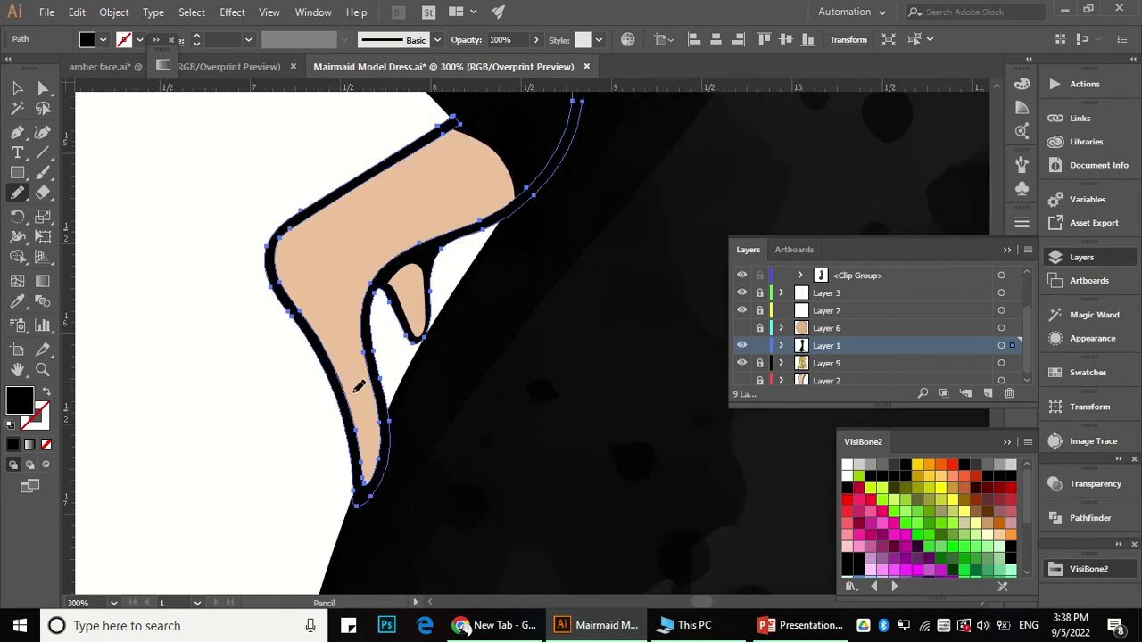
pyautogui.scroll(1, 355, 434)
pyautogui.scroll(-1, 356, 434)
pyautogui.press('a')
pyautogui.click(304, 392)
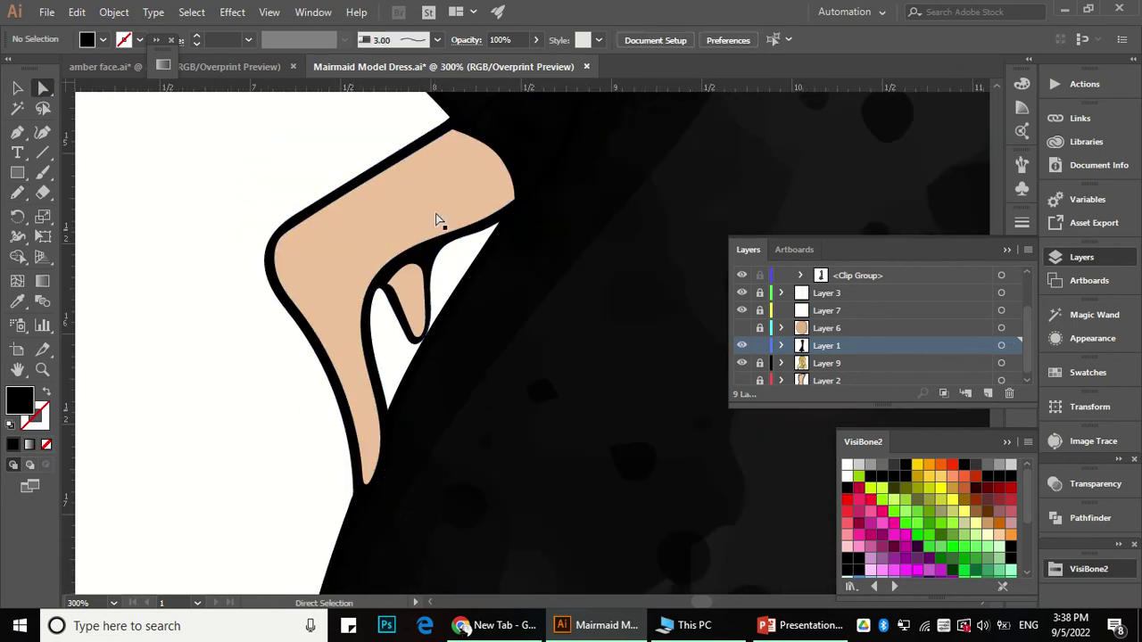
# Step: Draw a shadow shape along the inner side of the hand on the hip with the Pencil and fill it with the sampled skin colour
pyautogui.click(18, 192)
pyautogui.moveTo(515, 136)
pyautogui.mouseDown()
pyautogui.moveTo(510, 154)
pyautogui.moveTo(410, 207)
pyautogui.mouseUp()
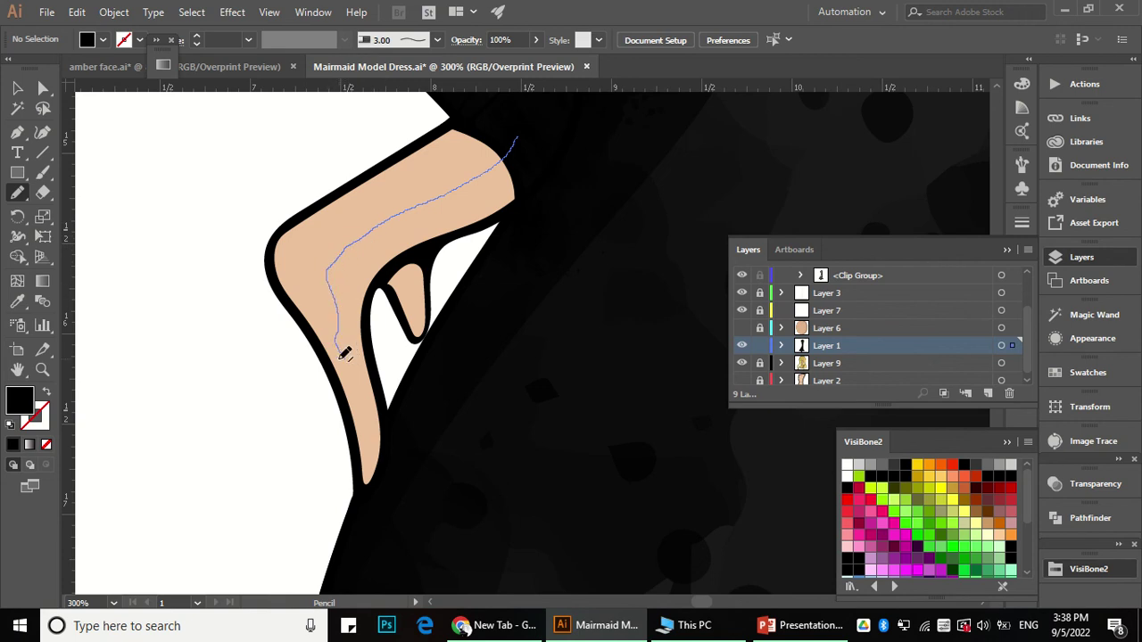
pyautogui.moveTo(341, 352); pyautogui.dragTo(340, 350)
pyautogui.scroll(1, 339, 351)
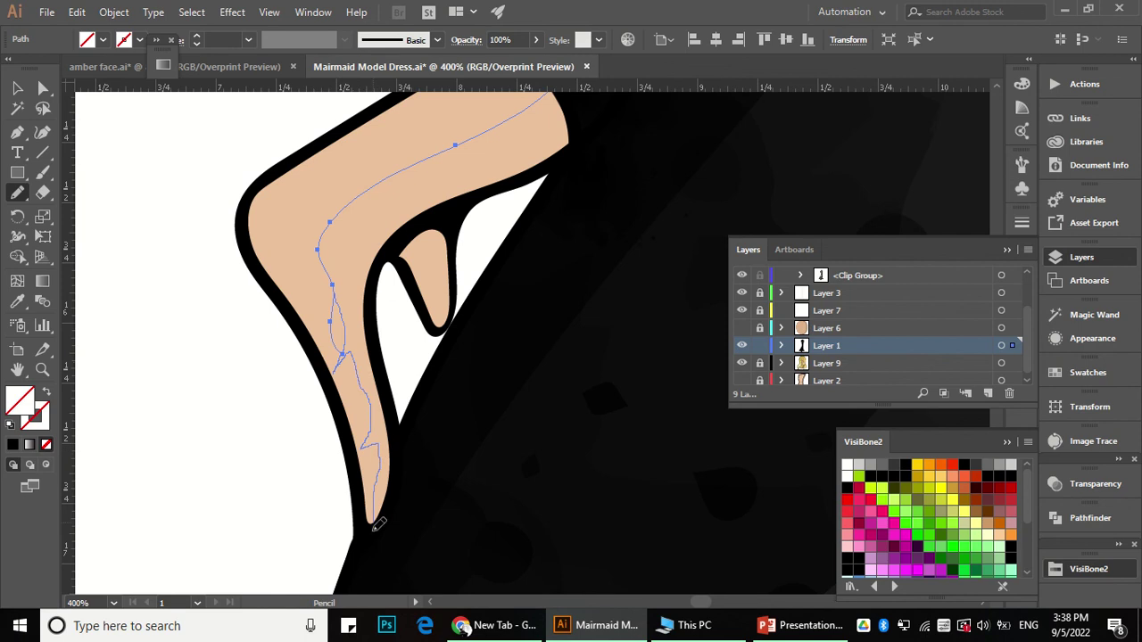
pyautogui.moveTo(373, 529)
pyautogui.mouseDown()
pyautogui.moveTo(497, 406)
pyautogui.moveTo(520, 323)
pyautogui.moveTo(587, 194)
pyautogui.moveTo(617, 103)
pyautogui.moveTo(553, 95)
pyautogui.mouseUp()
pyautogui.click(17, 302)
pyautogui.click(276, 184)
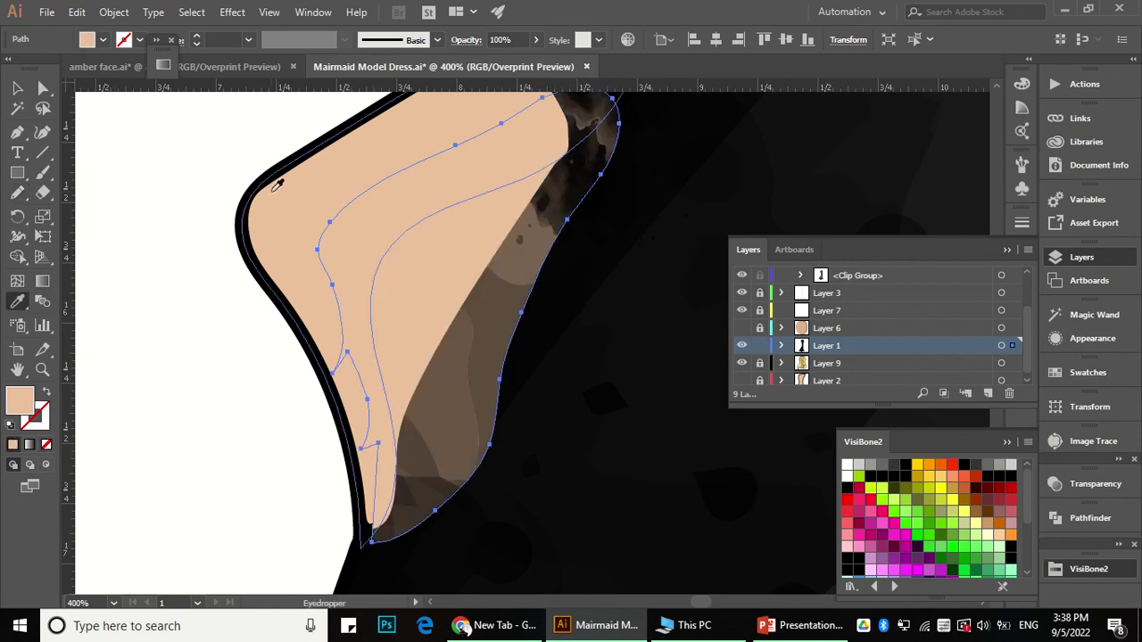
pyautogui.hotkey('ctrl', 'z')
pyautogui.click(333, 155)
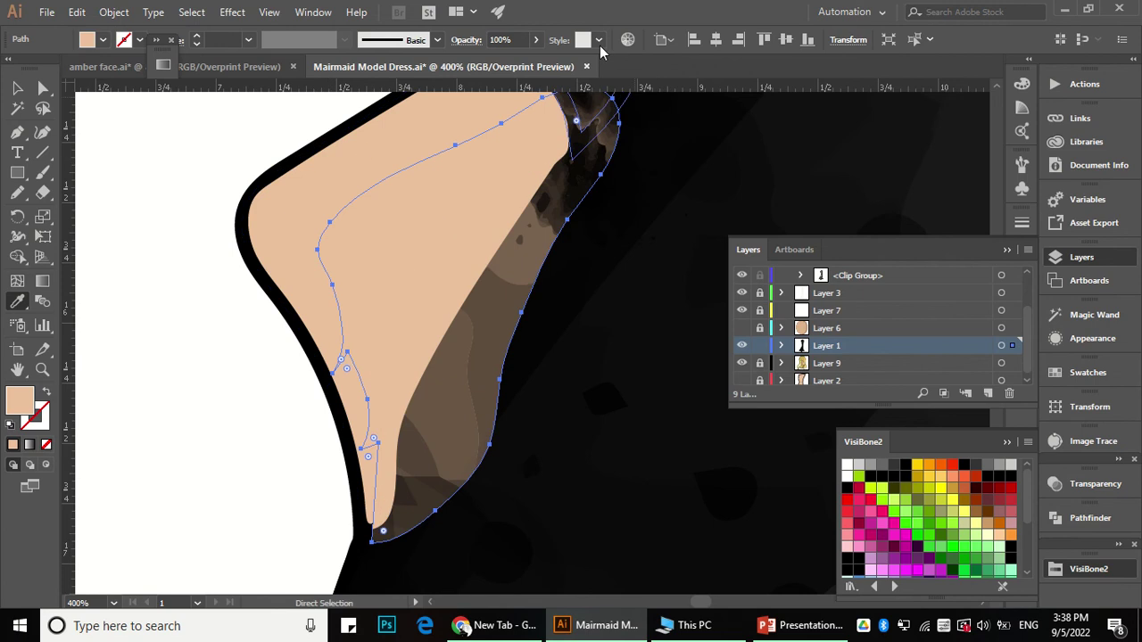
# Step: Set the hand shadow's blending mode to Multiply and deselect it
pyautogui.click(465, 40)
pyautogui.click(312, 72)
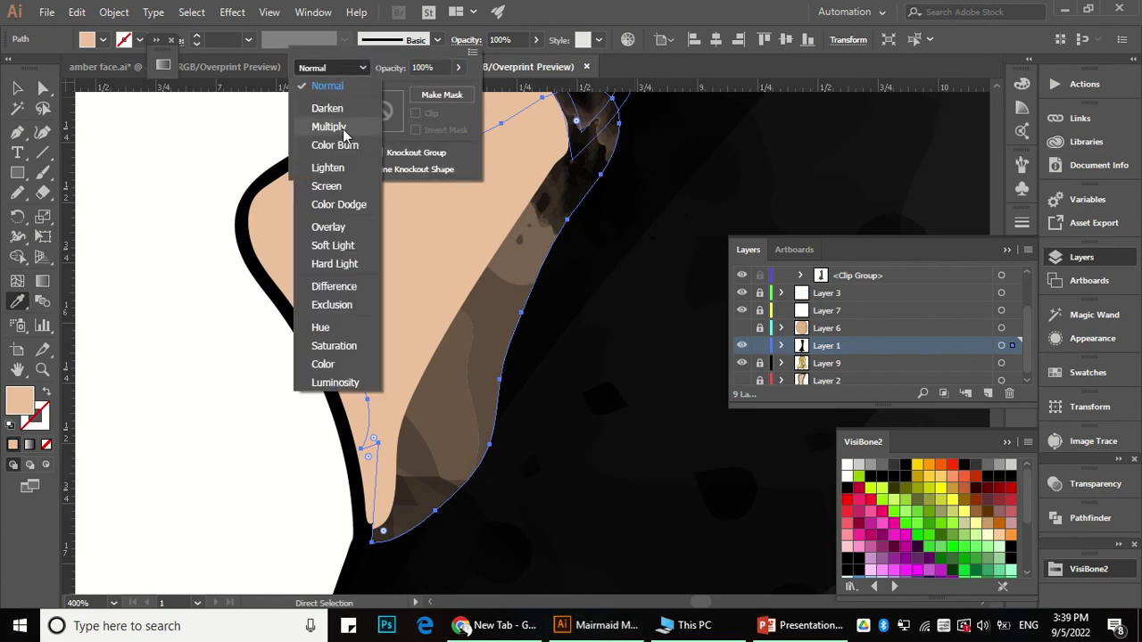
pyautogui.click(327, 120)
pyautogui.press('i')
pyautogui.press('a')
pyautogui.click(204, 401)
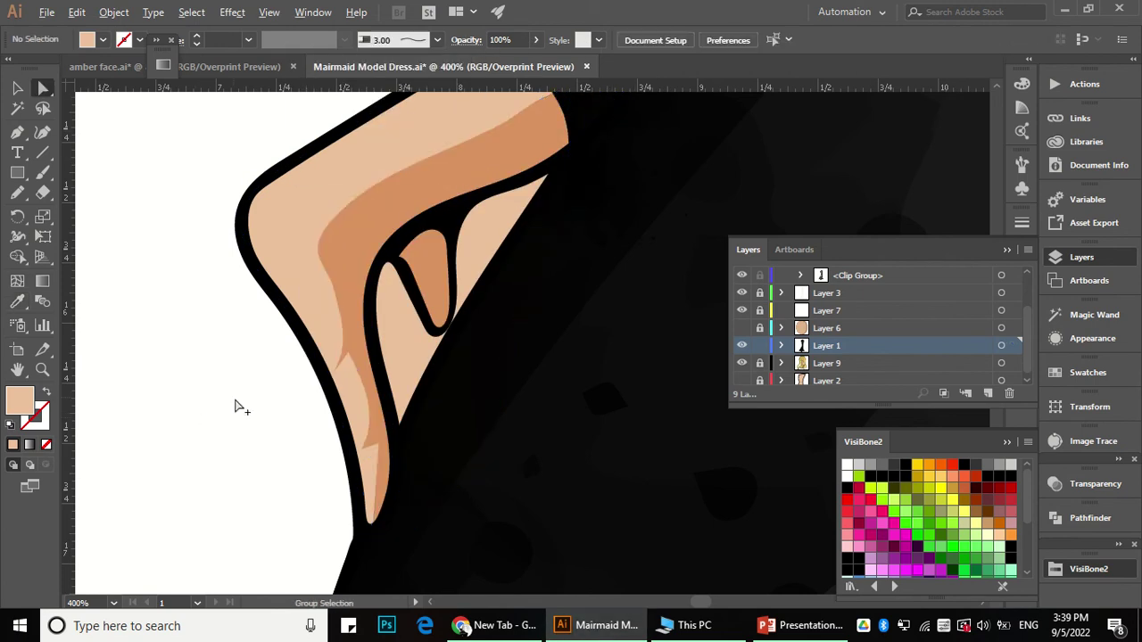
pyautogui.scroll(-3, 239, 401)
pyautogui.scroll(2, 252, 372)
pyautogui.click(300, 261)
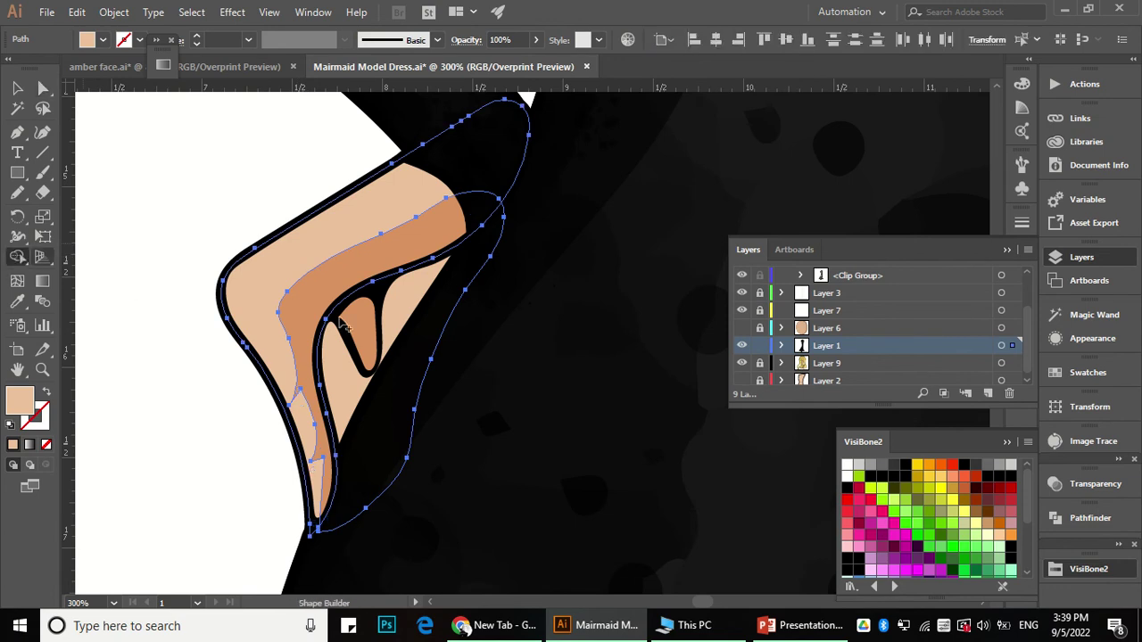
pyautogui.scroll(1, 386, 333)
pyautogui.click(156, 422)
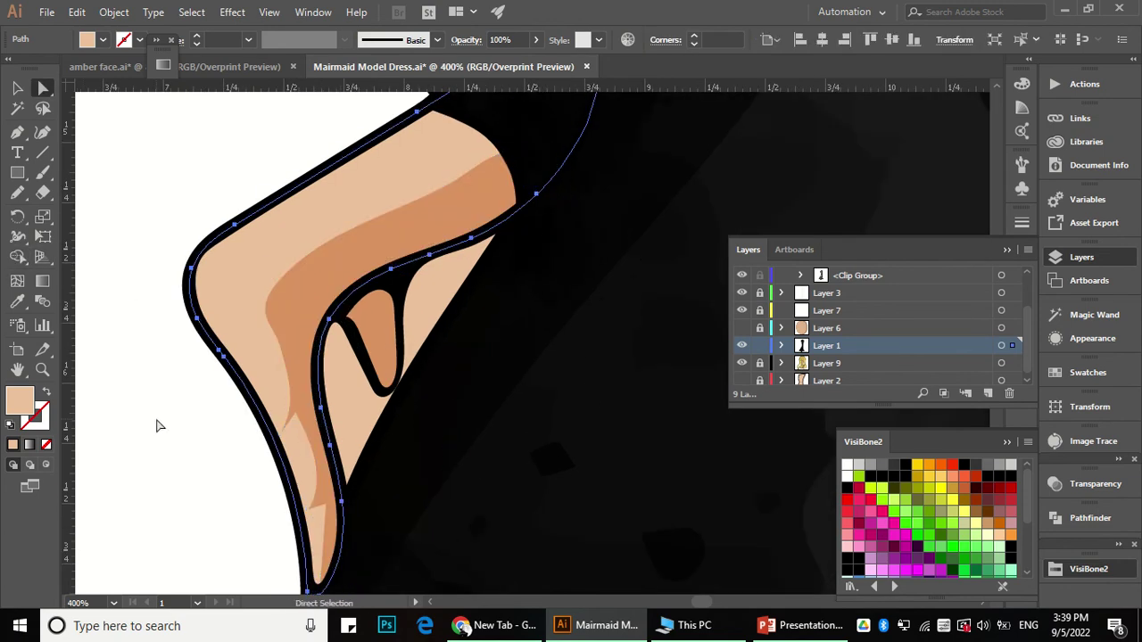
pyautogui.click(342, 230)
pyautogui.click(224, 428)
pyautogui.click(446, 345)
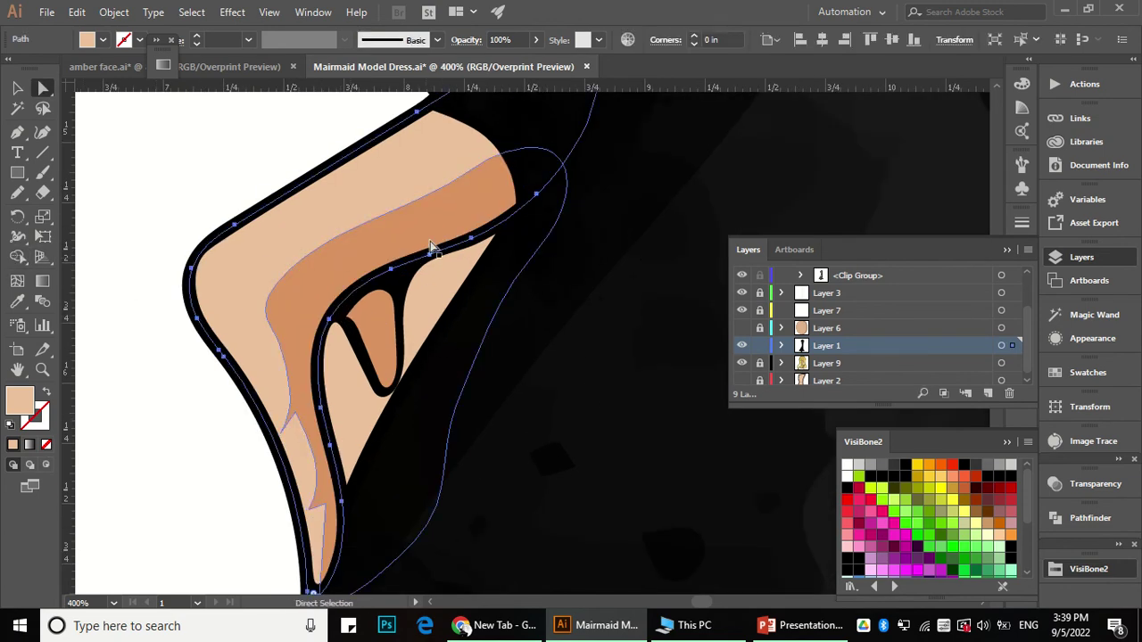
pyautogui.click(178, 400)
pyautogui.click(323, 396)
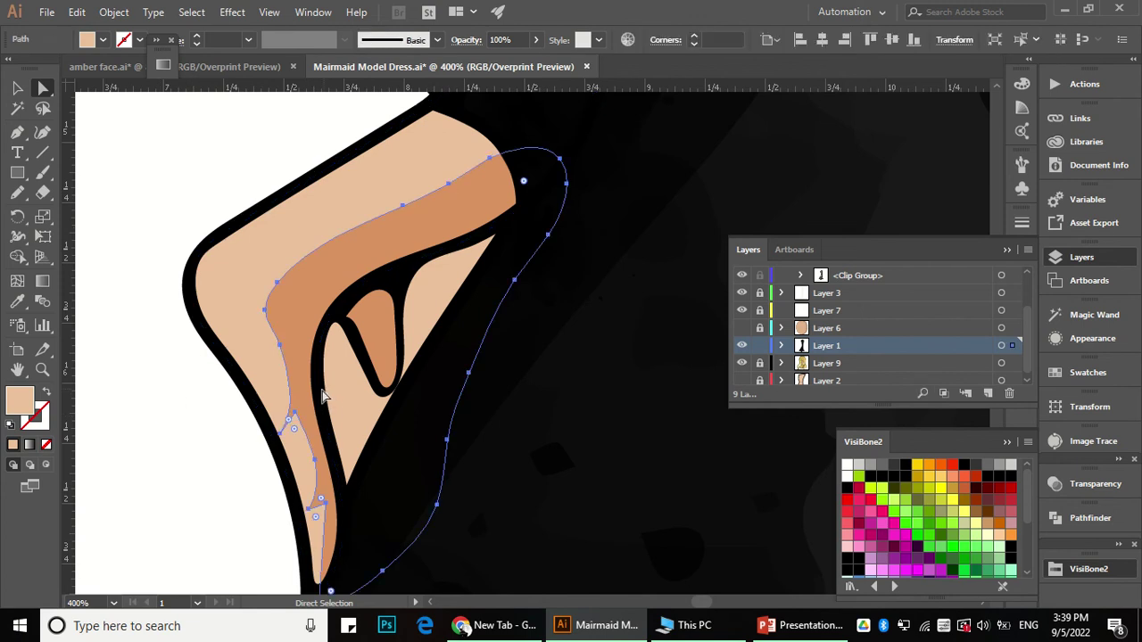
# Step: Select the hand's black outline together with its shadow and remove the shadow spilling between the fingers and hip with the Shape Builder
pyautogui.click(285, 476)
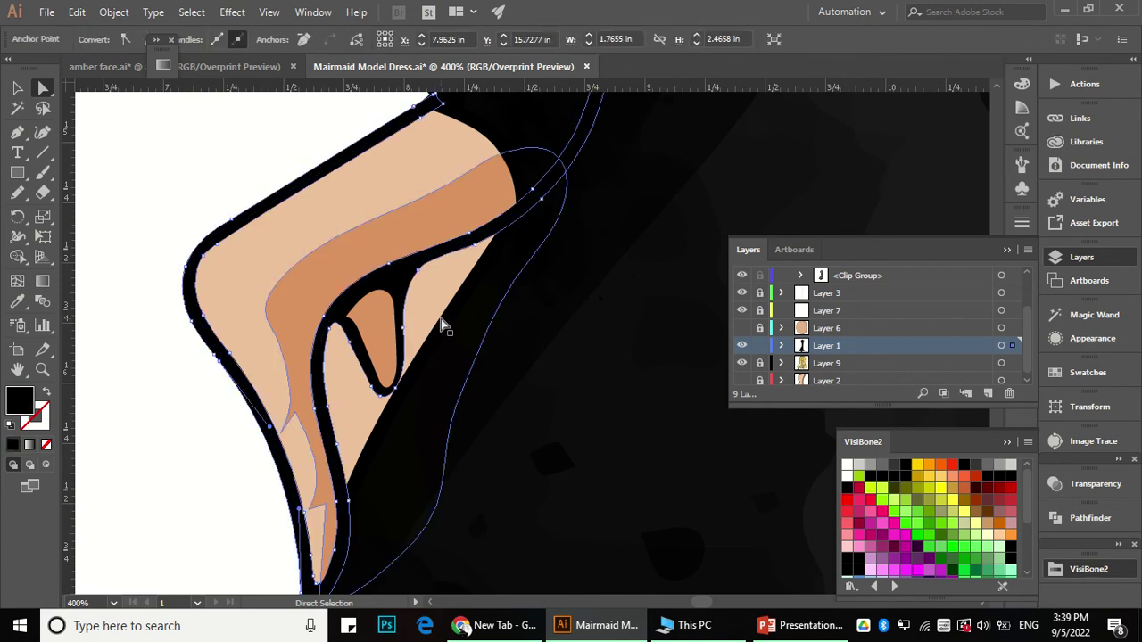
pyautogui.keyDown('shift'); pyautogui.click(463, 307); pyautogui.keyUp('shift')
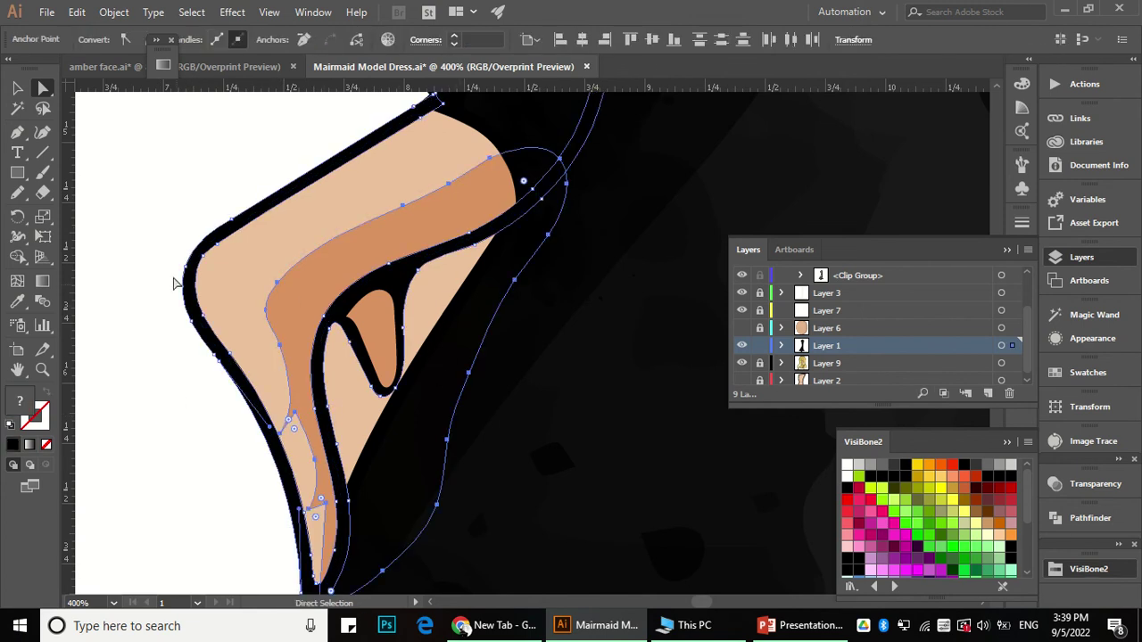
pyautogui.click(17, 256)
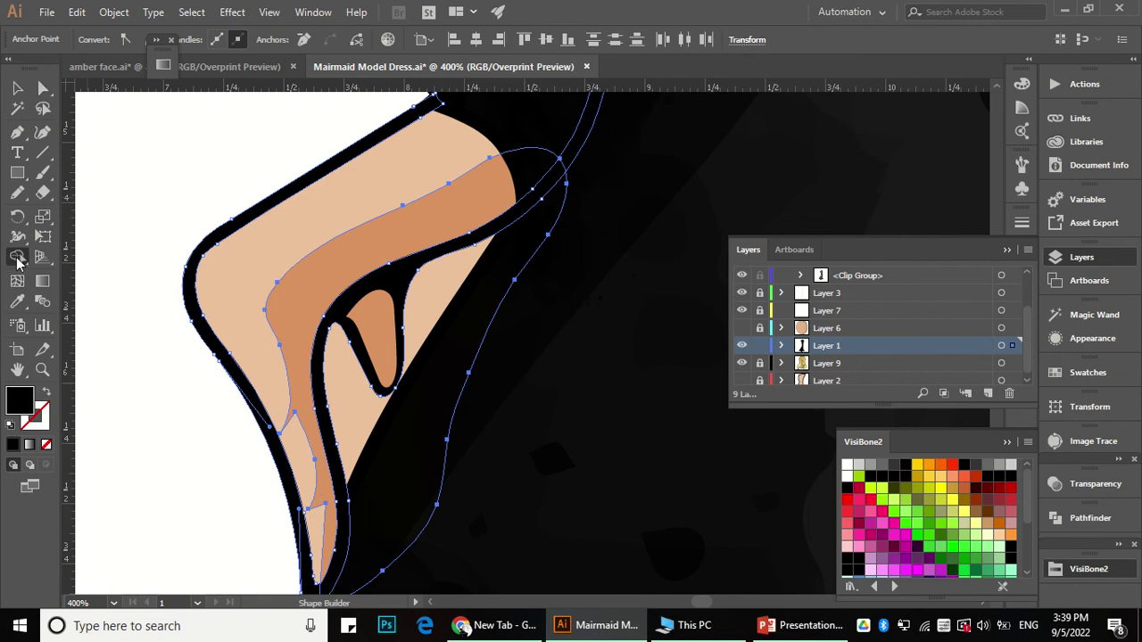
pyautogui.keyDown('alt'); pyautogui.click(477, 286); pyautogui.keyUp('alt')
pyautogui.scroll(-2, 472, 280)
pyautogui.press('a')
pyautogui.click(279, 364)
pyautogui.scroll(-3, 279, 365)
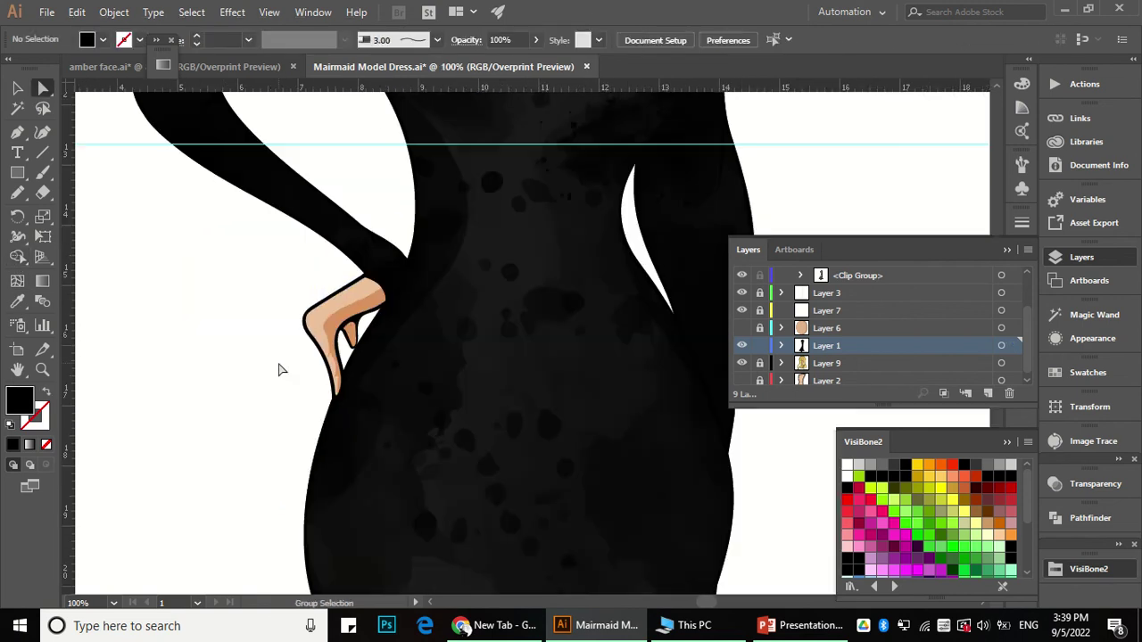
pyautogui.scroll(-1, 283, 357)
# Step: Select the hand's shadow and redraw its edge around the knuckle bend with the Pencil
pyautogui.scroll(4, 298, 331)
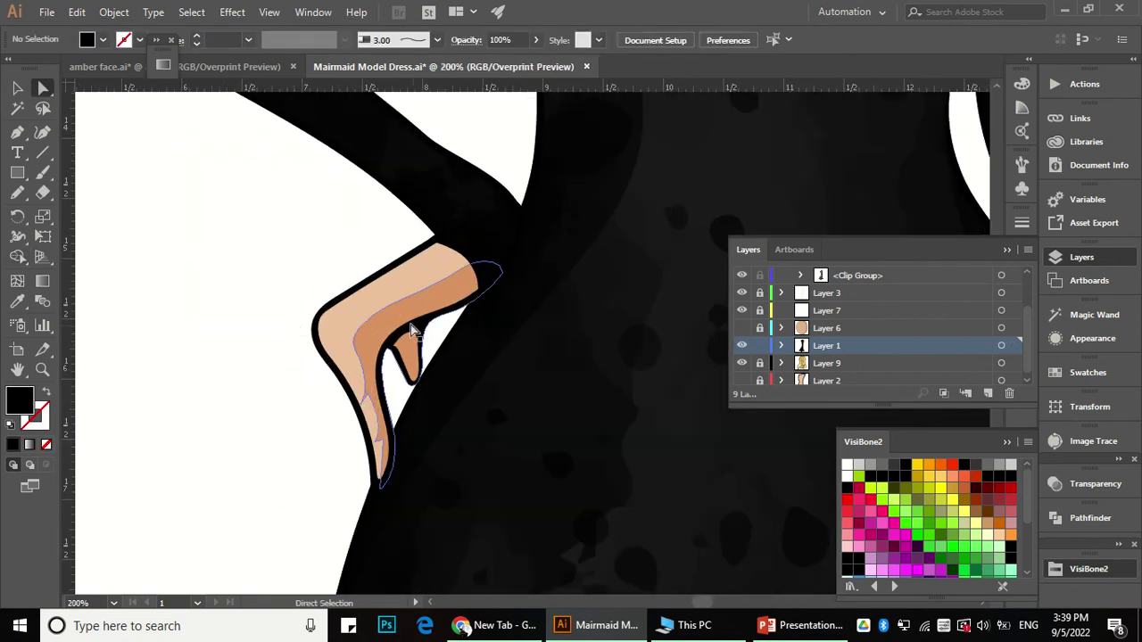
pyautogui.click(305, 305)
pyautogui.click(17, 192)
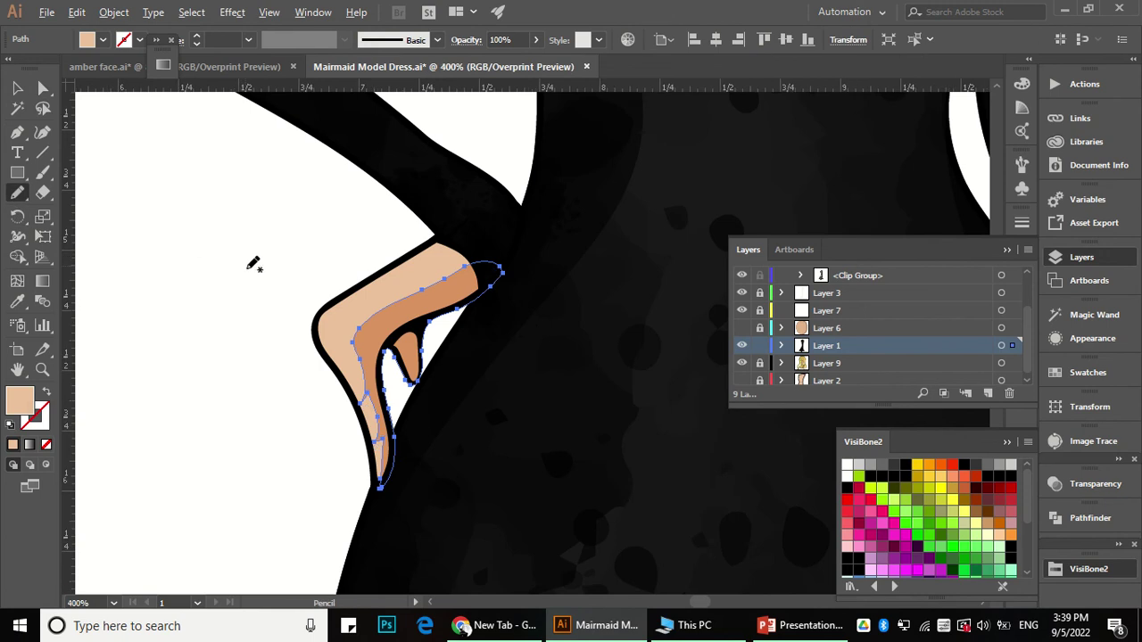
pyautogui.scroll(1, 259, 260)
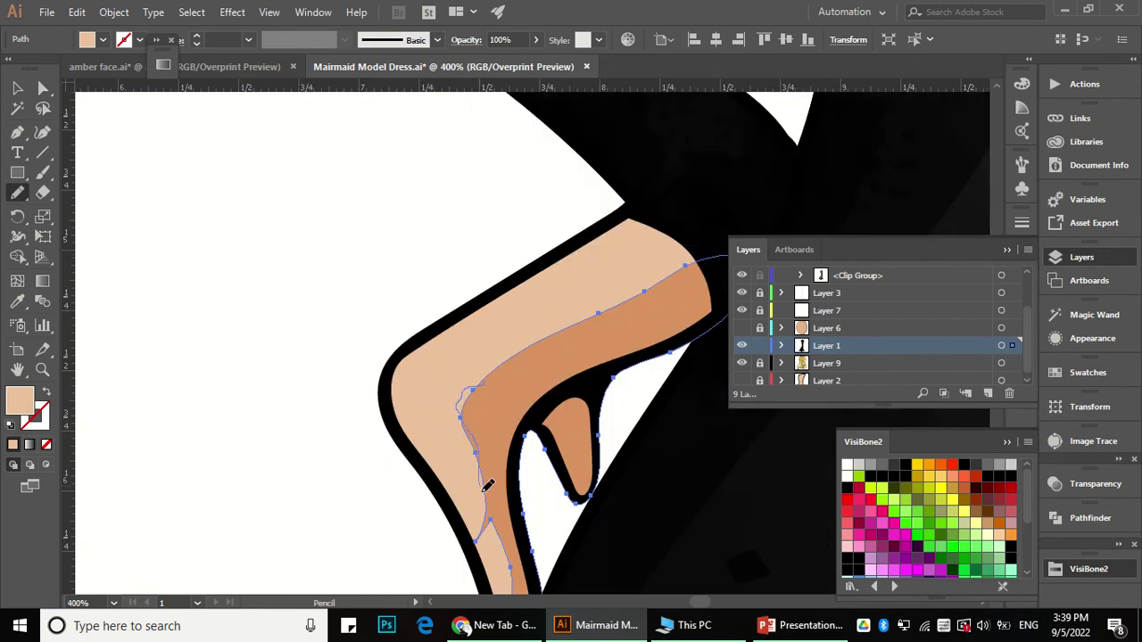
pyautogui.moveTo(491, 522); pyautogui.dragTo(491, 522)
pyautogui.scroll(-1, 444, 412)
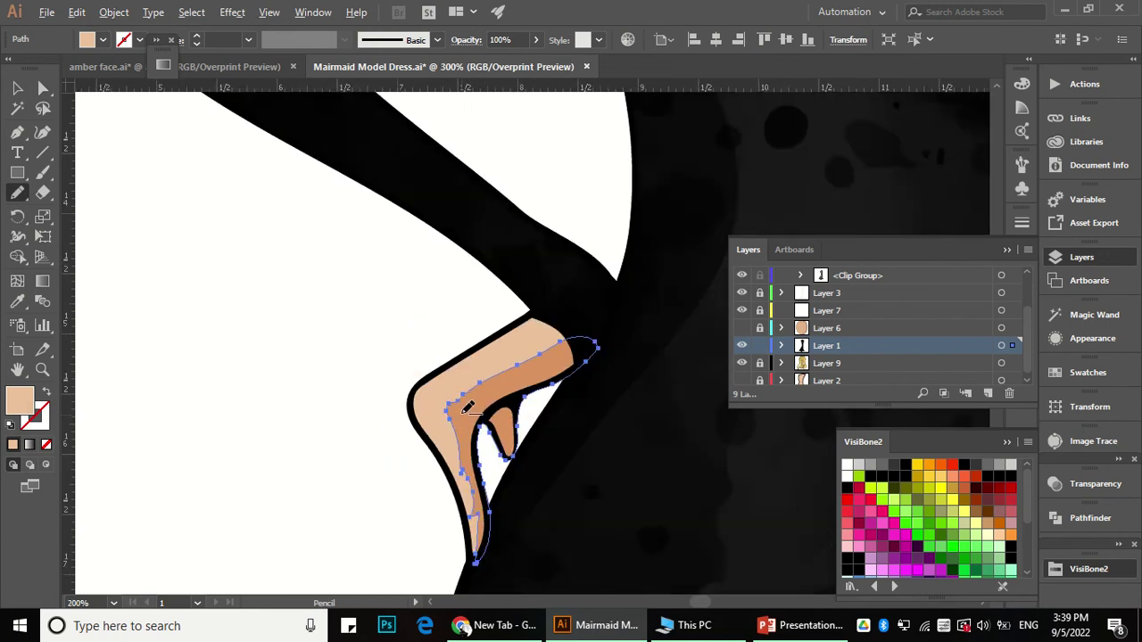
# Step: Extend the hand's shadow with the Pencil into a pointed, forked crease at the knuckle, and deselect it
pyautogui.scroll(1, 467, 410)
pyautogui.press('a')
pyautogui.click(18, 193)
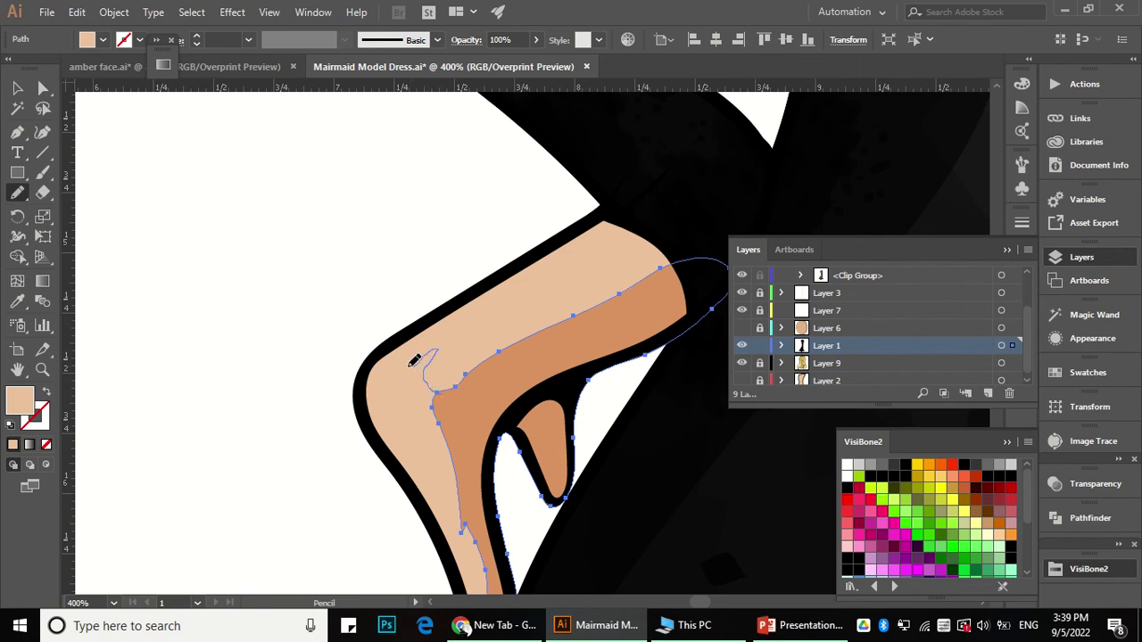
pyautogui.moveTo(439, 430); pyautogui.dragTo(440, 432)
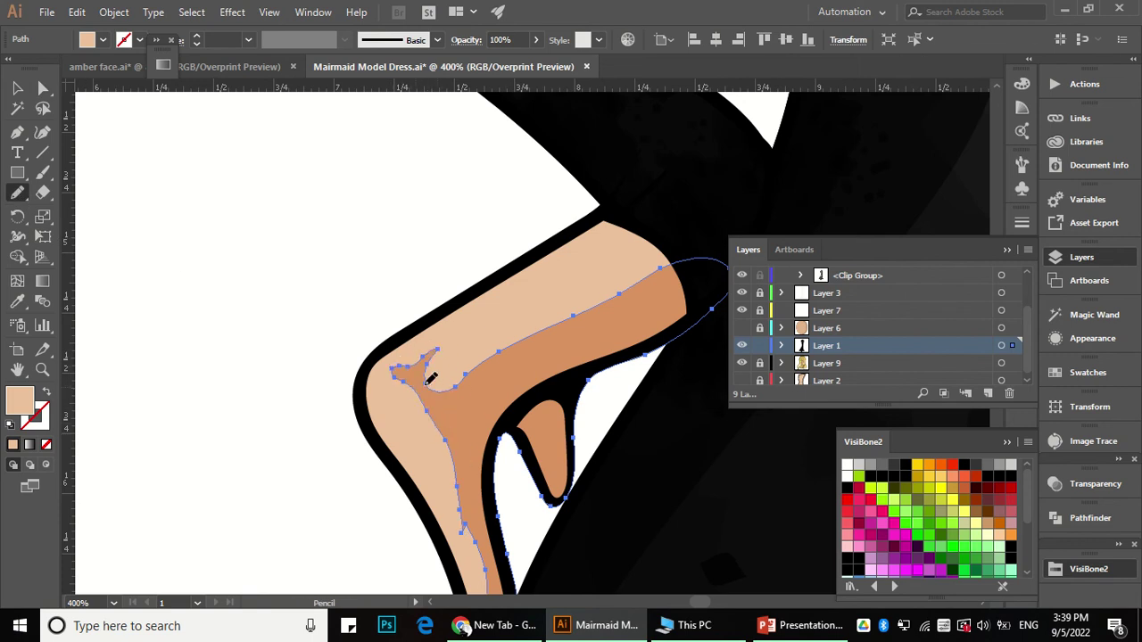
pyautogui.scroll(-1, 429, 378)
pyautogui.press('a')
pyautogui.click(314, 436)
pyautogui.scroll(-1, 324, 379)
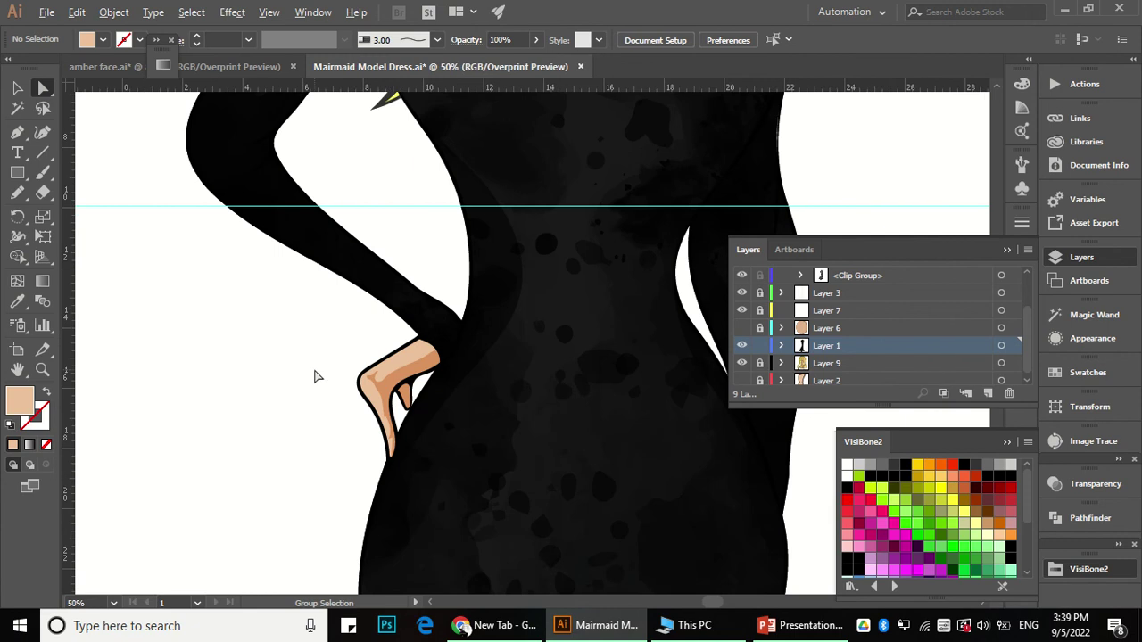
# Step: Select the outlined skin shape of the hanging hand beside the skirt and redraw its shorter finger's tip with the Pencil
pyautogui.scroll(-2, 324, 379)
pyautogui.press('v')
pyautogui.moveTo(598, 513); pyautogui.dragTo(588, 419)
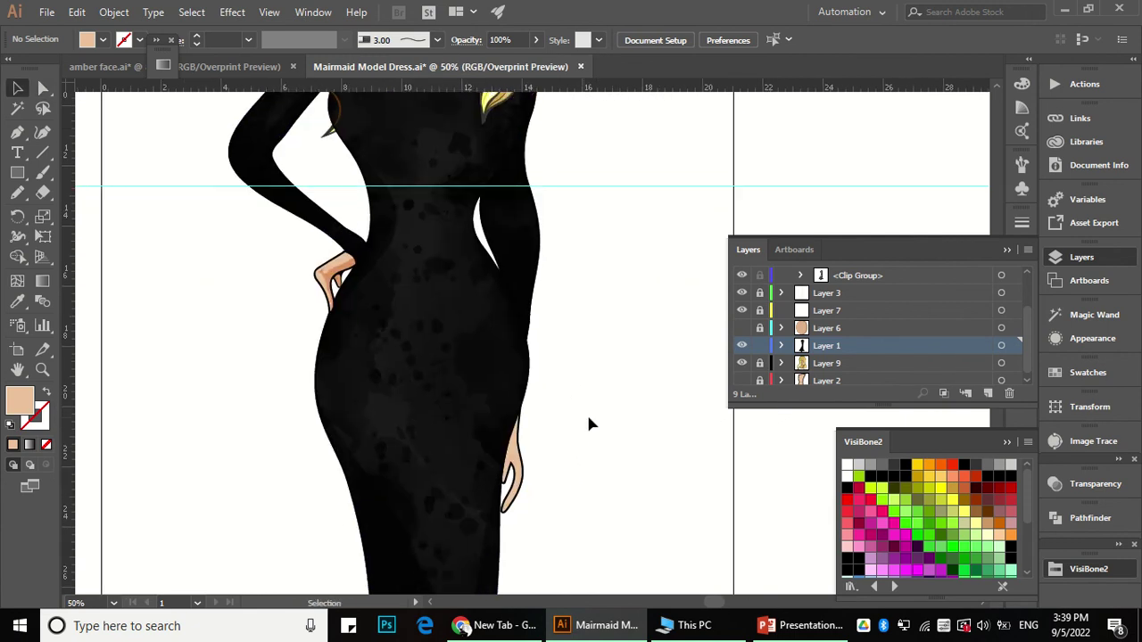
pyautogui.scroll(3, 595, 443)
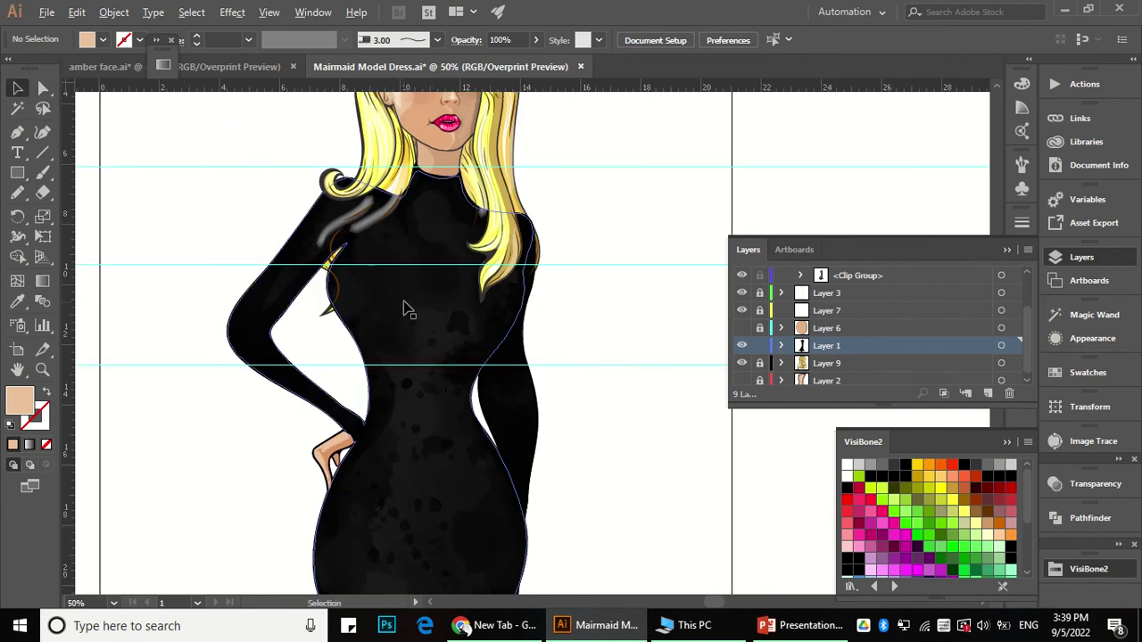
pyautogui.scroll(-1, 402, 306)
pyautogui.scroll(4, 485, 490)
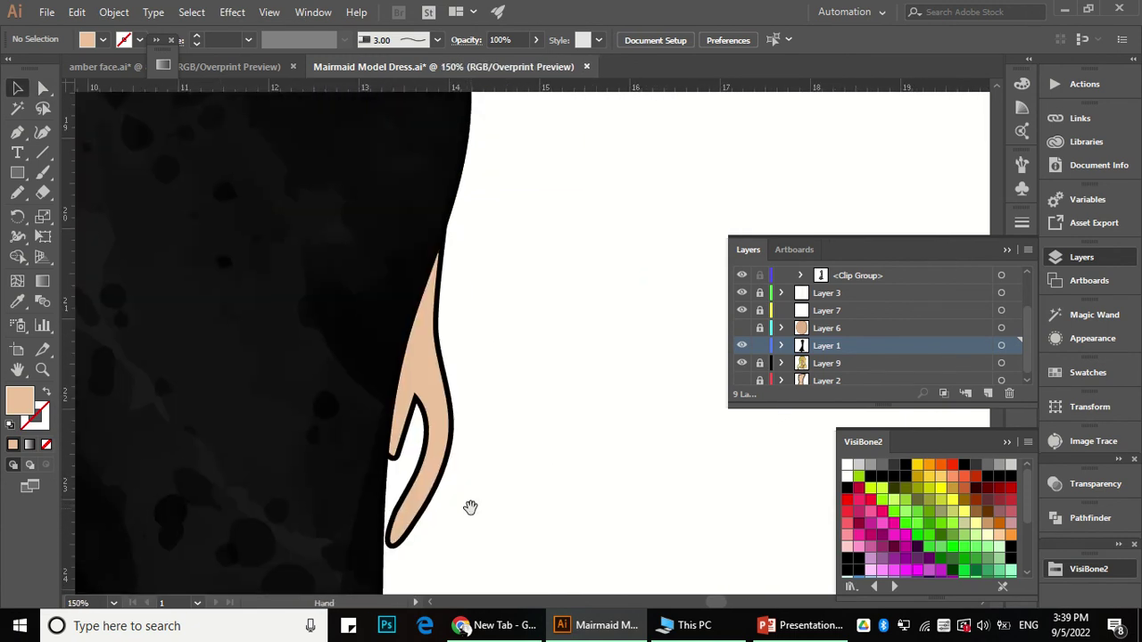
pyautogui.press('a')
pyautogui.click(409, 420)
pyautogui.scroll(2, 410, 421)
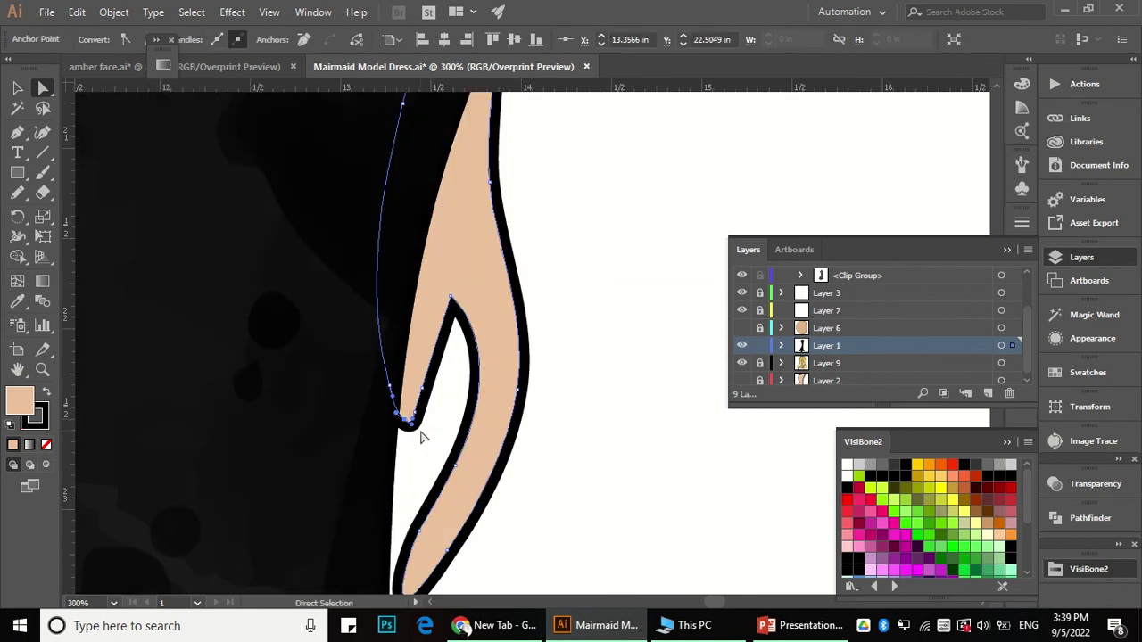
pyautogui.click(17, 193)
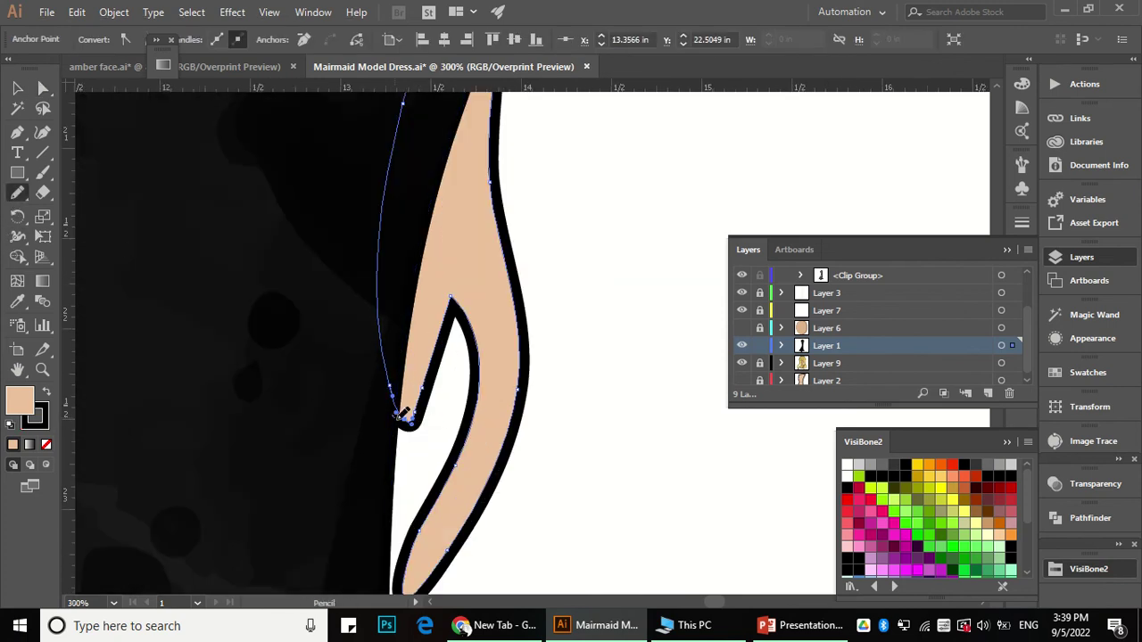
pyautogui.scroll(-2, 413, 340)
pyautogui.scroll(1, 434, 391)
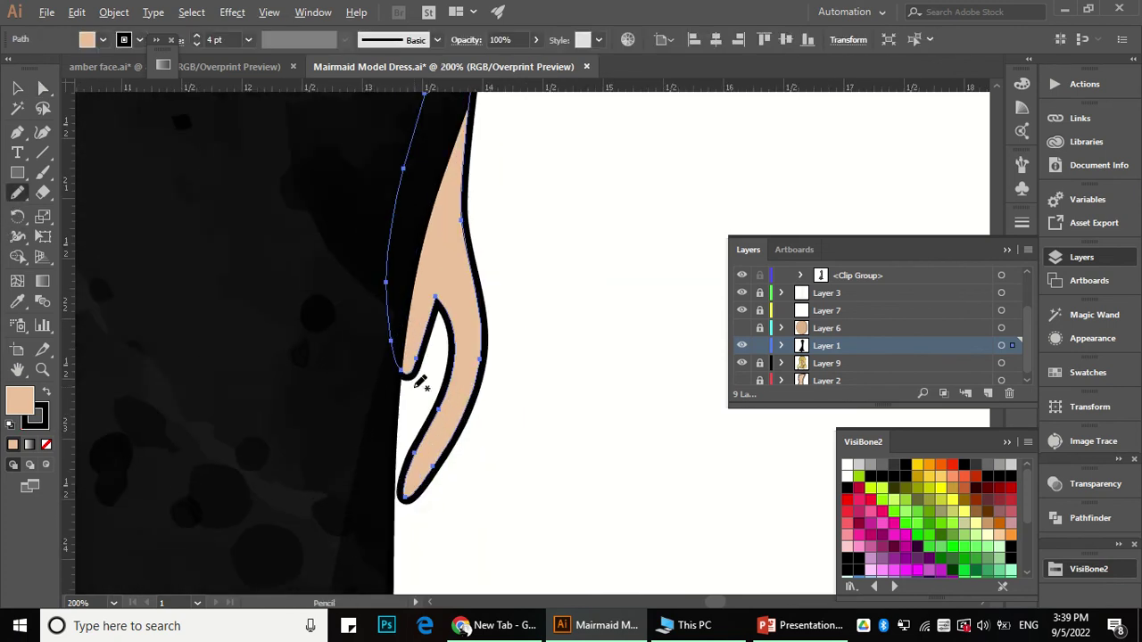
# Step: Expand the appearance of the hanging hand so its stroke becomes an editable shape, and deselect it
pyautogui.click(107, 13)
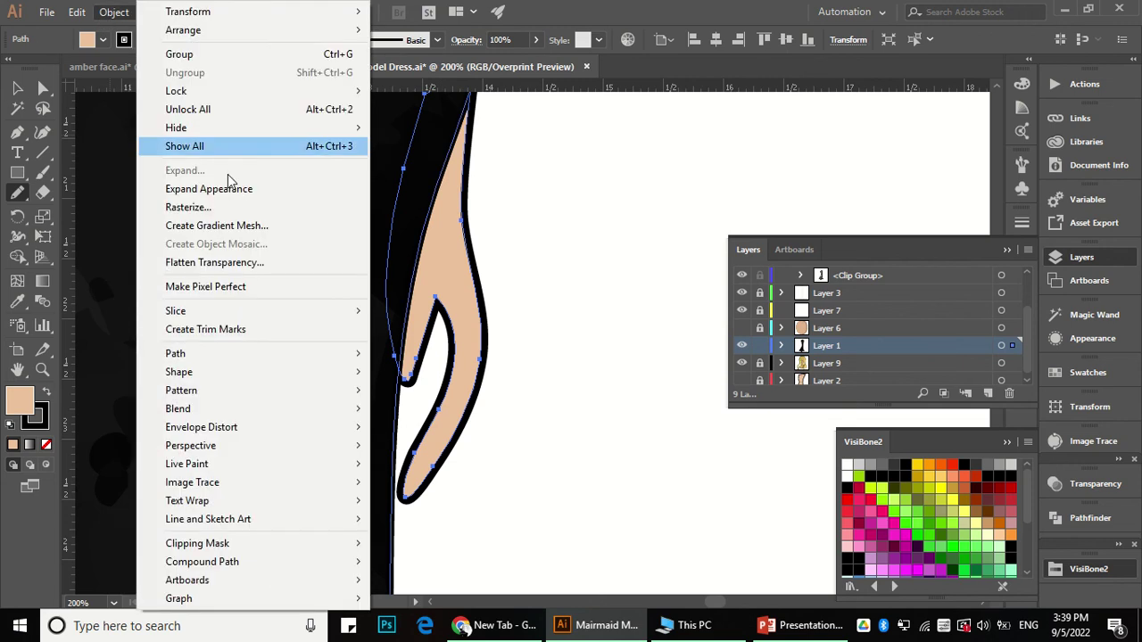
pyautogui.click(224, 188)
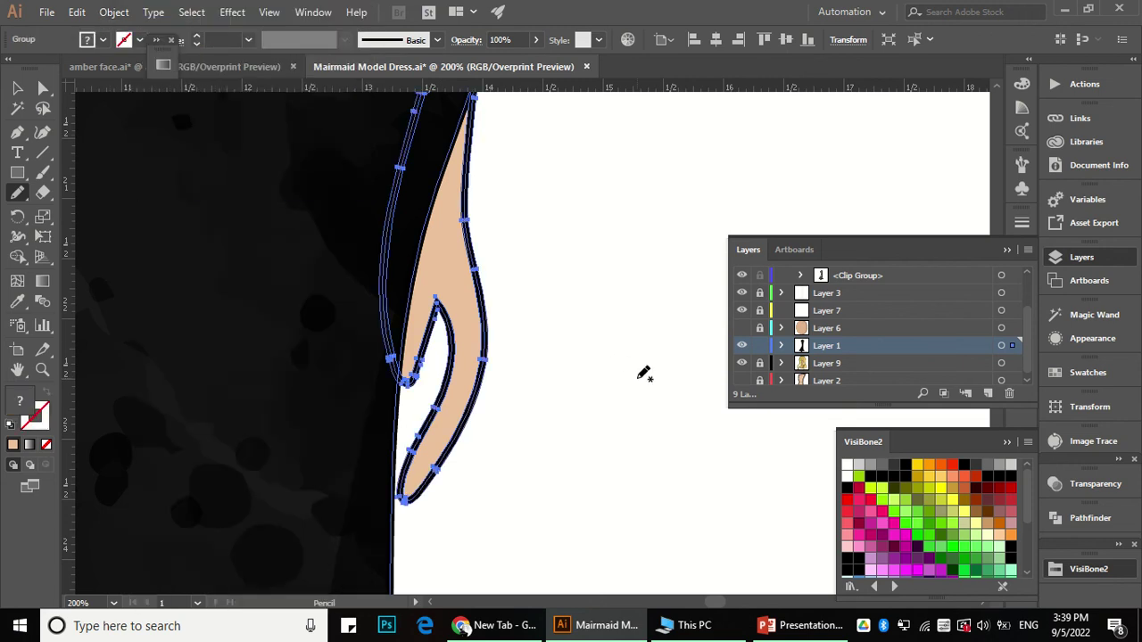
pyautogui.press('a')
pyautogui.click(599, 375)
# Step: Select the hanging hand's expanded black outline and redraw its inner edge into a sharper point between the fingers with the Pencil
pyautogui.scroll(1, 445, 323)
pyautogui.click(444, 324)
pyautogui.click(448, 331)
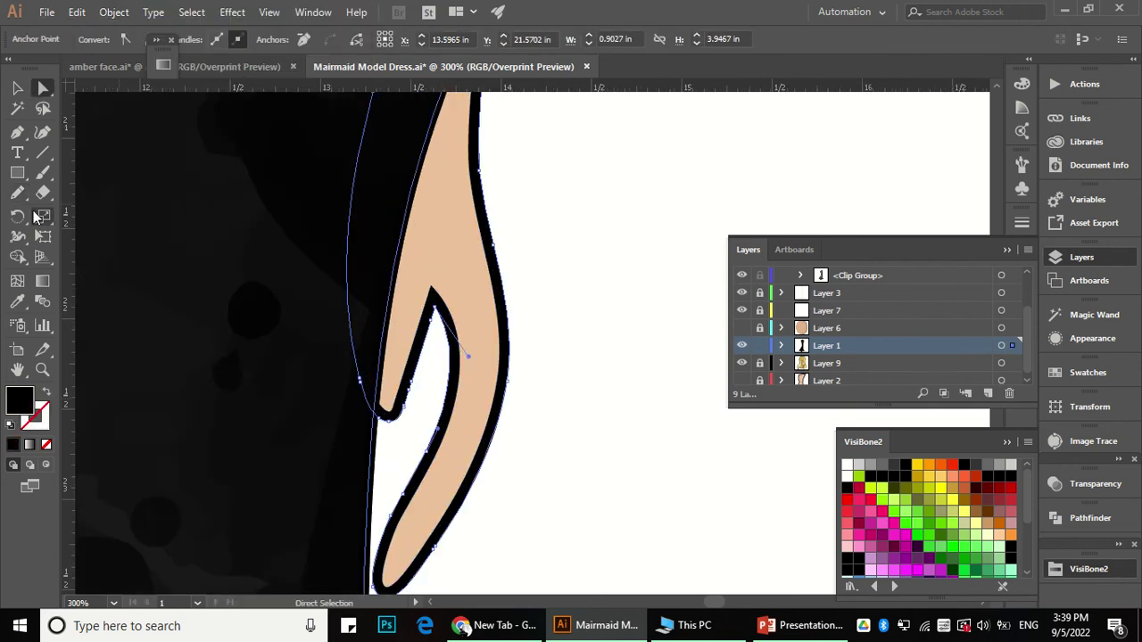
pyautogui.click(16, 195)
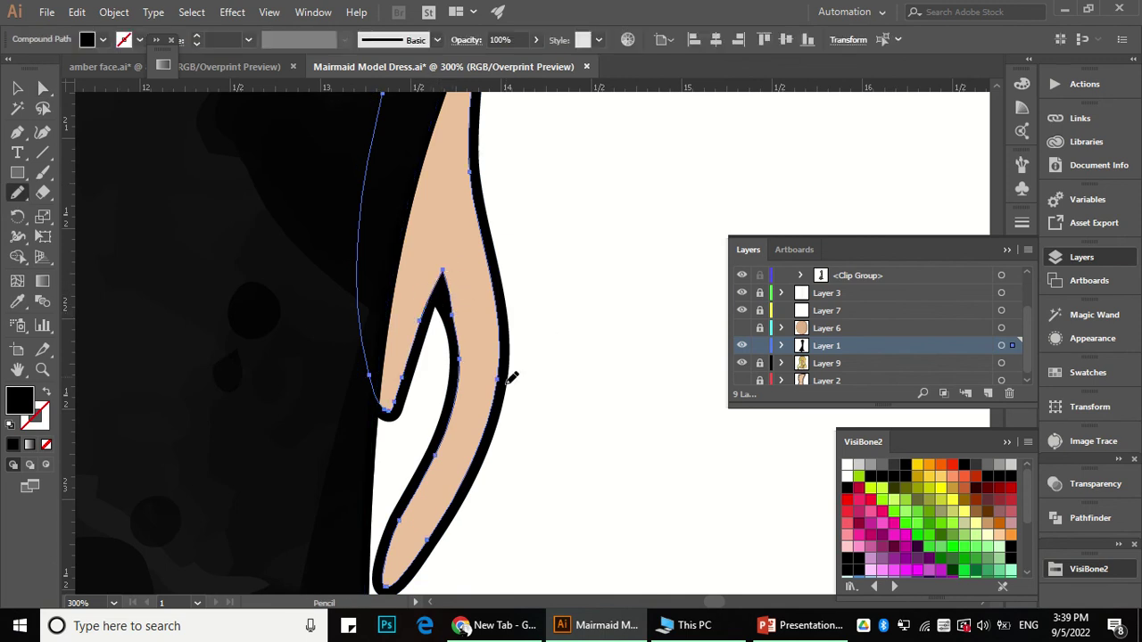
pyautogui.scroll(-1, 479, 339)
pyautogui.scroll(1, 453, 432)
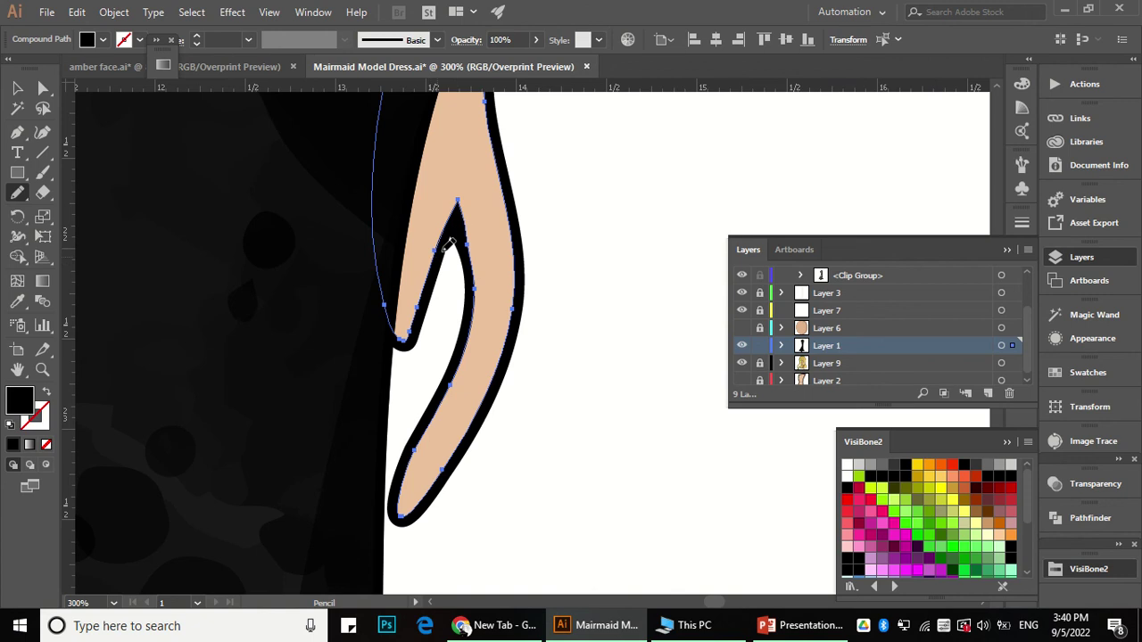
# Step: Select the outer edge of the hanging hand's black outline and reshape the gap between the fingers with the Pencil
pyautogui.press('a')
pyautogui.click(450, 240)
pyautogui.click(449, 238)
pyautogui.click(18, 196)
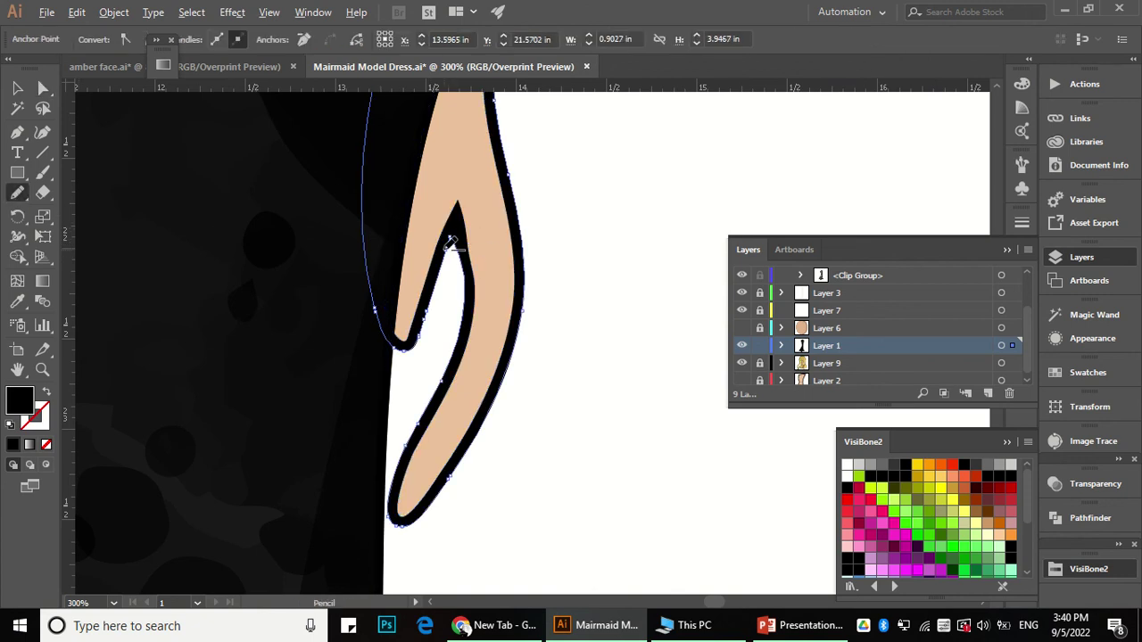
pyautogui.scroll(1, 451, 240)
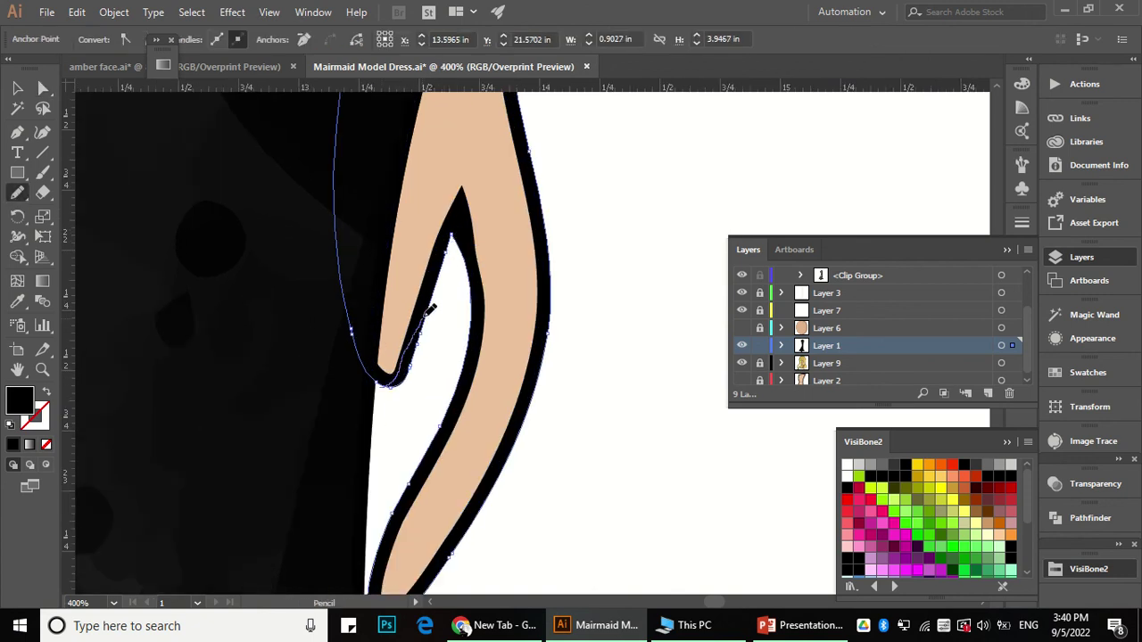
pyautogui.moveTo(431, 310)
pyautogui.mouseDown()
pyautogui.moveTo(461, 225)
pyautogui.moveTo(469, 251)
pyautogui.mouseUp()
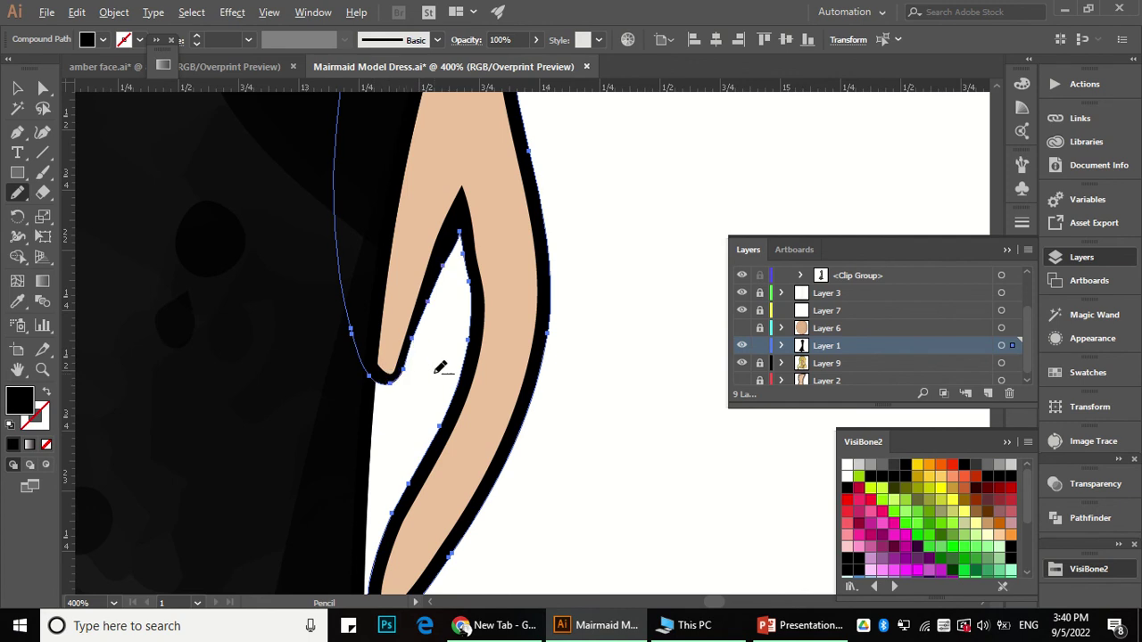
# Step: Sharpen the gap's peak on the outer edge of the hanging hand's black outline with the Pencil, and deselect it
pyautogui.scroll(-2, 437, 364)
pyautogui.scroll(2, 468, 287)
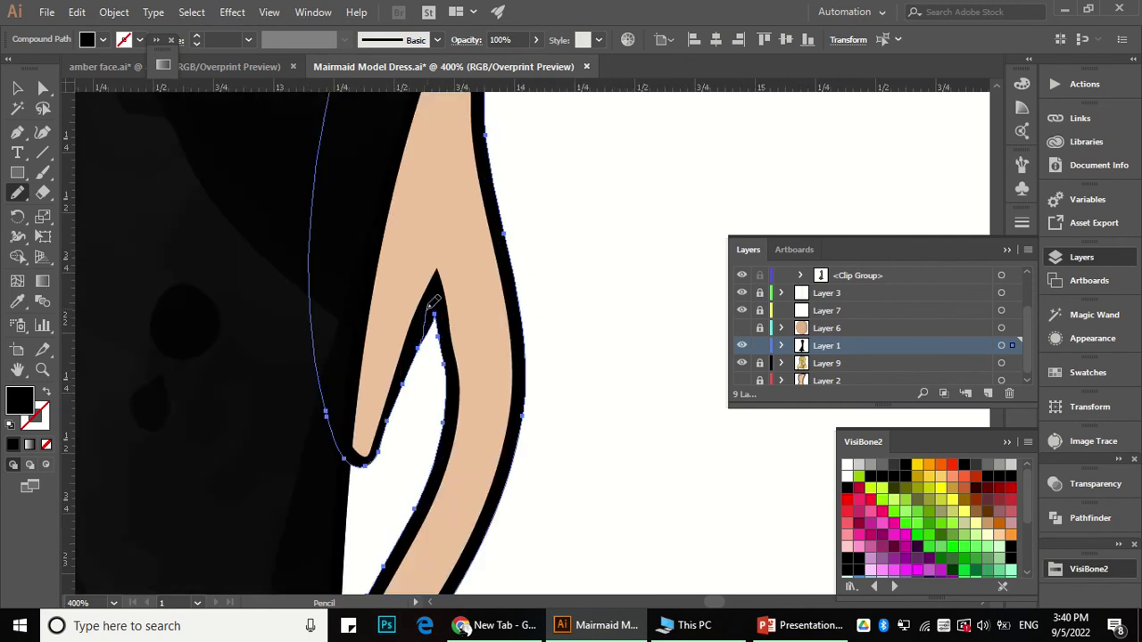
pyautogui.scroll(-2, 438, 294)
pyautogui.press('a')
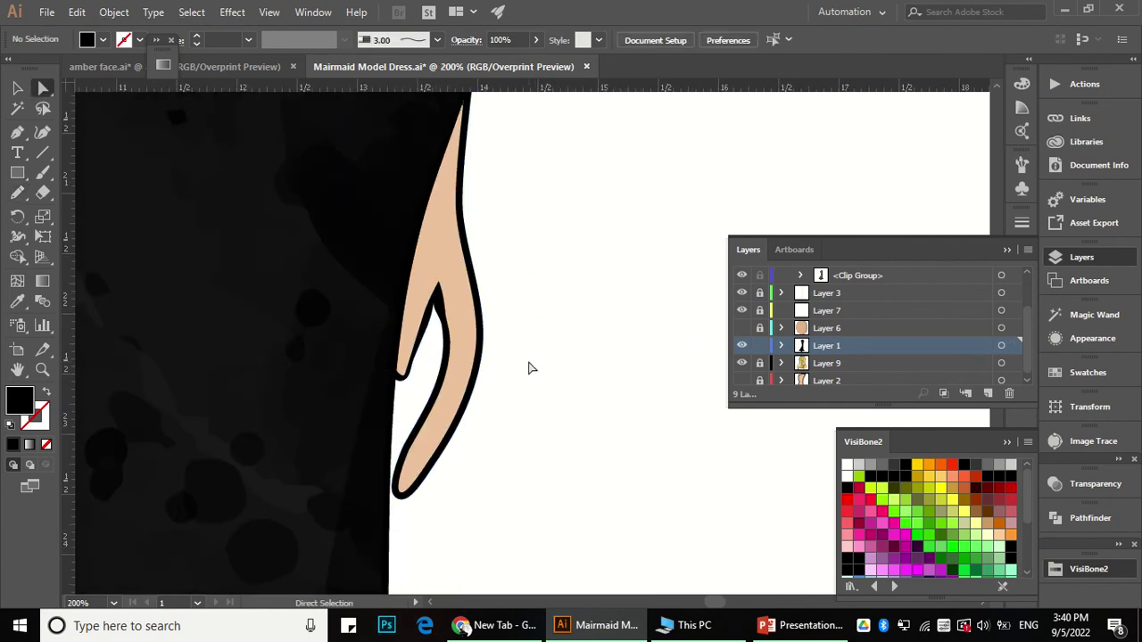
pyautogui.click(560, 377)
# Step: Select the inner edge of the hanging hand's outline, refine its peak between the fingers with the Pencil, and deselect it
pyautogui.scroll(2, 434, 301)
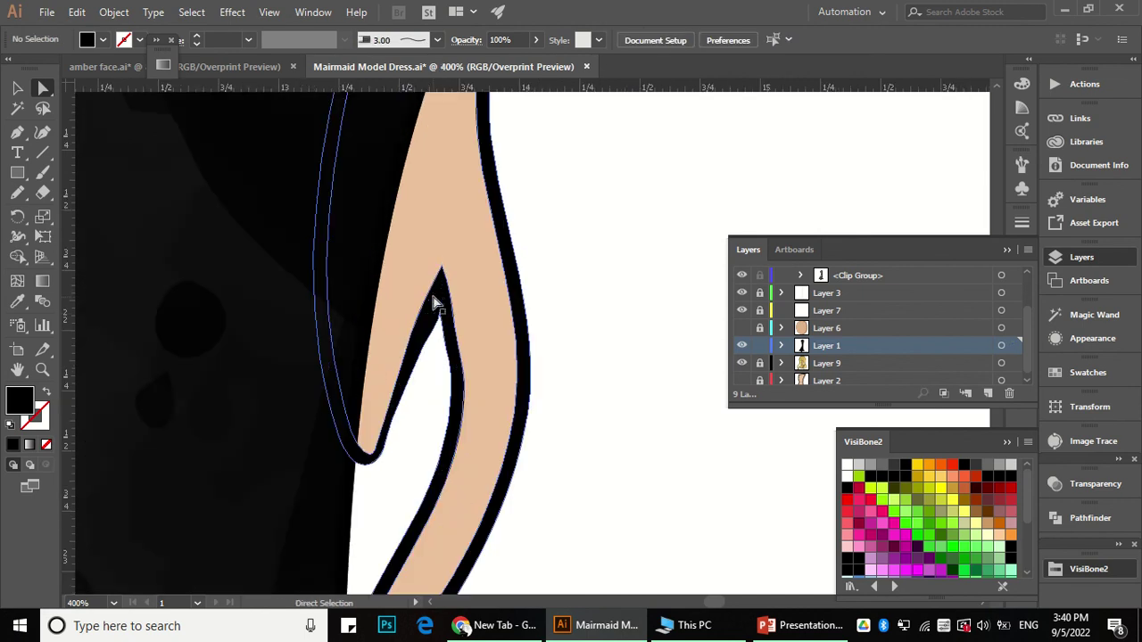
pyautogui.click(436, 294)
pyautogui.press('n')
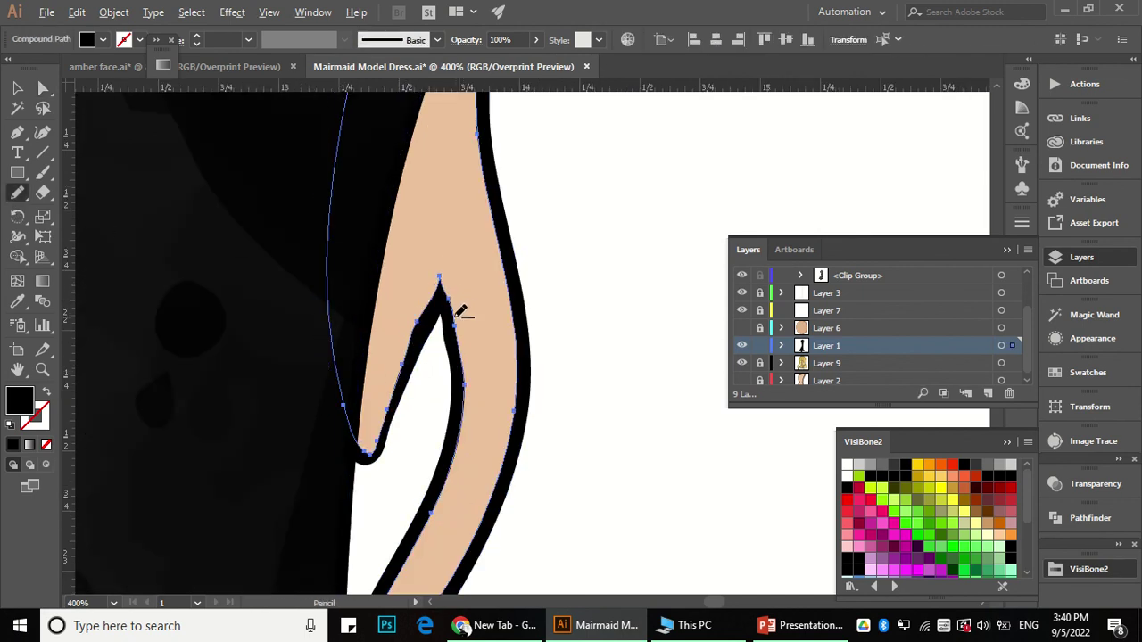
pyautogui.scroll(-2, 459, 311)
pyautogui.press('a')
pyautogui.click(484, 434)
pyautogui.scroll(-1, 374, 437)
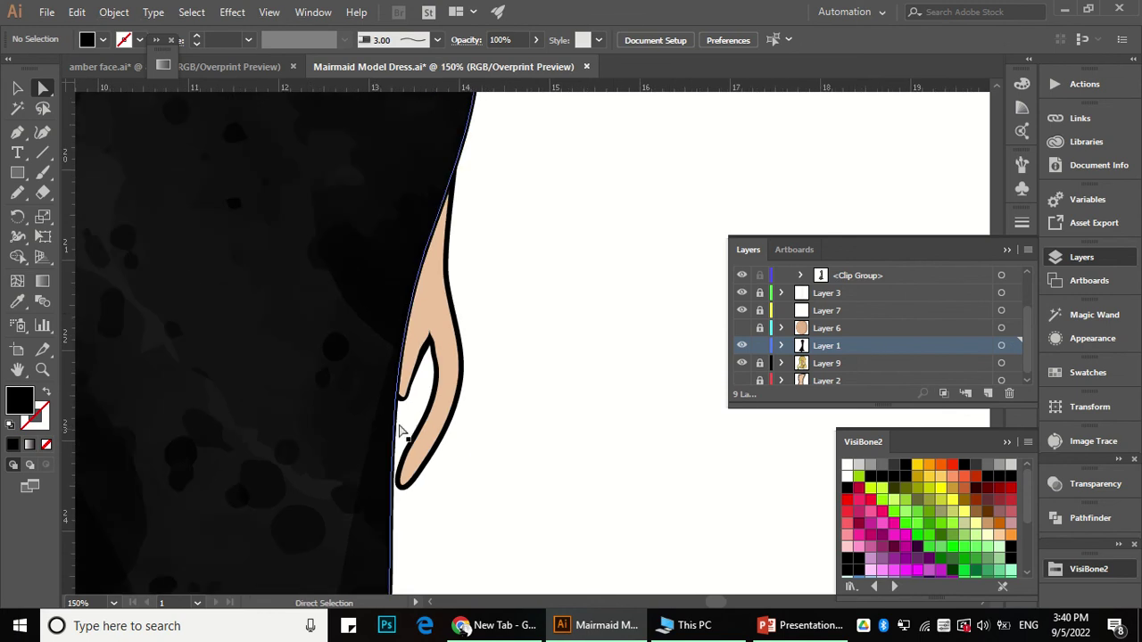
# Step: Draw a freehand shadow shape with the Pencil, running down the hanging hand's long finger and looping around over the skirt
pyautogui.press('n')
pyautogui.moveTo(432, 223); pyautogui.dragTo(439, 282)
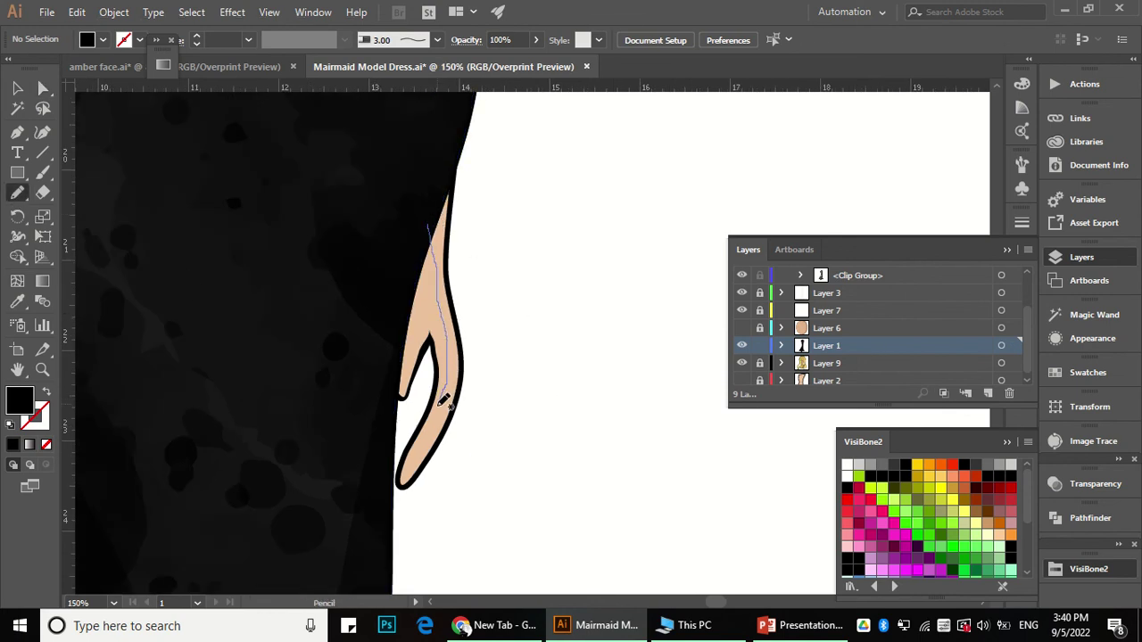
pyautogui.moveTo(401, 493)
pyautogui.mouseDown()
pyautogui.moveTo(322, 435)
pyautogui.moveTo(323, 223)
pyautogui.mouseUp()
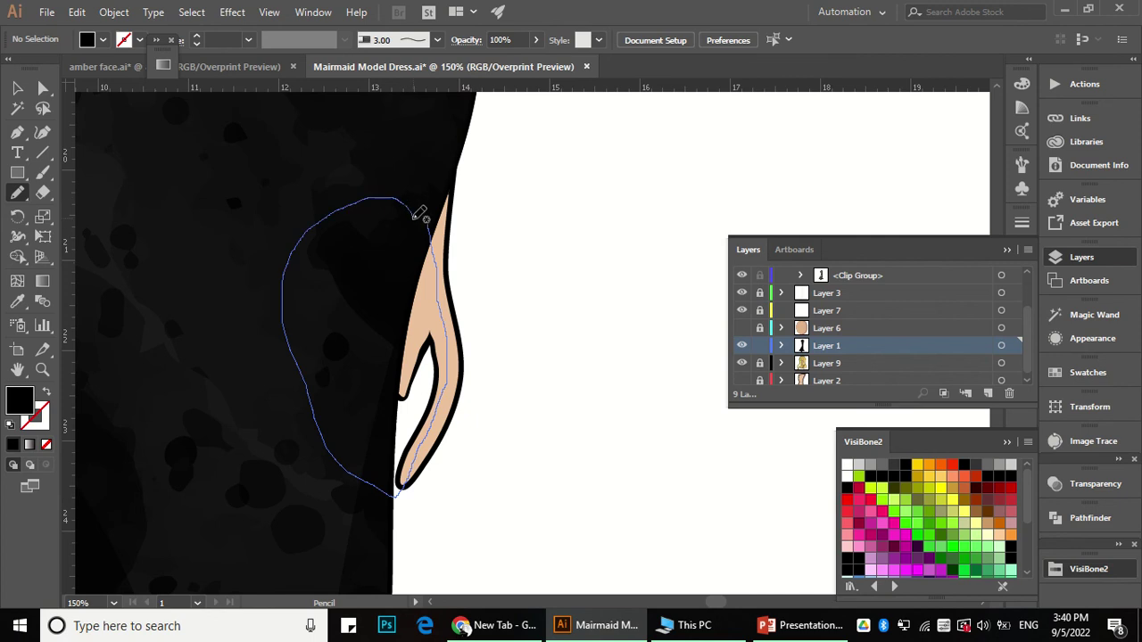
pyautogui.moveTo(419, 214); pyautogui.dragTo(426, 224)
# Step: Fill the shadow shape with the skin colour sampled from the hand, give it a darkening blend mode, and deselect it
pyautogui.press('i')
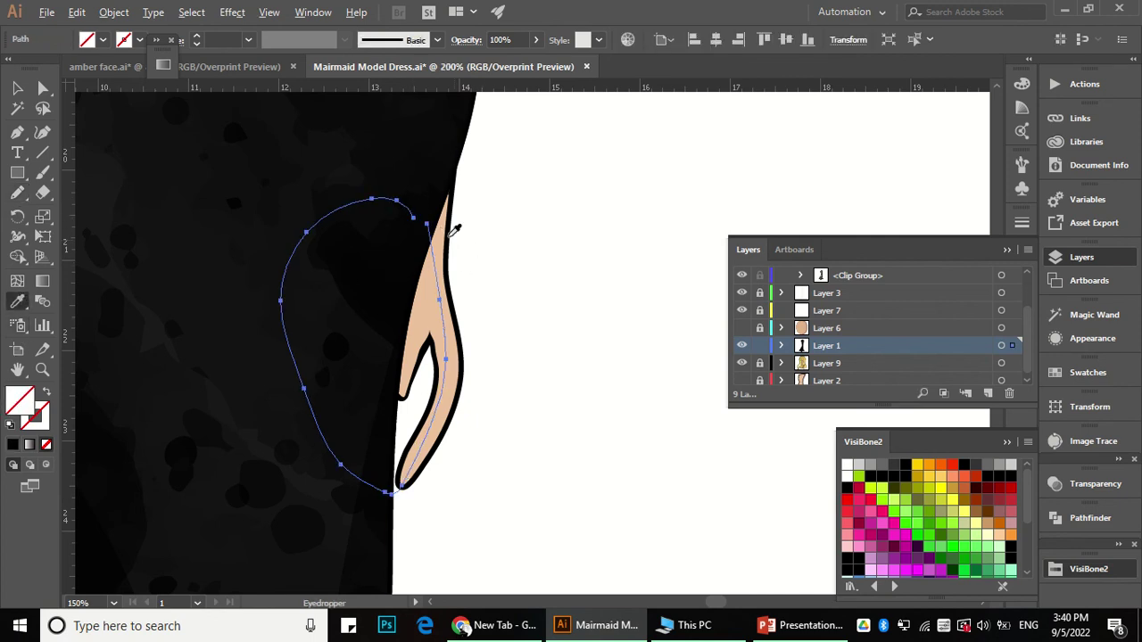
pyautogui.scroll(3, 455, 231)
pyautogui.click(420, 217)
pyautogui.click(463, 39)
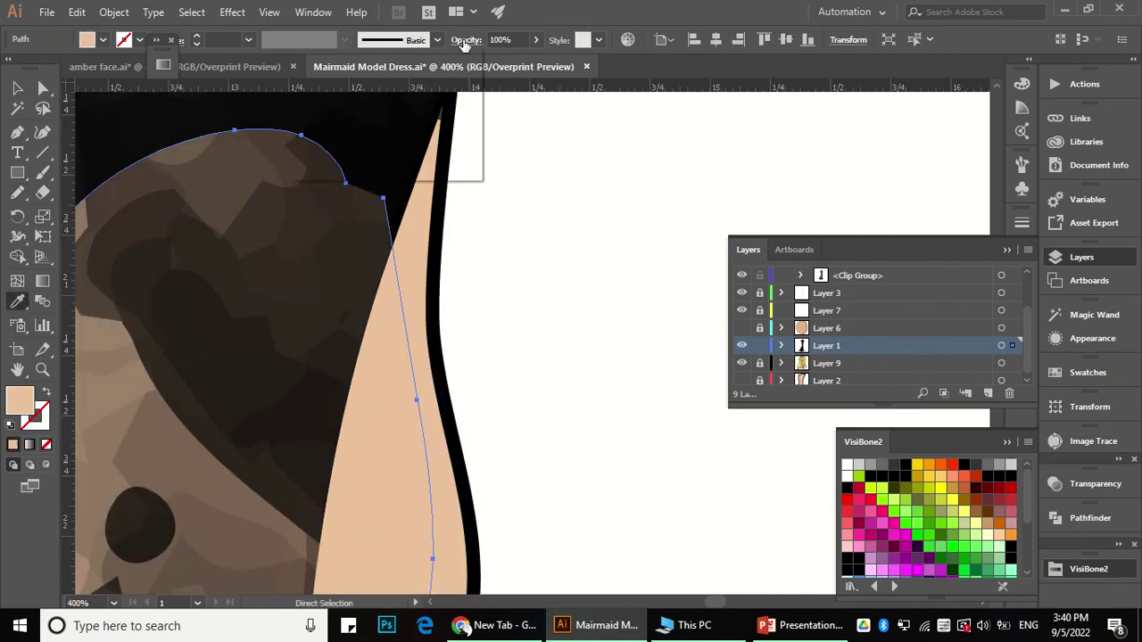
pyautogui.click(331, 68)
pyautogui.click(335, 127)
pyautogui.press('Escape')
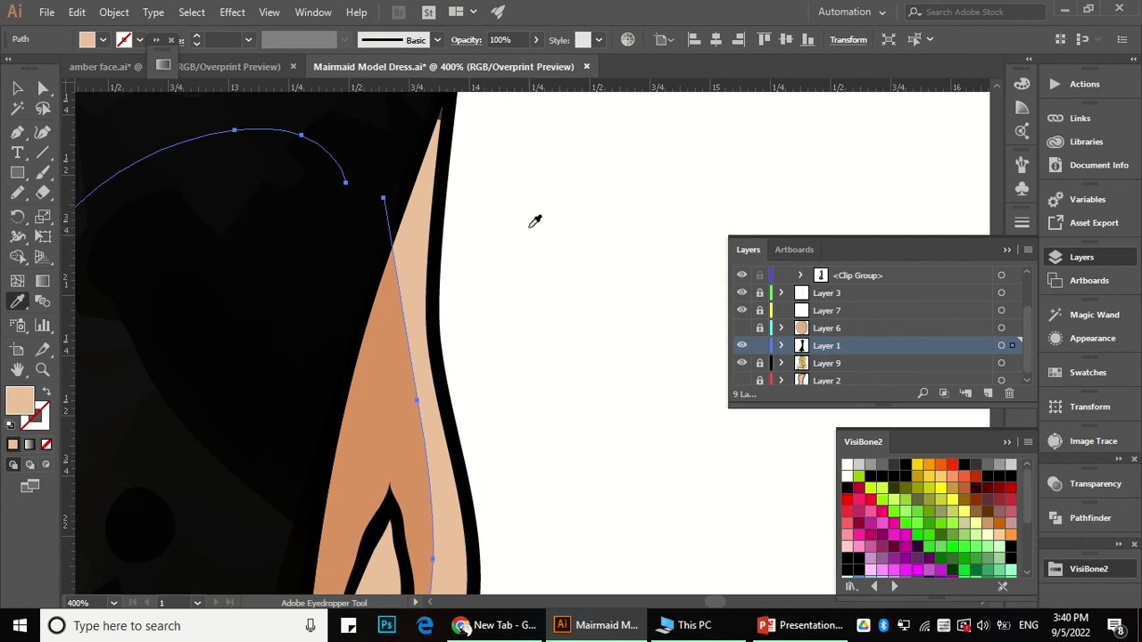
pyautogui.click(530, 228)
pyautogui.press('v')
pyautogui.hotkey('ctrl', 'z')
pyautogui.click(533, 239)
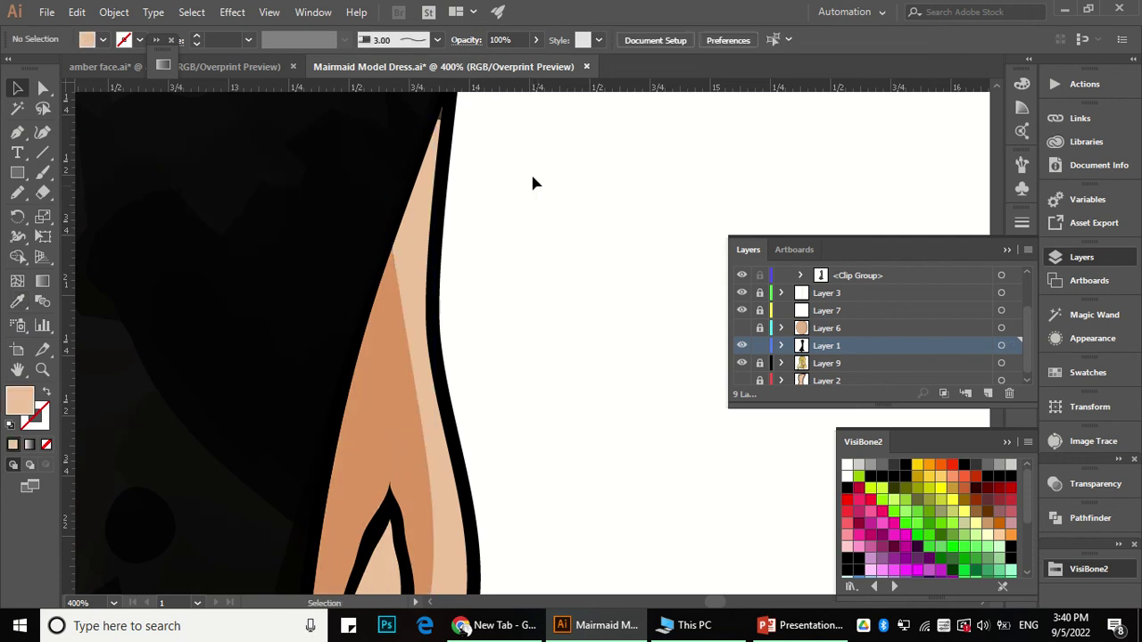
# Step: Select the shadow shape and the hand's outline, remove the shadow parts outside the hand with the Shape Builder, and deselect
pyautogui.scroll(-2, 502, 179)
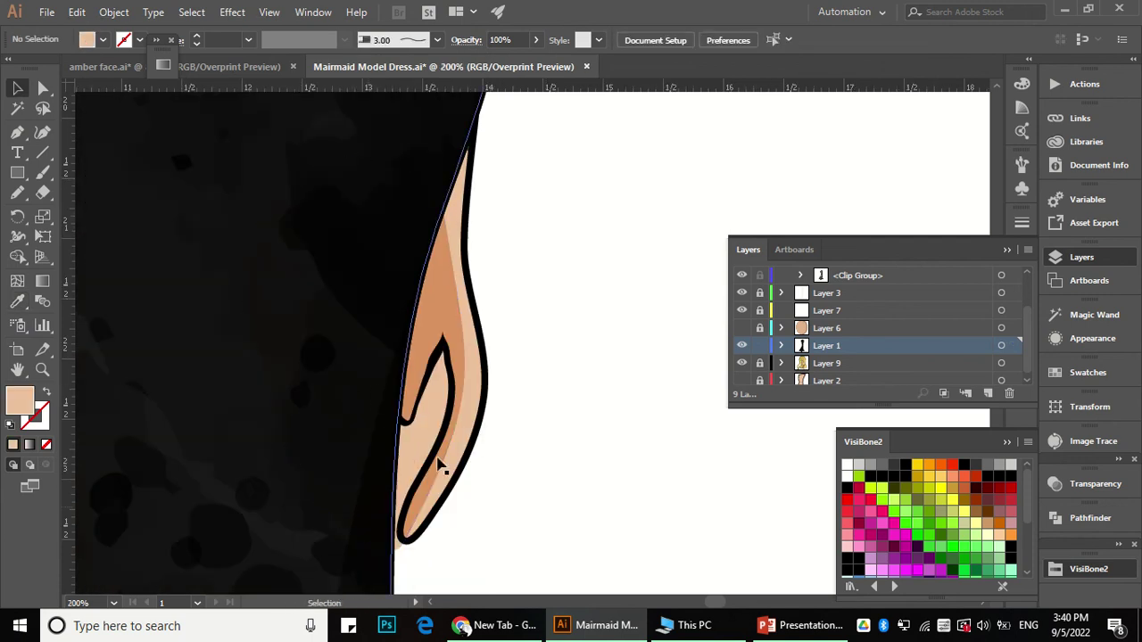
pyautogui.click(482, 336)
pyautogui.scroll(1, 479, 337)
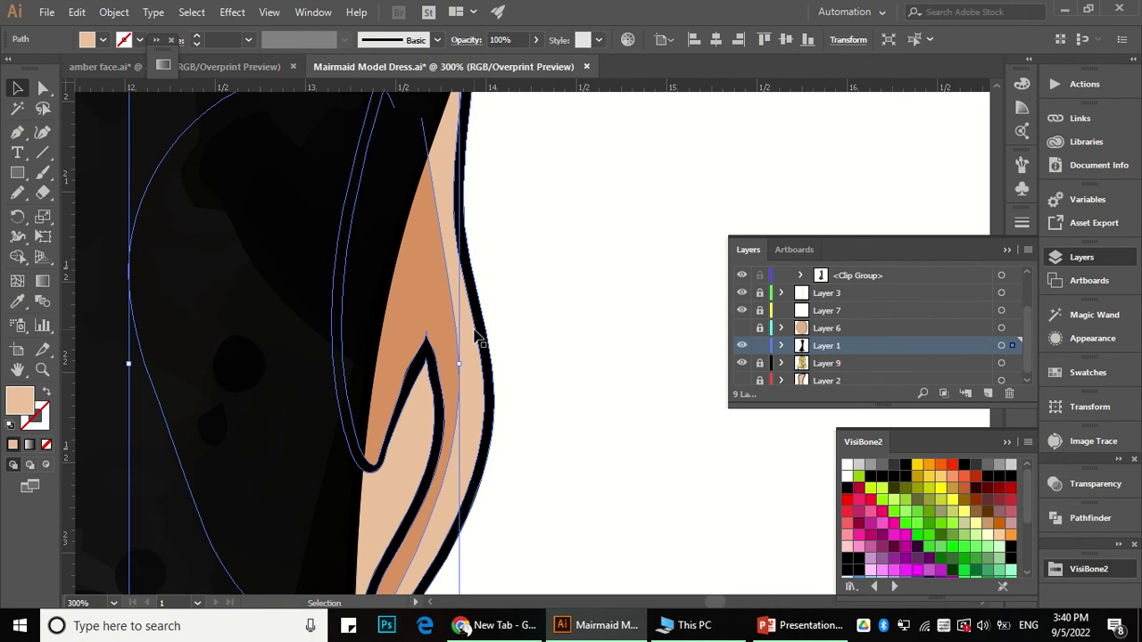
pyautogui.press('a')
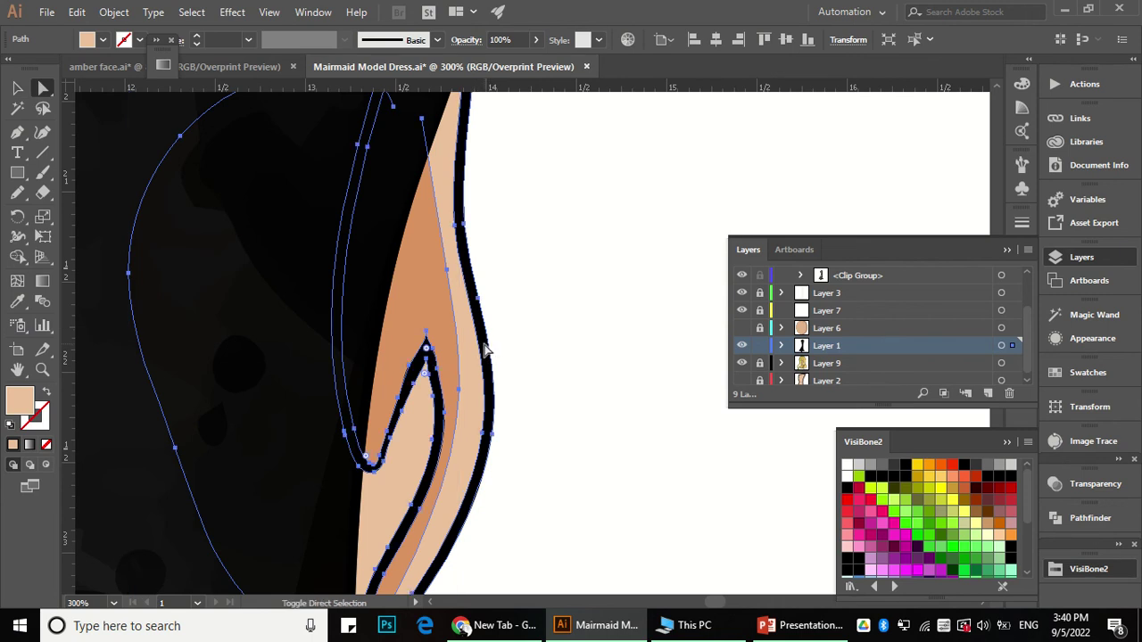
pyautogui.keyDown('shift'); pyautogui.click(485, 346); pyautogui.keyUp('shift')
pyautogui.click(16, 256)
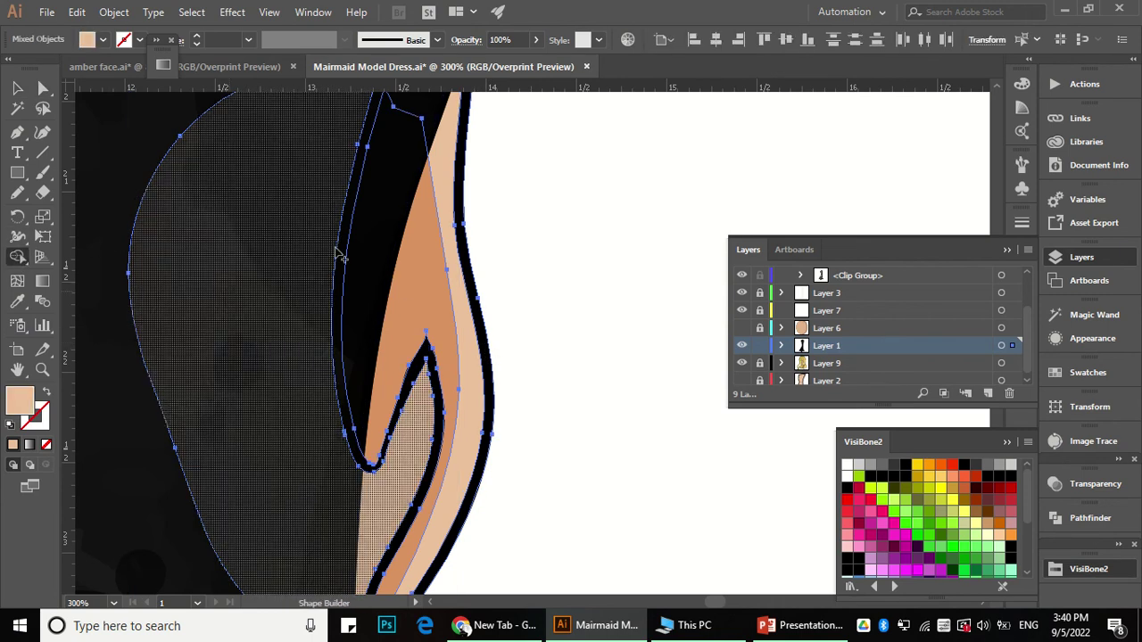
pyautogui.scroll(-3, 339, 255)
pyautogui.press('a')
pyautogui.click(488, 284)
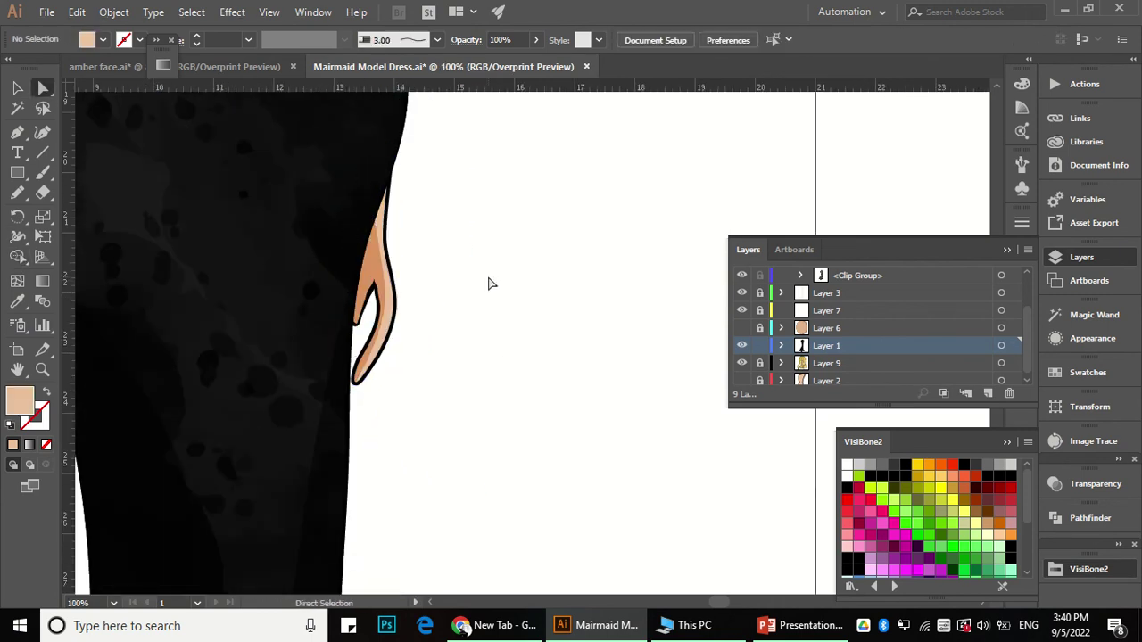
# Step: Unlock Layer 8, ungroup the face and hair artwork on it, and deselect it
pyautogui.scroll(-4, 488, 284)
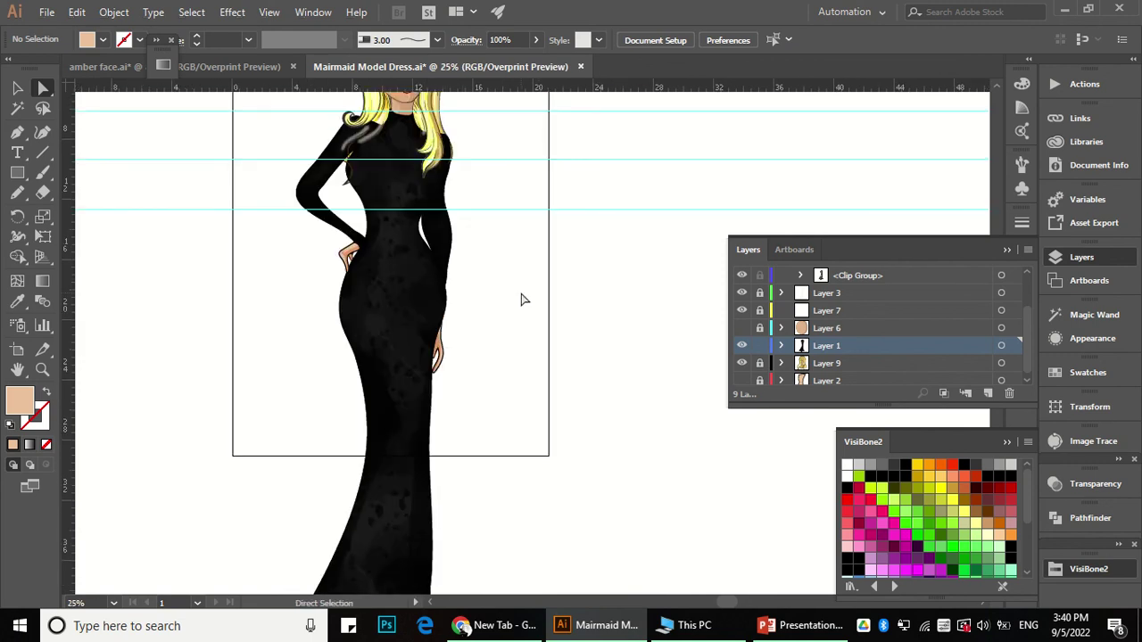
pyautogui.press('v')
pyautogui.scroll(-1, 505, 181)
pyautogui.moveTo(546, 168); pyautogui.dragTo(536, 259)
pyautogui.scroll(2, 455, 198)
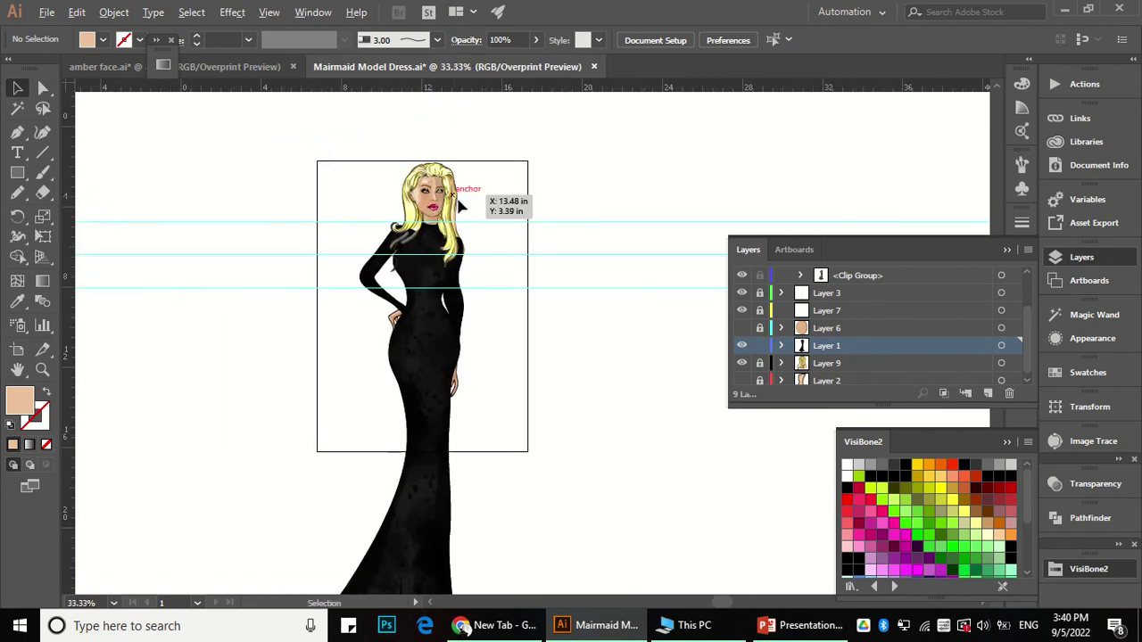
pyautogui.scroll(2, 459, 203)
pyautogui.scroll(2, 760, 343)
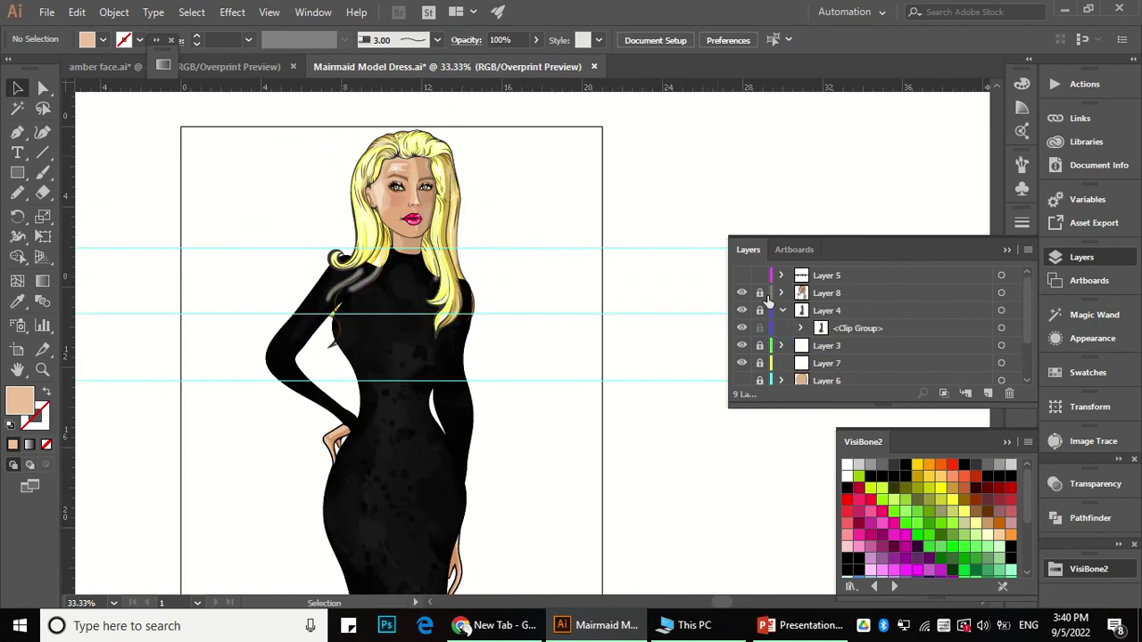
pyautogui.scroll(2, 373, 287)
pyautogui.click(375, 297)
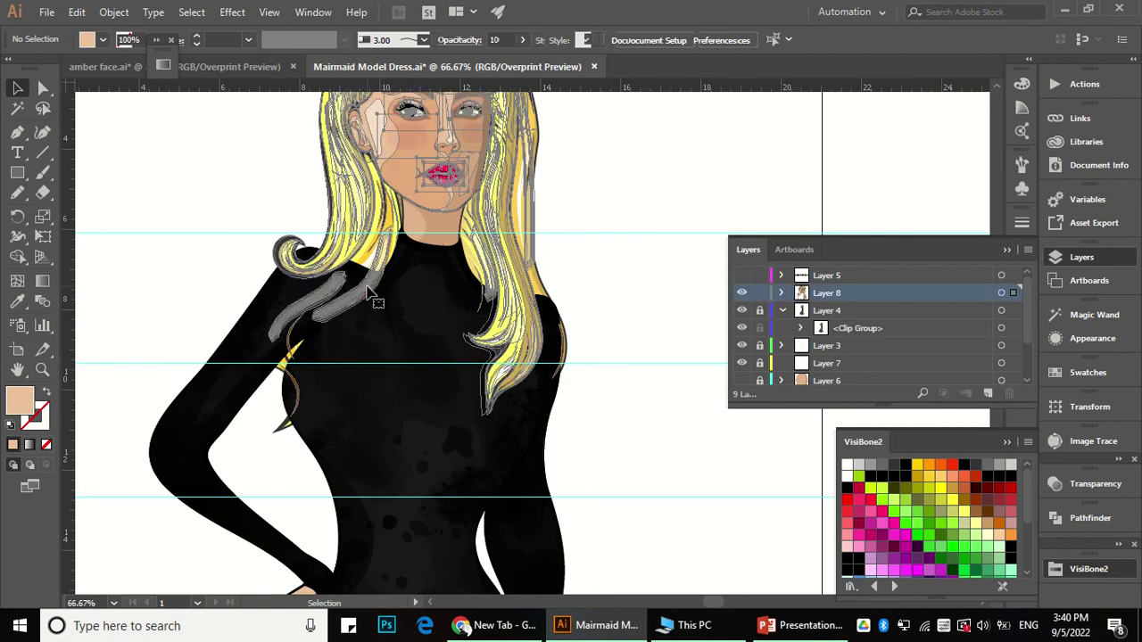
pyautogui.rightClick(369, 291)
pyautogui.click(416, 407)
pyautogui.click(655, 446)
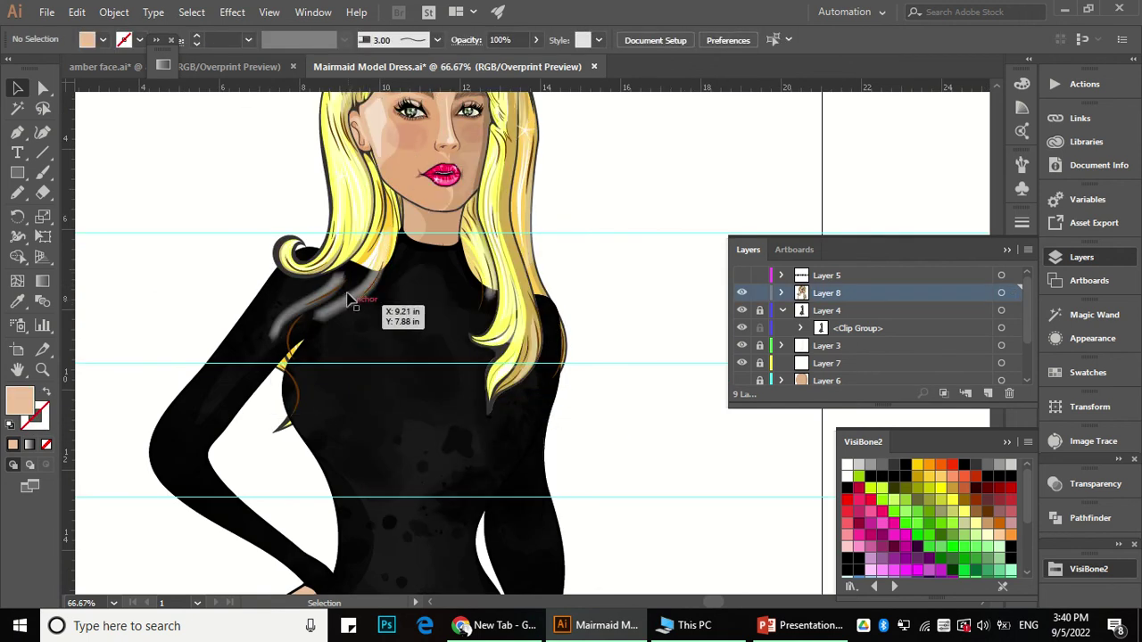
# Step: Ungroup the white hair highlights that extend over the dress's shoulder, and deselect them
pyautogui.click(353, 301)
pyautogui.rightClick(352, 302)
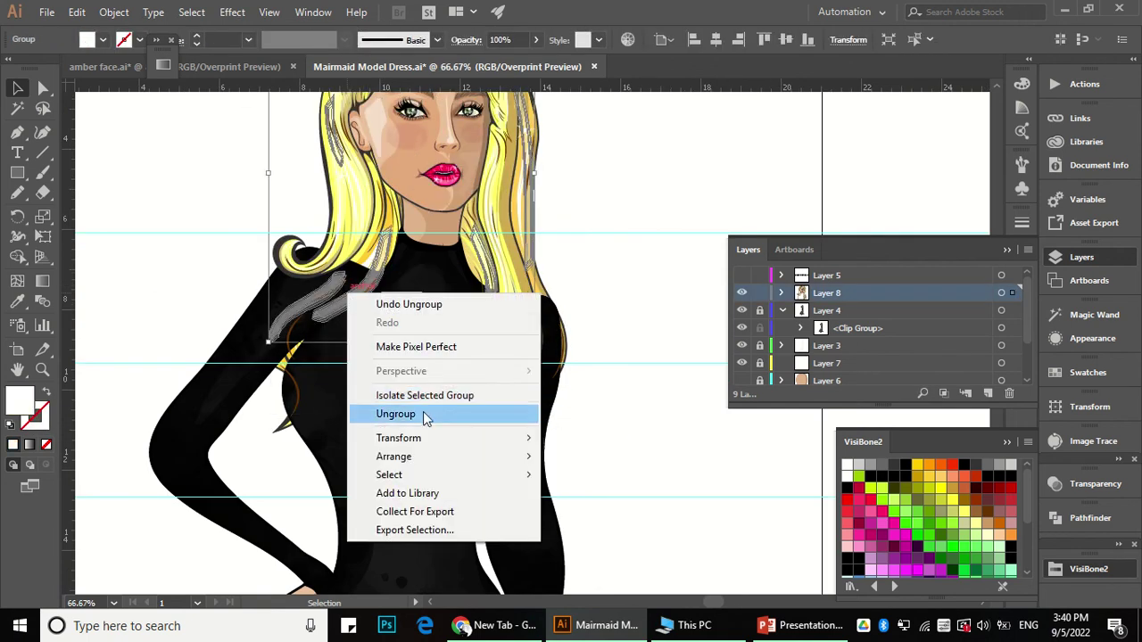
pyautogui.click(393, 416)
pyautogui.click(651, 234)
# Step: Select the two translucent white highlight strokes lying across the dress's shoulder and cut them
pyautogui.click(357, 300)
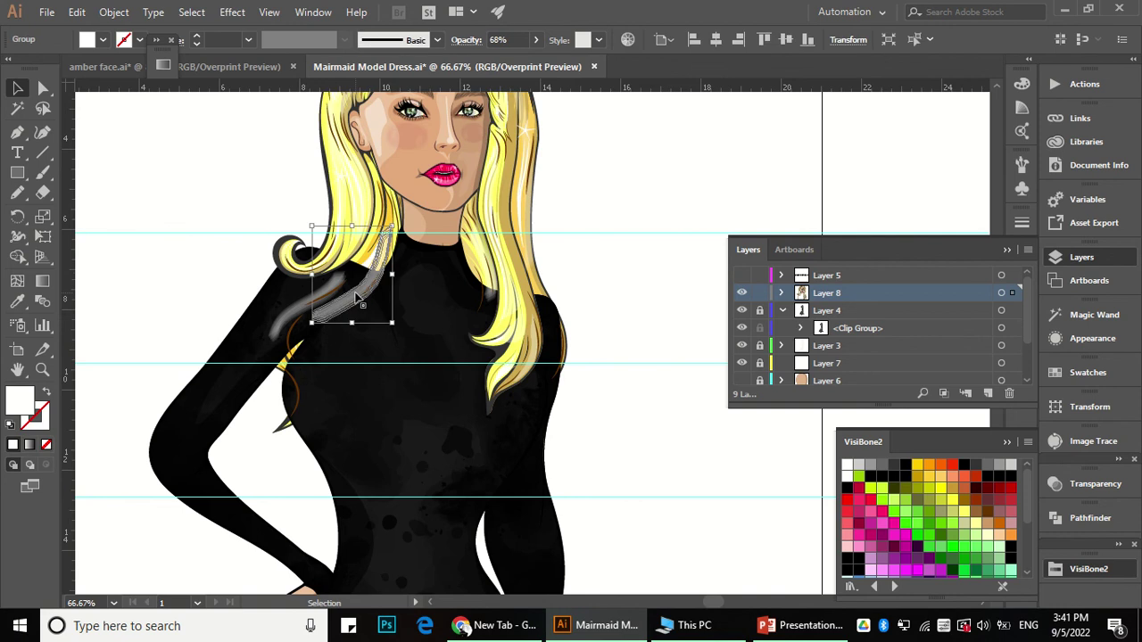
pyautogui.keyDown('shift'); pyautogui.click(325, 293); pyautogui.keyUp('shift')
pyautogui.scroll(3, 319, 289)
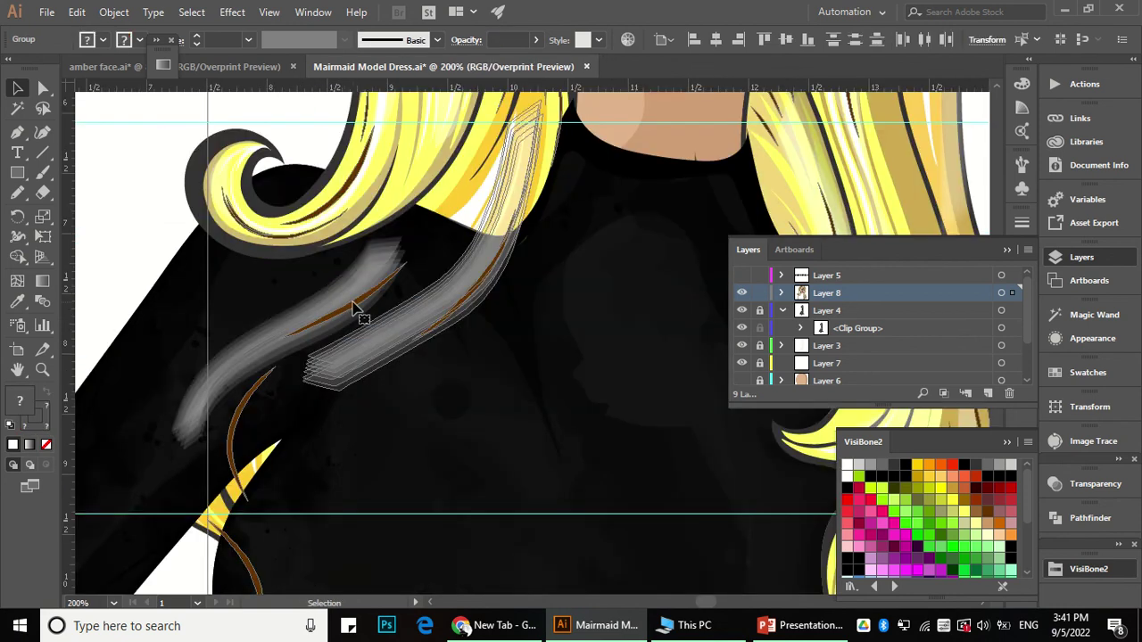
pyautogui.click(89, 214)
pyautogui.click(272, 331)
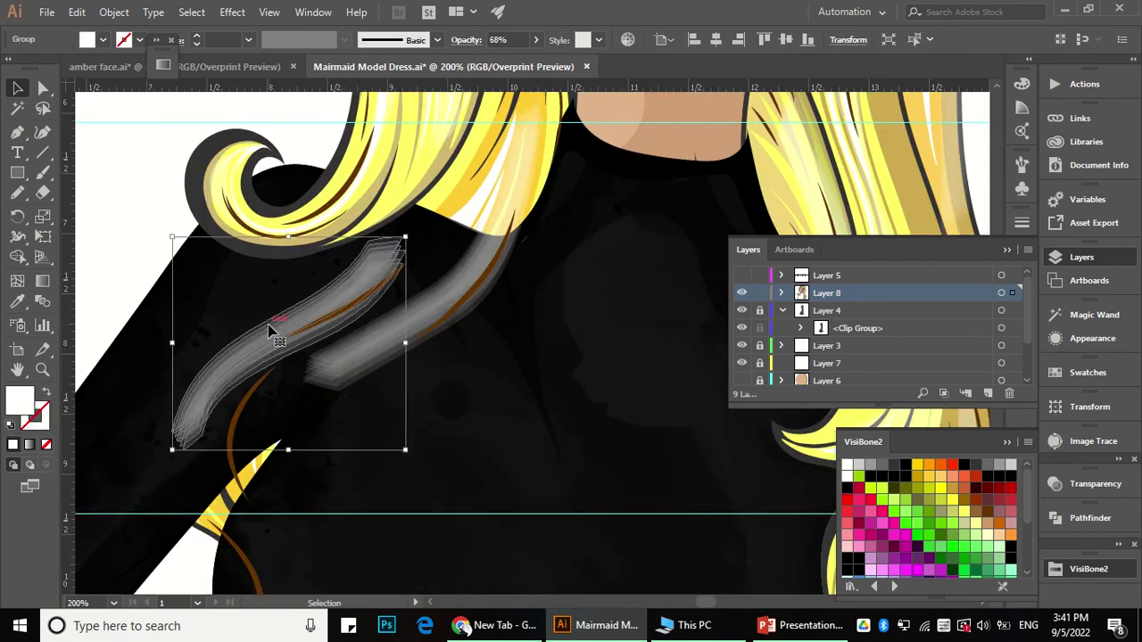
pyautogui.keyDown('shift'); pyautogui.click(435, 309); pyautogui.keyUp('shift')
pyautogui.moveTo(431, 308)
pyautogui.mouseDown()
pyautogui.moveTo(453, 298)
pyautogui.moveTo(433, 311)
pyautogui.mouseUp()
pyautogui.hotkey('ctrl', '-')
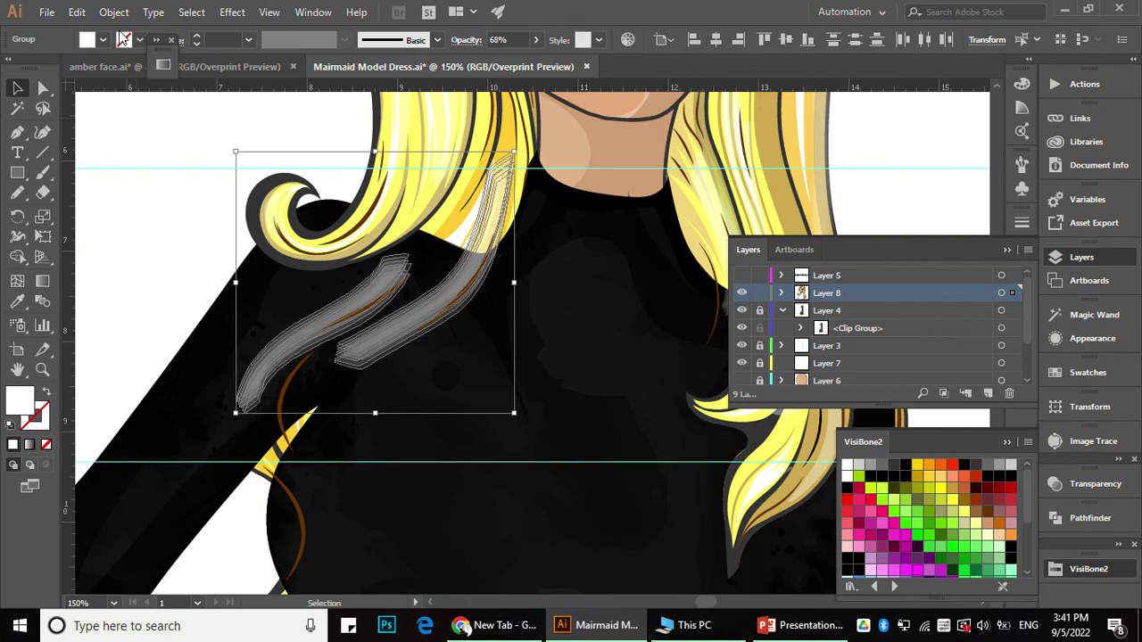
pyautogui.click(113, 11)
pyautogui.moveTo(76, 12)
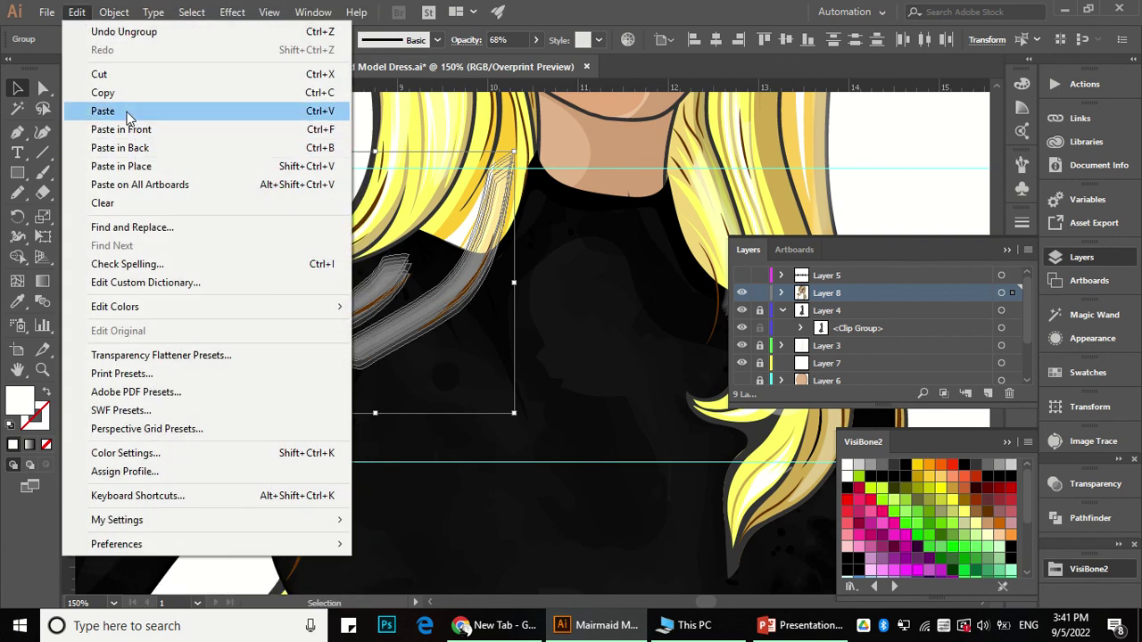
pyautogui.click(99, 75)
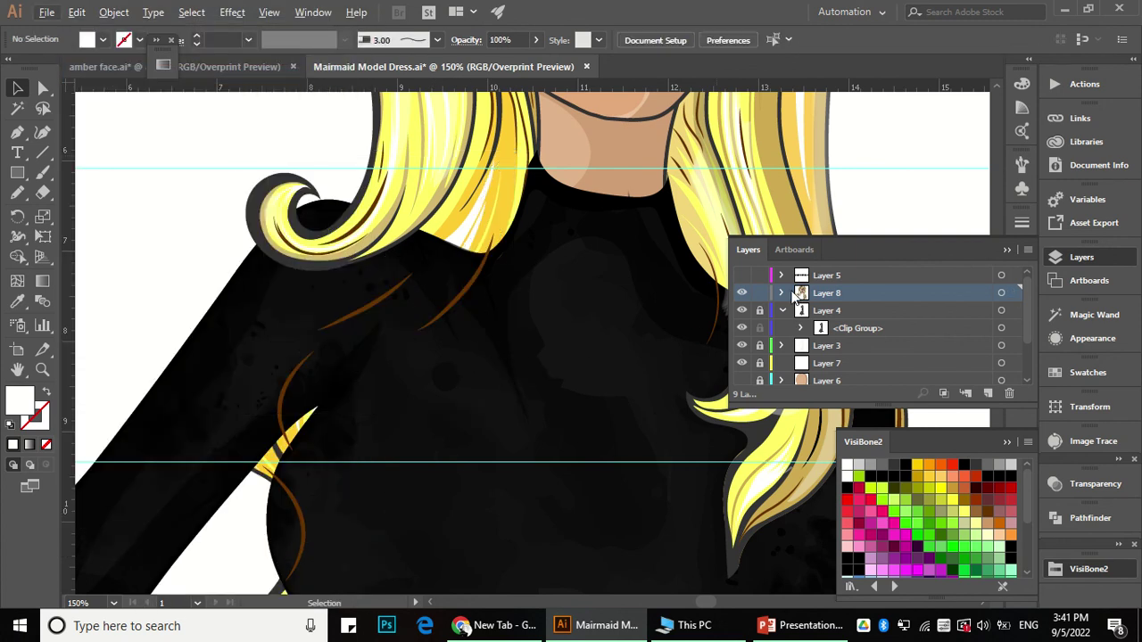
# Step: Create a new layer directly above Layer 9, paste the cut highlights in front on it, and deselect them
pyautogui.scroll(-2, 844, 311)
pyautogui.click(829, 360)
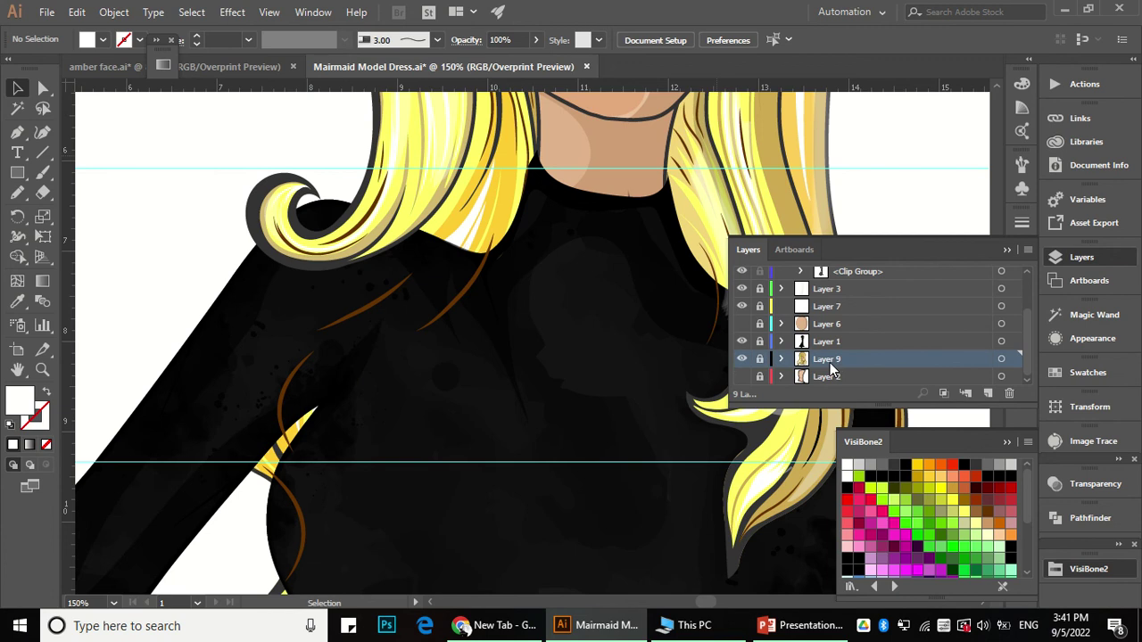
pyautogui.click(989, 392)
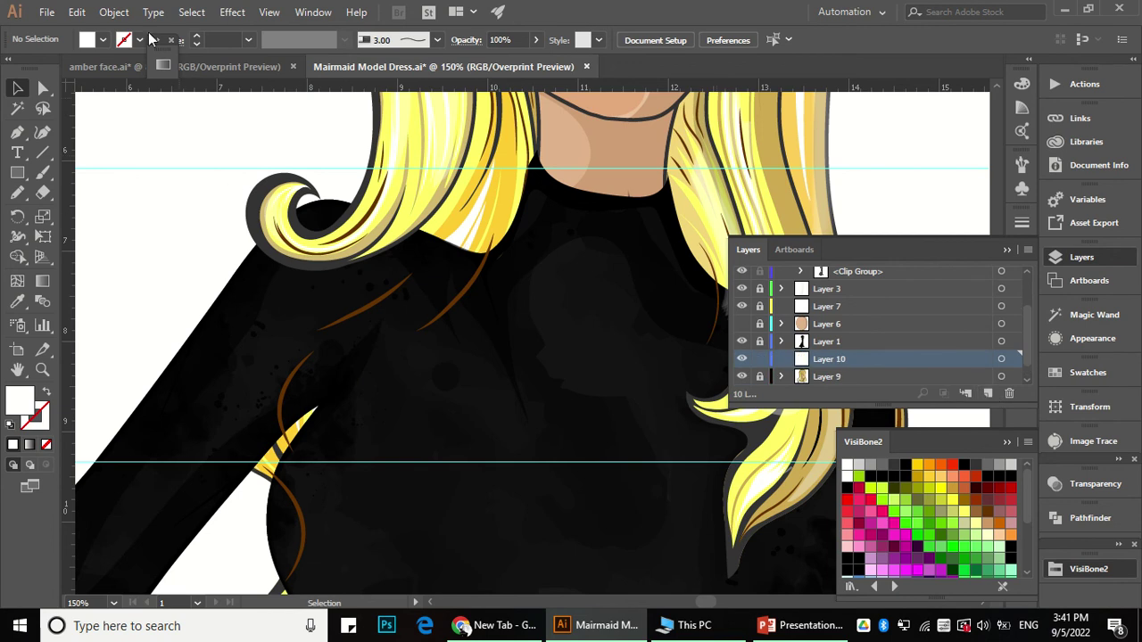
pyautogui.click(77, 12)
pyautogui.click(141, 126)
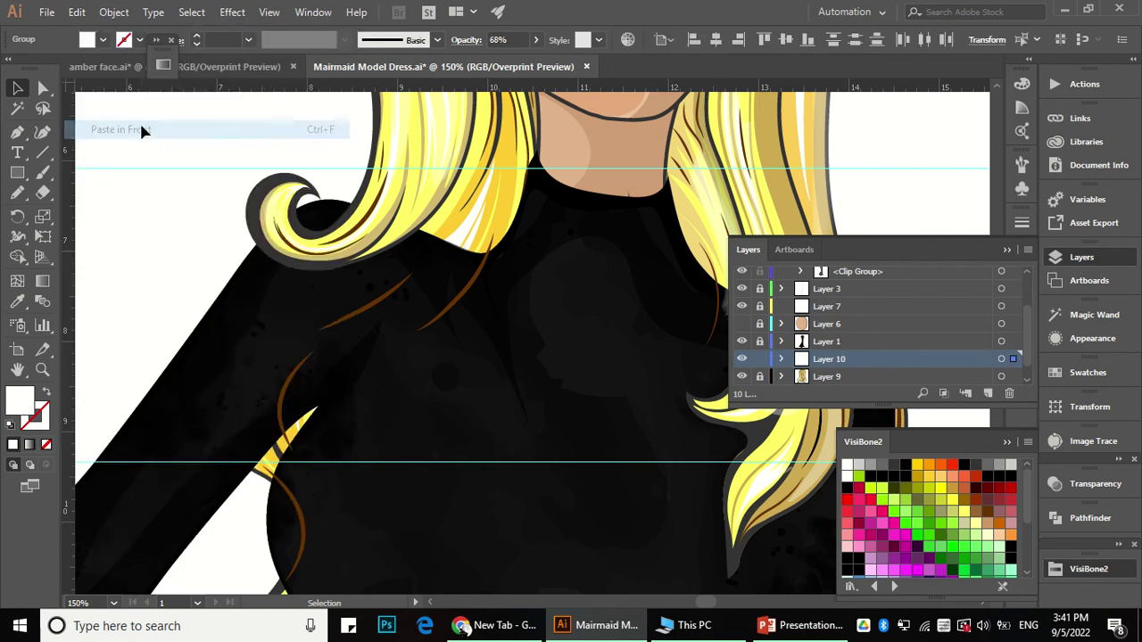
pyautogui.scroll(-2, 453, 303)
pyautogui.press('a')
pyautogui.click(680, 171)
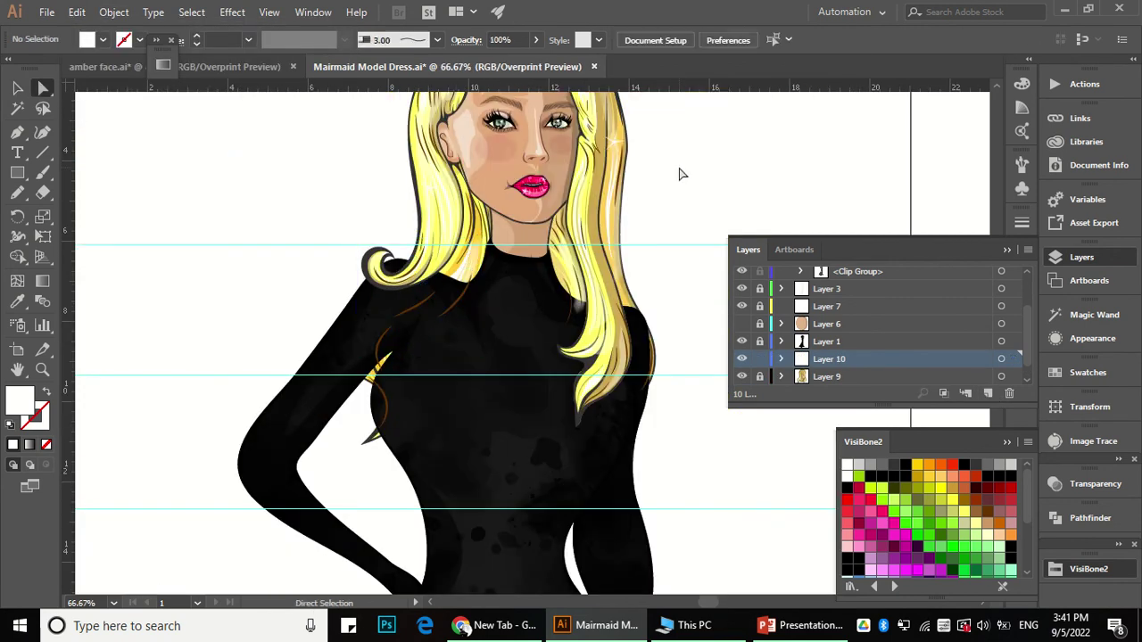
# Step: Lock Layer 10, ungroup the thin brown hair strands on Layer 8 that lie over the dress, and deselect them
pyautogui.moveTo(679, 170); pyautogui.dragTo(651, 161)
pyautogui.press('v')
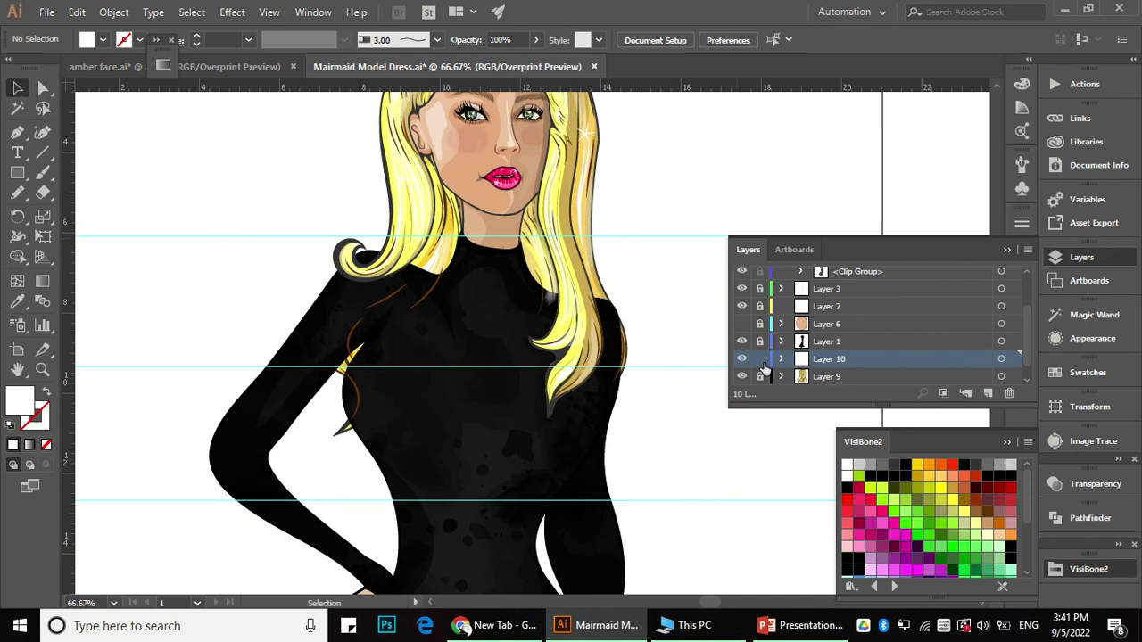
pyautogui.scroll(3, 802, 306)
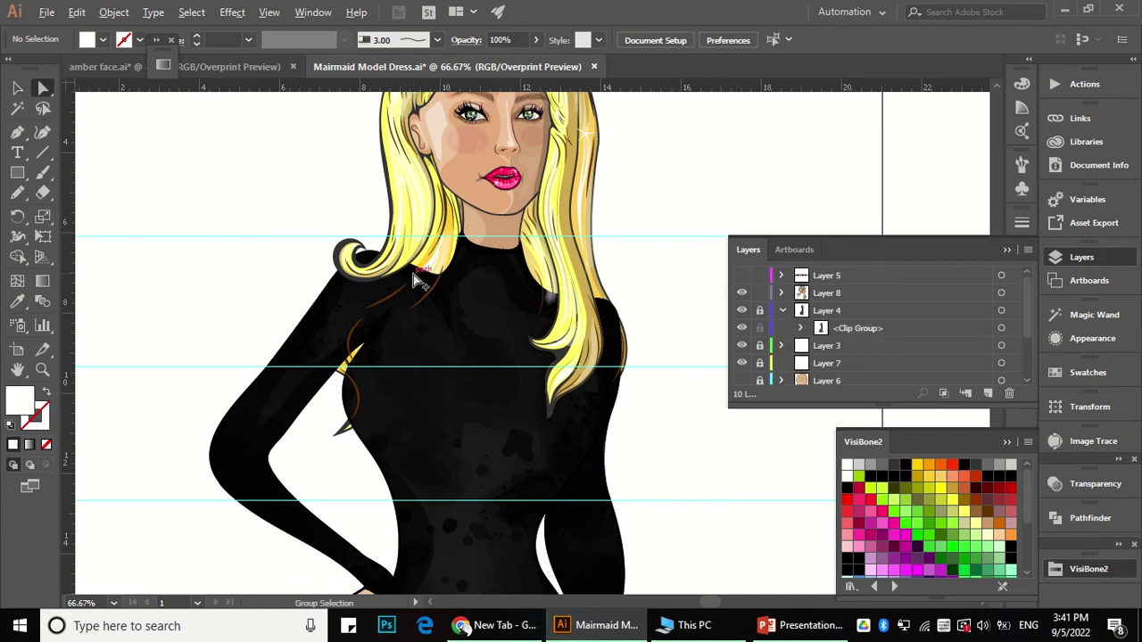
pyautogui.scroll(2, 424, 290)
pyautogui.click(440, 328)
pyautogui.rightClick(440, 327)
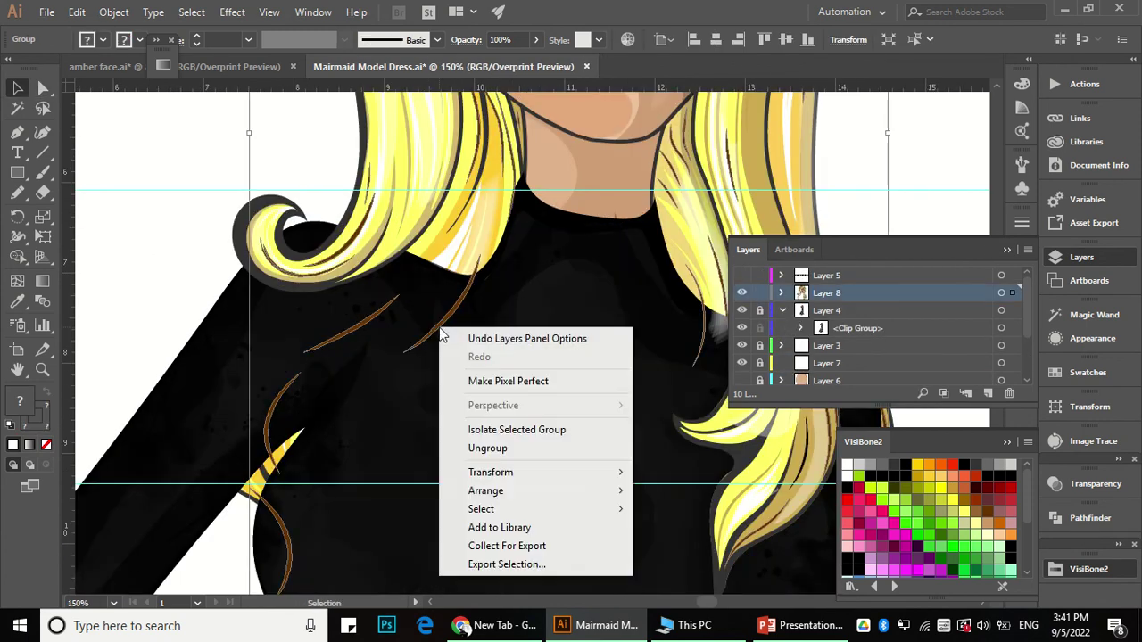
pyautogui.click(516, 447)
pyautogui.click(148, 194)
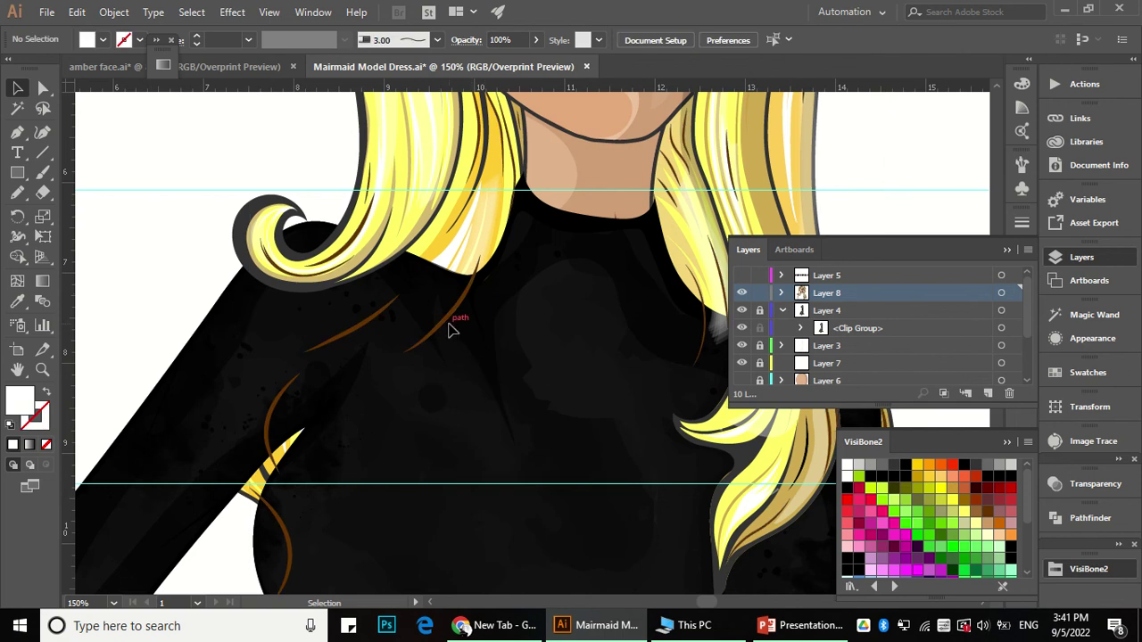
# Step: Select the thin brown hair strands lying across the dress's chest, shoulders and sleeves, and cut them
pyautogui.click(459, 290)
pyautogui.keyDown('shift'); pyautogui.click(375, 312); pyautogui.keyUp('shift')
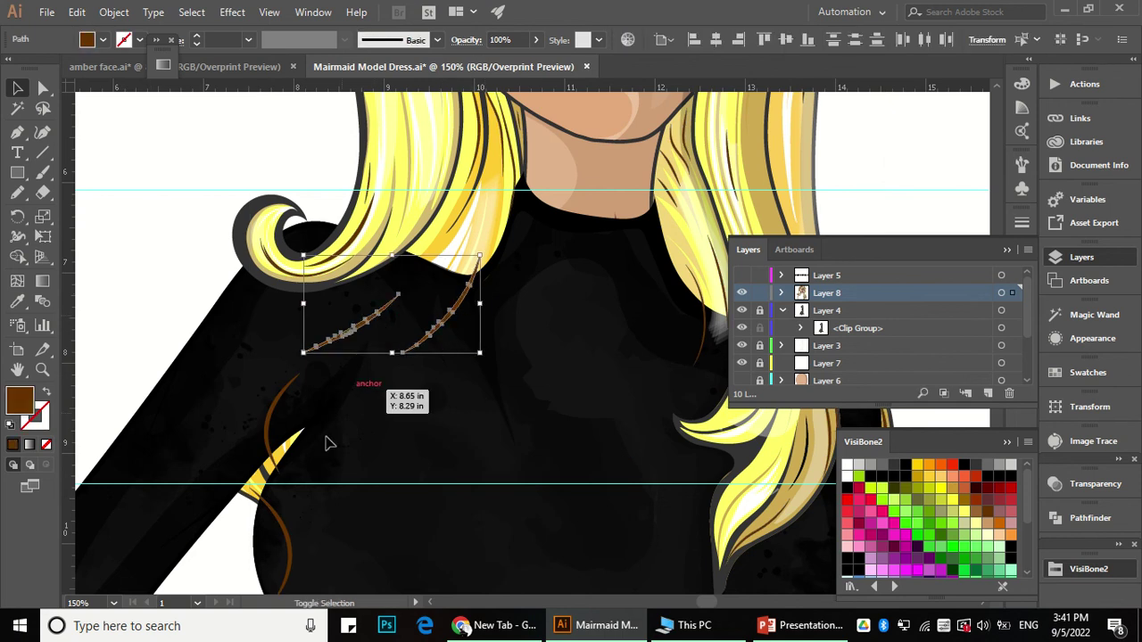
pyautogui.keyDown('shift'); pyautogui.click(271, 426); pyautogui.keyUp('shift')
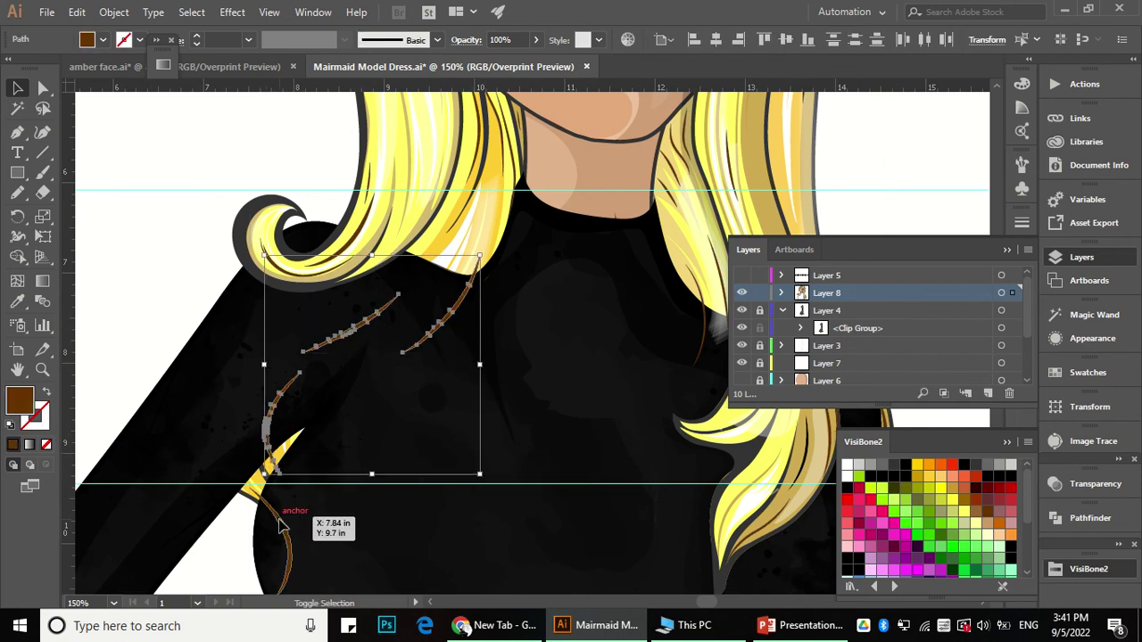
pyautogui.keyDown('shift'); pyautogui.click(287, 533); pyautogui.keyUp('shift')
pyautogui.scroll(-2, 328, 354)
pyautogui.scroll(2, 570, 337)
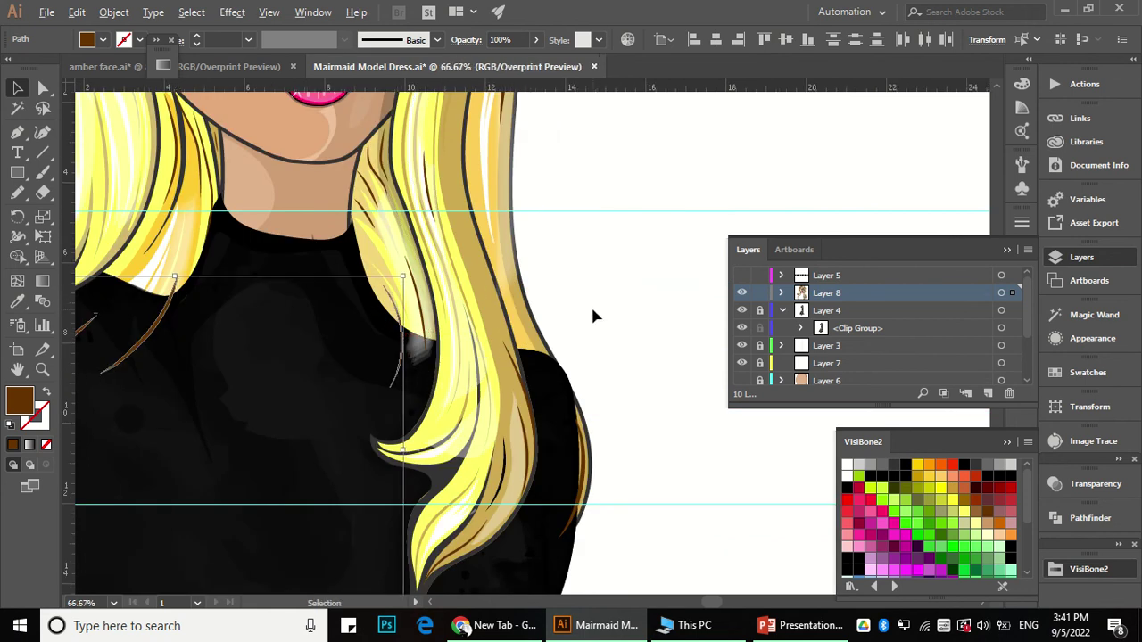
pyautogui.scroll(-2, 590, 304)
pyautogui.scroll(4, 592, 396)
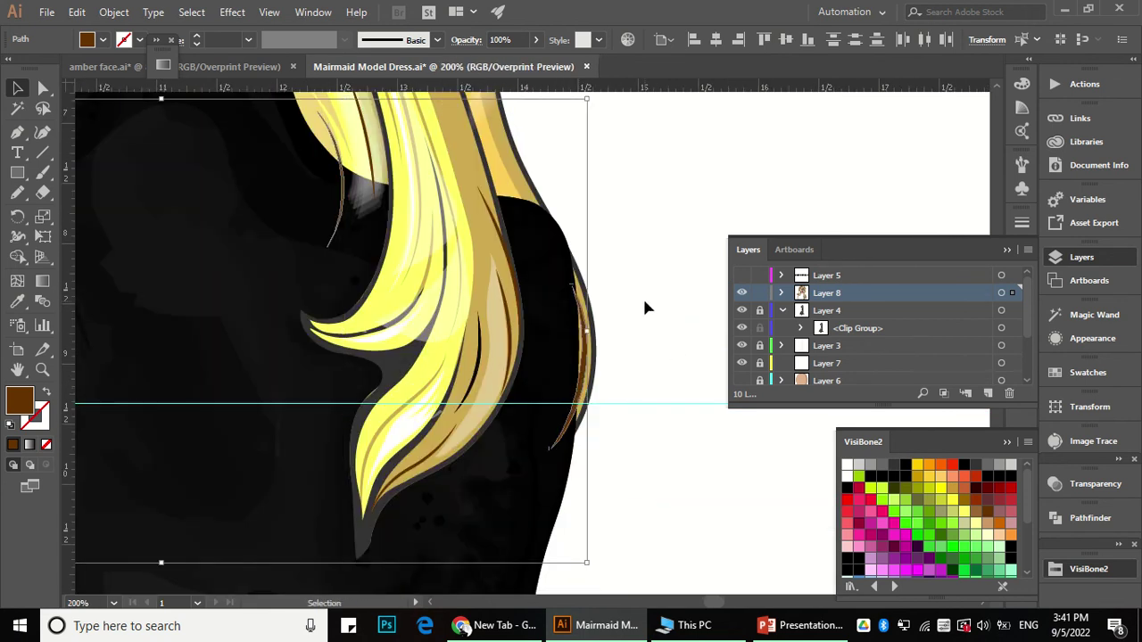
pyautogui.scroll(-3, 643, 303)
pyautogui.click(114, 12)
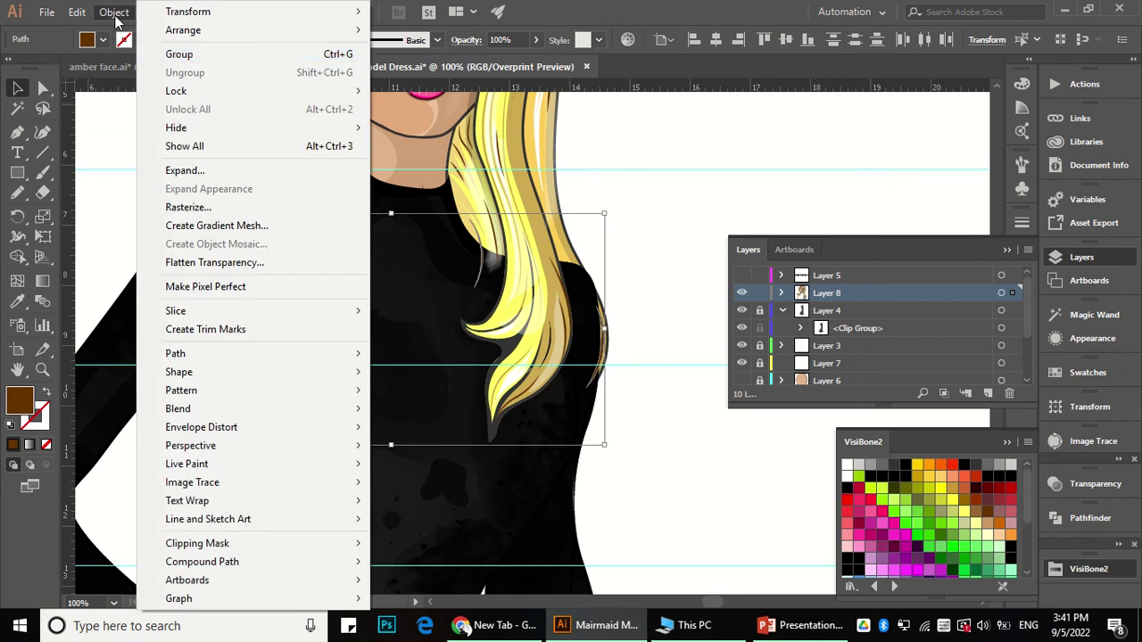
pyautogui.moveTo(77, 13)
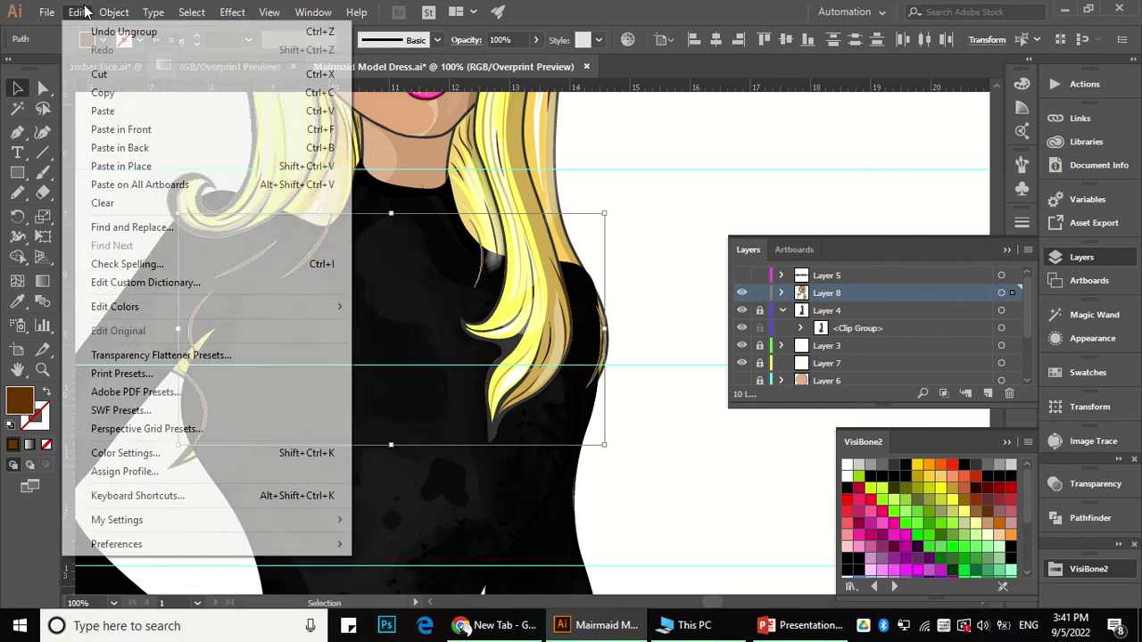
pyautogui.click(114, 76)
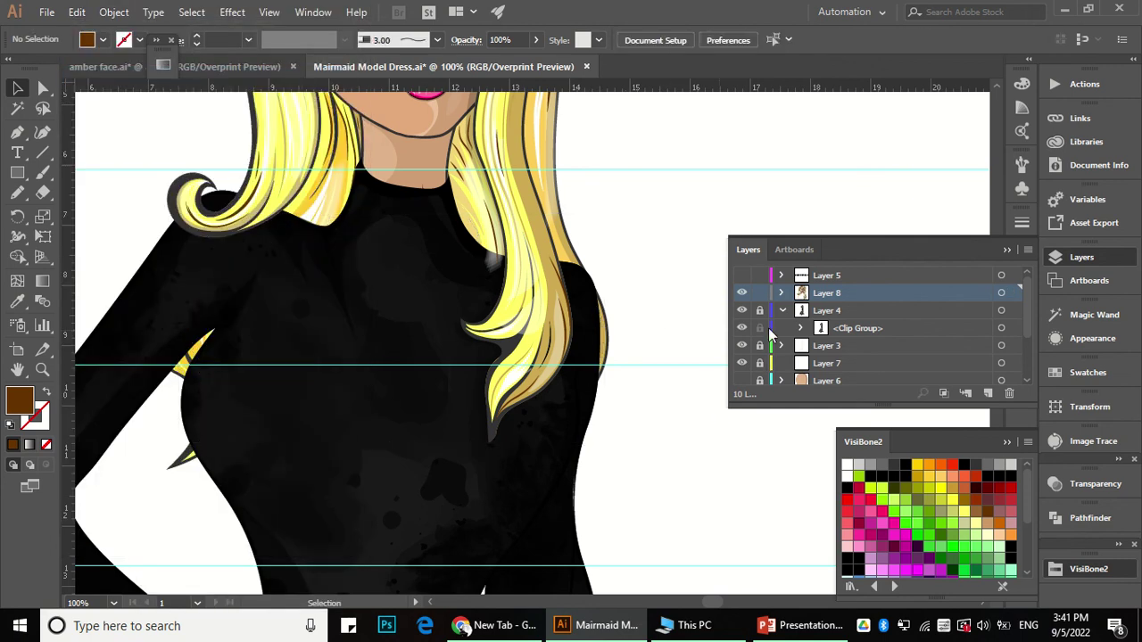
# Step: Unlock and expand Layer 10, paste the cut brown hair strands in front on it, and deselect them
pyautogui.scroll(-2, 838, 355)
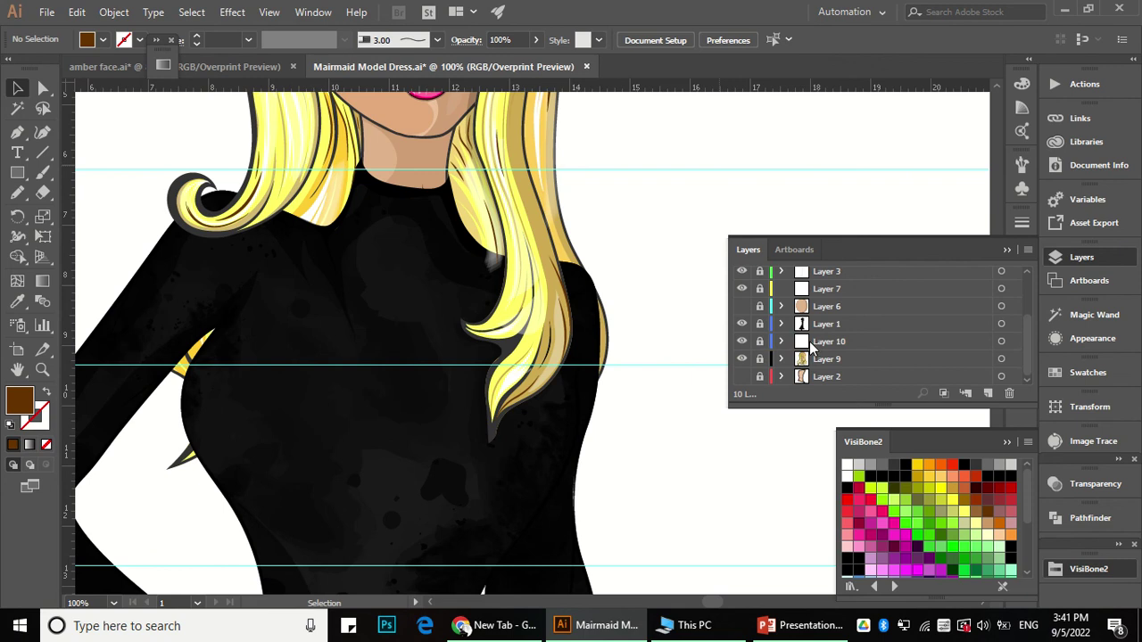
pyautogui.click(811, 346)
pyautogui.click(781, 342)
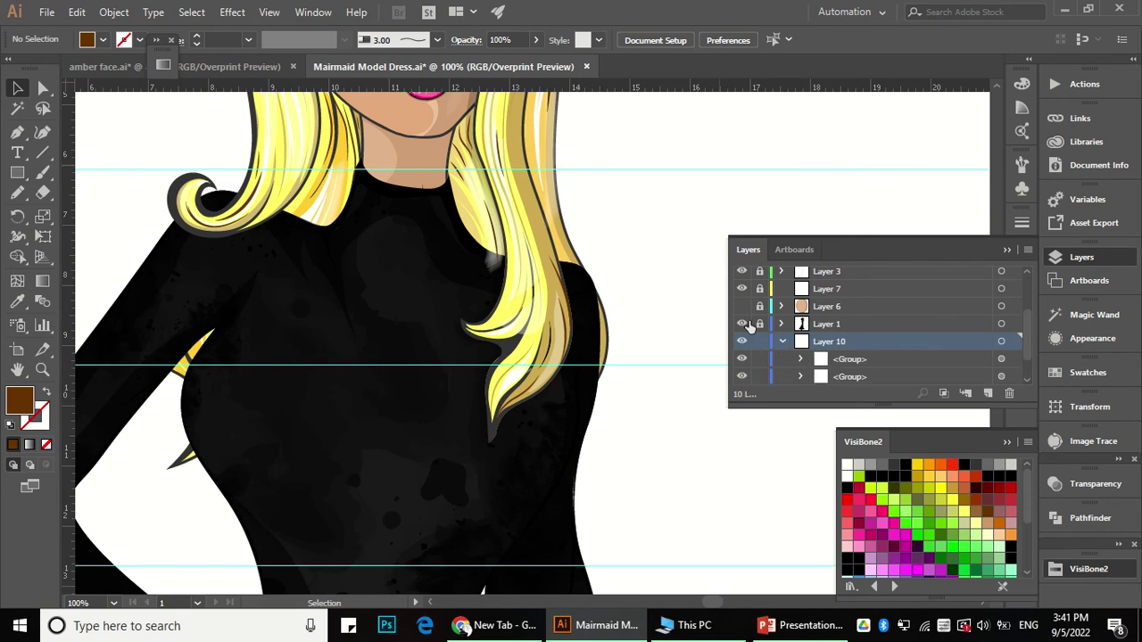
pyautogui.click(77, 12)
pyautogui.click(122, 133)
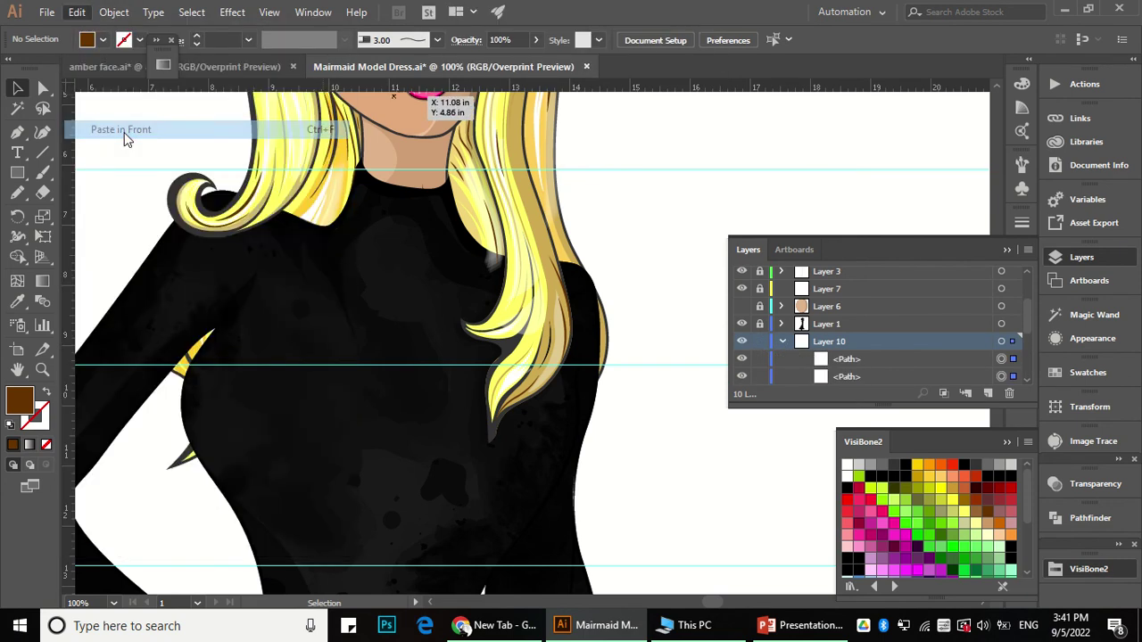
pyautogui.click(668, 434)
# Step: Examine the whole figure and its upper body for hair details still lying over the dress
pyautogui.moveTo(697, 435); pyautogui.dragTo(593, 350)
pyautogui.scroll(-1, 578, 259)
pyautogui.scroll(-1, 578, 255)
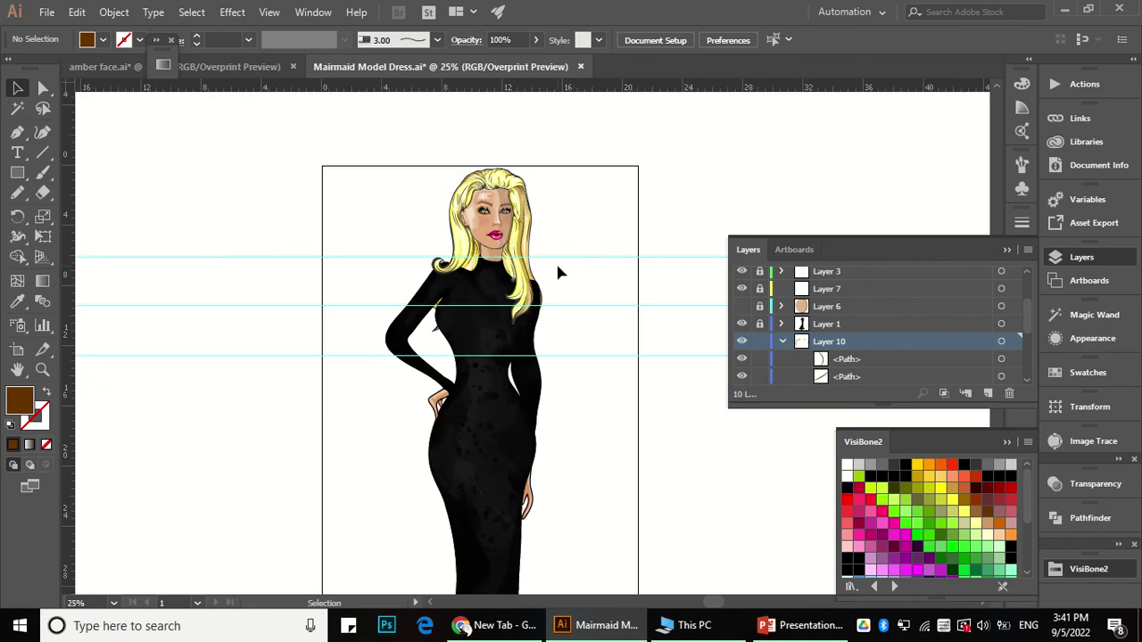
pyautogui.scroll(-1, 558, 268)
pyautogui.scroll(-2, 562, 264)
pyautogui.hscroll(2, 562, 263)
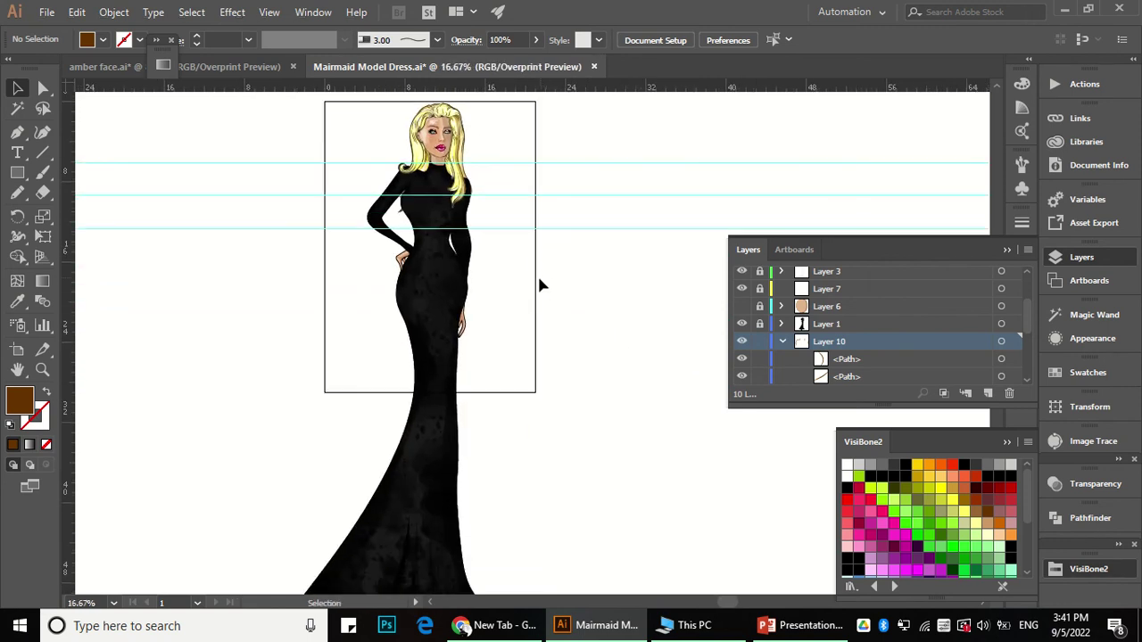
pyautogui.scroll(-1, 540, 283)
pyautogui.moveTo(553, 277); pyautogui.dragTo(539, 298)
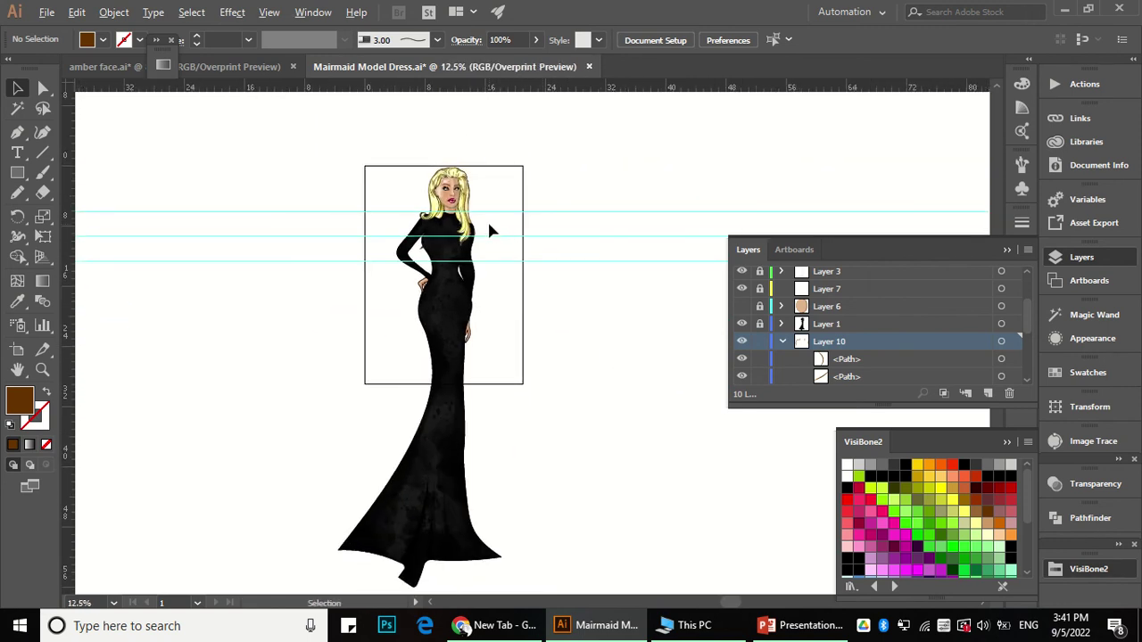
pyautogui.scroll(2, 487, 220)
pyautogui.scroll(1, 455, 219)
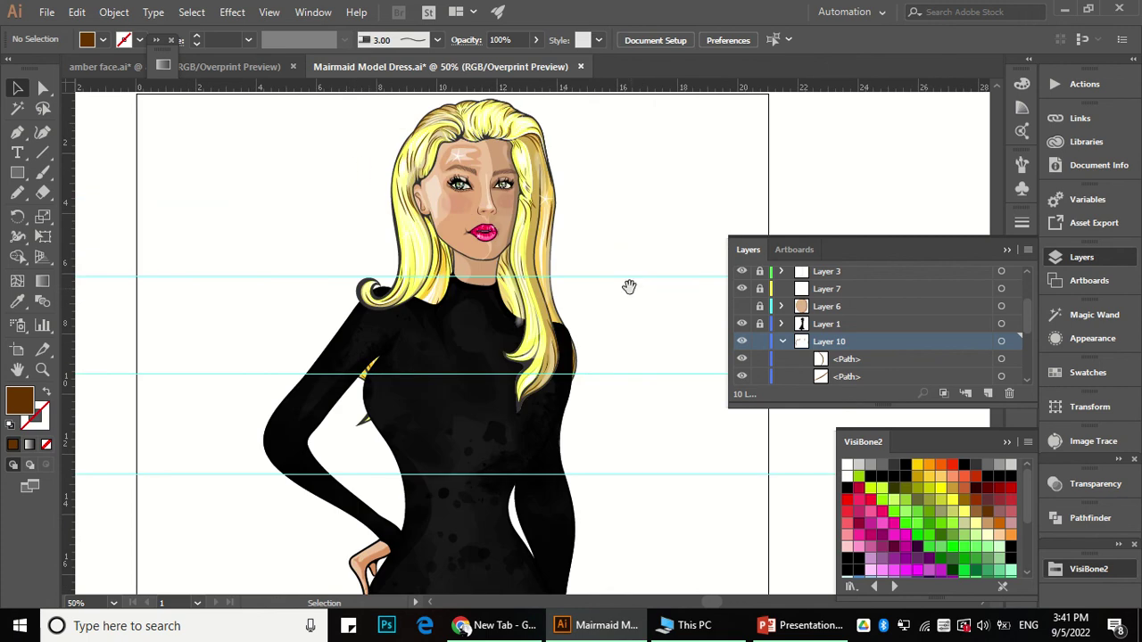
pyautogui.moveTo(630, 287); pyautogui.dragTo(595, 305)
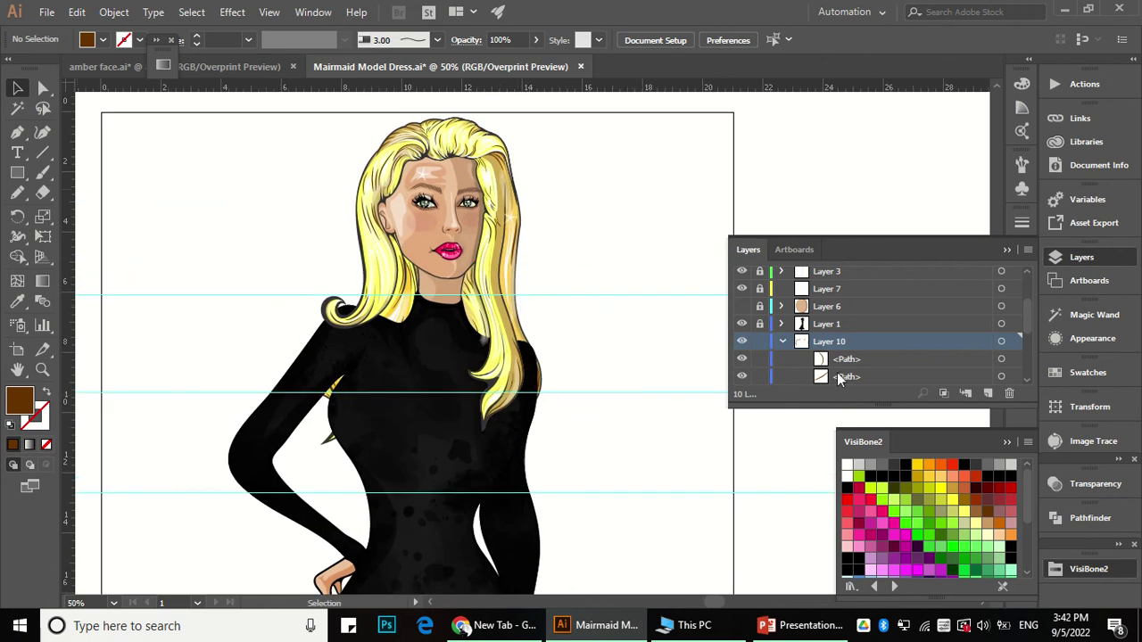
# Step: Collapse Layer 10 and lock it
pyautogui.click(782, 344)
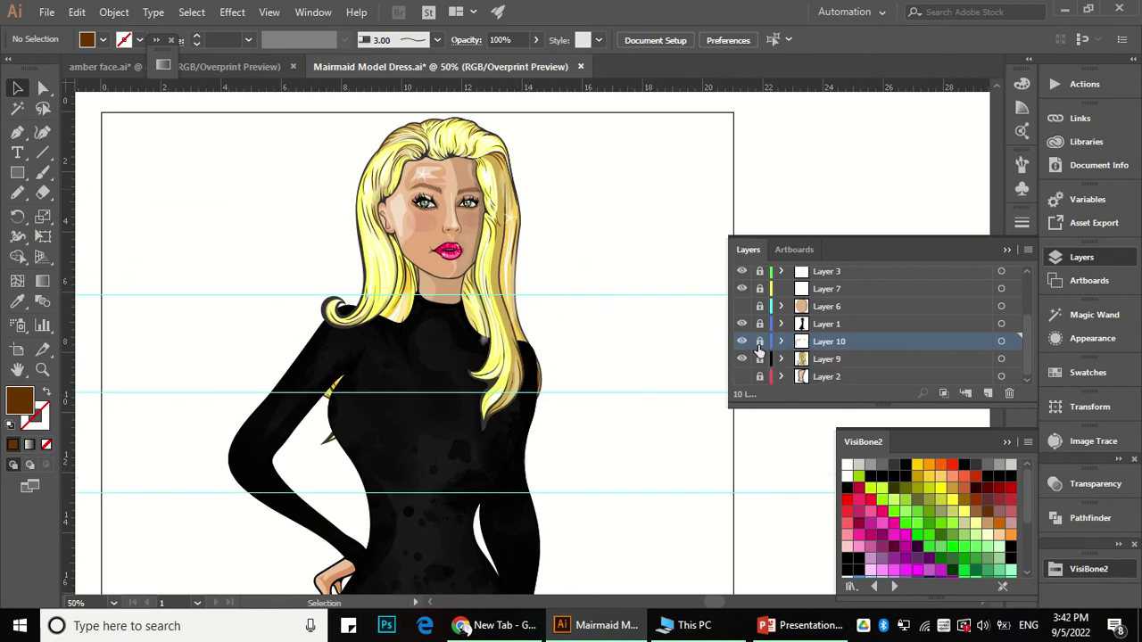
pyautogui.scroll(-1, 428, 306)
pyautogui.scroll(2, 407, 306)
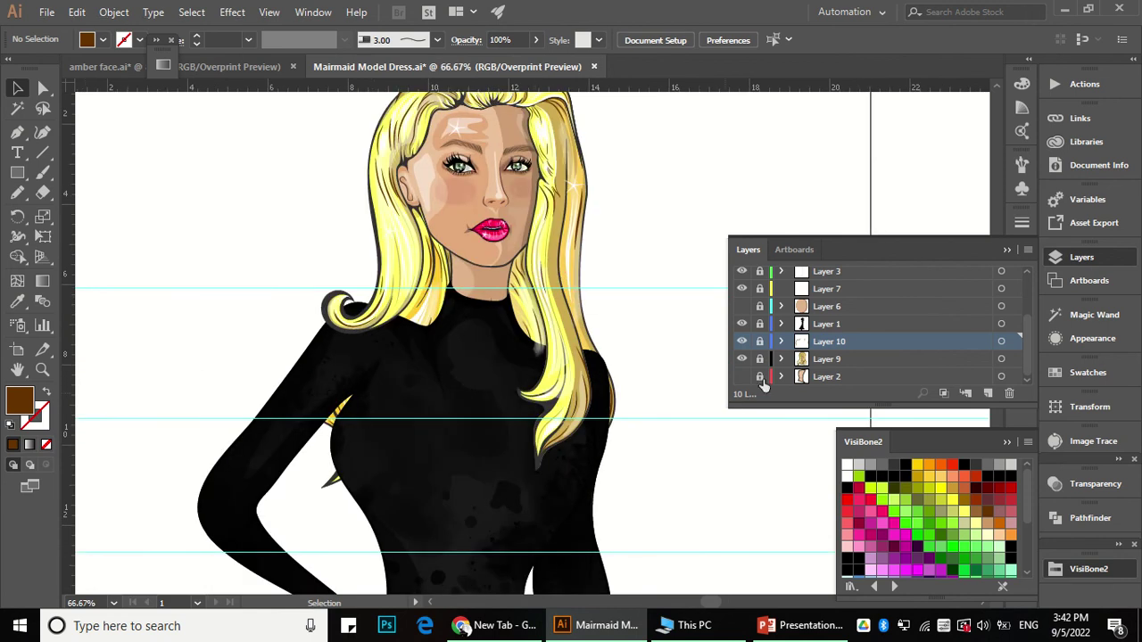
pyautogui.scroll(2, 756, 332)
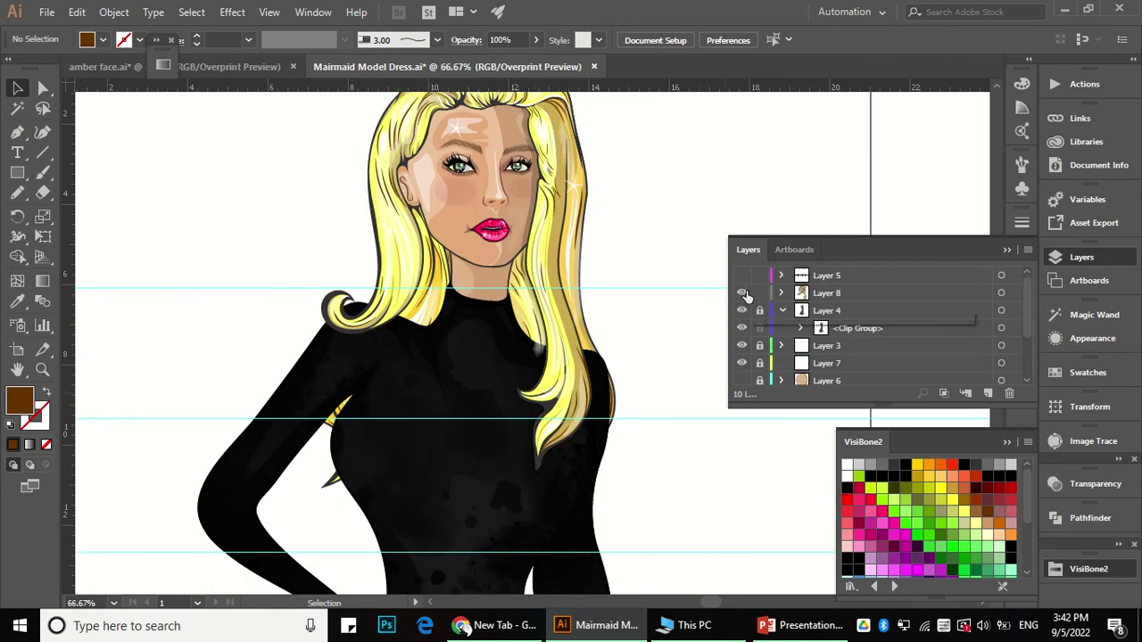
# Step: Set the Magic Wand's fill color tolerance to 1
pyautogui.click(539, 475)
pyautogui.click(619, 222)
pyautogui.press('y')
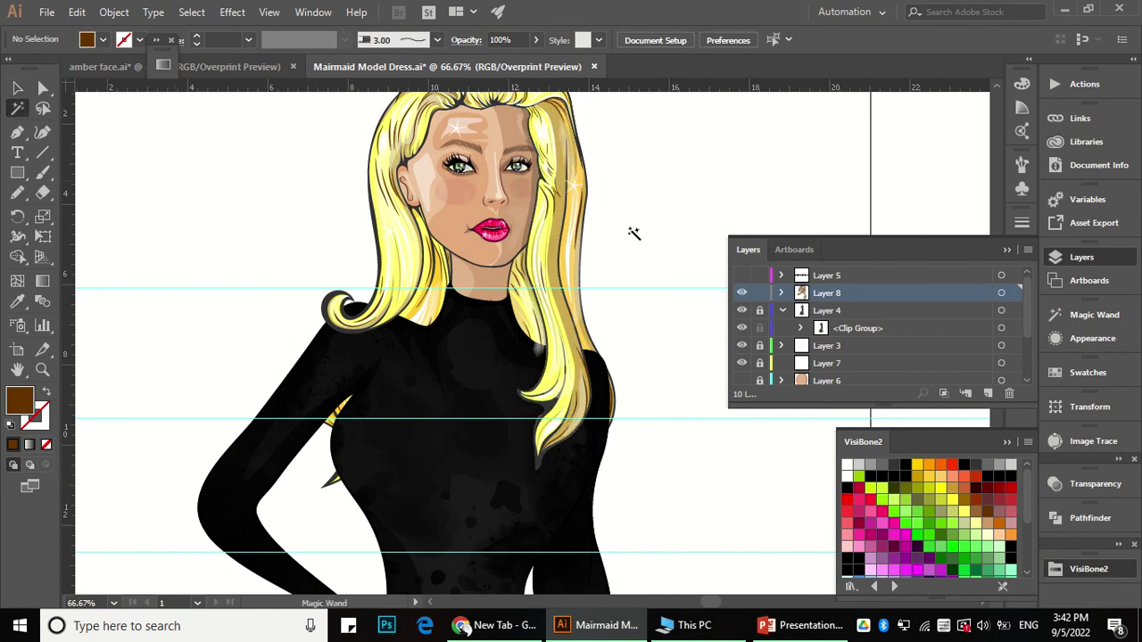
pyautogui.click(1092, 314)
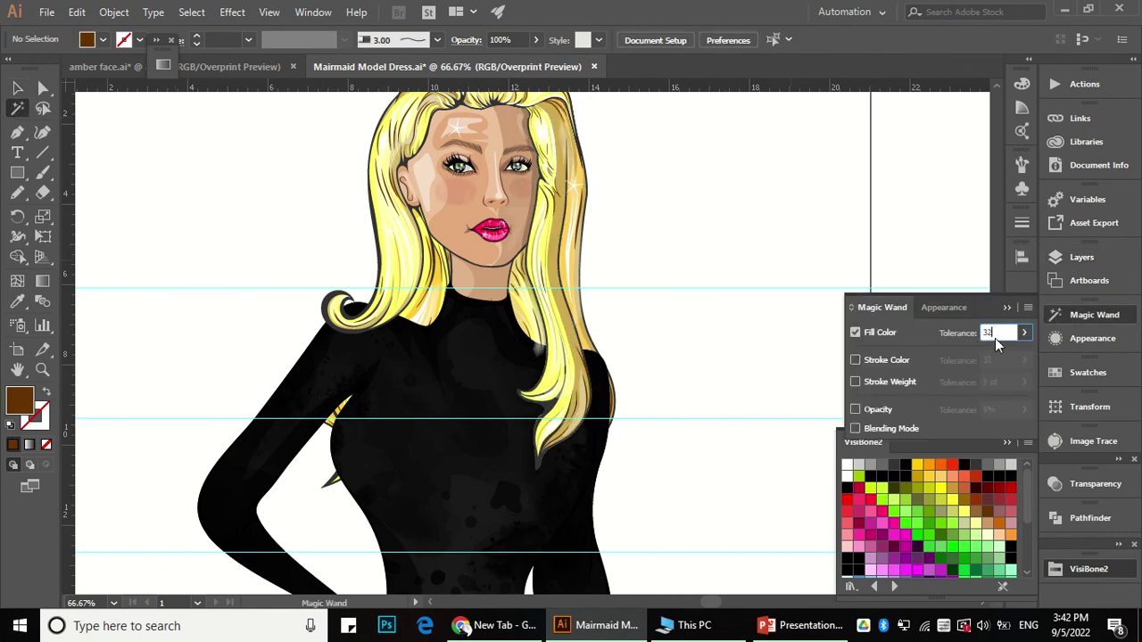
pyautogui.doubleClick(995, 334)
pyautogui.write('1')
pyautogui.press('Return')
# Step: Test the Magic Wand on the dark grey hair outlines and clear the selection
pyautogui.hotkey('ctrl', '=')
pyautogui.hotkey('ctrl', '=')
pyautogui.click(479, 285)
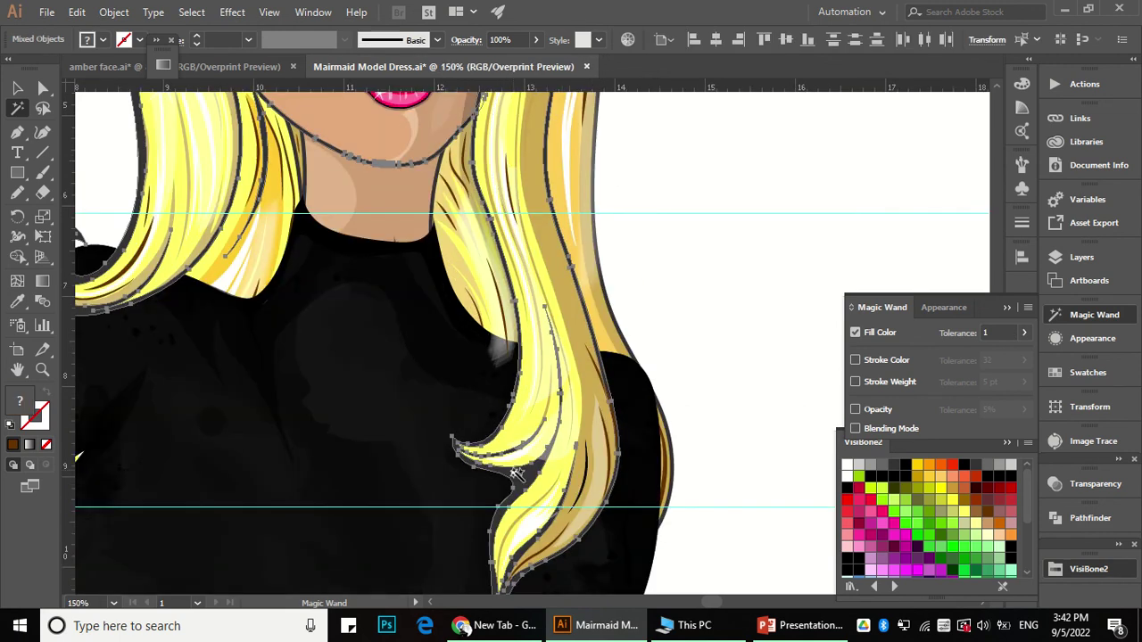
pyautogui.hotkey('ctrl', '-')
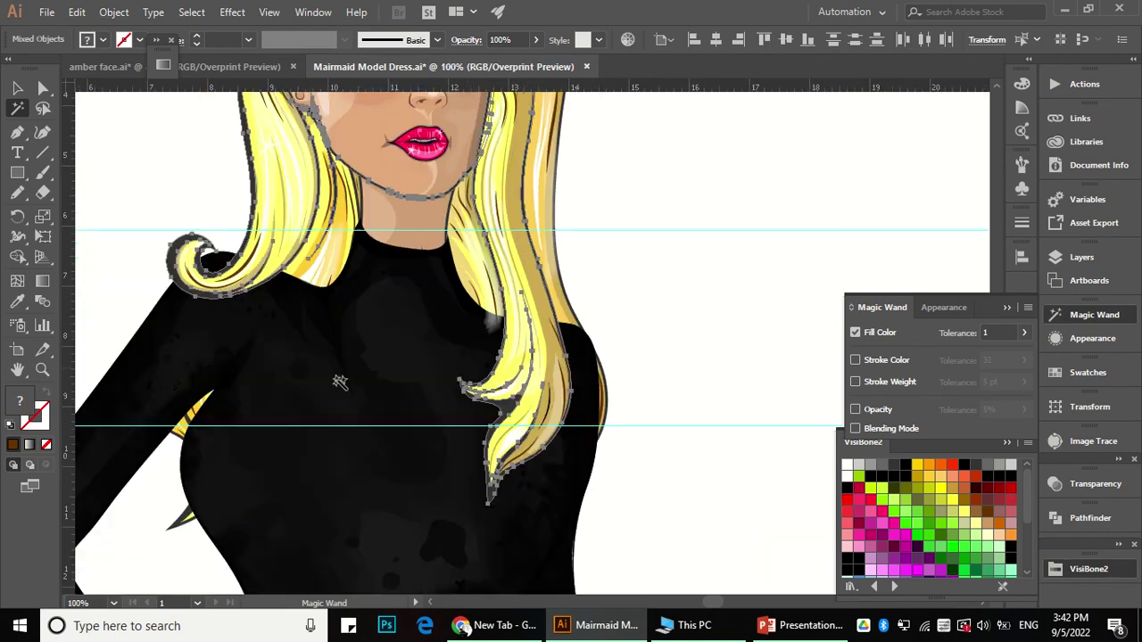
pyautogui.click(668, 256)
pyautogui.click(503, 408)
pyautogui.click(598, 269)
# Step: Select all dark grey outlines of the hair and face by matching fill color with the Magic Wand
pyautogui.scroll(1, 417, 193)
pyautogui.scroll(3, 363, 213)
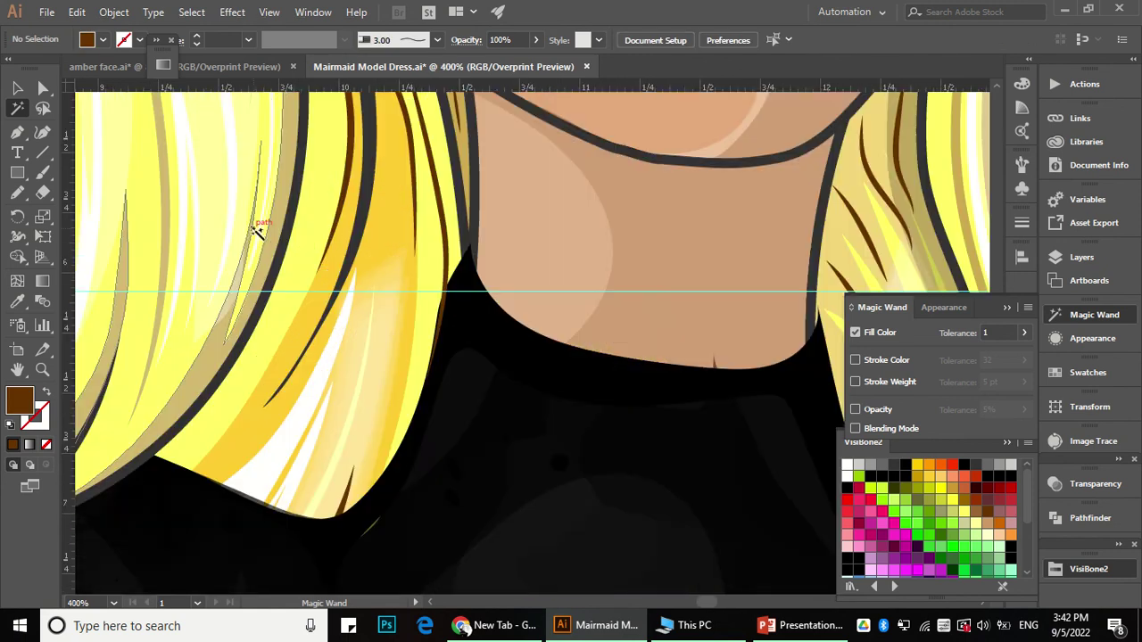
pyautogui.click(286, 239)
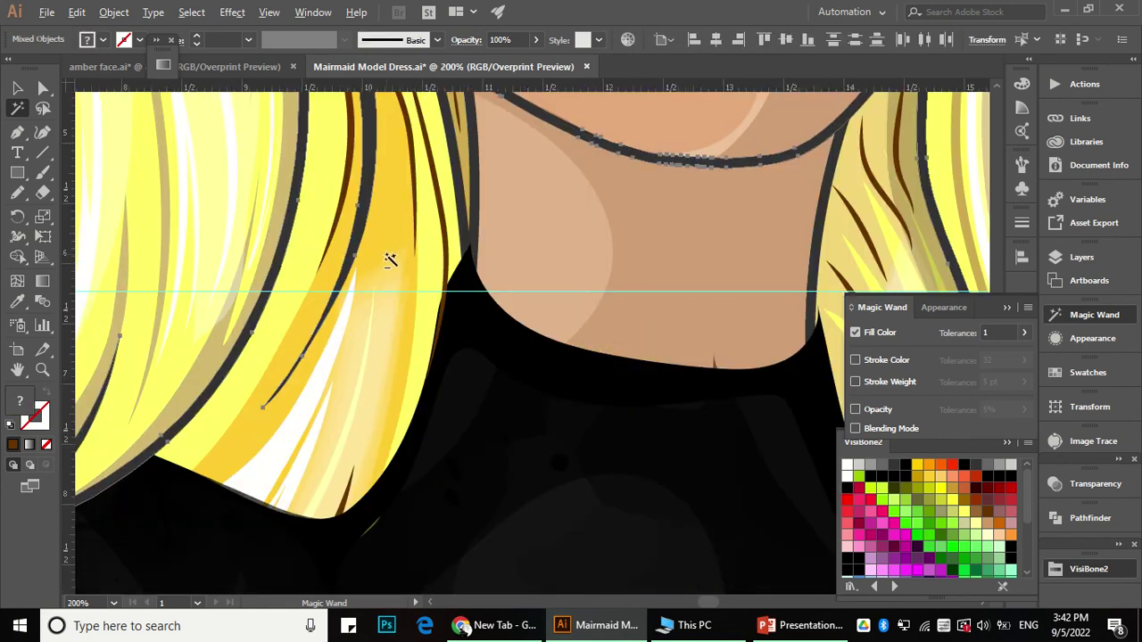
pyautogui.scroll(-2, 385, 255)
pyautogui.scroll(-2, 373, 237)
pyautogui.scroll(-1, 365, 241)
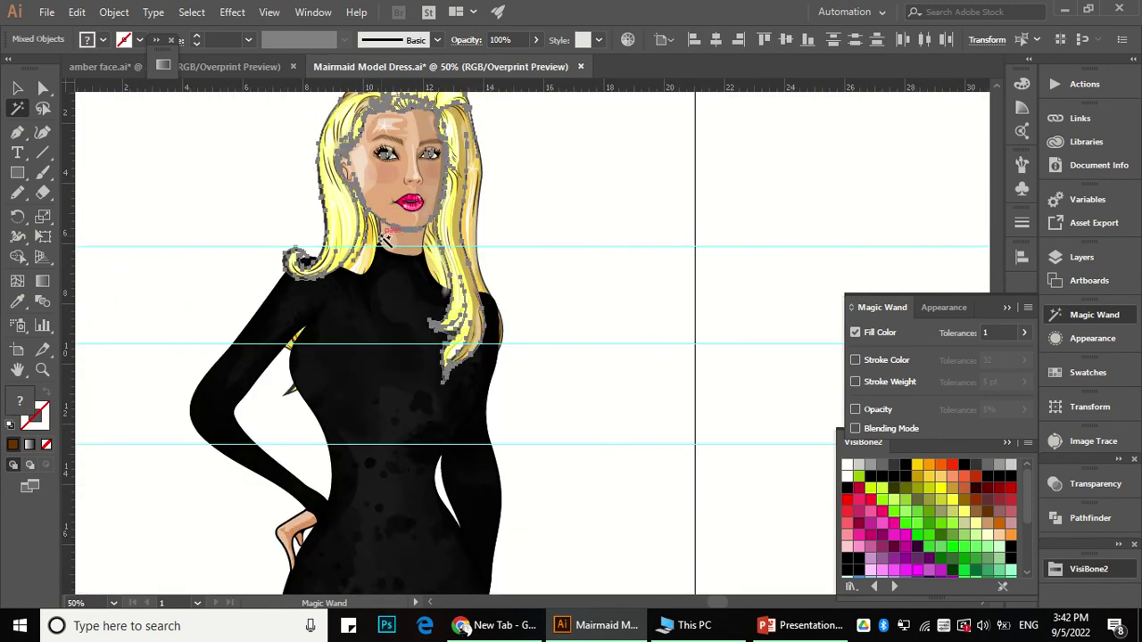
pyautogui.moveTo(562, 222); pyautogui.dragTo(559, 293)
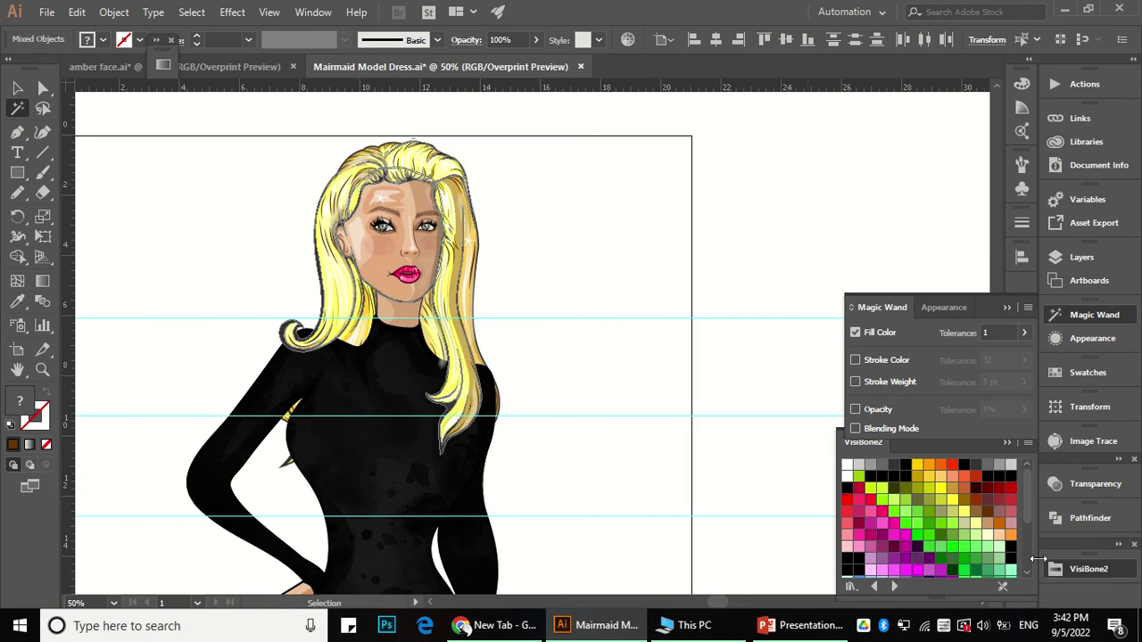
# Step: Try a dark maroon fill on the selected hair and face outlines, and undo it
pyautogui.click(987, 499)
pyautogui.click(671, 377)
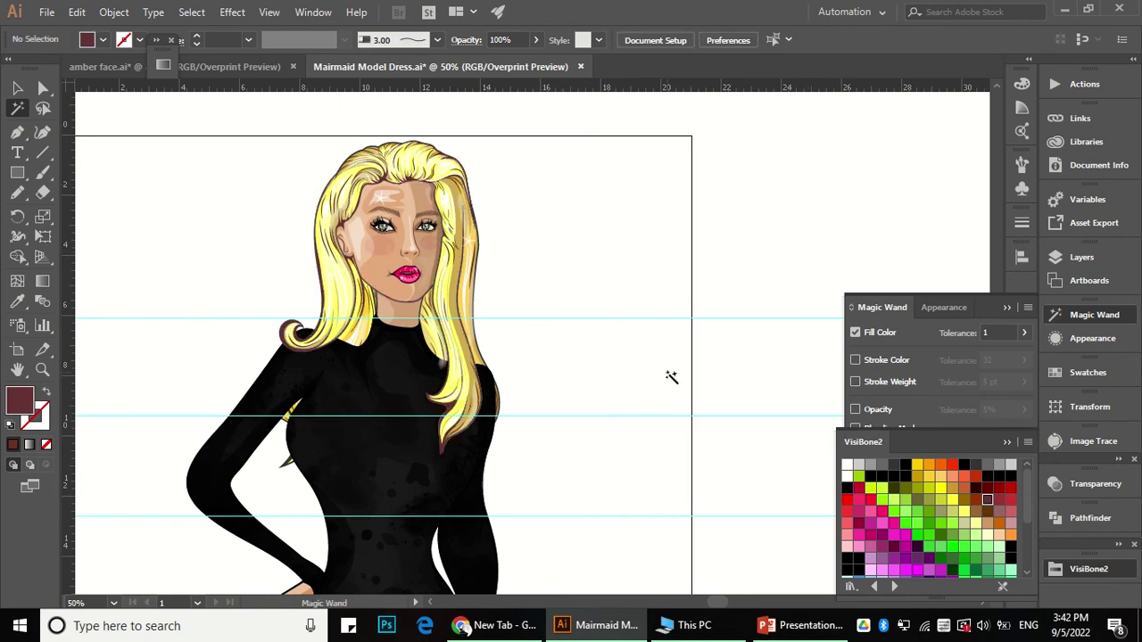
pyautogui.scroll(-1, 530, 305)
pyautogui.hotkey('ctrl', 'z')
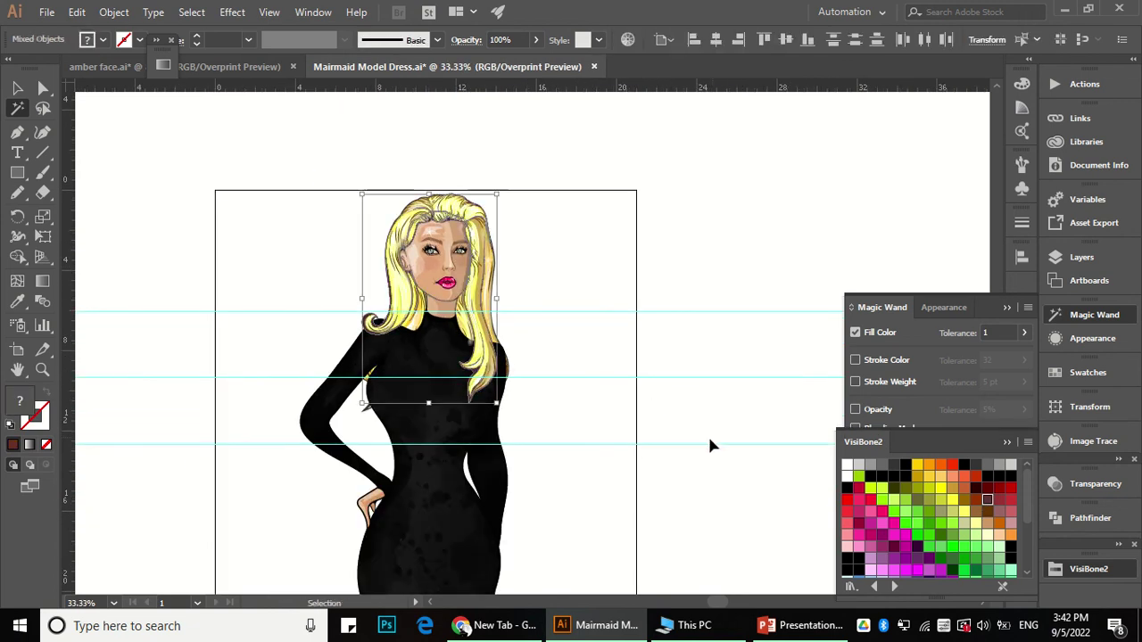
# Step: Fill the selected hair and face outlines with dark brown and deselect them
pyautogui.click(987, 513)
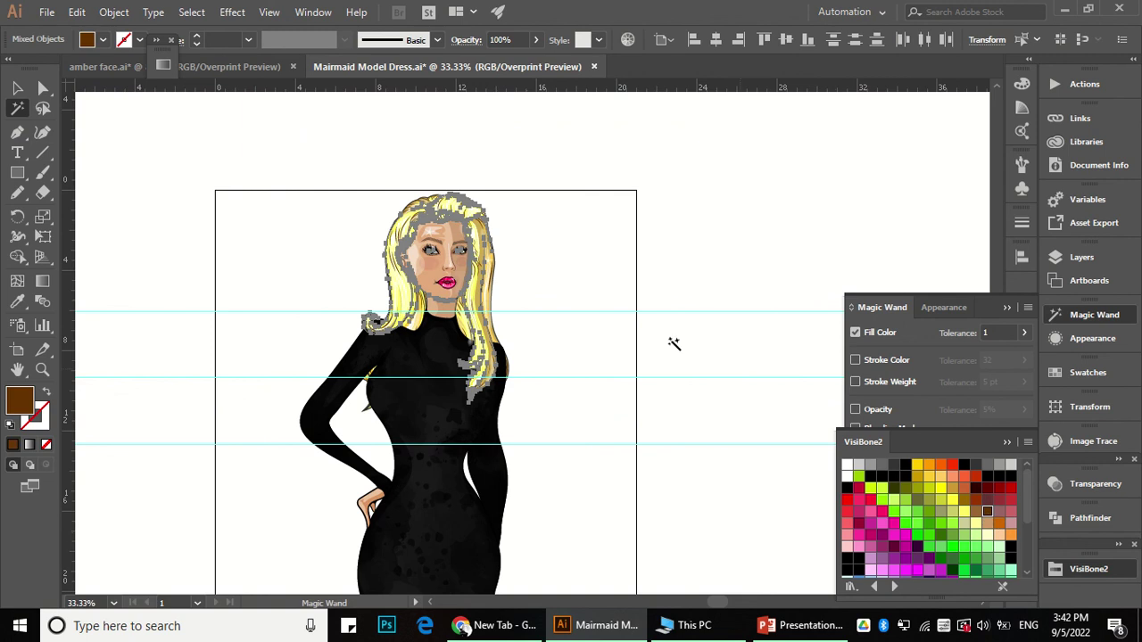
pyautogui.click(612, 316)
pyautogui.scroll(2, 466, 329)
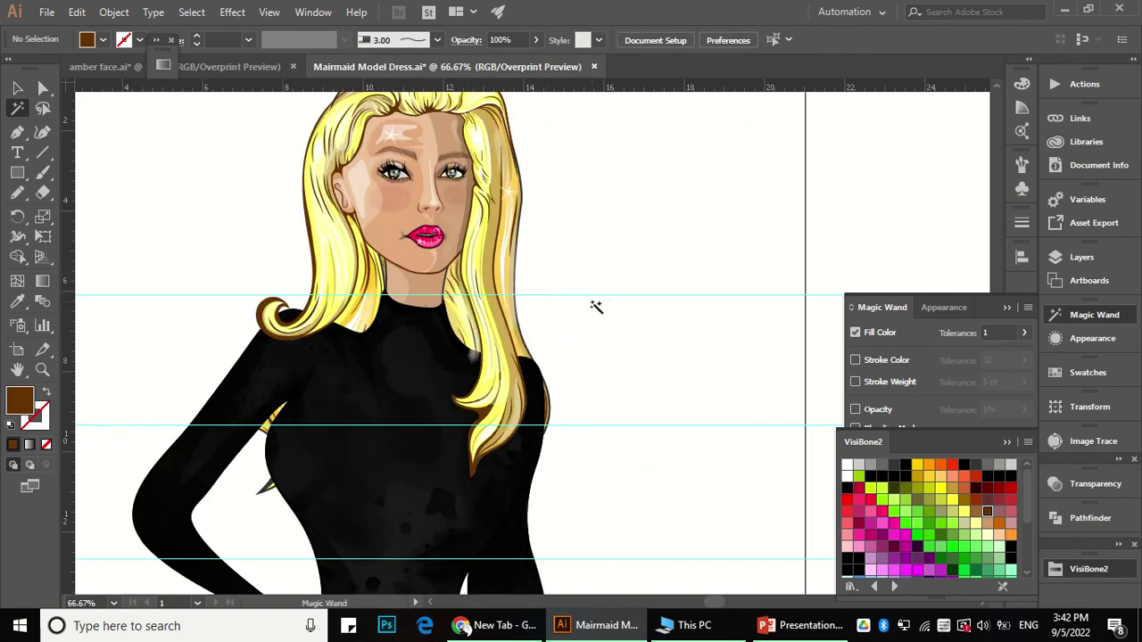
# Step: Examine the recolored hair and face outlines against the full-length dress figure
pyautogui.scroll(-1, 452, 339)
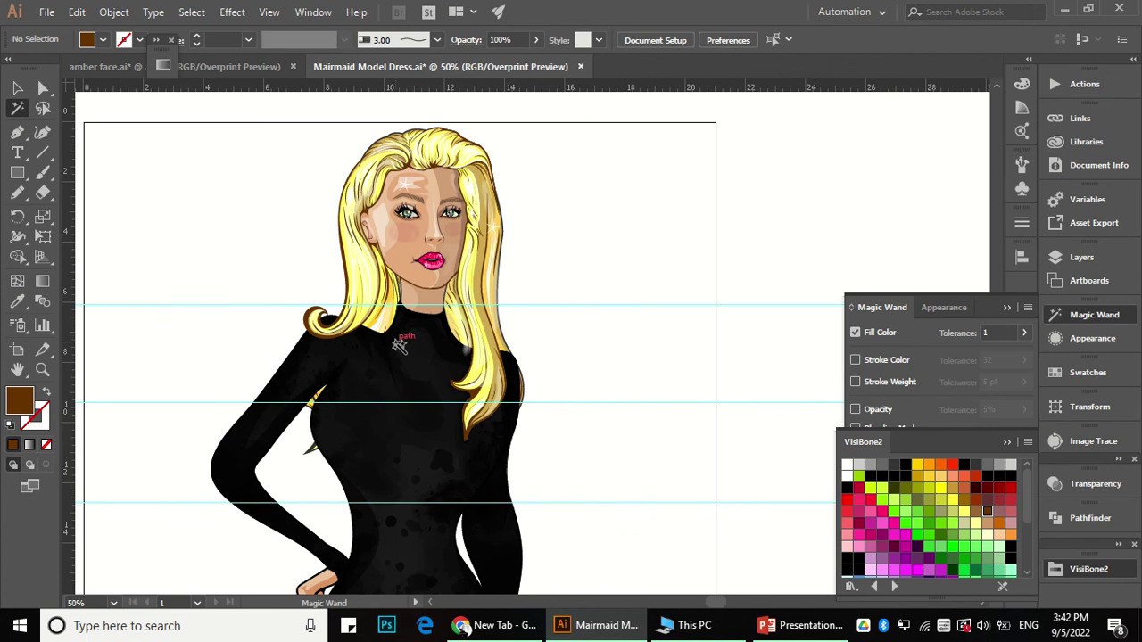
pyautogui.scroll(-1, 394, 340)
pyautogui.press('v')
pyautogui.moveTo(538, 347); pyautogui.dragTo(534, 298)
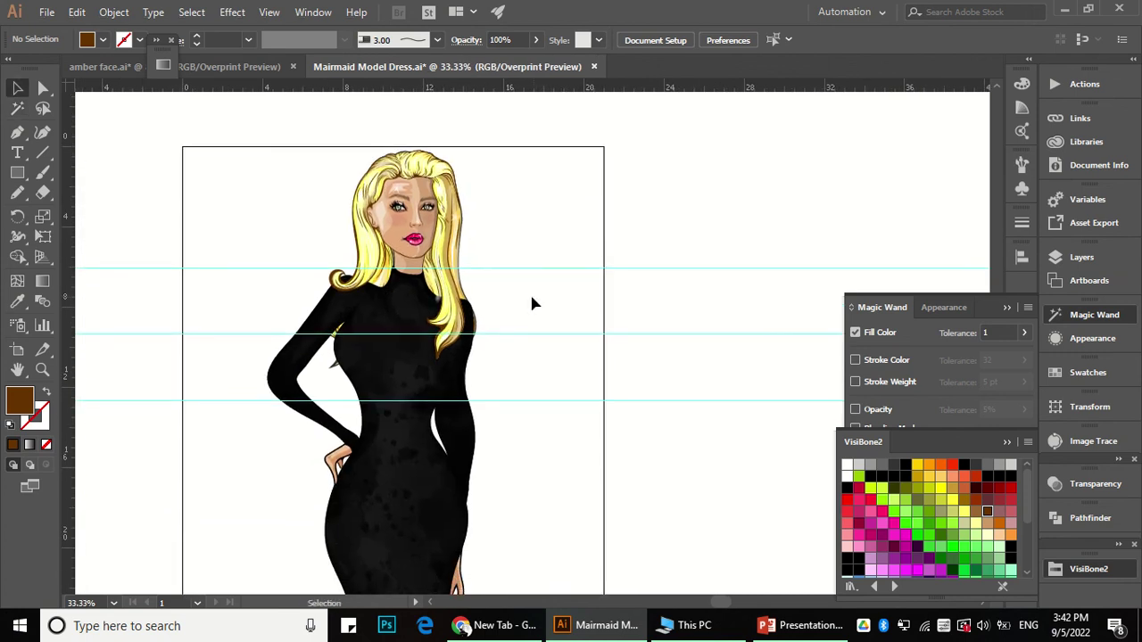
pyautogui.scroll(-3, 532, 303)
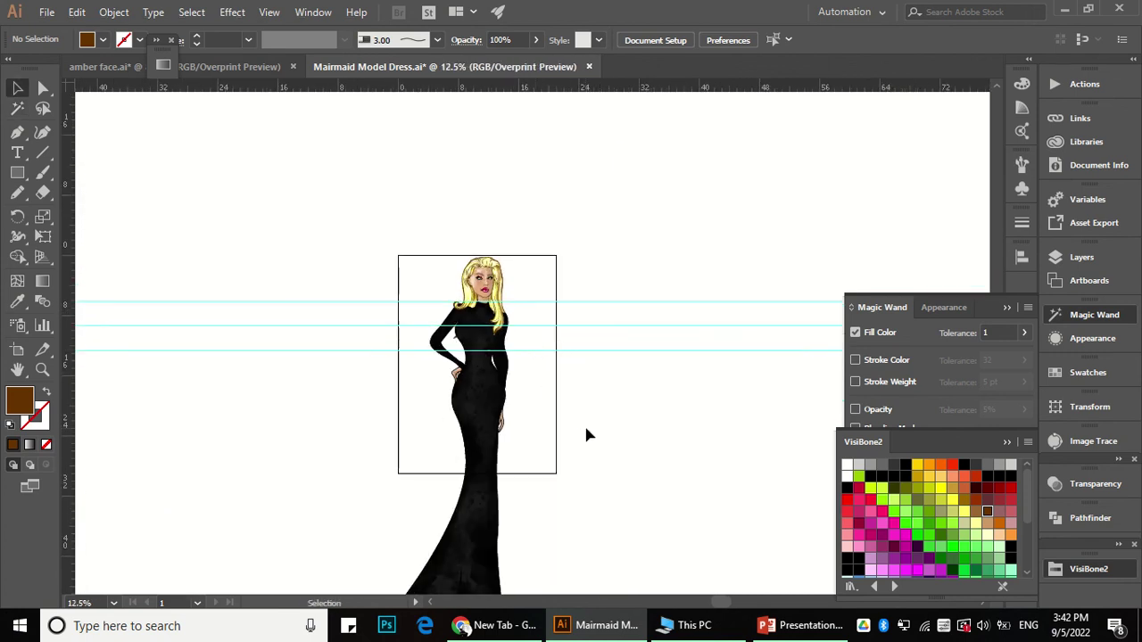
pyautogui.moveTo(586, 429); pyautogui.dragTo(552, 336)
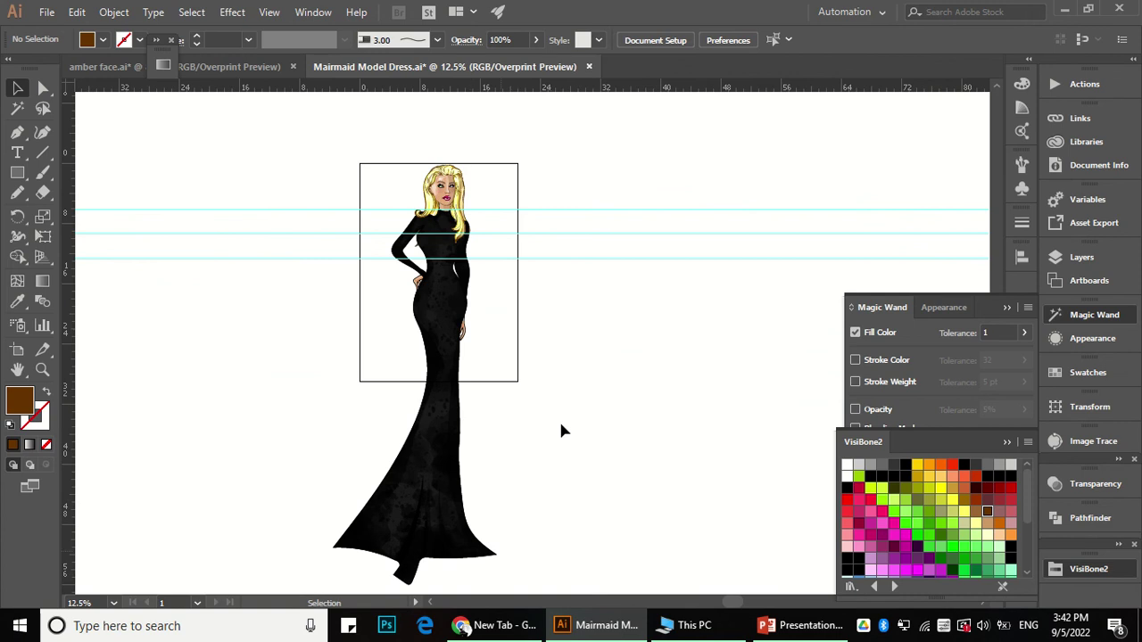